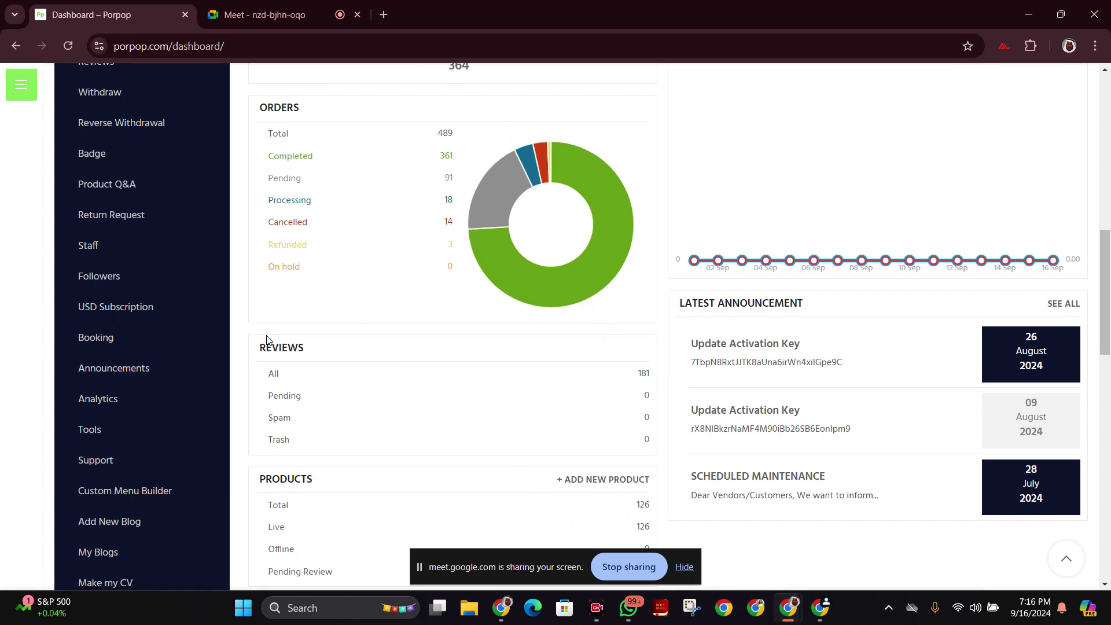
Go to Settings > Shipping to list the Everywhere zone and its shipping methods.
{"action": "scroll", "coordinate": [266, 339], "scroll_direction": "down", "scroll_amount": 5}
{"action": "mouse_move", "coordinate": [130, 344]}
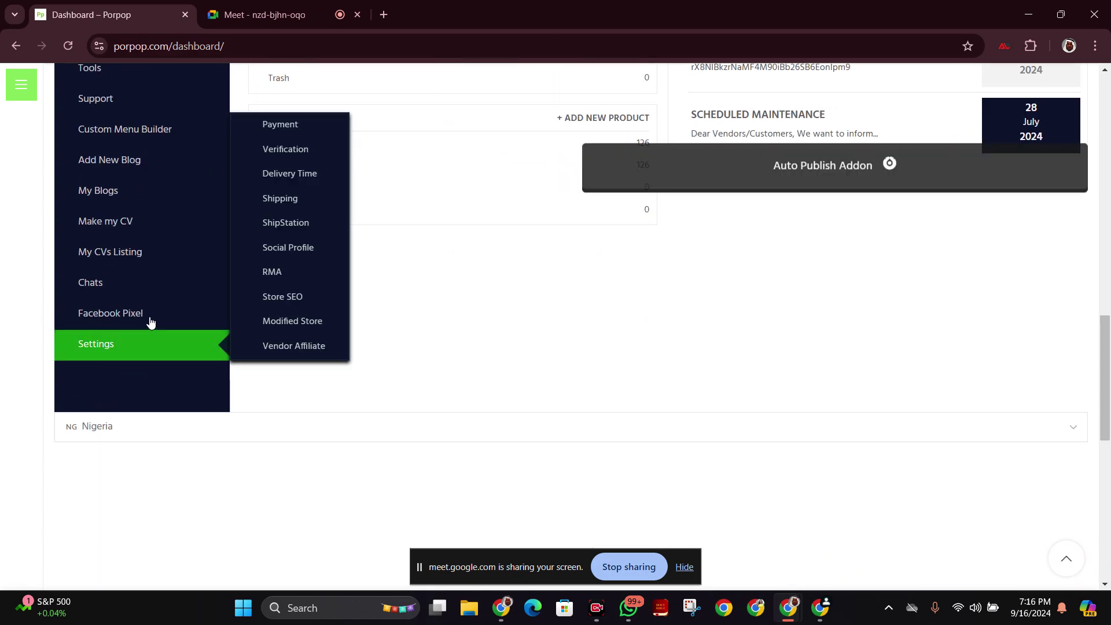
{"action": "left_click", "coordinate": [278, 199]}
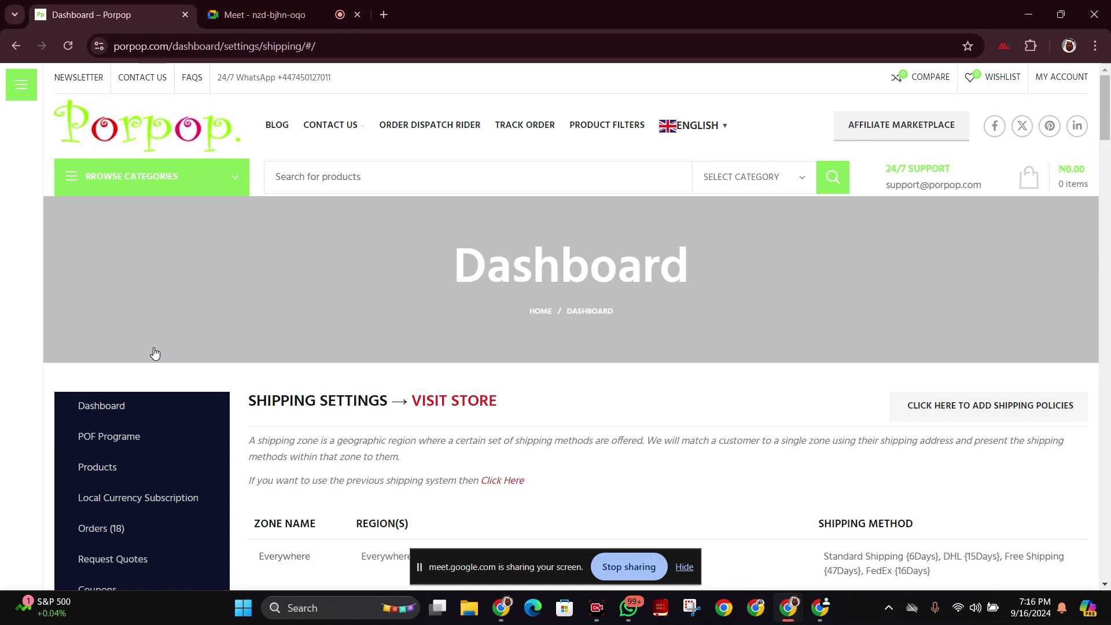
{"action": "scroll", "coordinate": [177, 346], "scroll_direction": "down", "scroll_amount": 2}
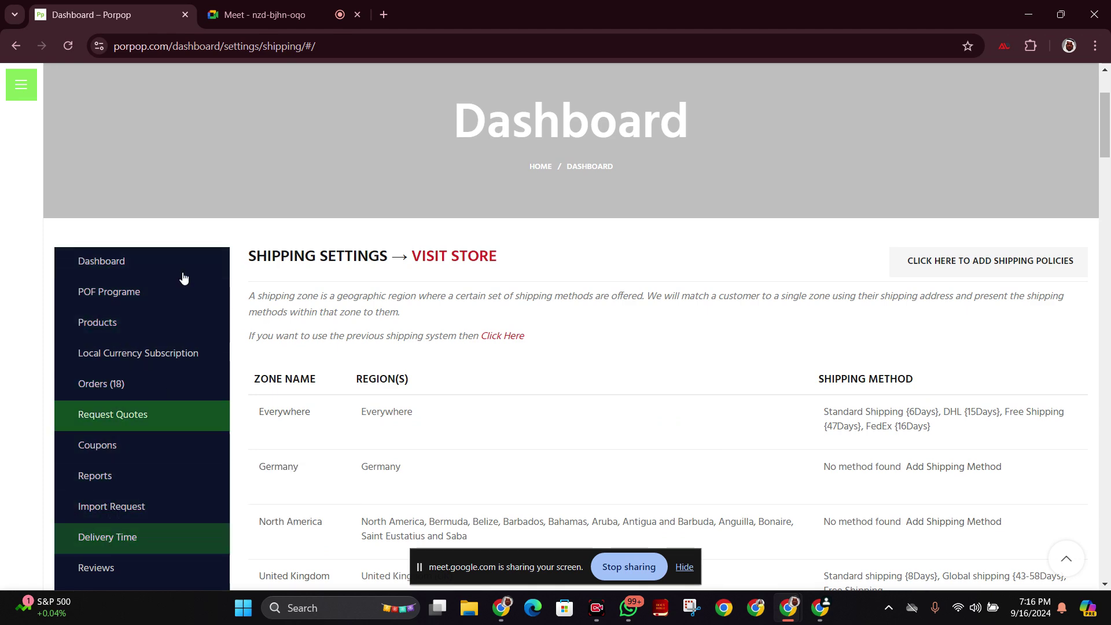
{"action": "scroll", "coordinate": [115, 438], "scroll_direction": "down", "scroll_amount": 2}
{"action": "scroll", "coordinate": [145, 372], "scroll_direction": "up", "scroll_amount": 3}
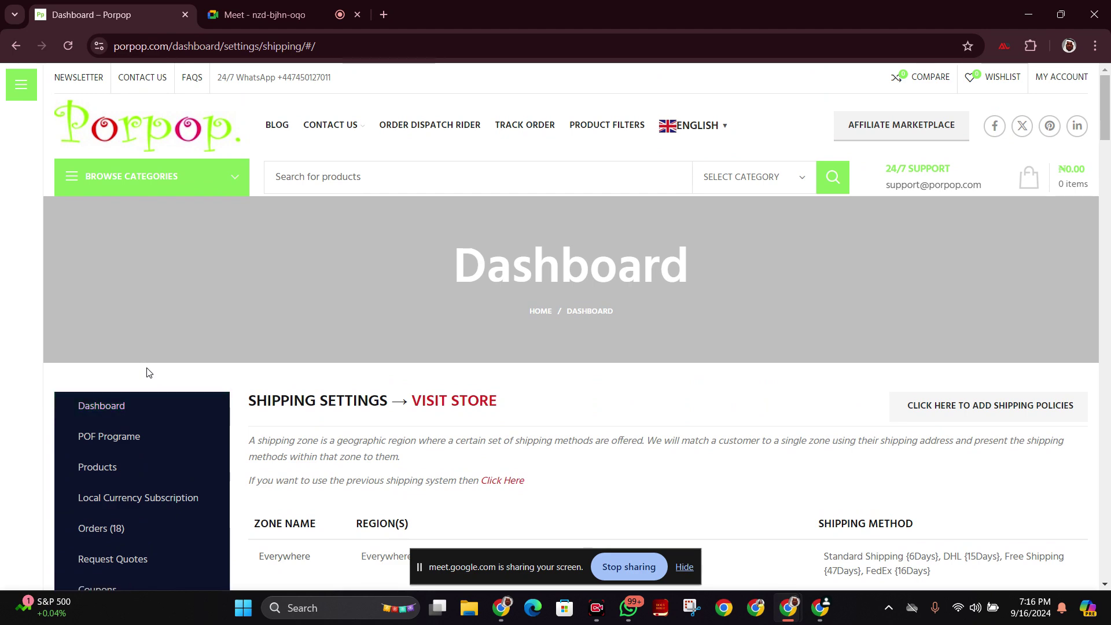
{"action": "scroll", "coordinate": [147, 394], "scroll_direction": "down", "scroll_amount": 5}
{"action": "scroll", "coordinate": [164, 474], "scroll_direction": "down", "scroll_amount": 10}
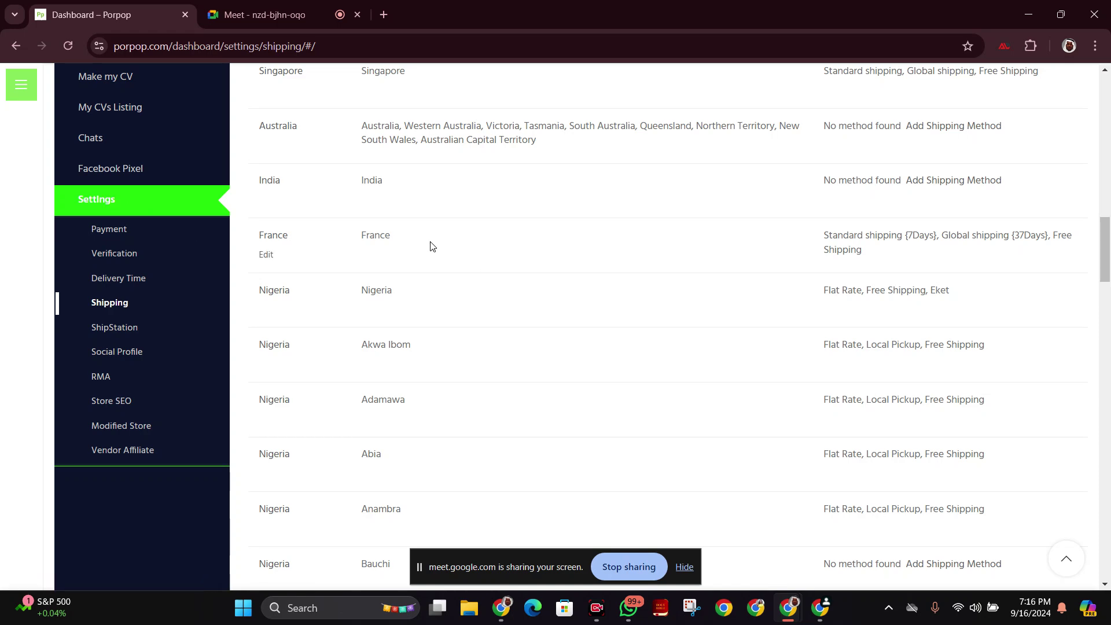
{"action": "scroll", "coordinate": [428, 252], "scroll_direction": "up", "scroll_amount": 15}
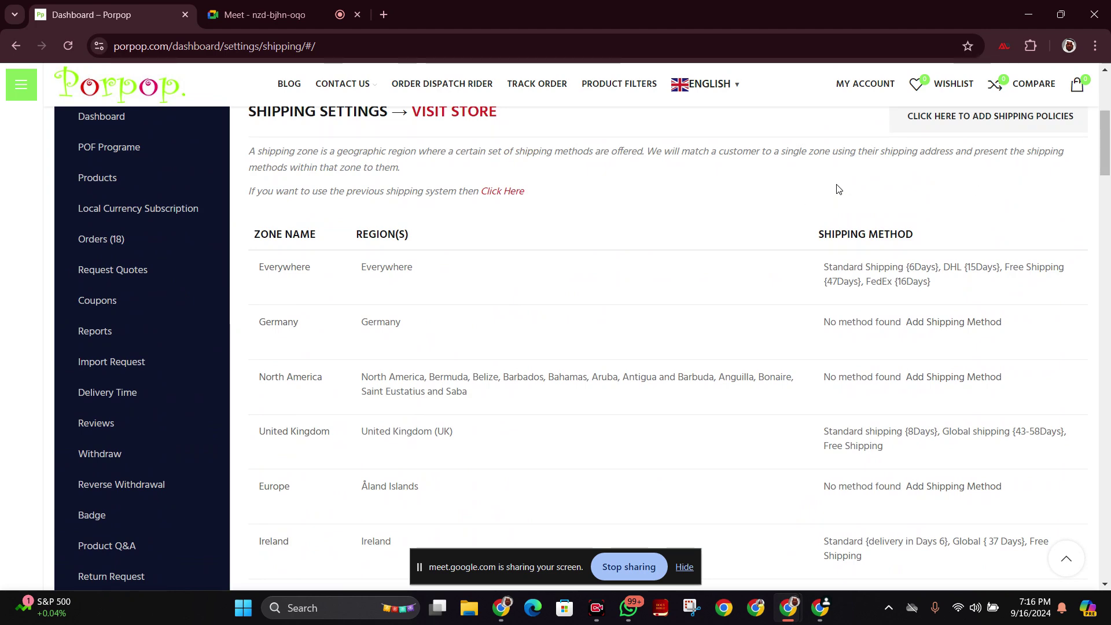
{"action": "scroll", "coordinate": [191, 435], "scroll_direction": "down", "scroll_amount": 1}
{"action": "scroll", "coordinate": [189, 433], "scroll_direction": "down", "scroll_amount": 11}
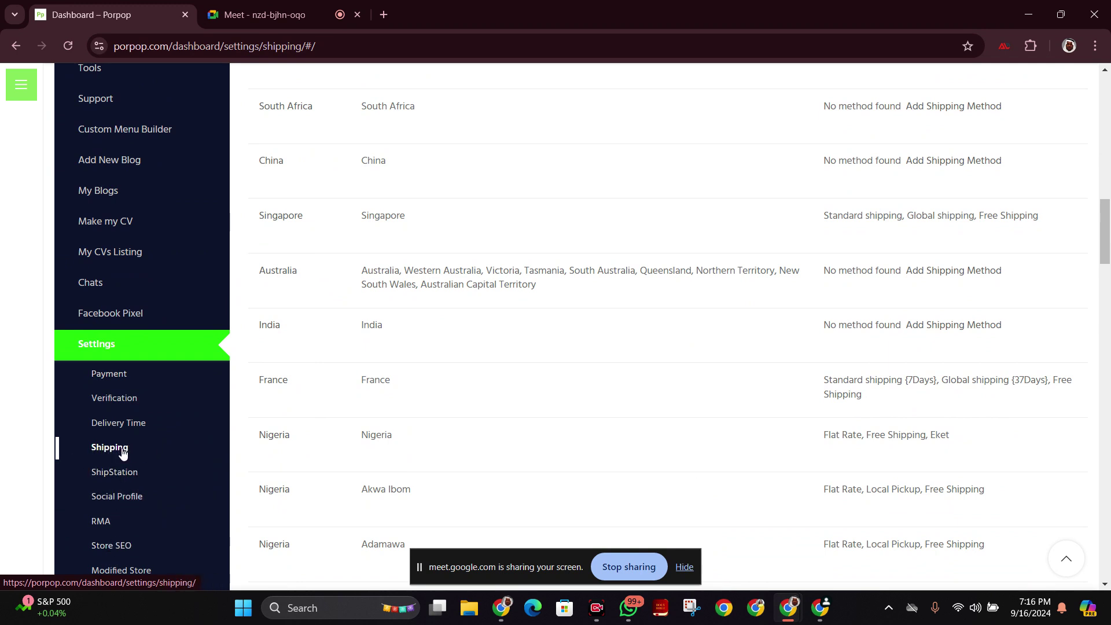
{"action": "scroll", "coordinate": [563, 410], "scroll_direction": "up", "scroll_amount": 1}
{"action": "scroll", "coordinate": [561, 409], "scroll_direction": "up", "scroll_amount": 12}
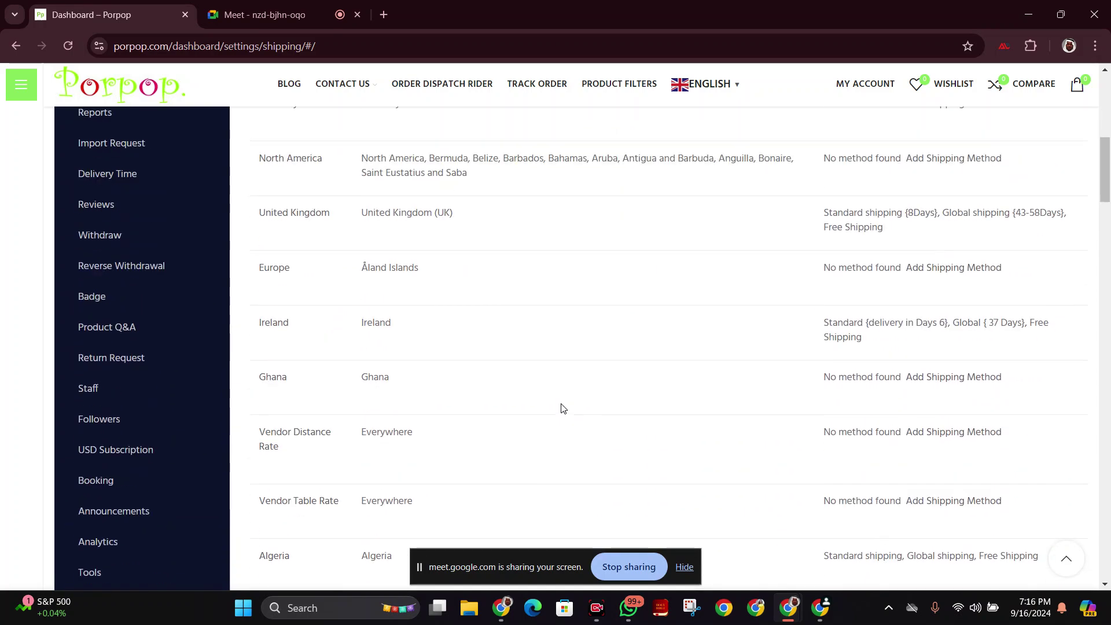
{"action": "scroll", "coordinate": [560, 403], "scroll_direction": "up", "scroll_amount": 2}
{"action": "scroll", "coordinate": [561, 407], "scroll_direction": "down", "scroll_amount": 13}
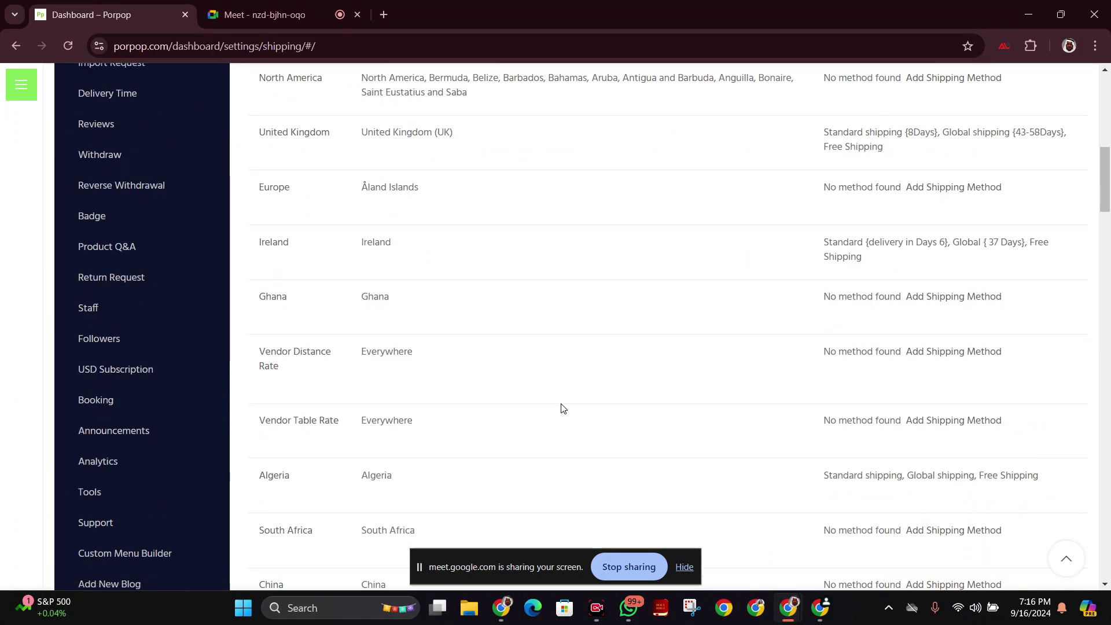
{"action": "scroll", "coordinate": [561, 409], "scroll_direction": "down", "scroll_amount": 13}
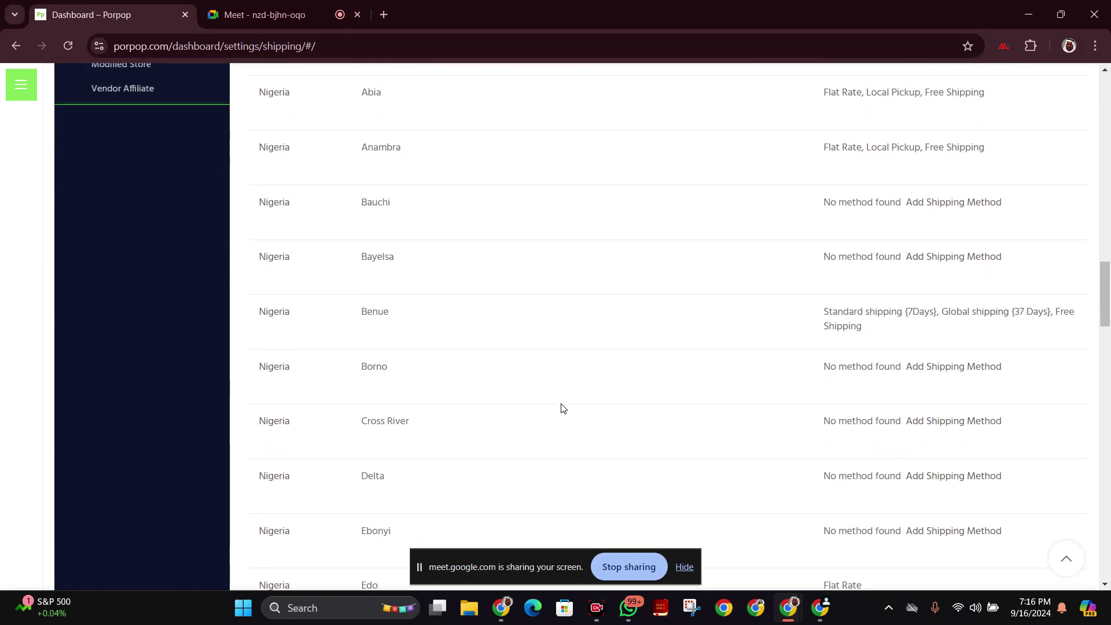
{"action": "scroll", "coordinate": [561, 409], "scroll_direction": "down", "scroll_amount": 10}
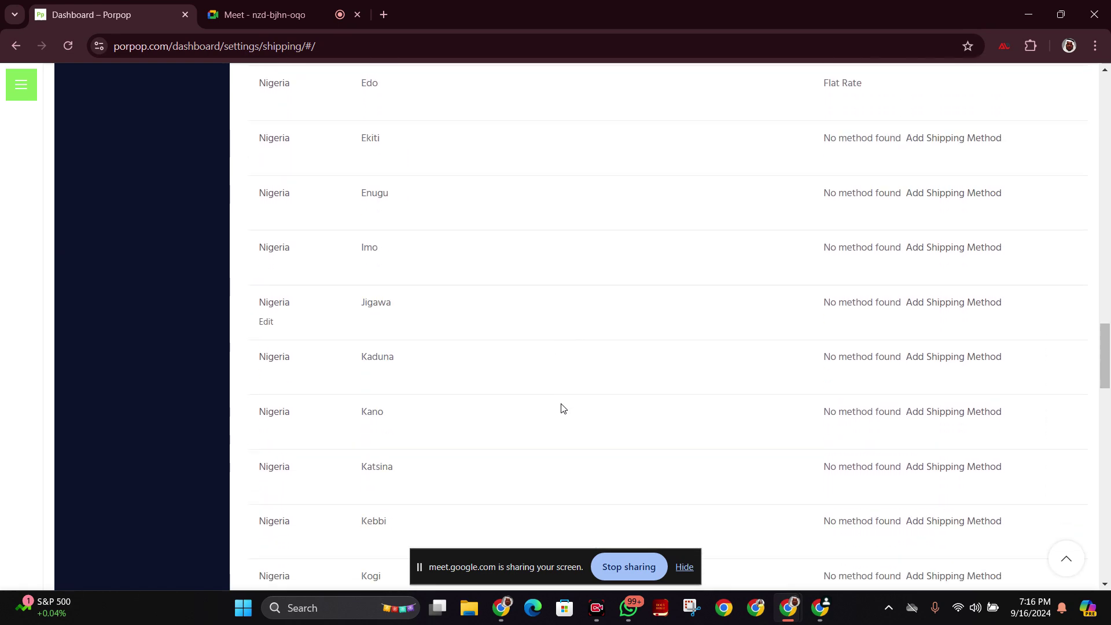
{"action": "scroll", "coordinate": [561, 408], "scroll_direction": "down", "scroll_amount": 12}
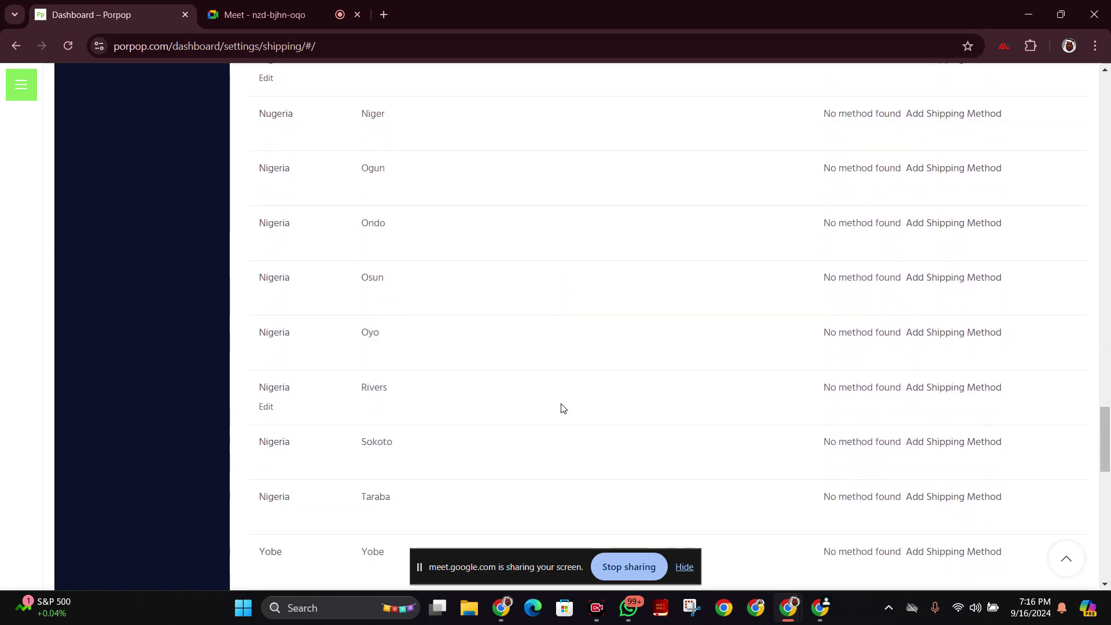
{"action": "scroll", "coordinate": [561, 409], "scroll_direction": "up", "scroll_amount": 15}
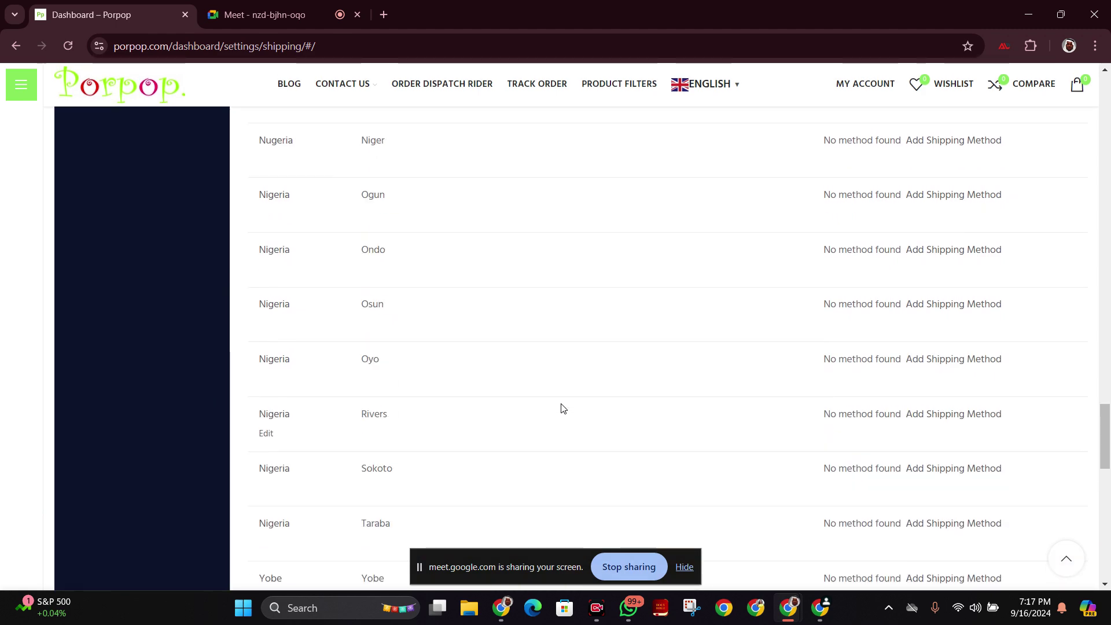
{"action": "scroll", "coordinate": [561, 409], "scroll_direction": "up", "scroll_amount": 15}
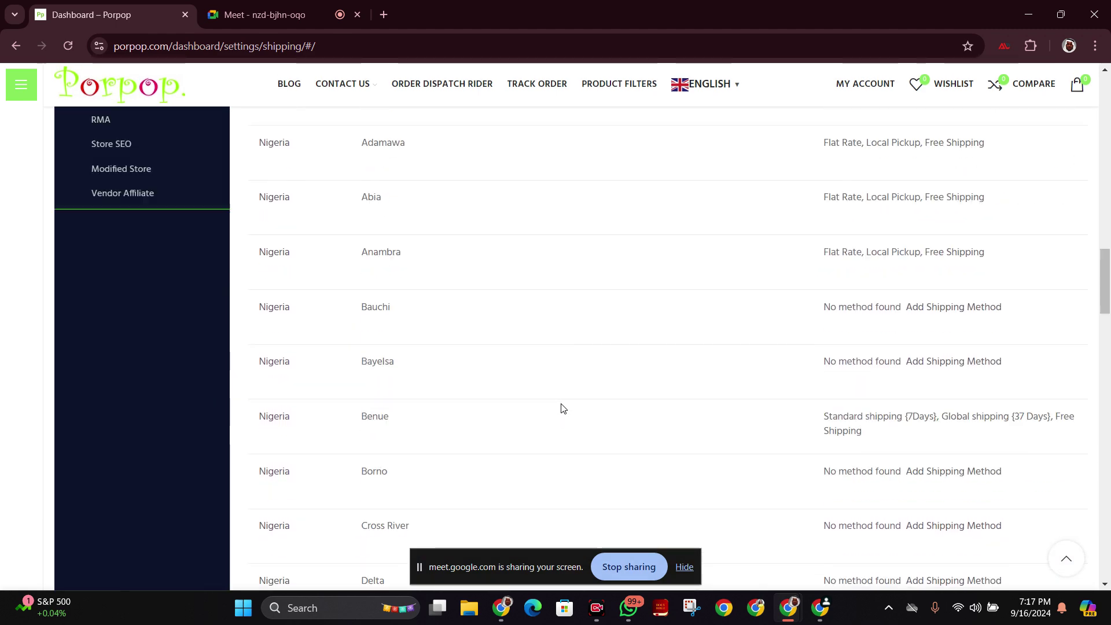
{"action": "scroll", "coordinate": [561, 409], "scroll_direction": "up", "scroll_amount": 10}
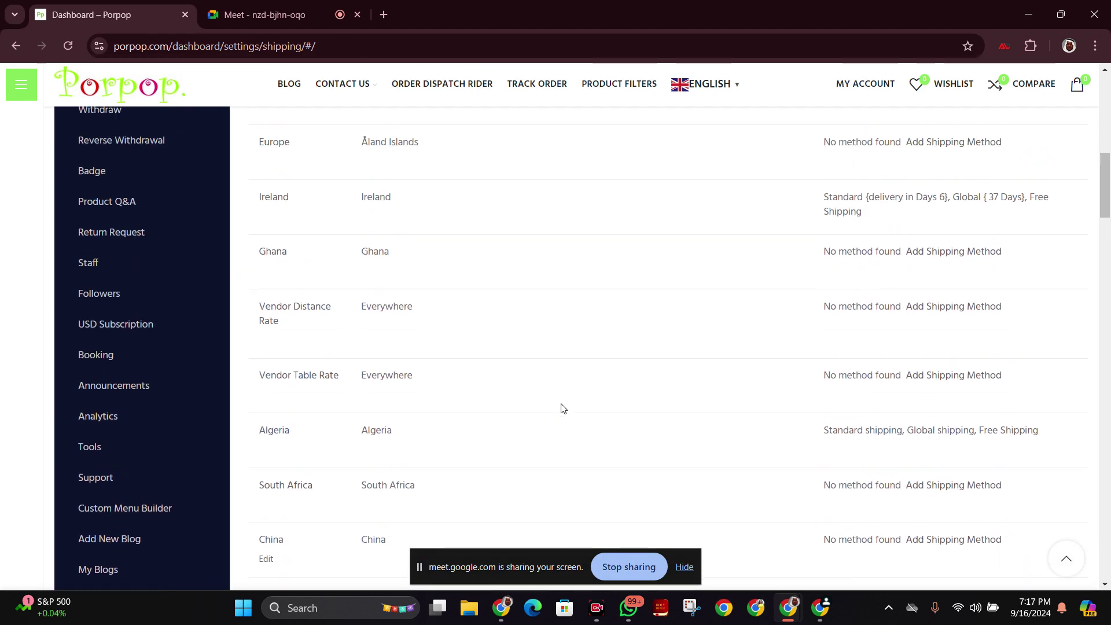
{"action": "scroll", "coordinate": [561, 409], "scroll_direction": "up", "scroll_amount": 1}
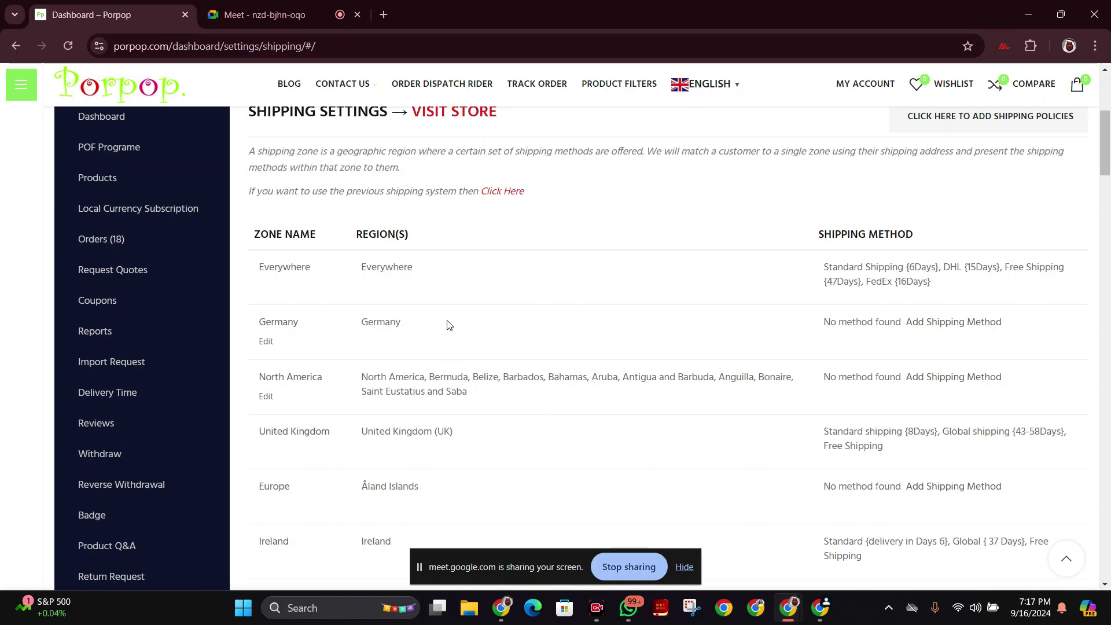
{"action": "left_click_drag", "start_coordinate": [413, 268], "coordinate": [357, 278]}
{"action": "left_click", "coordinate": [438, 274]}
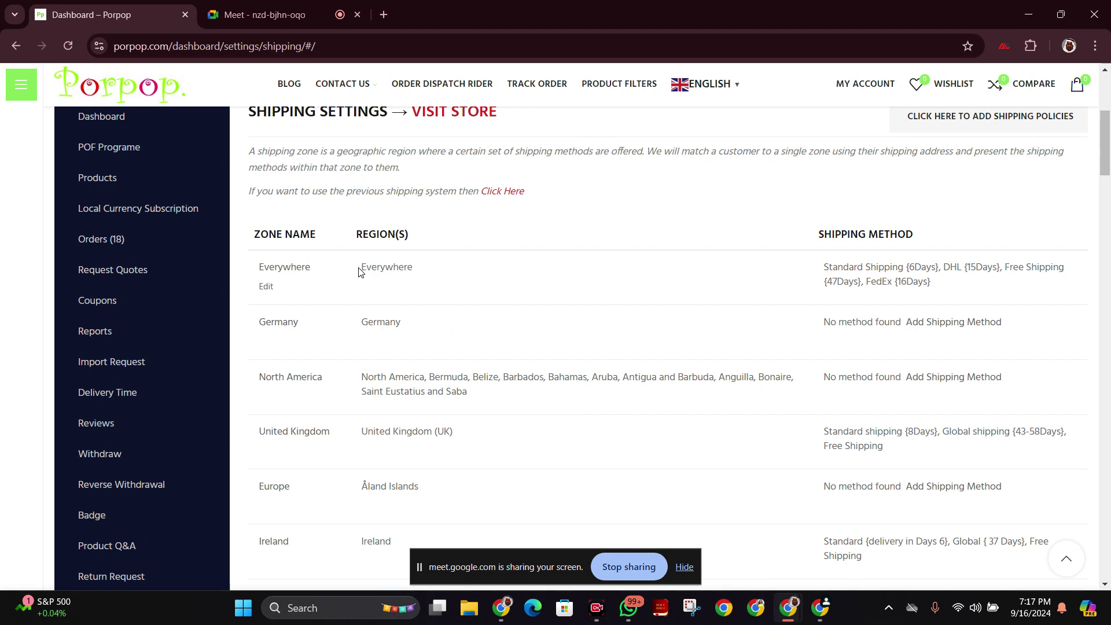
{"action": "left_click_drag", "start_coordinate": [312, 270], "coordinate": [257, 265]}
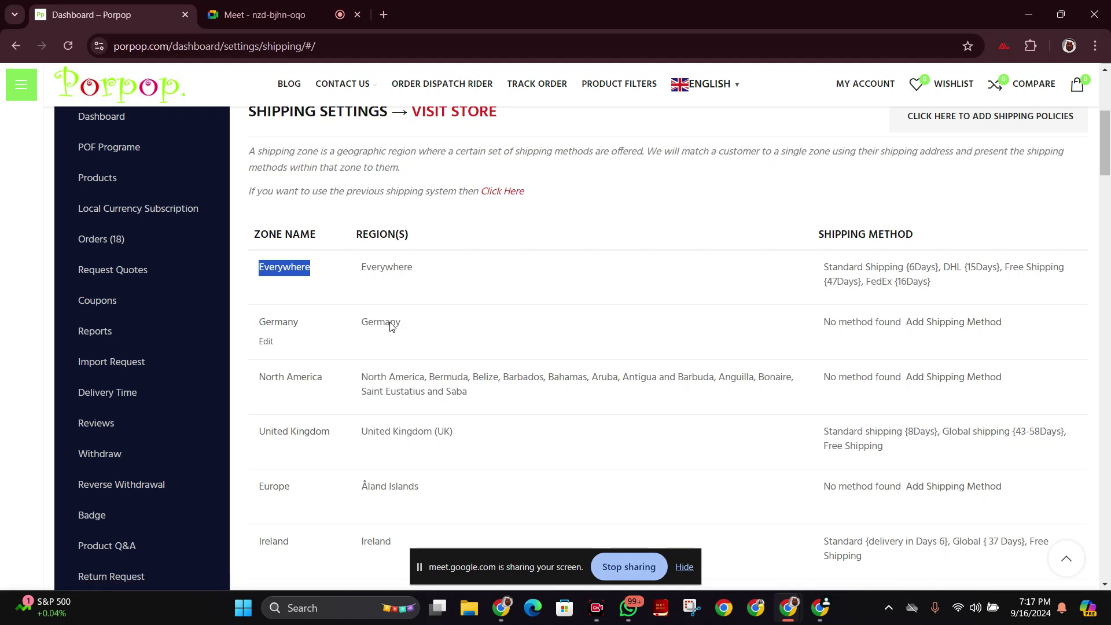
{"action": "scroll", "coordinate": [480, 352], "scroll_direction": "down", "scroll_amount": 1}
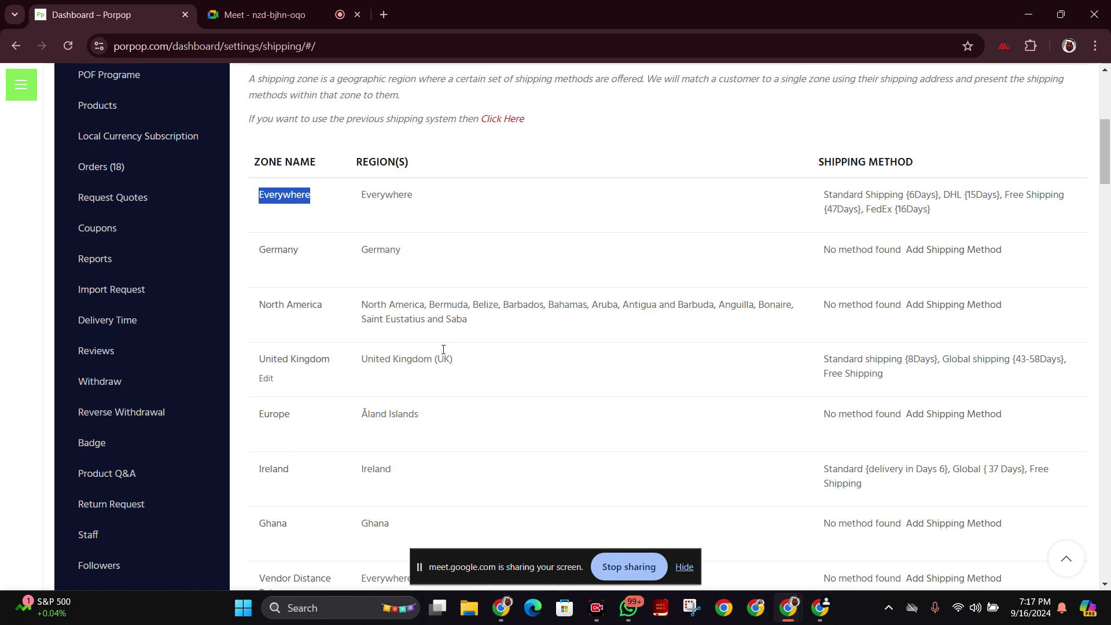
{"action": "left_click_drag", "start_coordinate": [906, 358], "coordinate": [825, 358]}
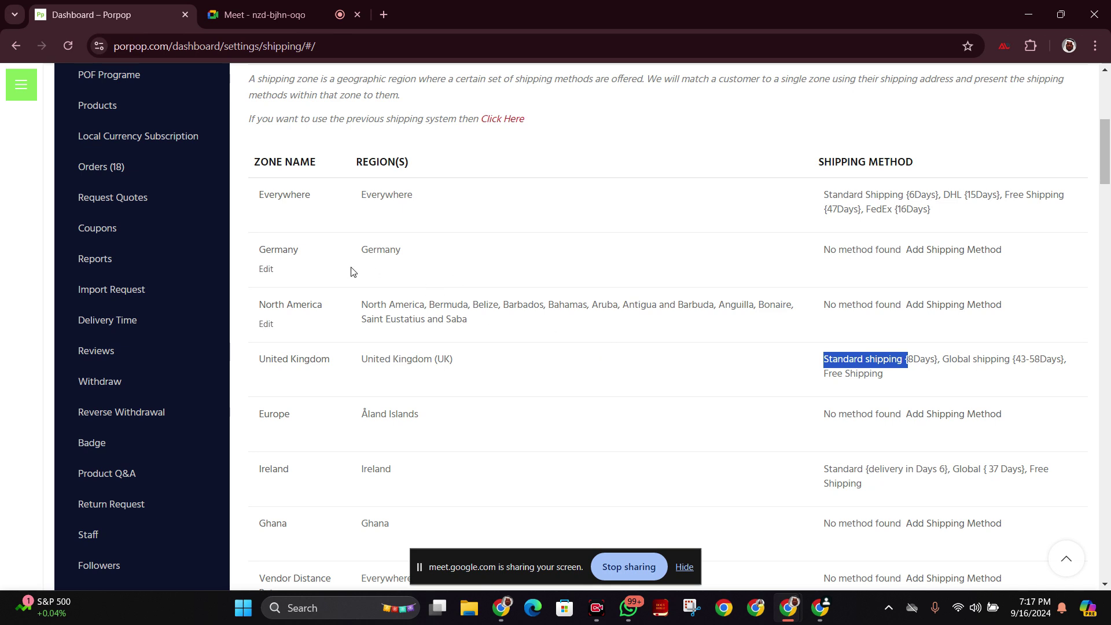
{"action": "left_click_drag", "start_coordinate": [409, 250], "coordinate": [354, 260]}
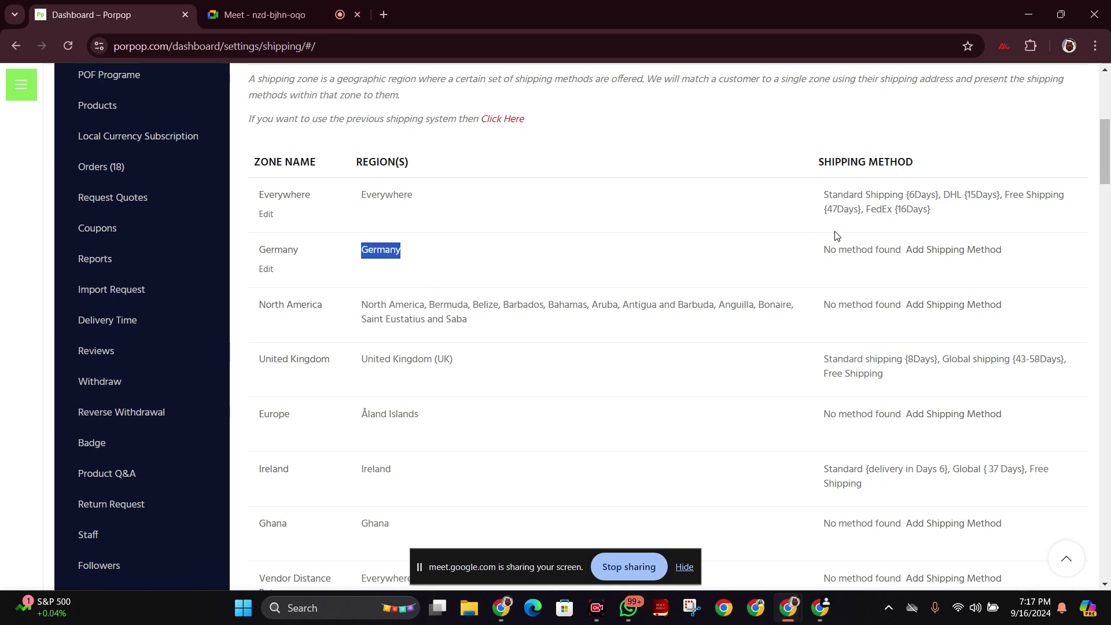
{"action": "left_click_drag", "start_coordinate": [821, 253], "coordinate": [1013, 255]}
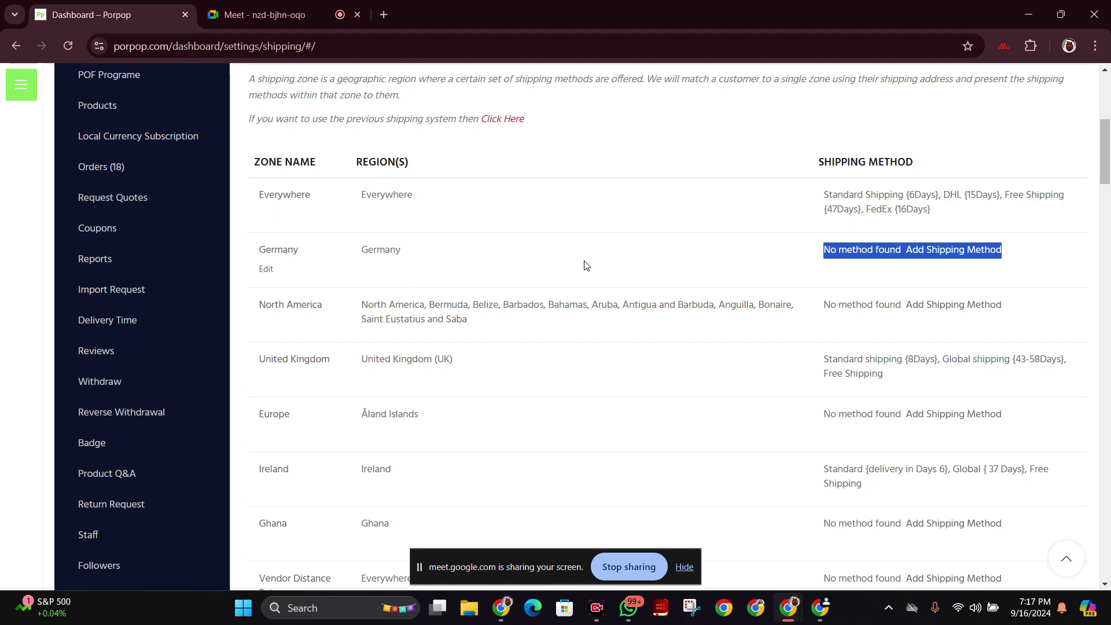
{"action": "left_click", "coordinate": [435, 254]}
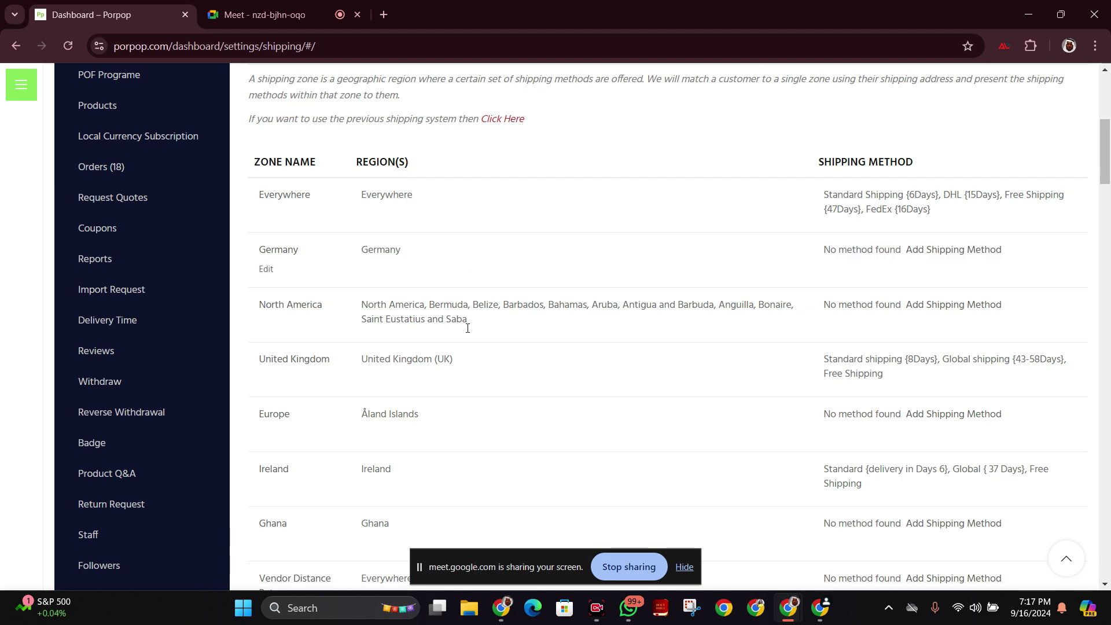
{"action": "scroll", "coordinate": [805, 405], "scroll_direction": "down", "scroll_amount": 2}
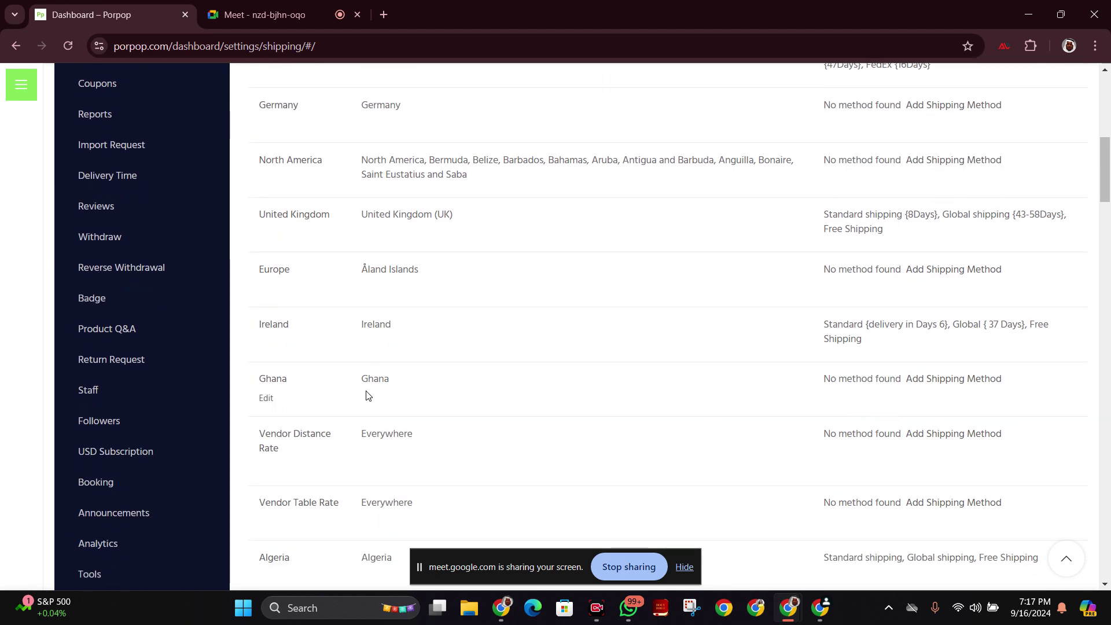
{"action": "left_click_drag", "start_coordinate": [394, 388], "coordinate": [355, 379]}
{"action": "scroll", "coordinate": [558, 397], "scroll_direction": "down", "scroll_amount": 1}
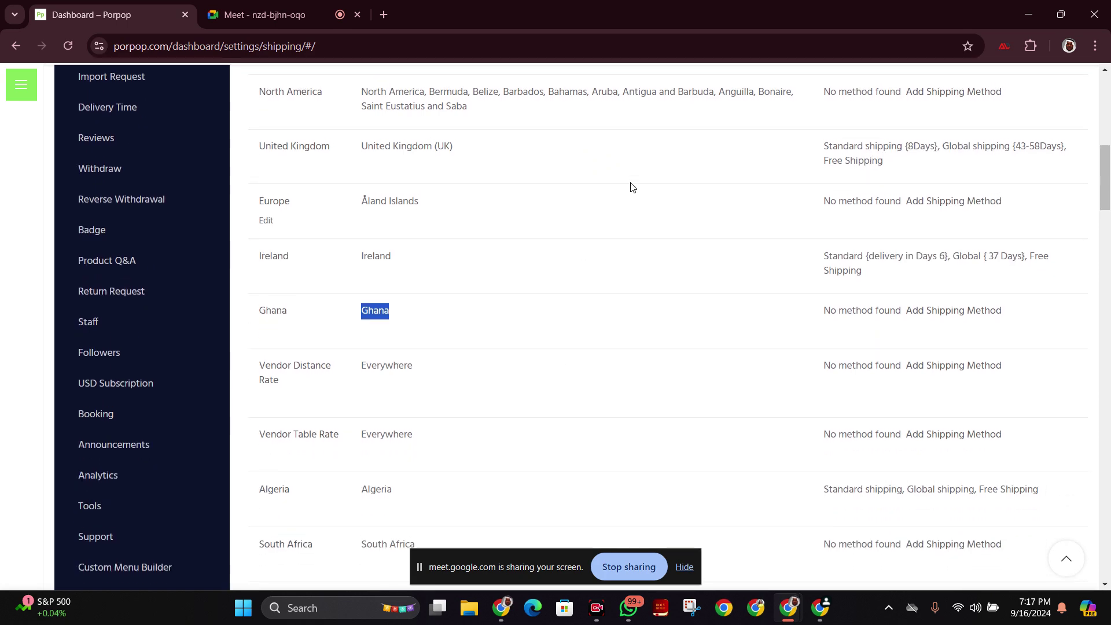
{"action": "scroll", "coordinate": [622, 182], "scroll_direction": "up", "scroll_amount": 9}
{"action": "scroll", "coordinate": [446, 449], "scroll_direction": "down", "scroll_amount": 2}
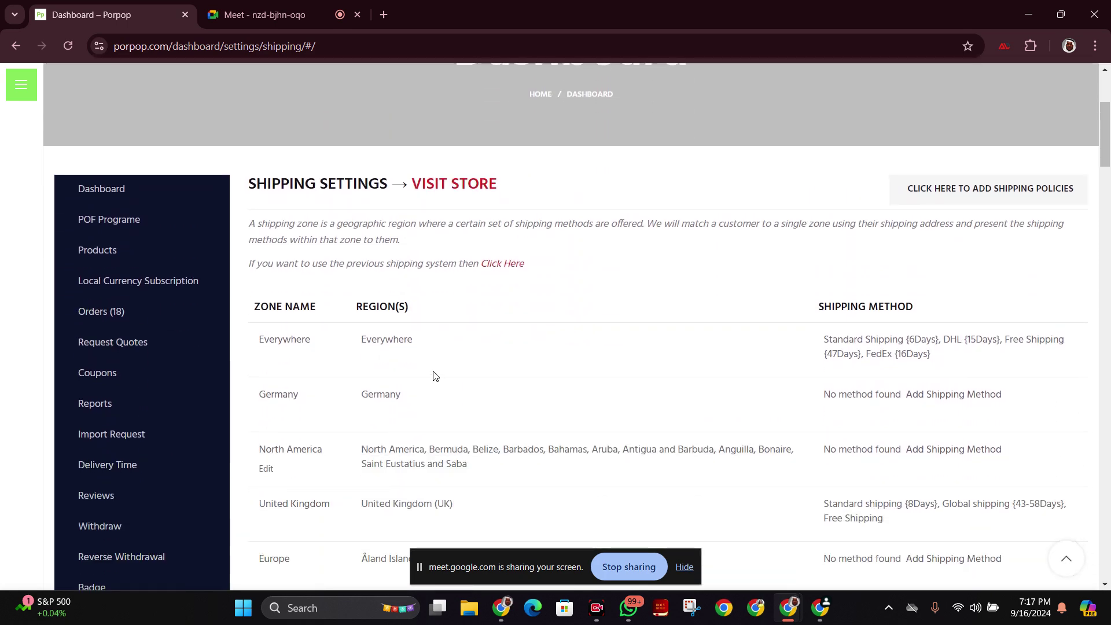
{"action": "left_click_drag", "start_coordinate": [444, 342], "coordinate": [359, 331]}
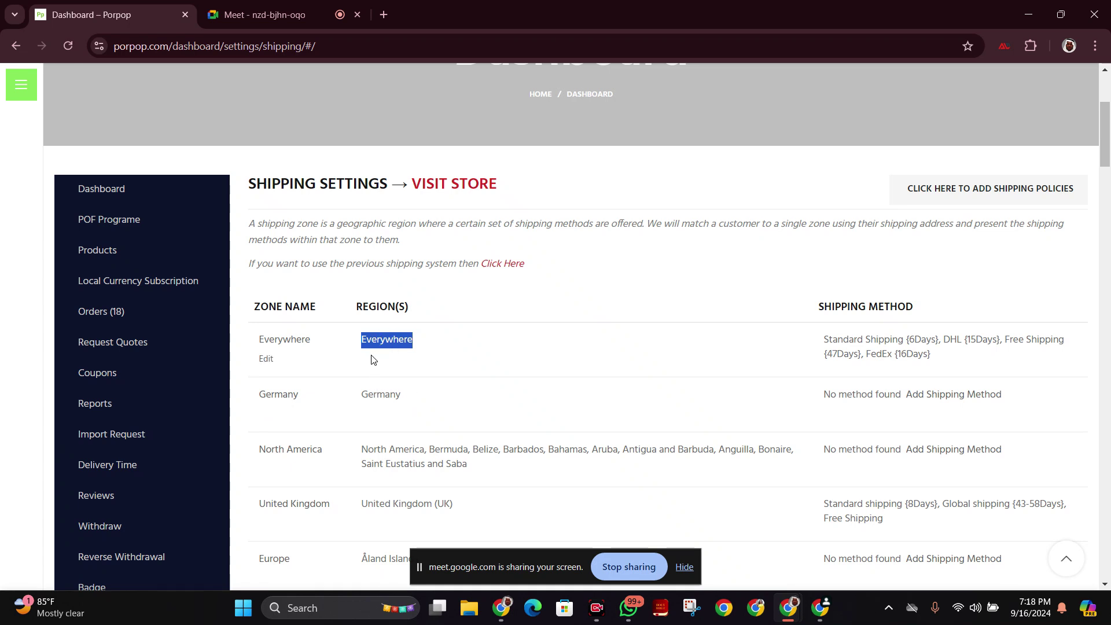
{"action": "left_click", "coordinate": [422, 345]}
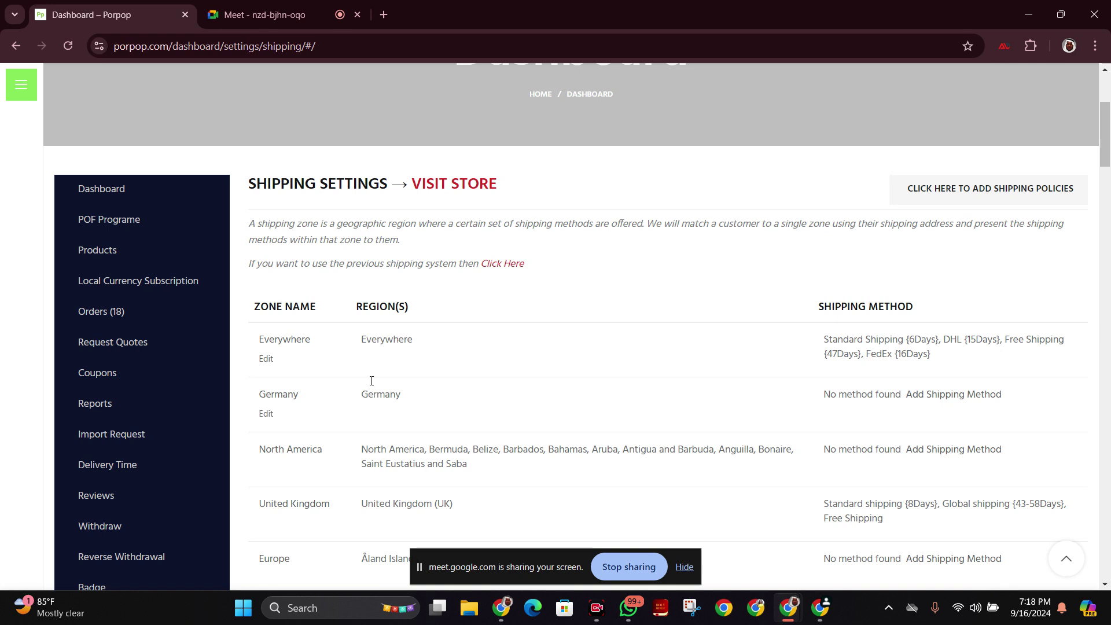
{"action": "double_click", "coordinate": [369, 389]}
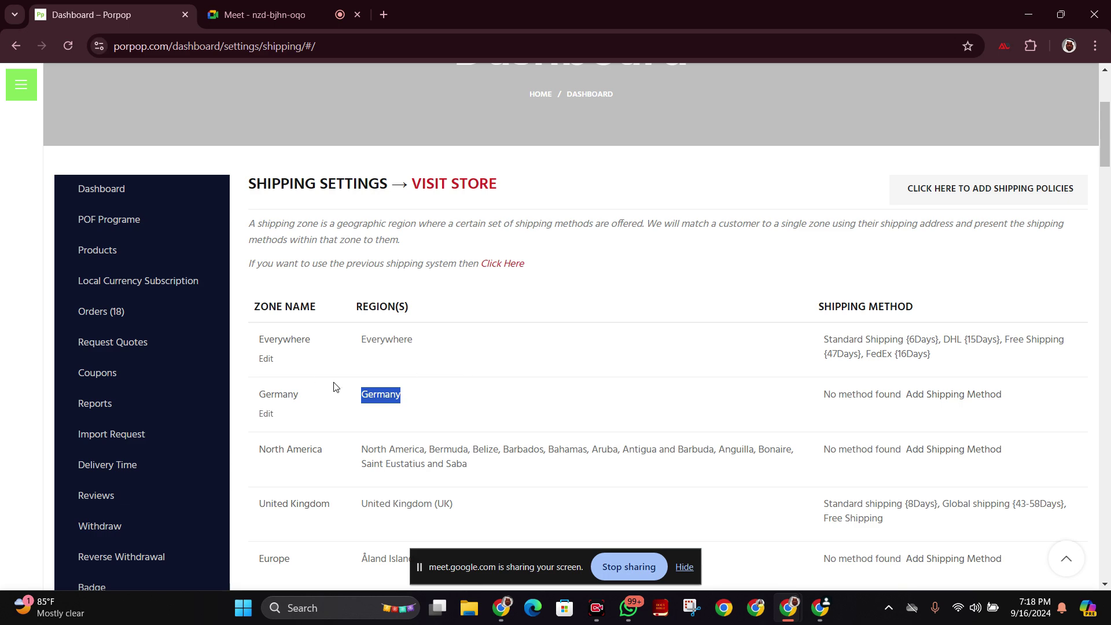
{"action": "scroll", "coordinate": [464, 382], "scroll_direction": "down", "scroll_amount": 3}
{"action": "left_click_drag", "start_coordinate": [418, 359], "coordinate": [519, 369]}
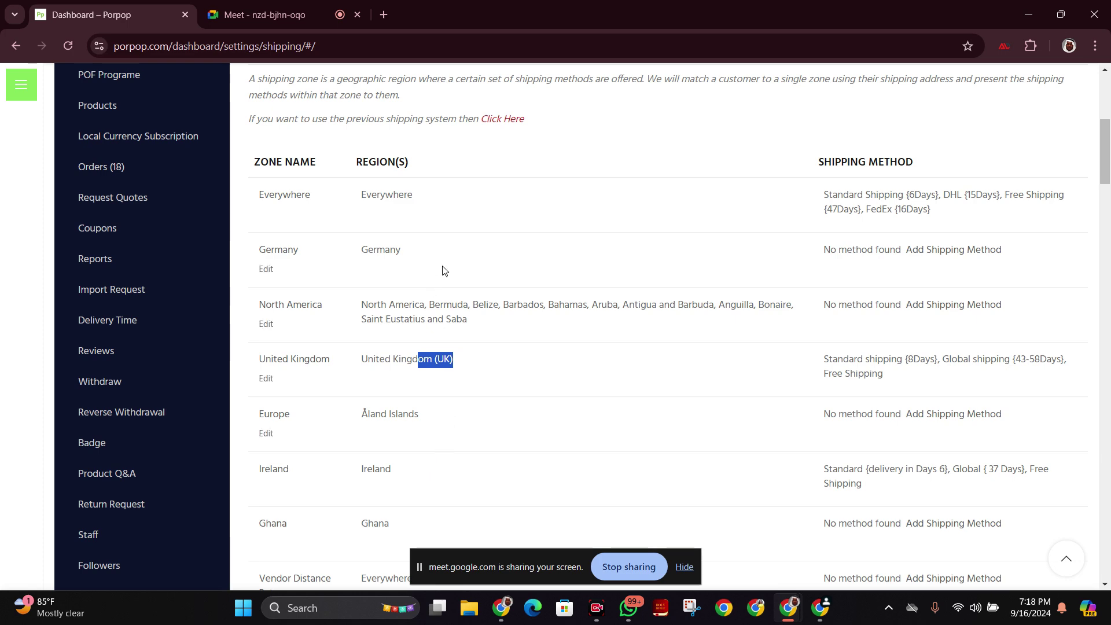
{"action": "scroll", "coordinate": [454, 293], "scroll_direction": "down", "scroll_amount": 5}
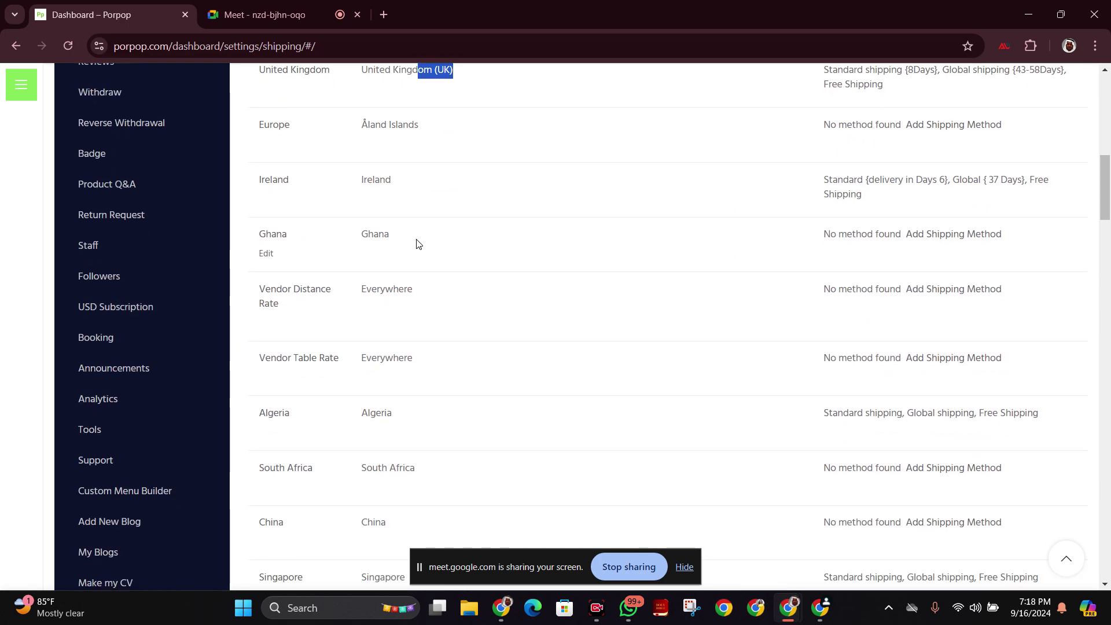
{"action": "scroll", "coordinate": [435, 251], "scroll_direction": "up", "scroll_amount": 6}
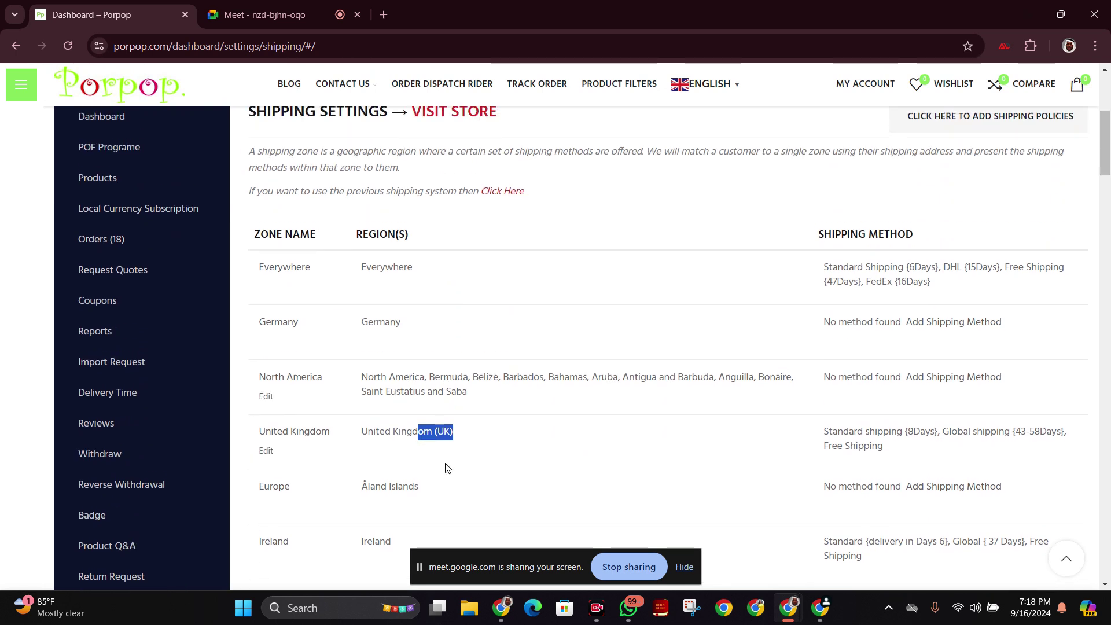
{"action": "left_click_drag", "start_coordinate": [437, 272], "coordinate": [360, 268]}
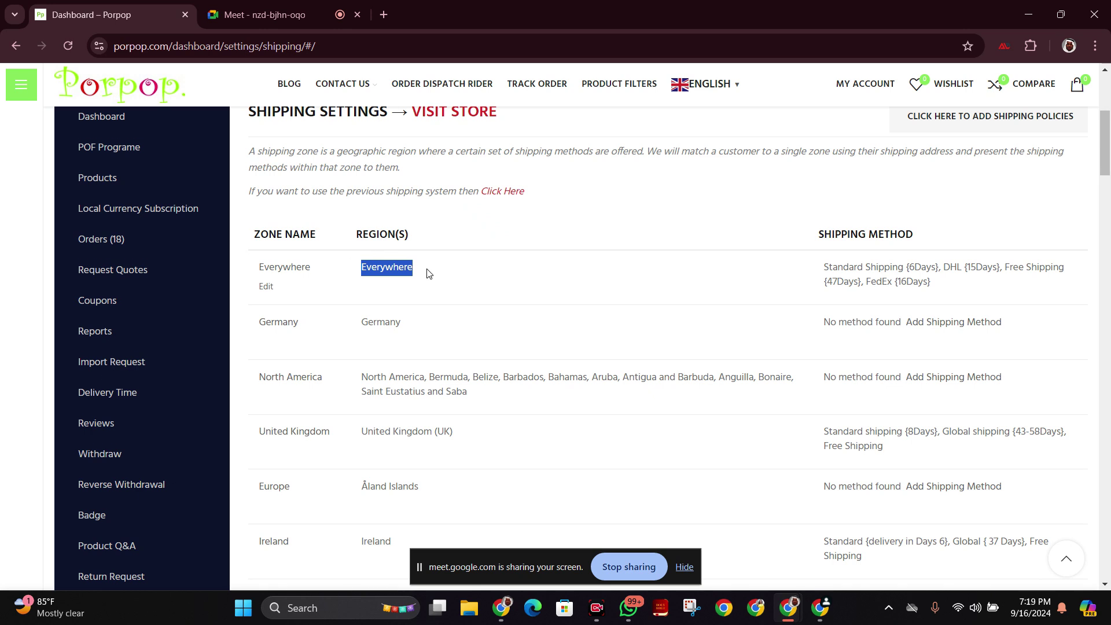
{"action": "scroll", "coordinate": [428, 274], "scroll_direction": "down", "scroll_amount": 3}
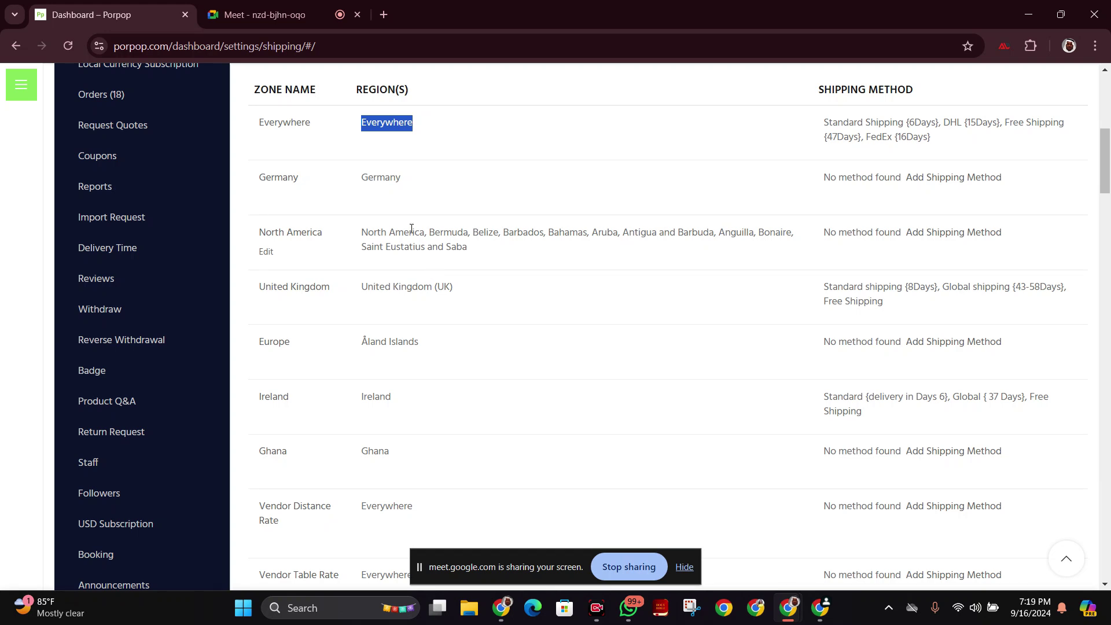
{"action": "left_click_drag", "start_coordinate": [404, 180], "coordinate": [359, 187]}
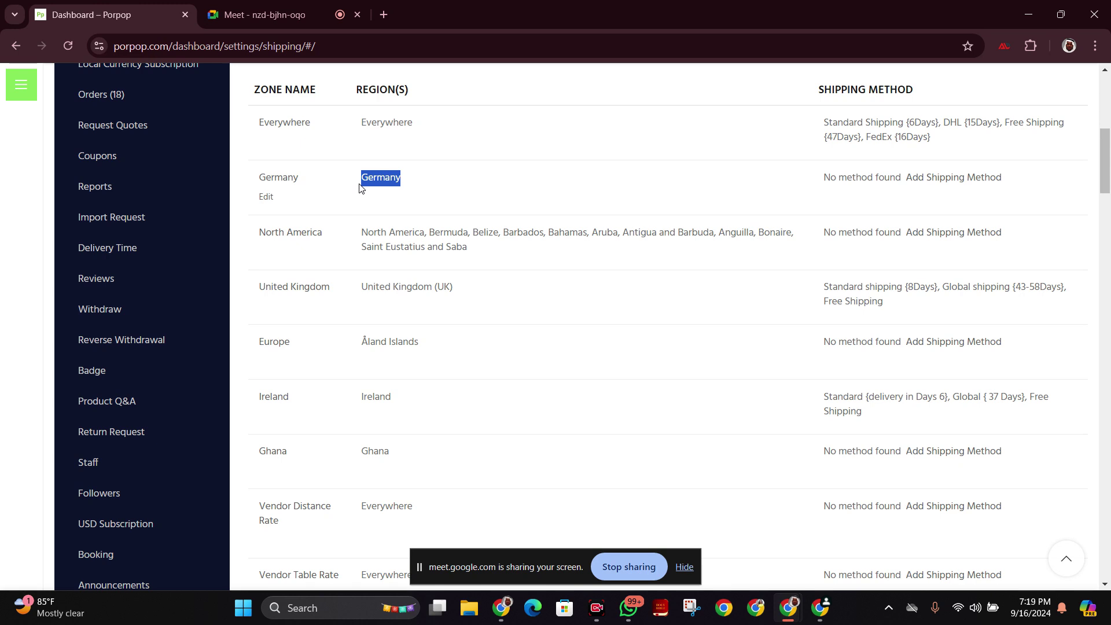
{"action": "left_click_drag", "start_coordinate": [333, 235], "coordinate": [257, 242]}
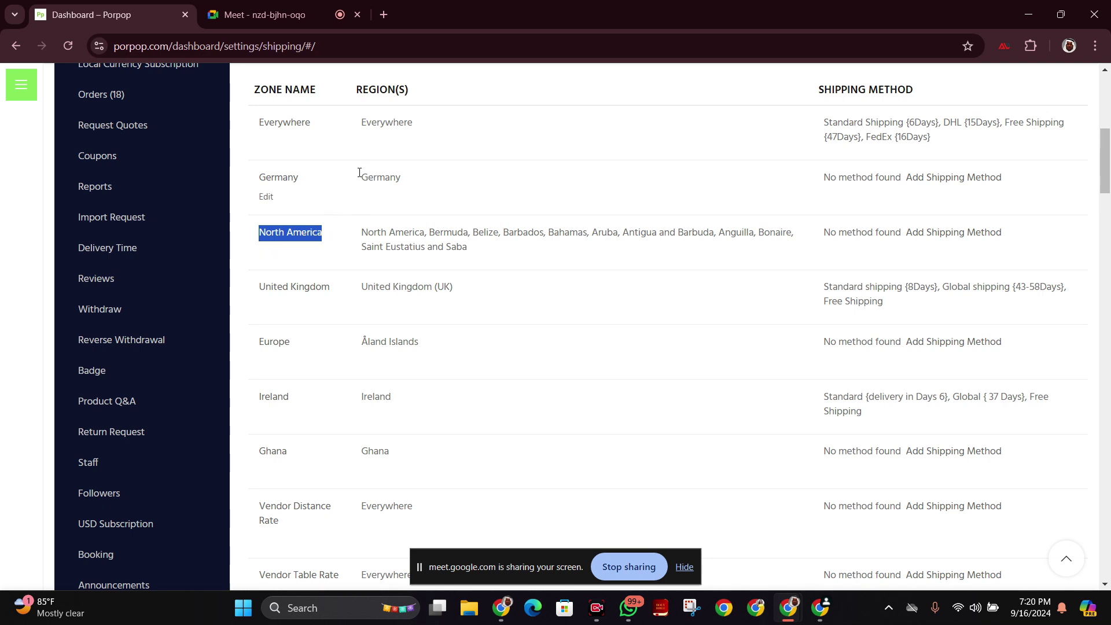
{"action": "left_click_drag", "start_coordinate": [359, 173], "coordinate": [396, 174]}
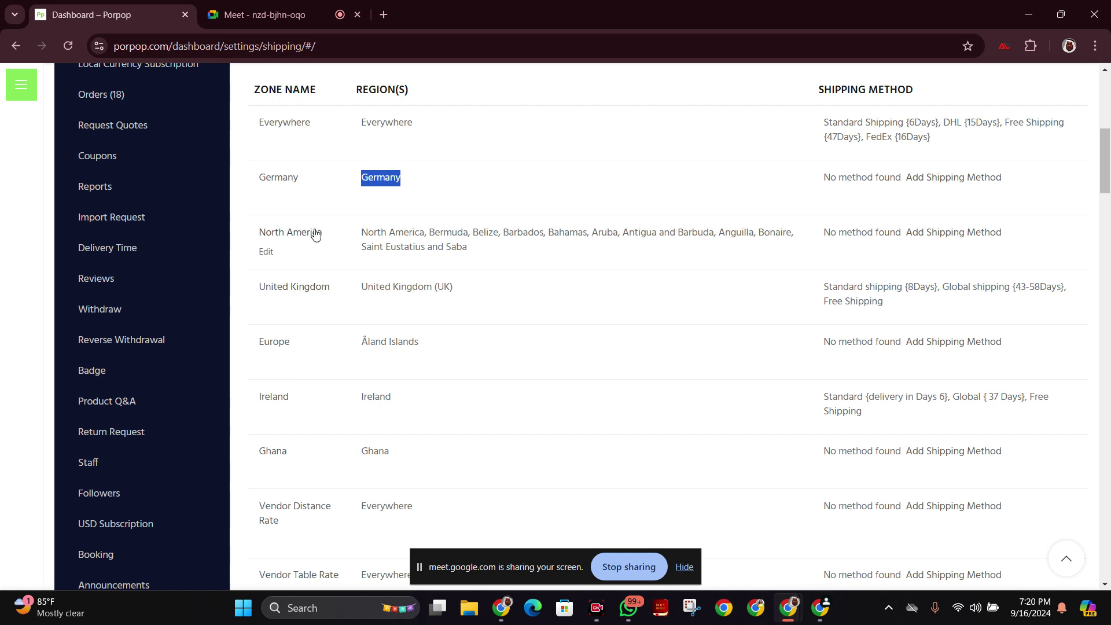
{"action": "left_click_drag", "start_coordinate": [328, 232], "coordinate": [415, 178]}
{"action": "left_click", "coordinate": [486, 135]}
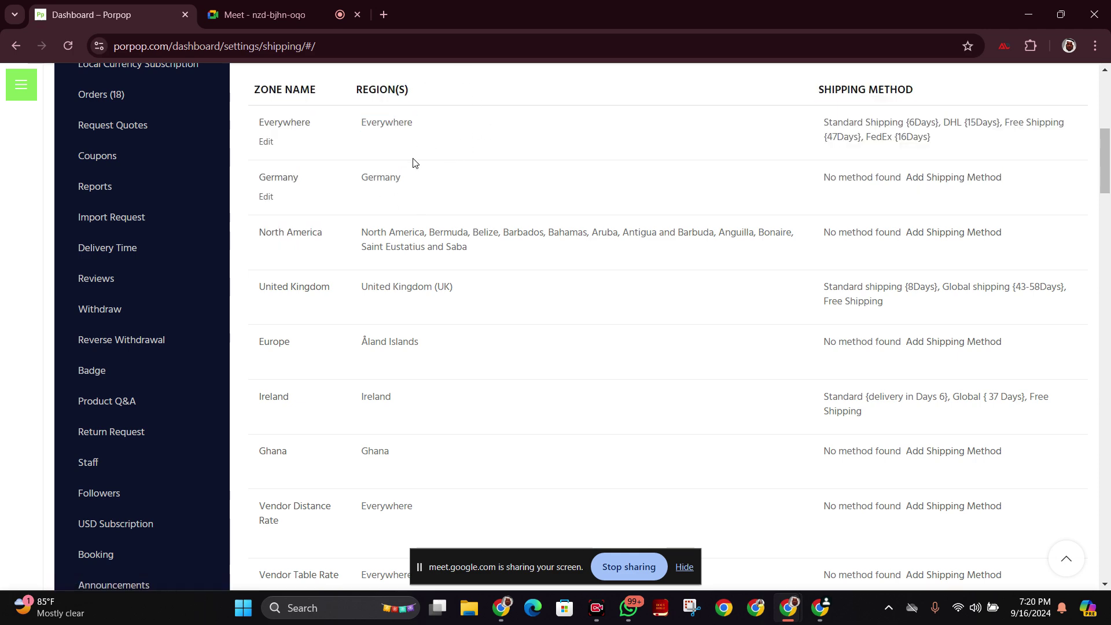
Scroll the zones table, highlight the North America zone name, then clear the selection.
{"action": "scroll", "coordinate": [468, 321], "scroll_direction": "down", "scroll_amount": 12}
{"action": "scroll", "coordinate": [468, 322], "scroll_direction": "up", "scroll_amount": 15}
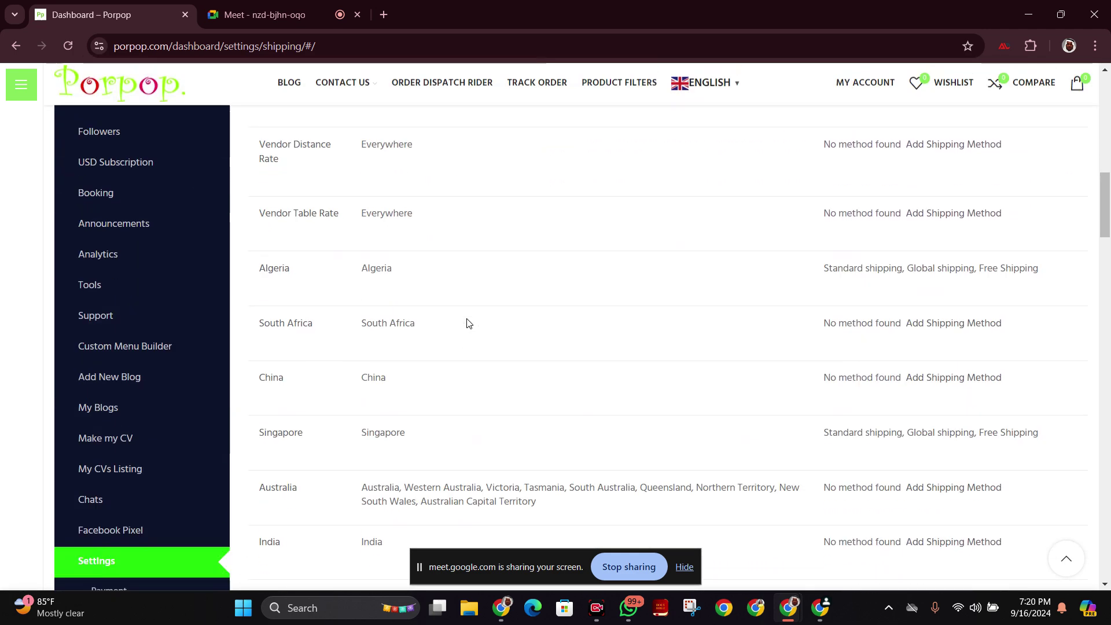
{"action": "scroll", "coordinate": [422, 333], "scroll_direction": "down", "scroll_amount": 2}
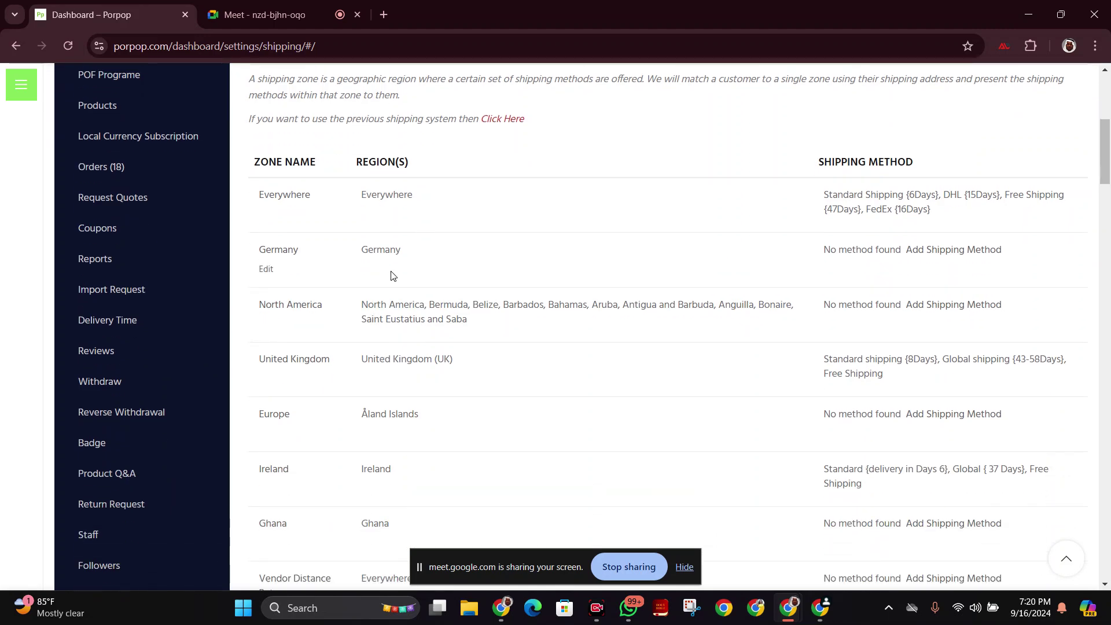
{"action": "double_click", "coordinate": [333, 317]}
{"action": "left_click_drag", "start_coordinate": [328, 305], "coordinate": [259, 307]}
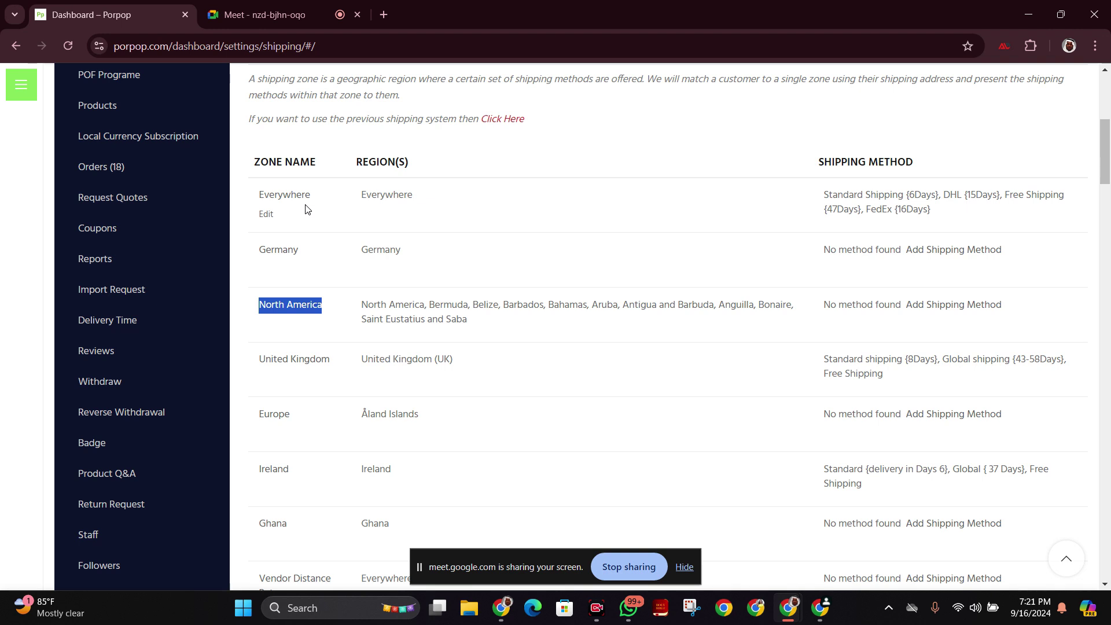
{"action": "left_click", "coordinate": [443, 204]}
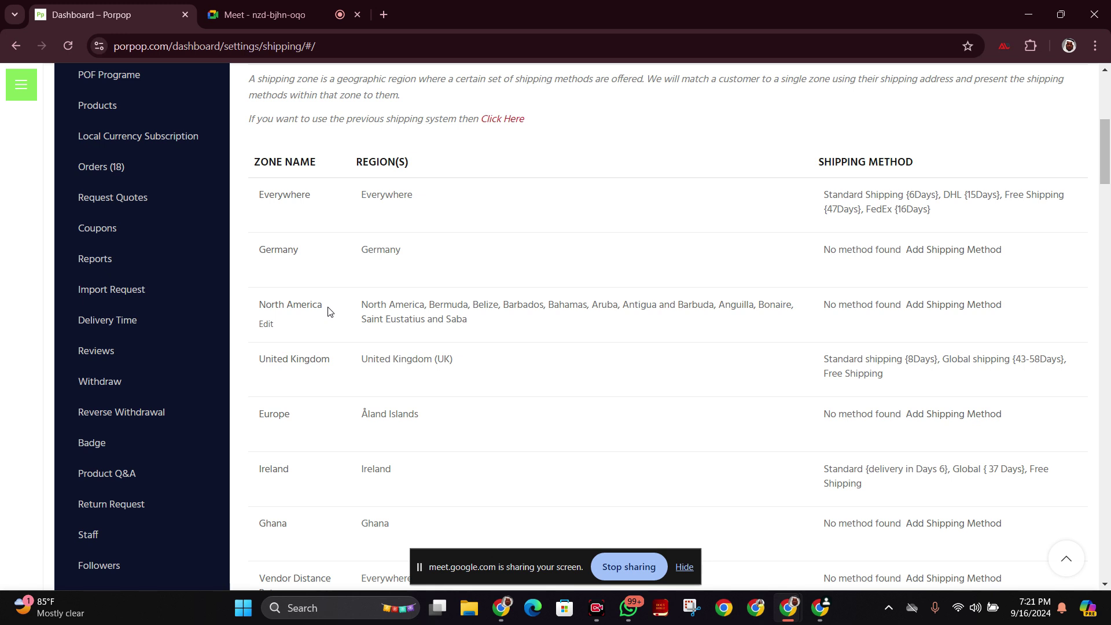
In a new tab, search Google for 'distance between china to germany'.
{"action": "left_click", "coordinate": [385, 15]}
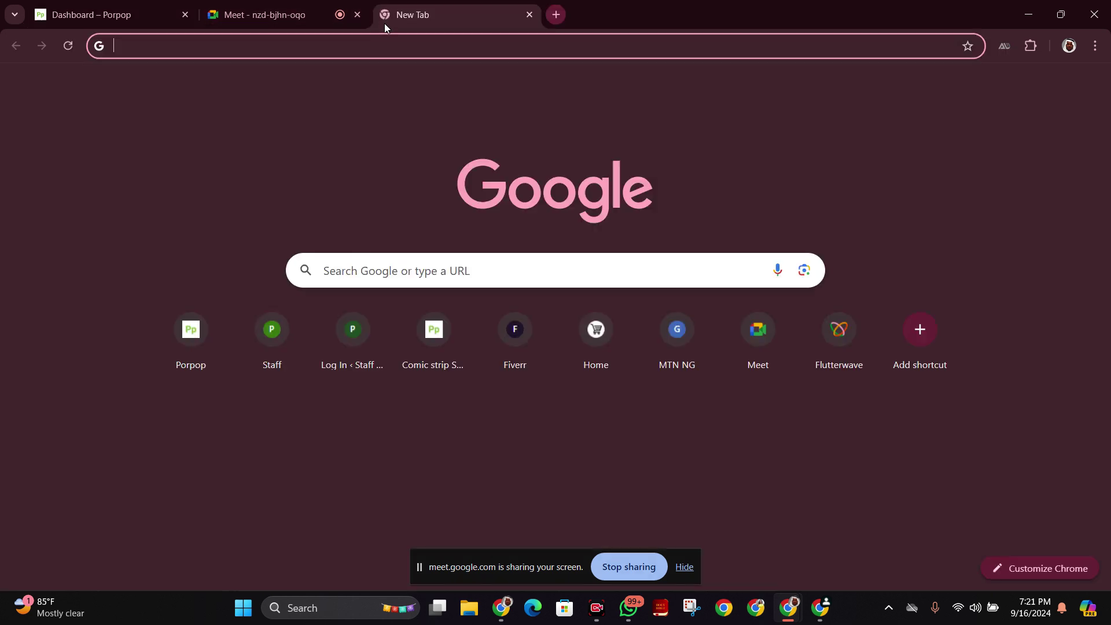
{"action": "left_click", "coordinate": [385, 35]}
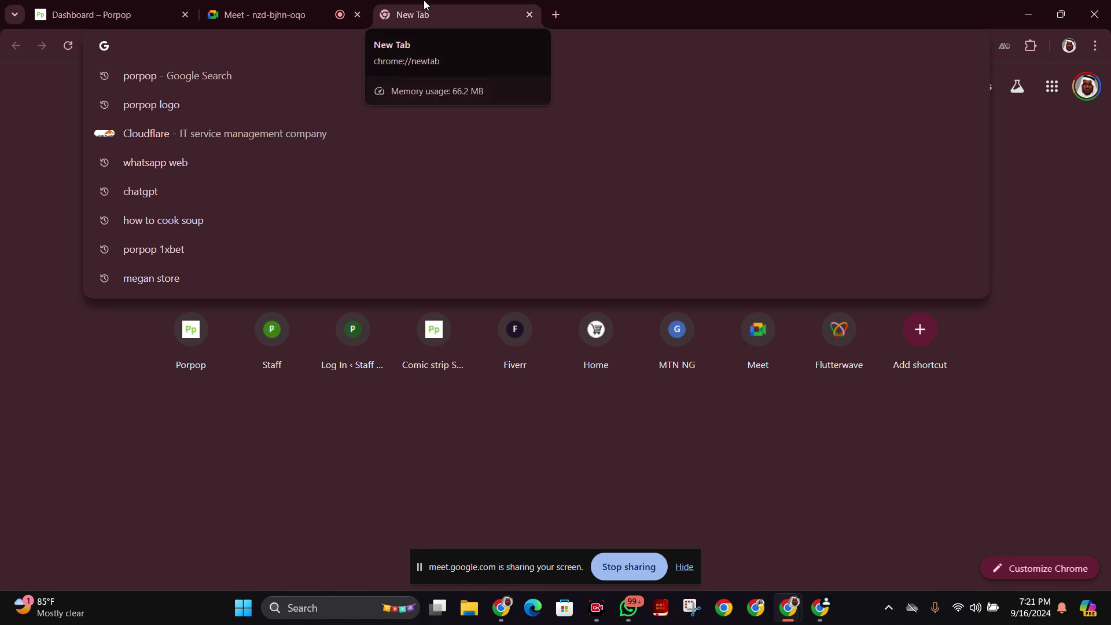
{"action": "type", "text": "china"}
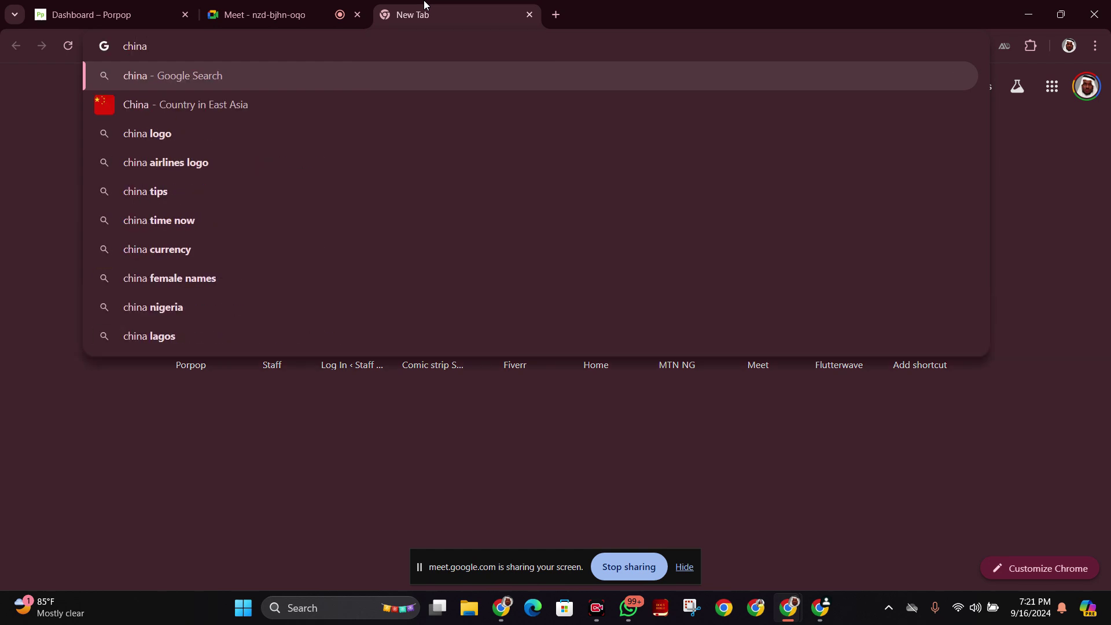
{"action": "key", "text": "BackSpace"}
{"action": "key", "text": "BackSpace"}
{"action": "key", "text": "BackSpace"}
{"action": "key", "text": "BackSpace"}
{"action": "key", "text": "BackSpace"}
{"action": "key", "text": "BackSpace"}
{"action": "type", "text": "distance"}
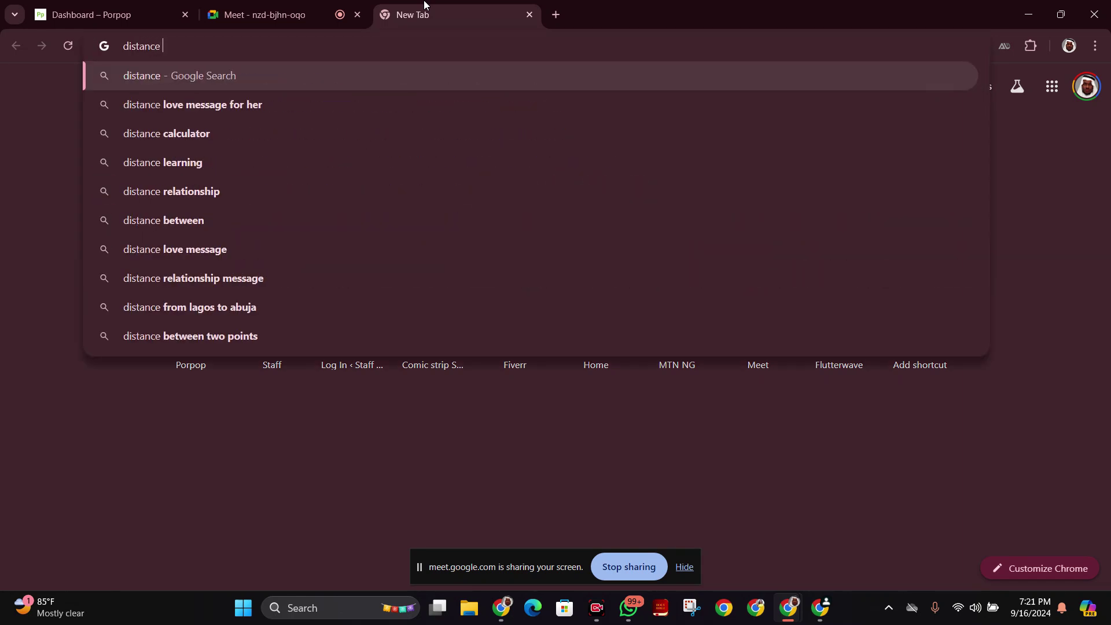
{"action": "type", "text": " bet"}
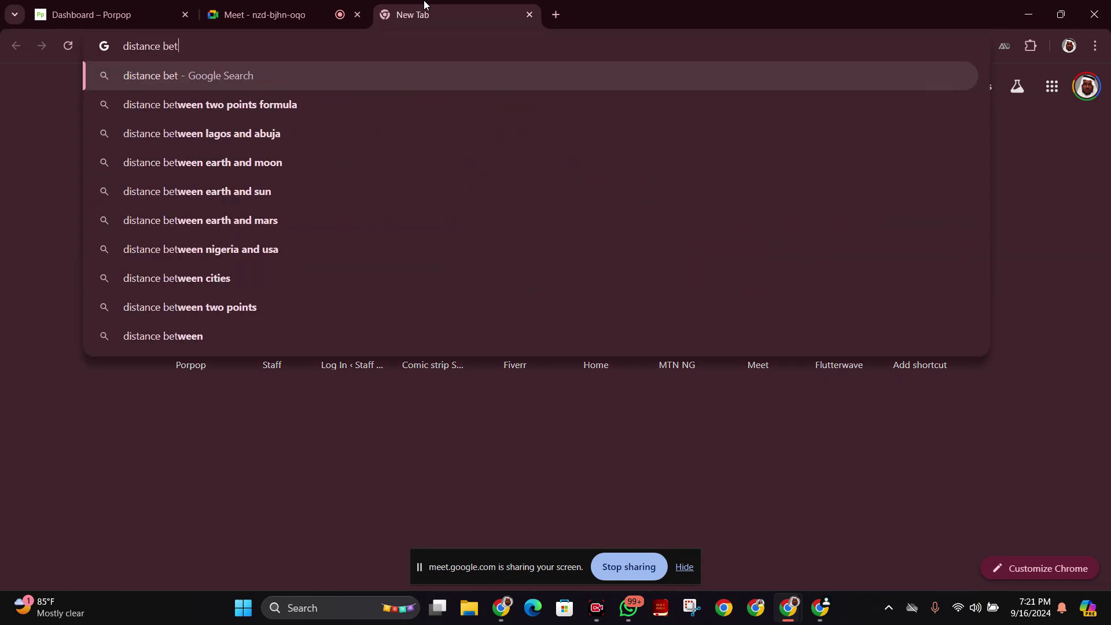
{"action": "type", "text": "ween ch"}
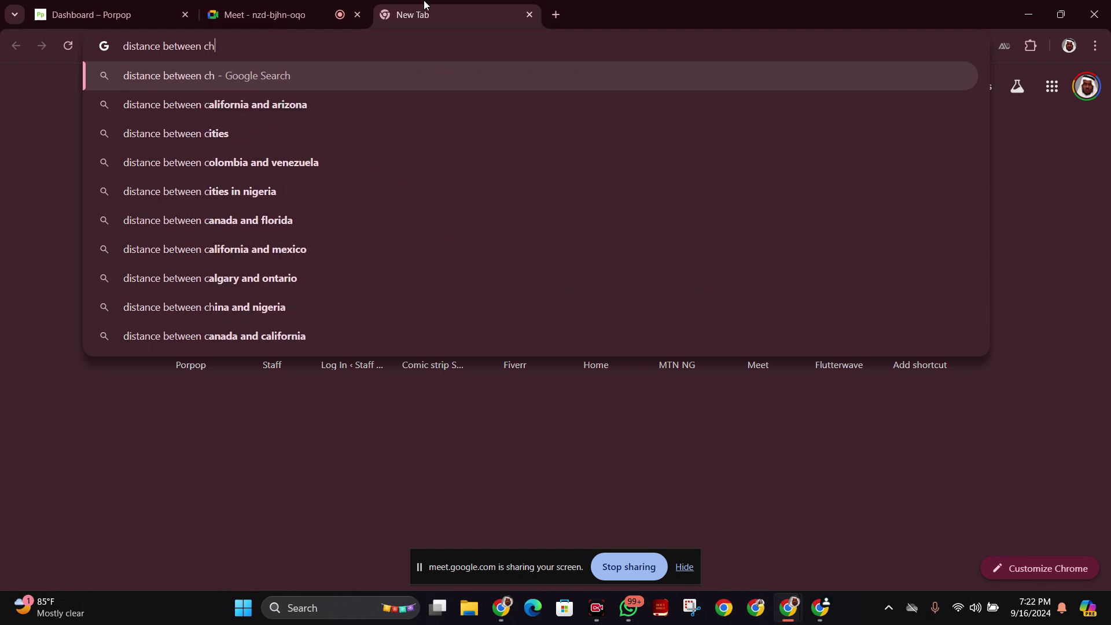
{"action": "type", "text": "ina to n"}
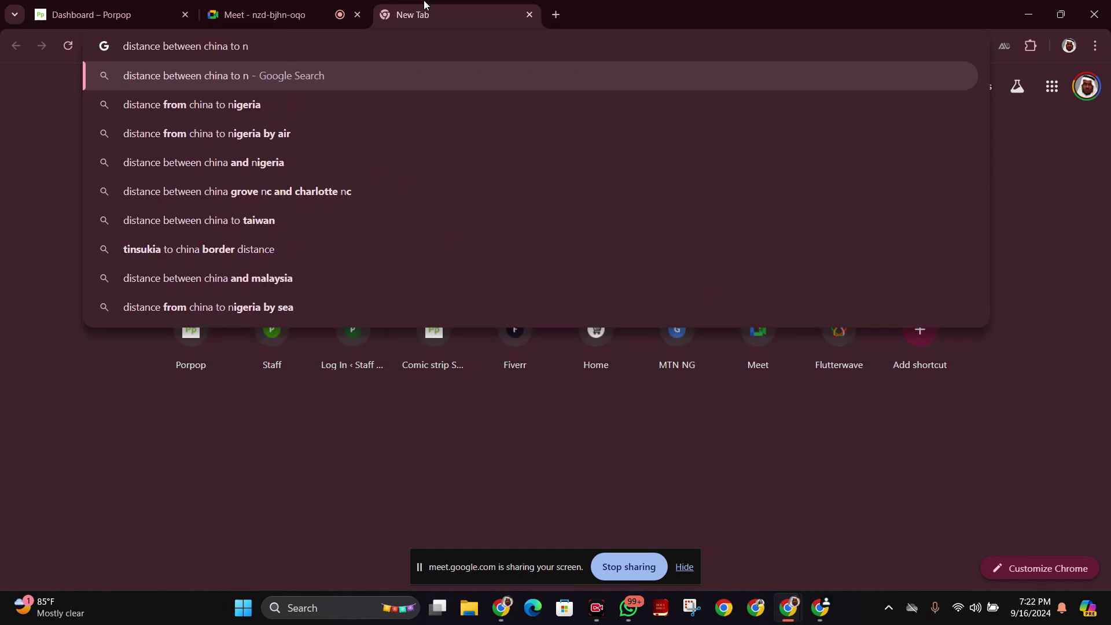
{"action": "key", "text": "BackSpace"}
{"action": "type", "text": "e"}
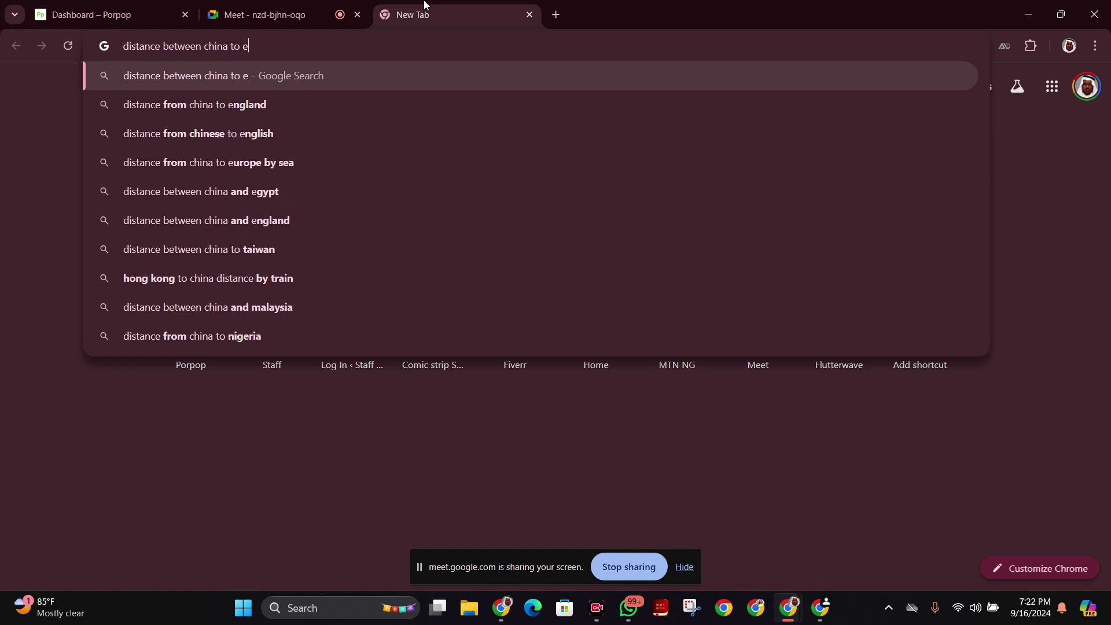
{"action": "key", "text": "BackSpace"}
{"action": "type", "text": "germ"}
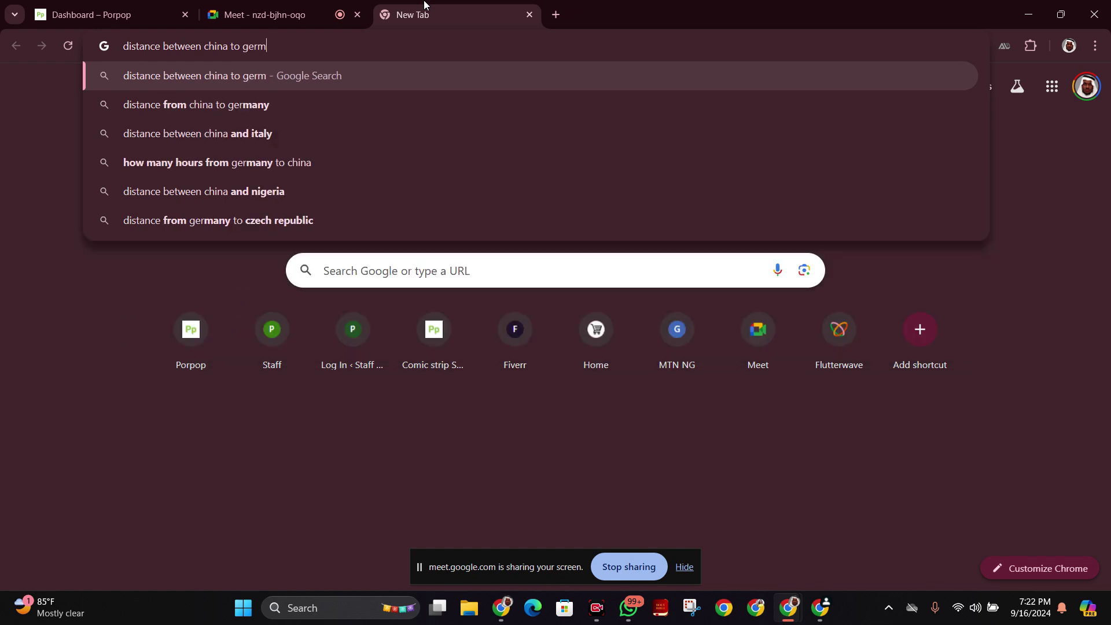
{"action": "type", "text": "any"}
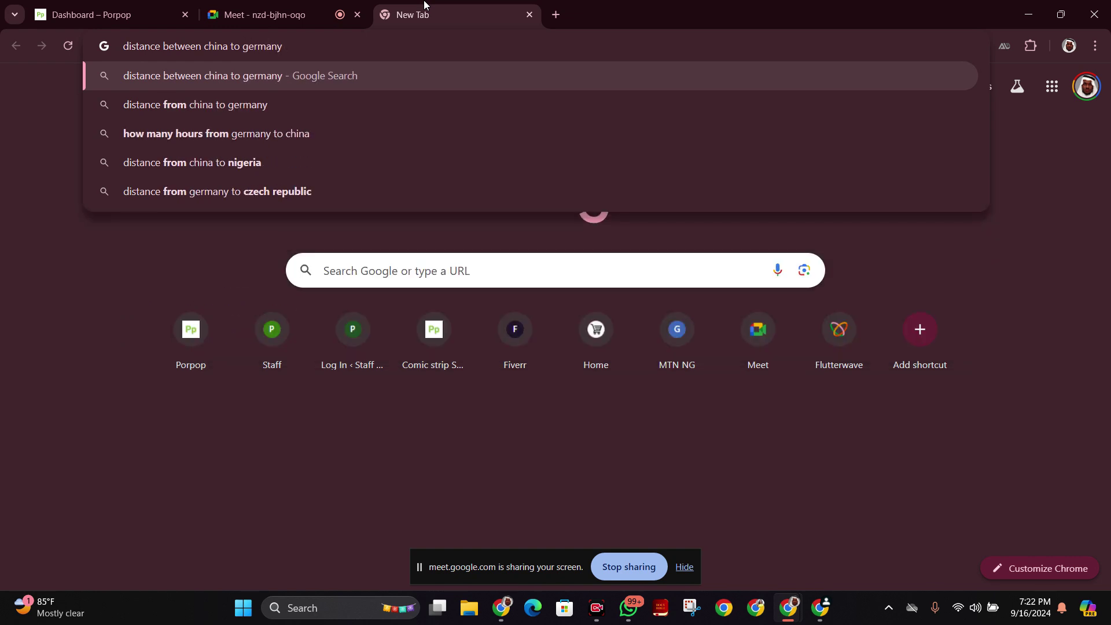
{"action": "key", "text": "Return"}
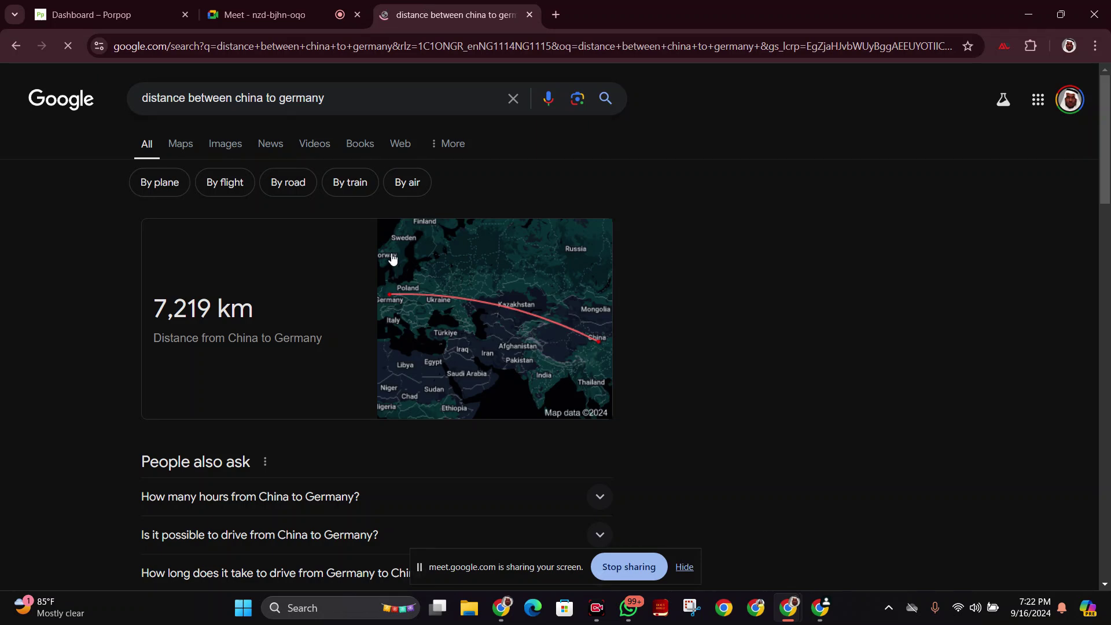
Search 'distance between china to nigeria' in another new tab, getting 9,903 km.
{"action": "left_click", "coordinate": [556, 15]}
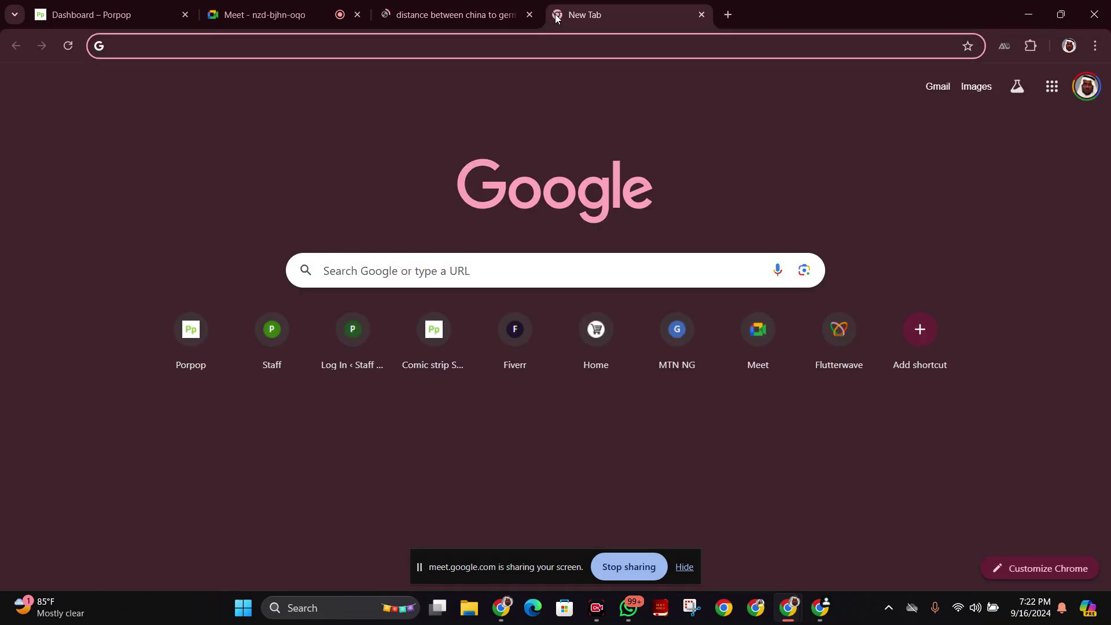
{"action": "type", "text": "distance be"}
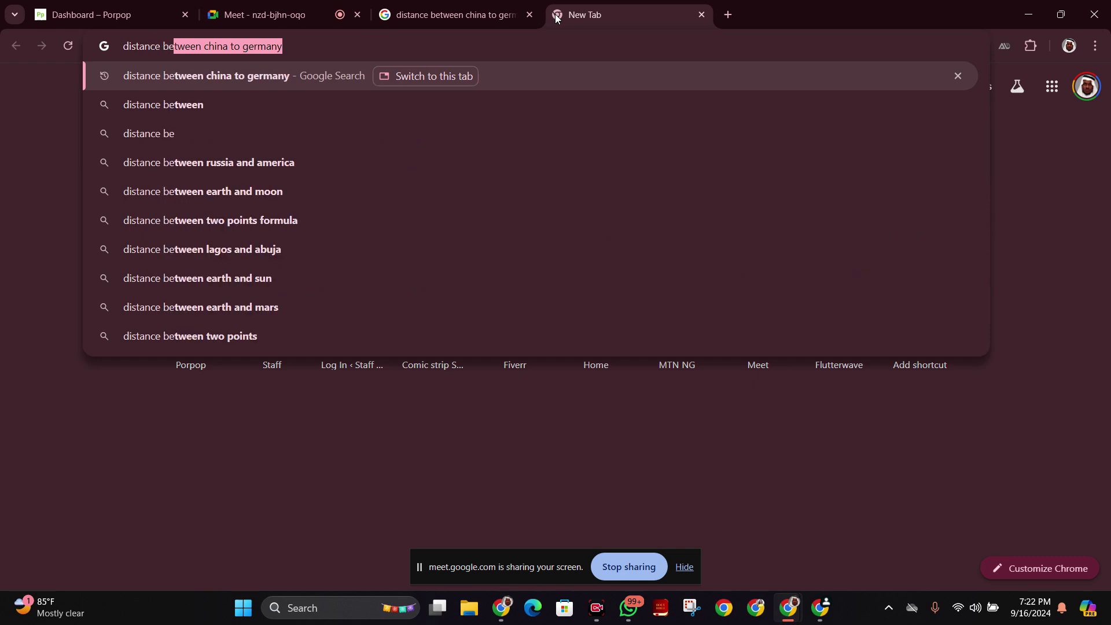
{"action": "type", "text": "tween"}
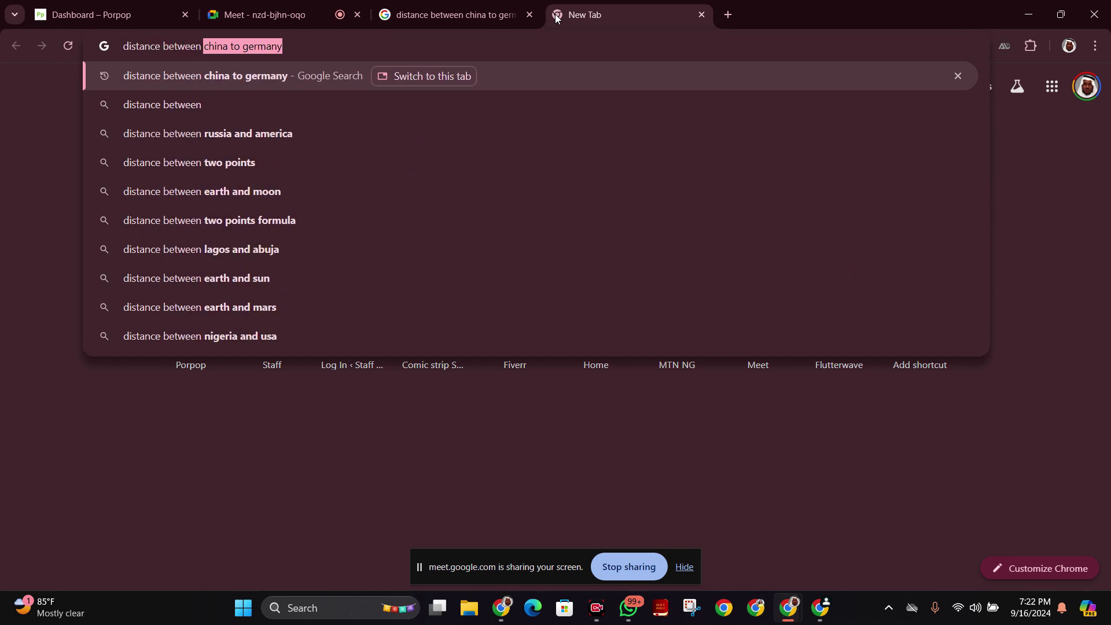
{"action": "type", "text": "ch"}
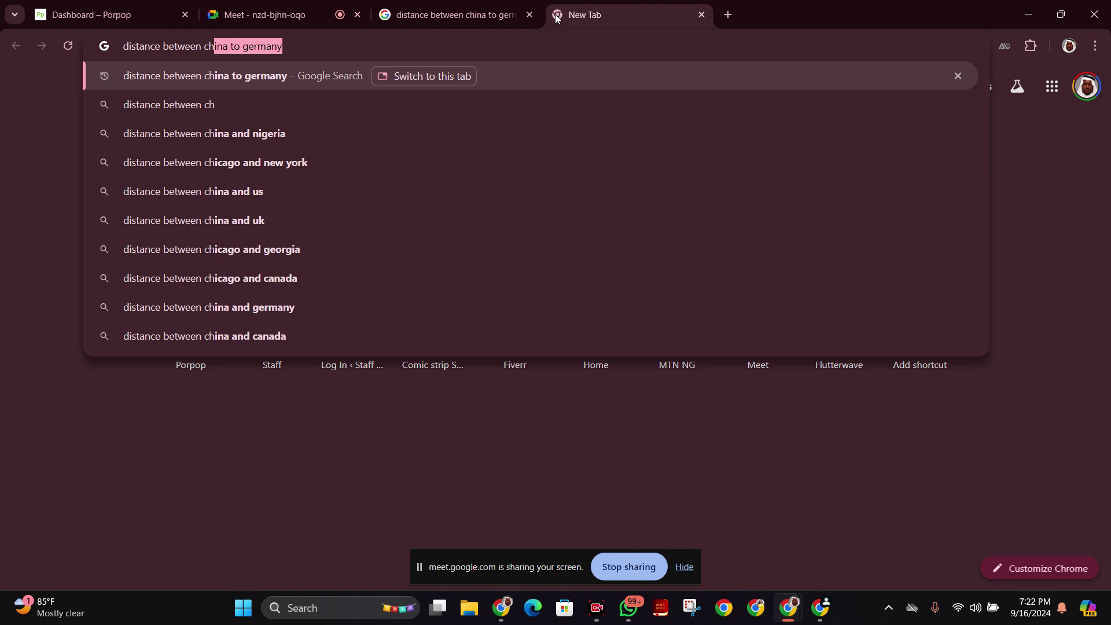
{"action": "type", "text": "ina to nigeria"}
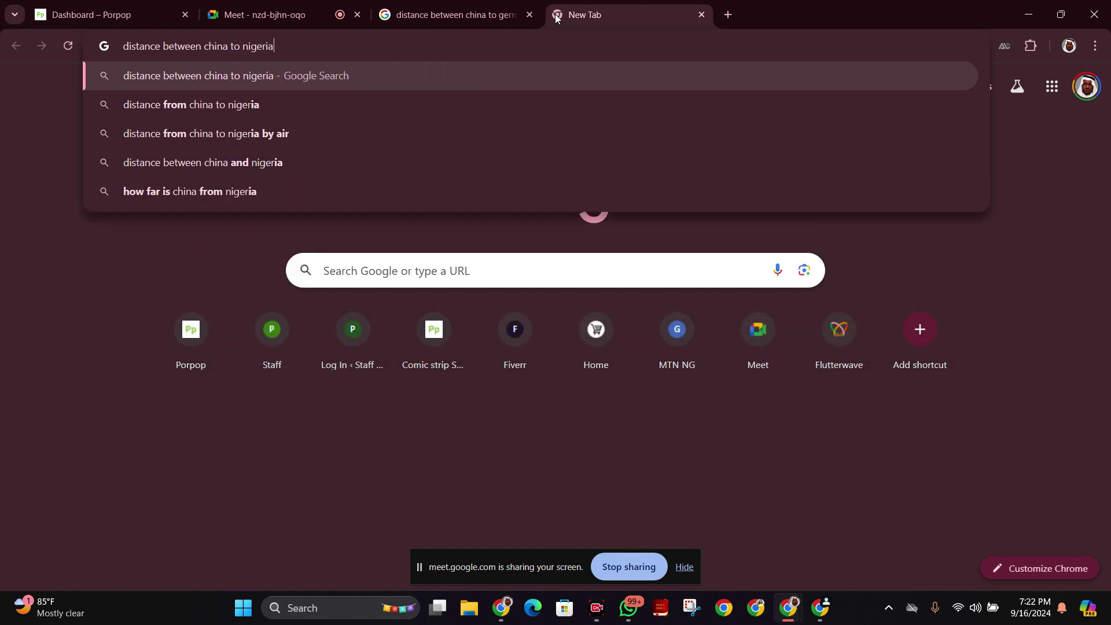
{"action": "key", "text": "Return"}
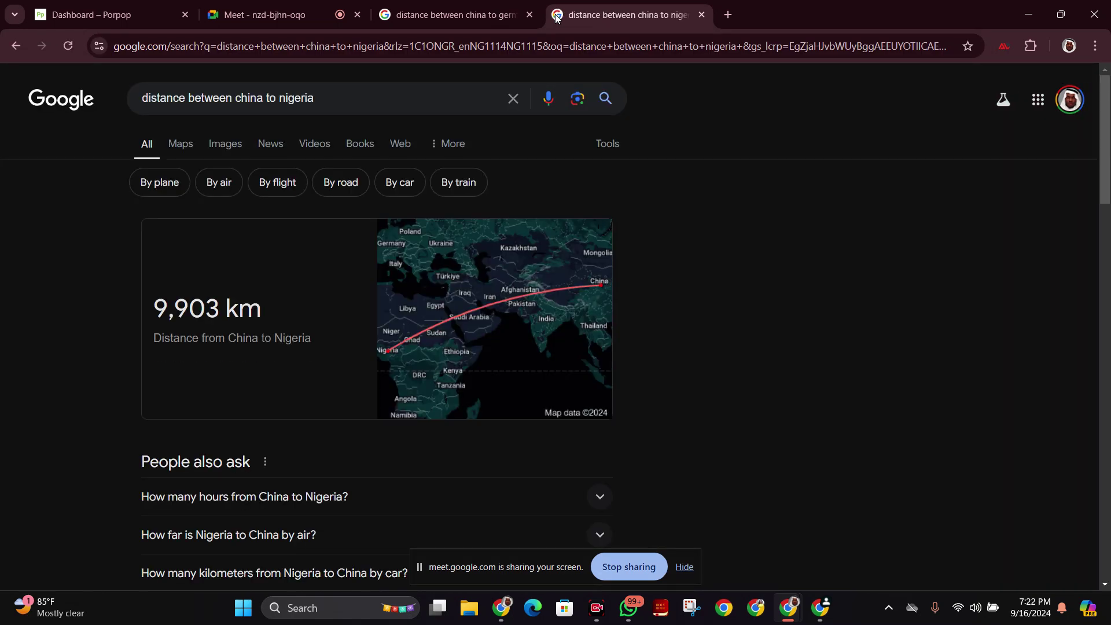
{"action": "left_click", "coordinate": [500, 13]}
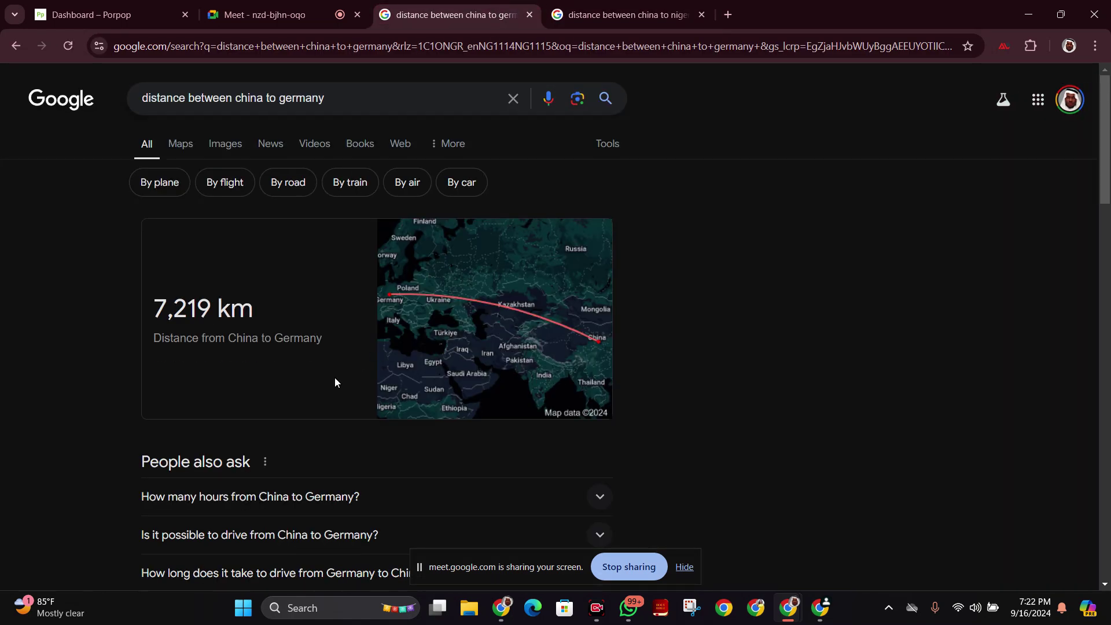
Switch both searches to By air: China–Nigeria 10,649 km, China–Germany 7,366 km.
{"action": "left_click_drag", "start_coordinate": [152, 311], "coordinate": [212, 301]}
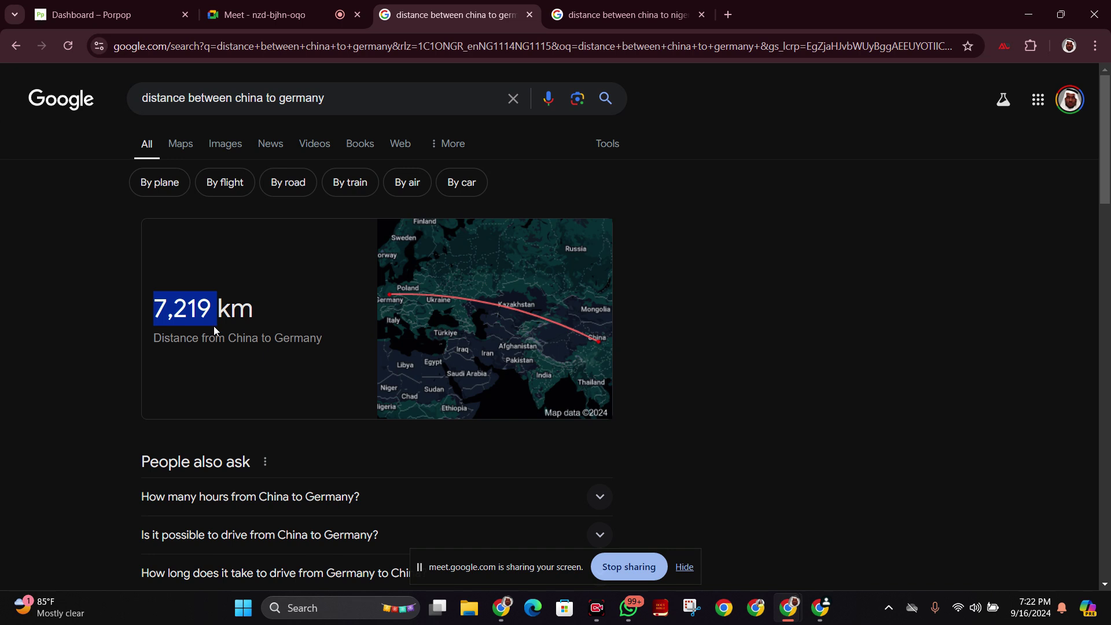
{"action": "left_click", "coordinate": [655, 4]}
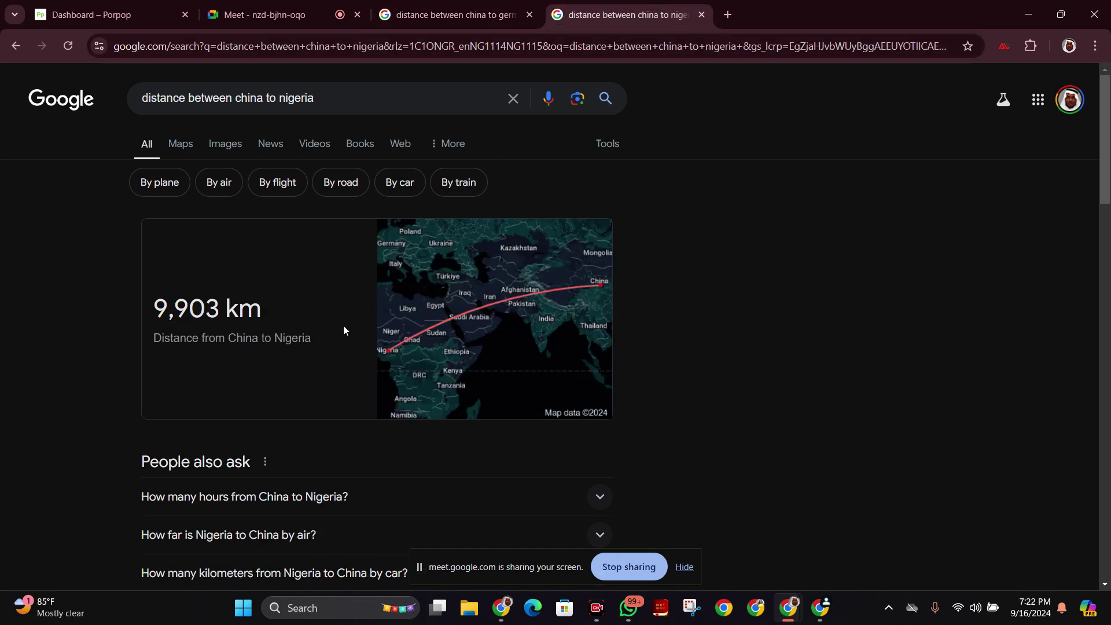
{"action": "left_click_drag", "start_coordinate": [155, 301], "coordinate": [214, 320]}
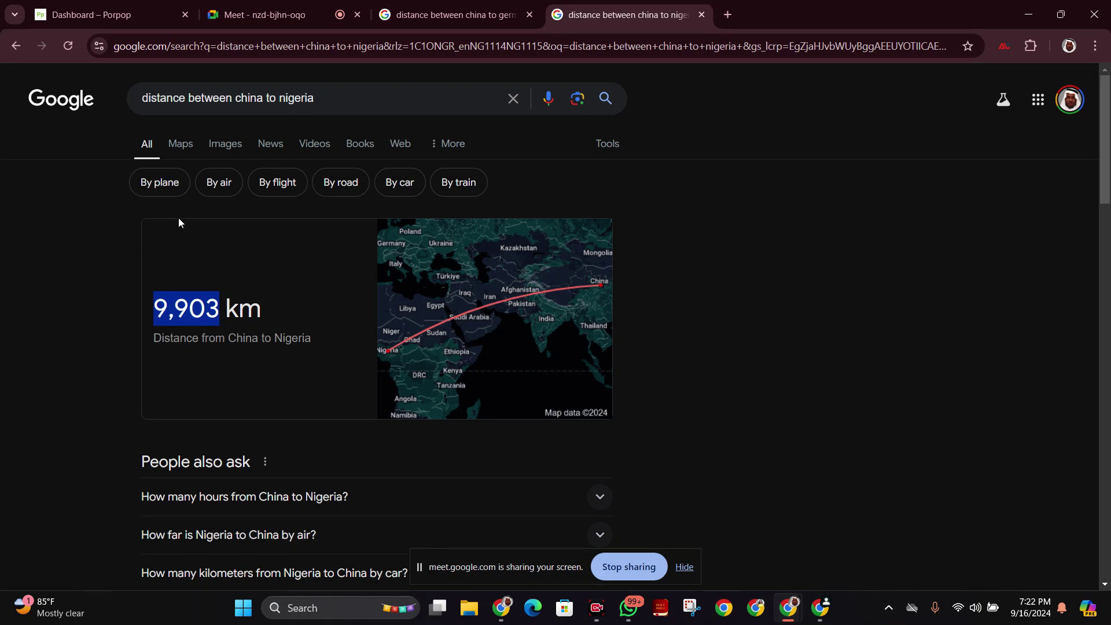
{"action": "left_click", "coordinate": [219, 182]}
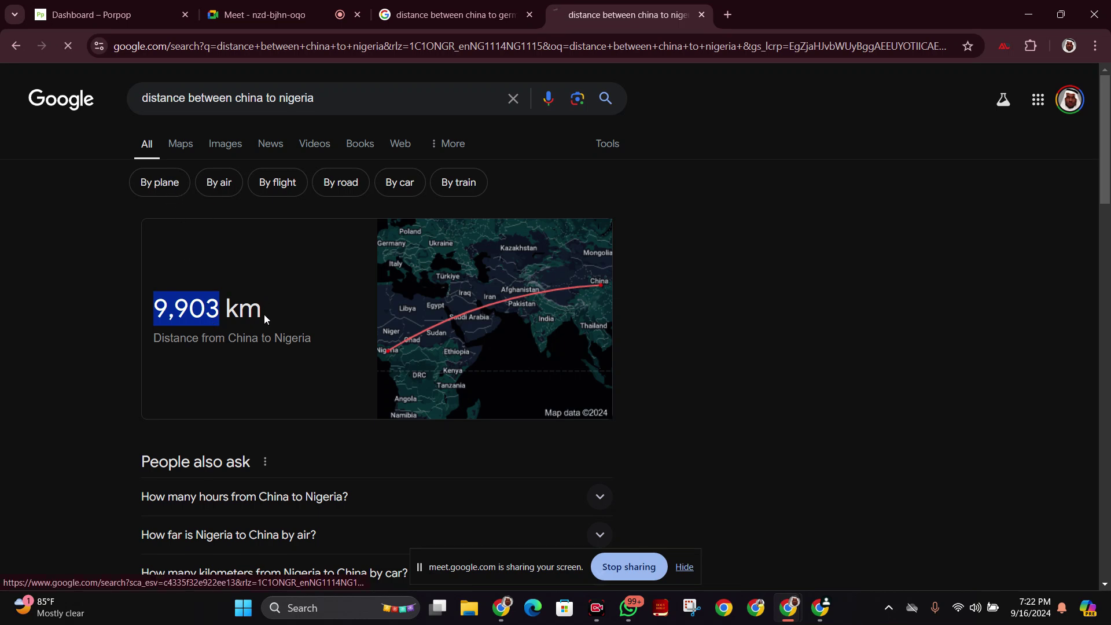
{"action": "left_click_drag", "start_coordinate": [419, 249], "coordinate": [531, 244]}
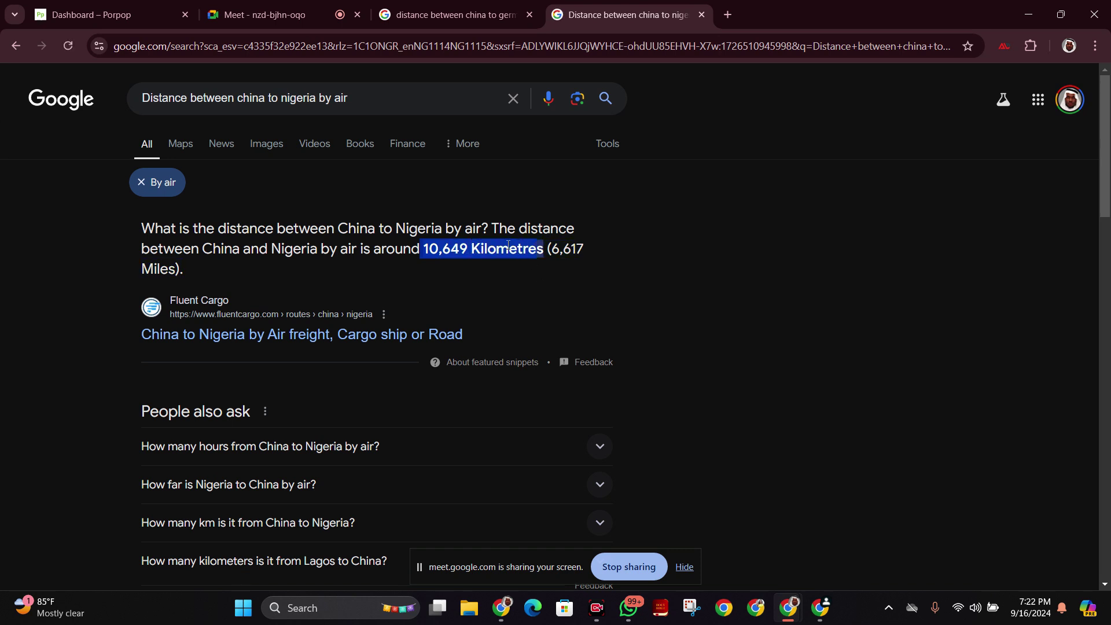
{"action": "left_click", "coordinate": [452, 15]}
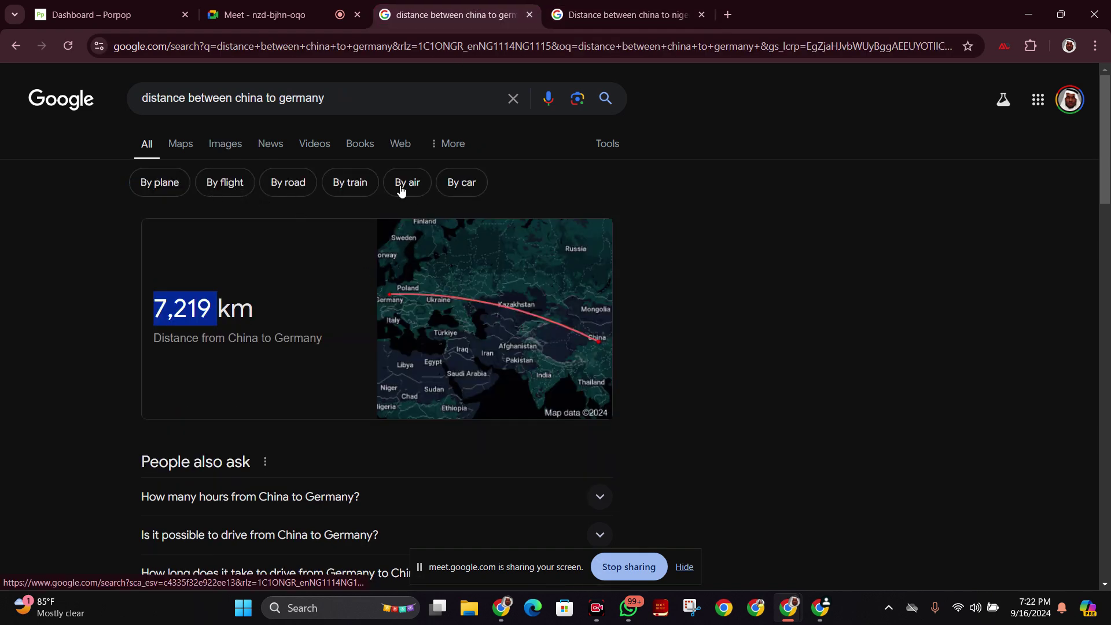
{"action": "left_click", "coordinate": [414, 187]}
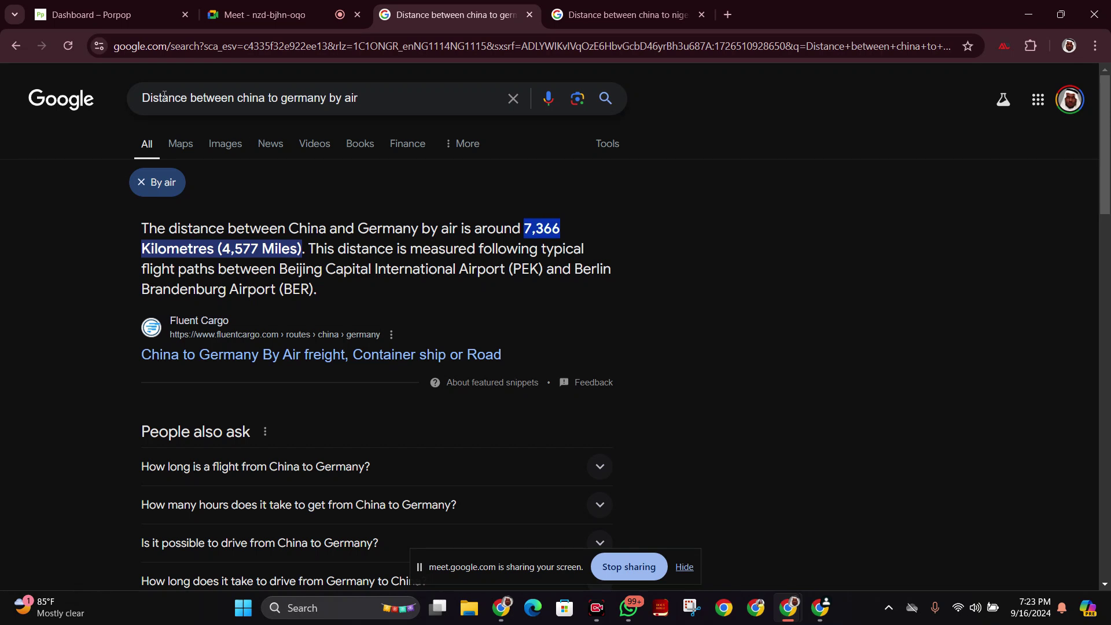
Pass through the Meet call tab and return to the Porpop shipping zones tab.
{"action": "left_click", "coordinate": [255, 14]}
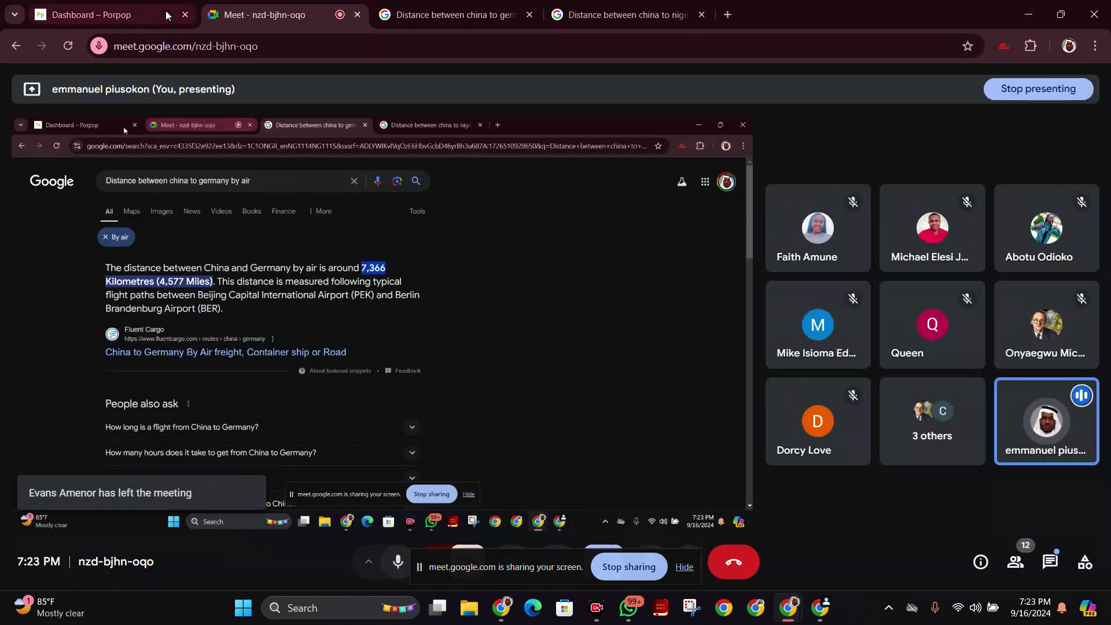
{"action": "left_click", "coordinate": [165, 11]}
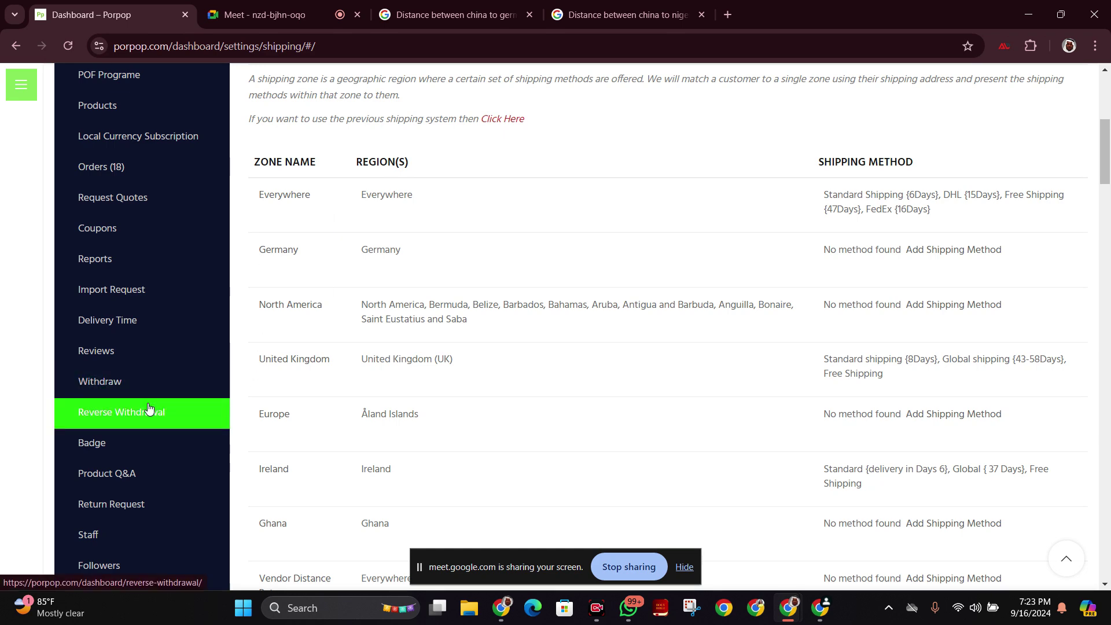
Open the ShipStation settings link from the sidebar in a new tab.
{"action": "scroll", "coordinate": [149, 408], "scroll_direction": "down", "scroll_amount": 5}
{"action": "scroll", "coordinate": [151, 405], "scroll_direction": "down", "scroll_amount": 6}
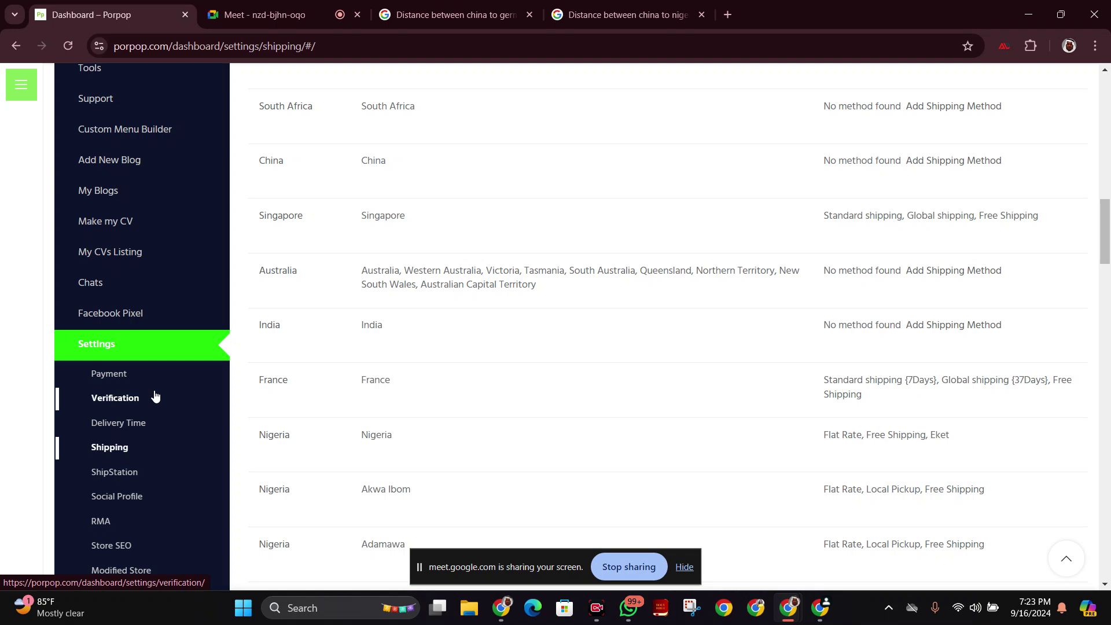
{"action": "scroll", "coordinate": [153, 397], "scroll_direction": "down", "scroll_amount": 4}
{"action": "right_click", "coordinate": [135, 257]}
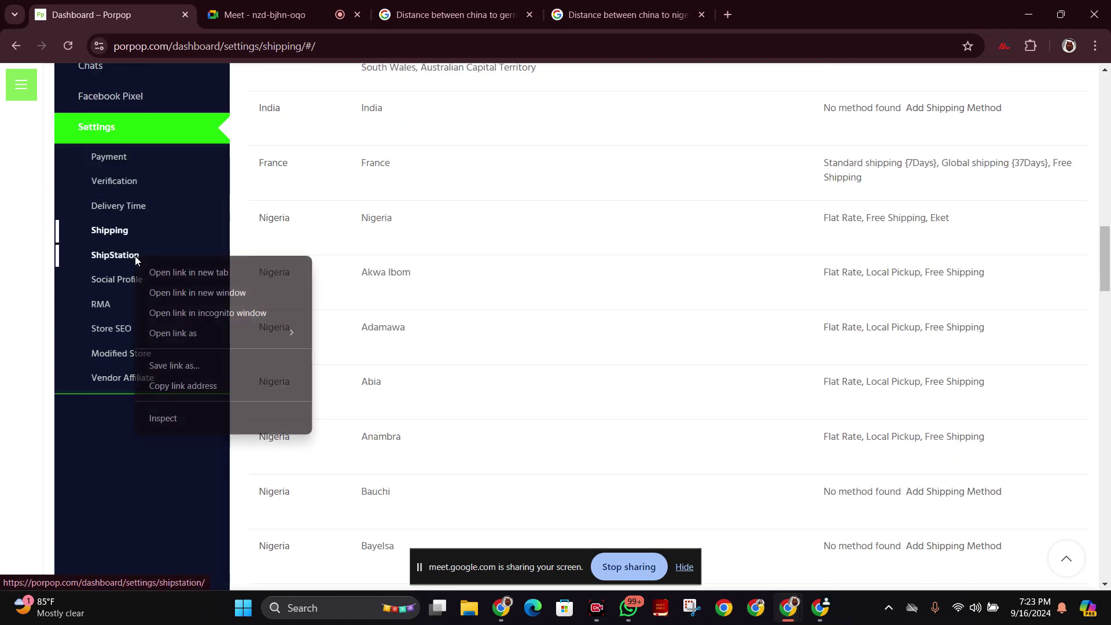
{"action": "left_click", "coordinate": [199, 275]}
View the ShipStation settings, highlight the authentication key, then go to the Meet call.
{"action": "left_click", "coordinate": [267, 15]}
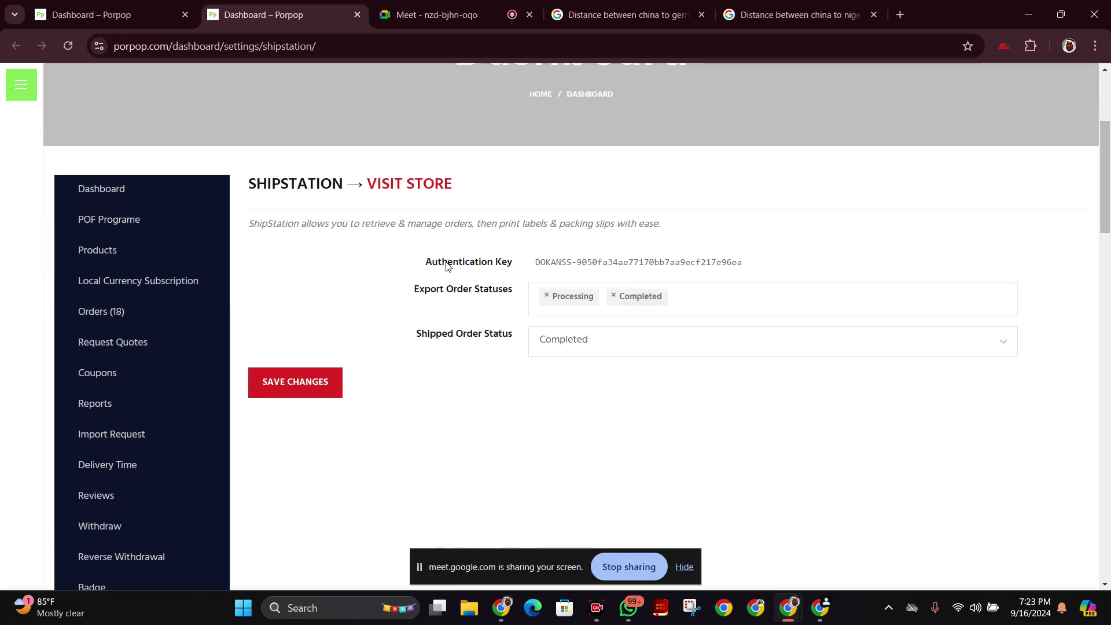
{"action": "left_click_drag", "start_coordinate": [533, 258], "coordinate": [789, 273]}
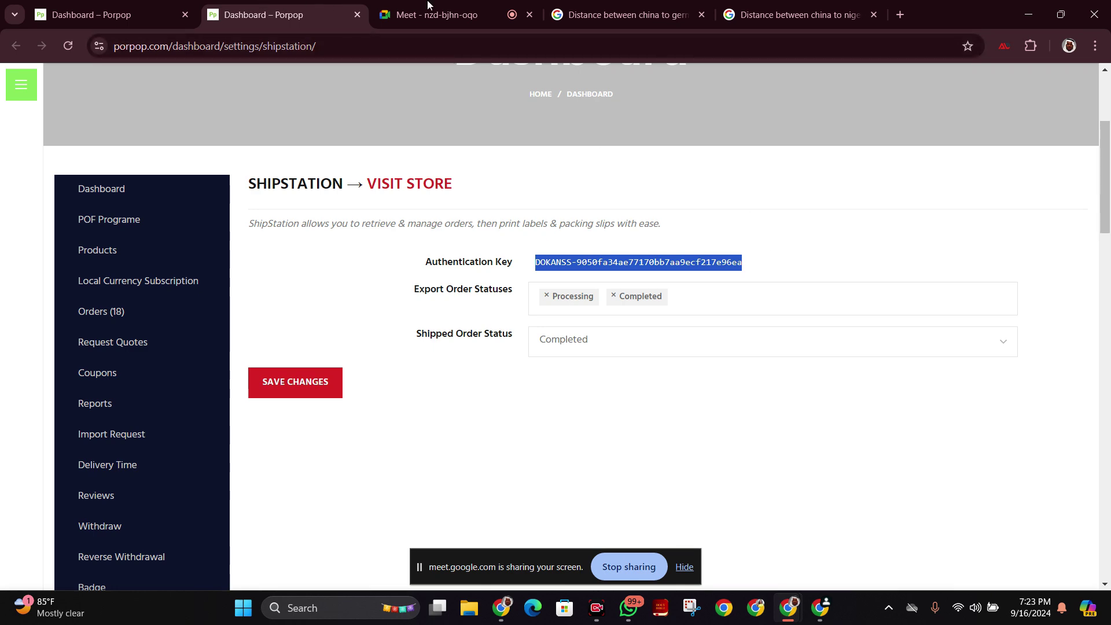
{"action": "left_click", "coordinate": [480, 6]}
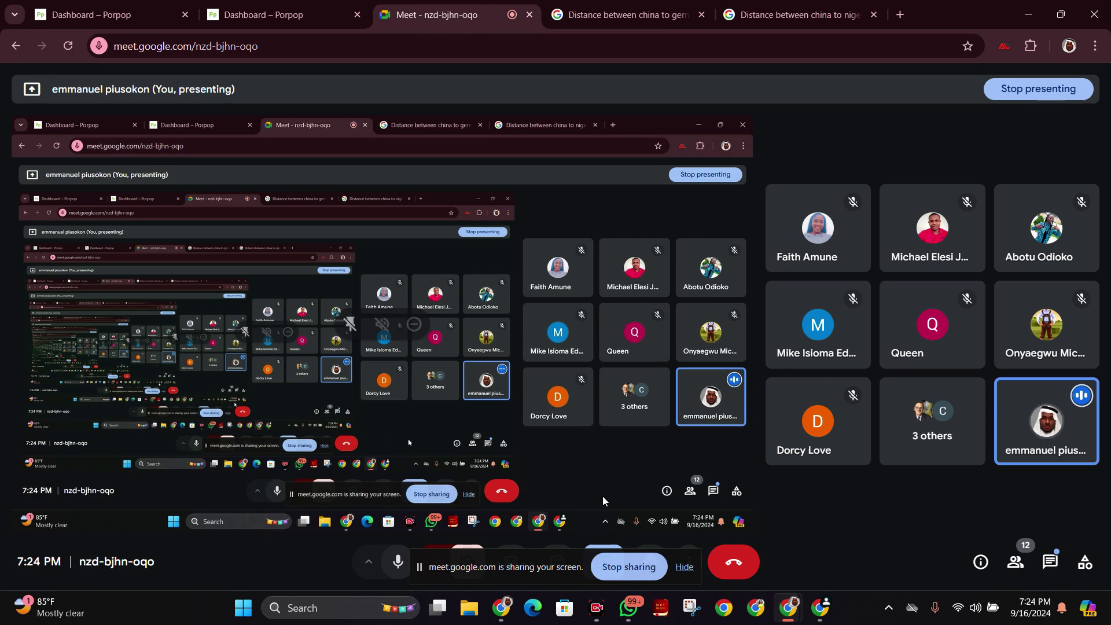
Turn on the Meet camera, open video effects, then return to the ShipStation settings tab.
{"action": "left_click", "coordinate": [463, 564]}
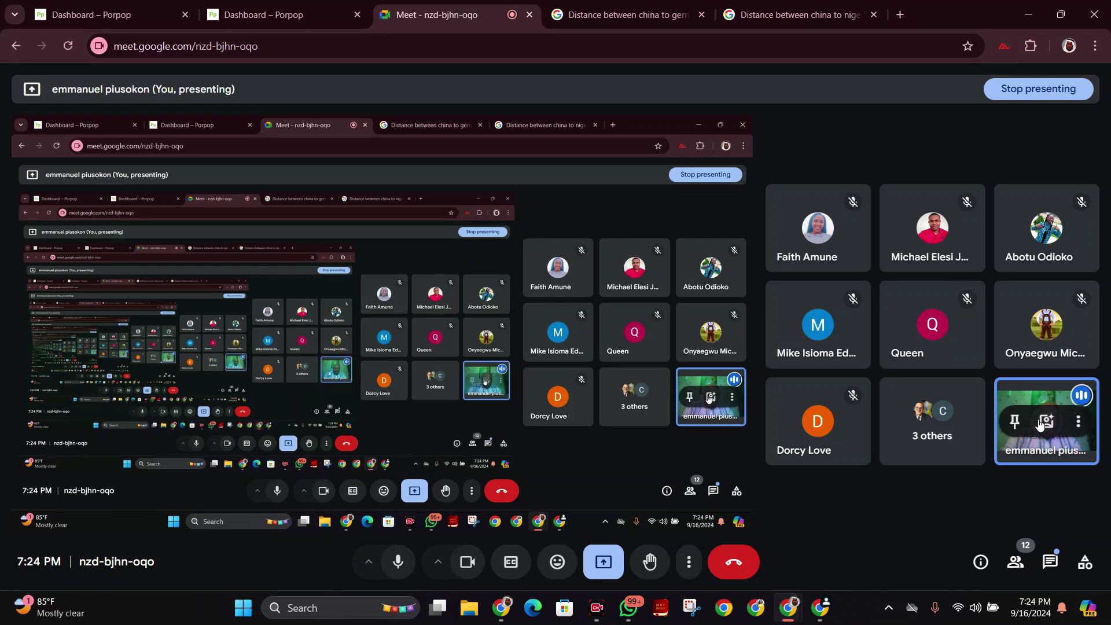
{"action": "left_click", "coordinate": [1015, 430]}
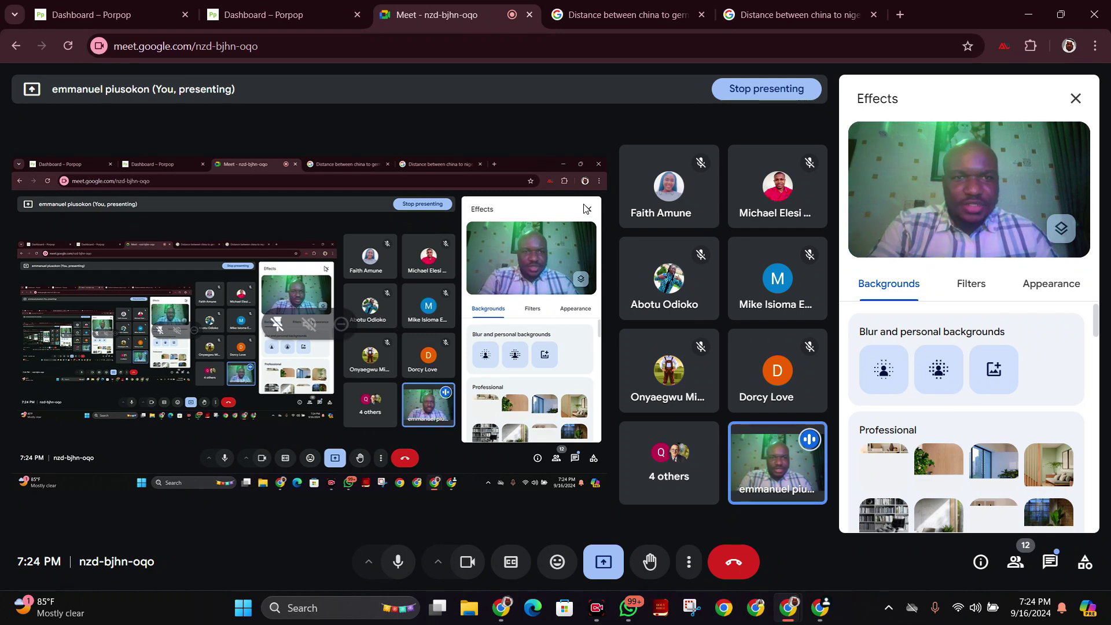
{"action": "left_click", "coordinate": [304, 14]}
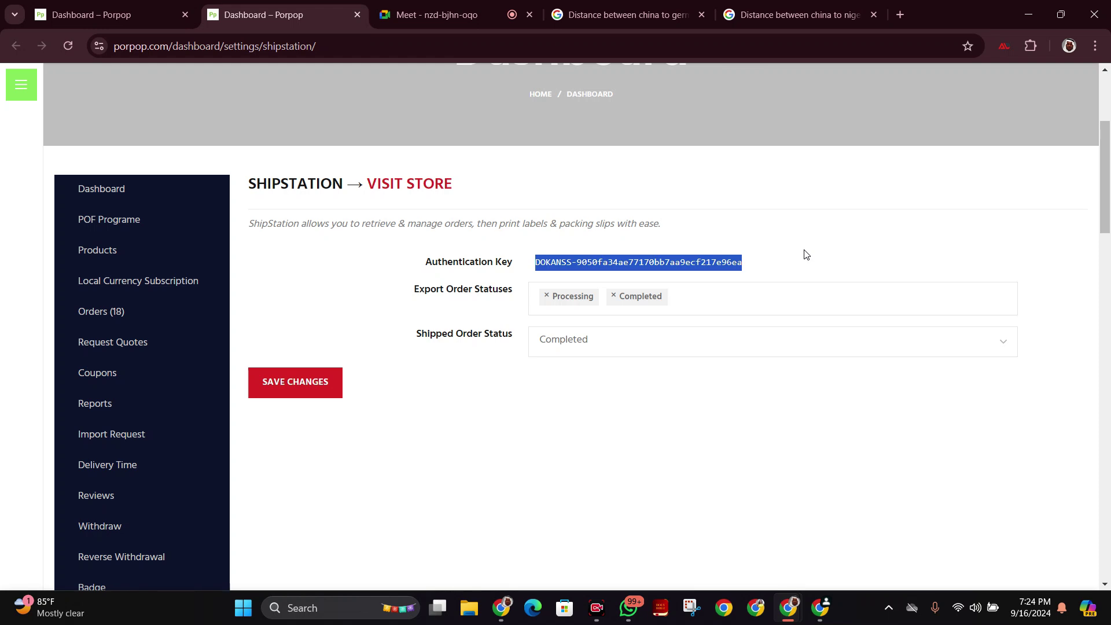
Load fedex.com in a new tab to reach its location and language page.
{"action": "left_click", "coordinate": [901, 15]}
{"action": "type", "text": "fe"}
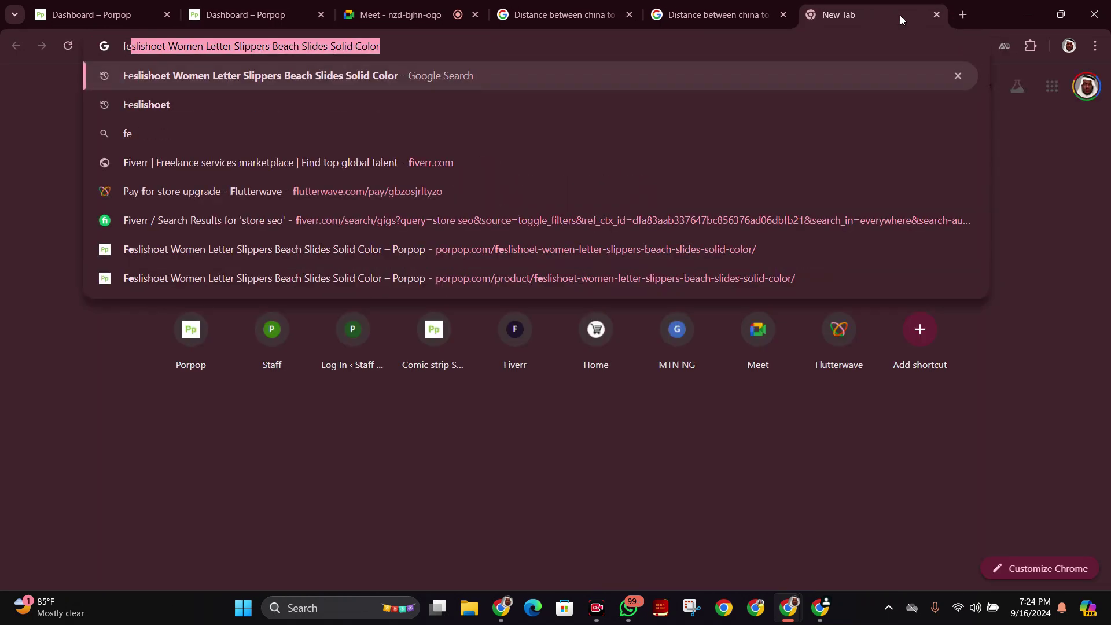
{"action": "type", "text": "dex"}
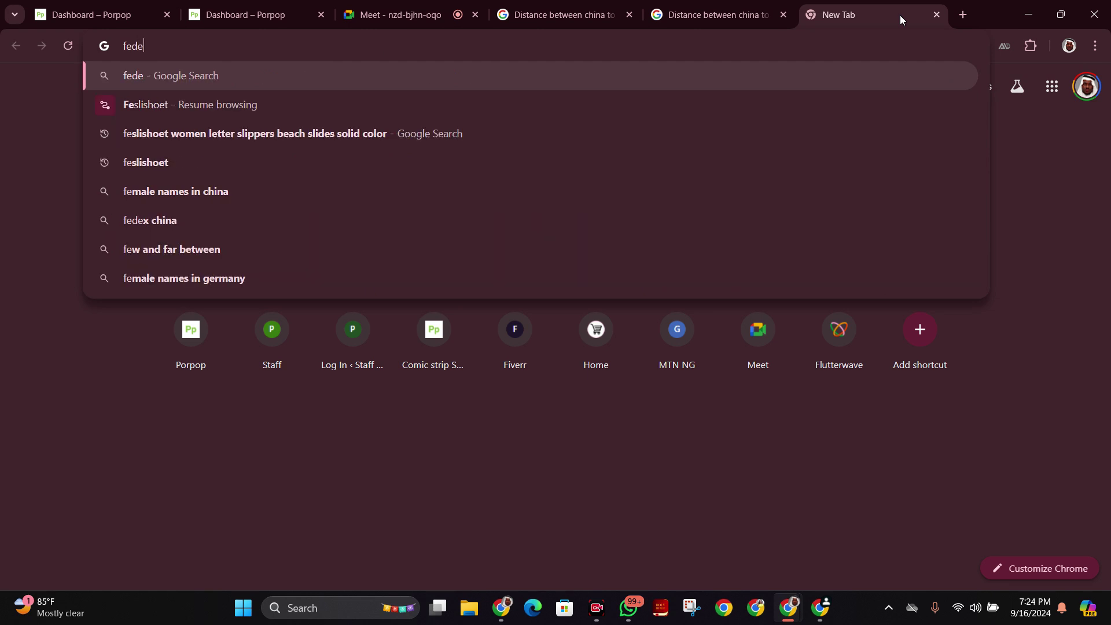
{"action": "type", "text": ".com"}
{"action": "key", "text": "Return"}
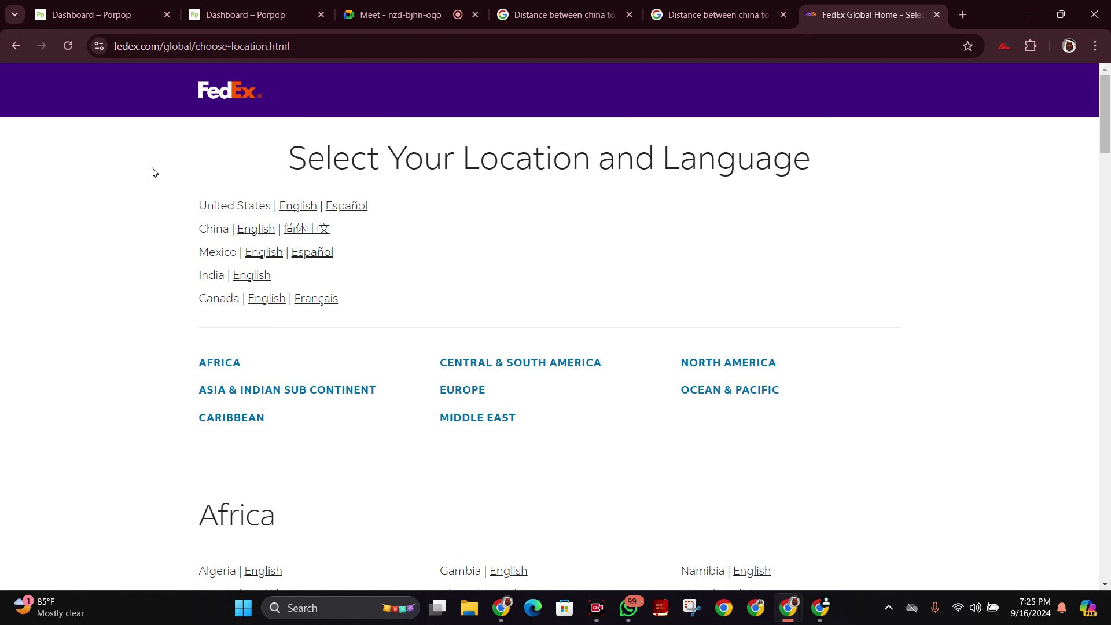
Open FedEx's China English site, check the Meet call, then close the FedEx tab.
{"action": "left_click", "coordinate": [220, 90]}
{"action": "left_click", "coordinate": [255, 231]}
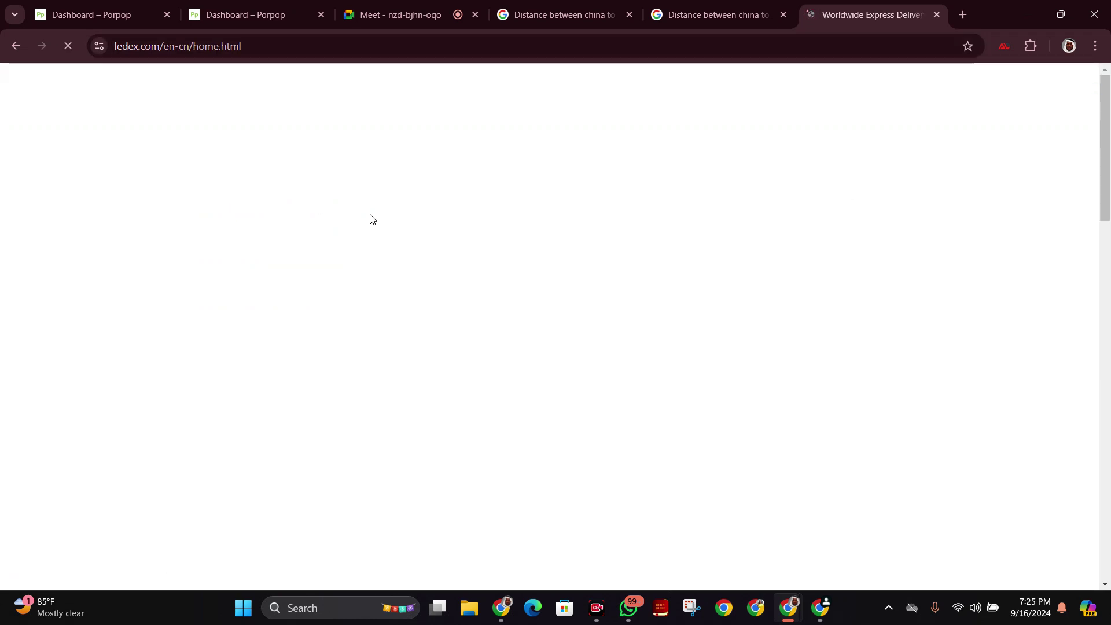
{"action": "left_click", "coordinate": [396, 7]}
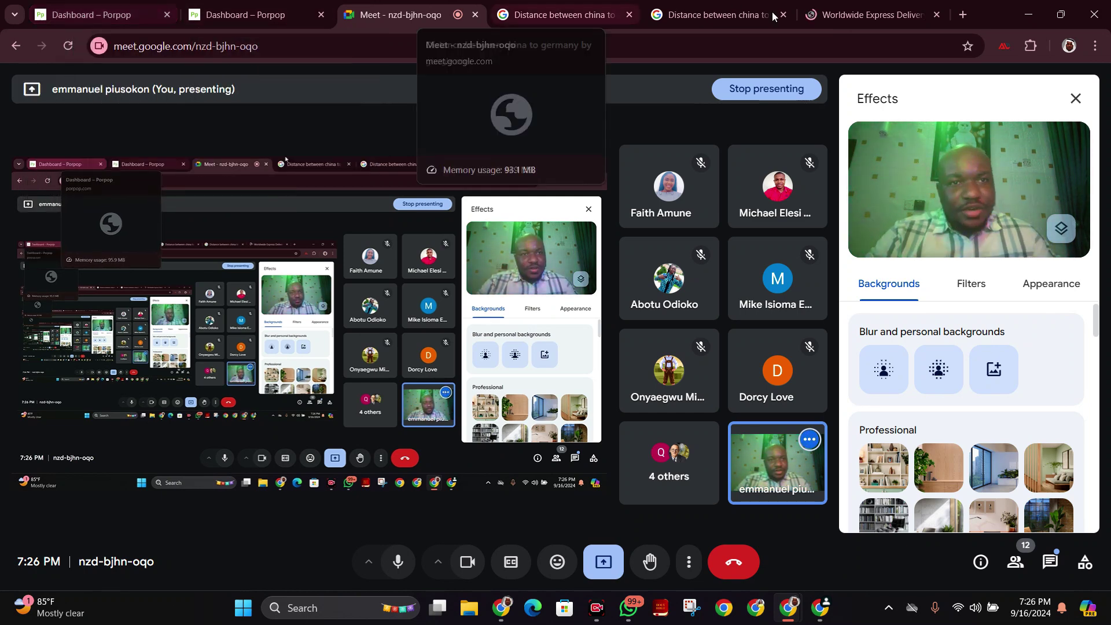
{"action": "left_click", "coordinate": [911, 15]}
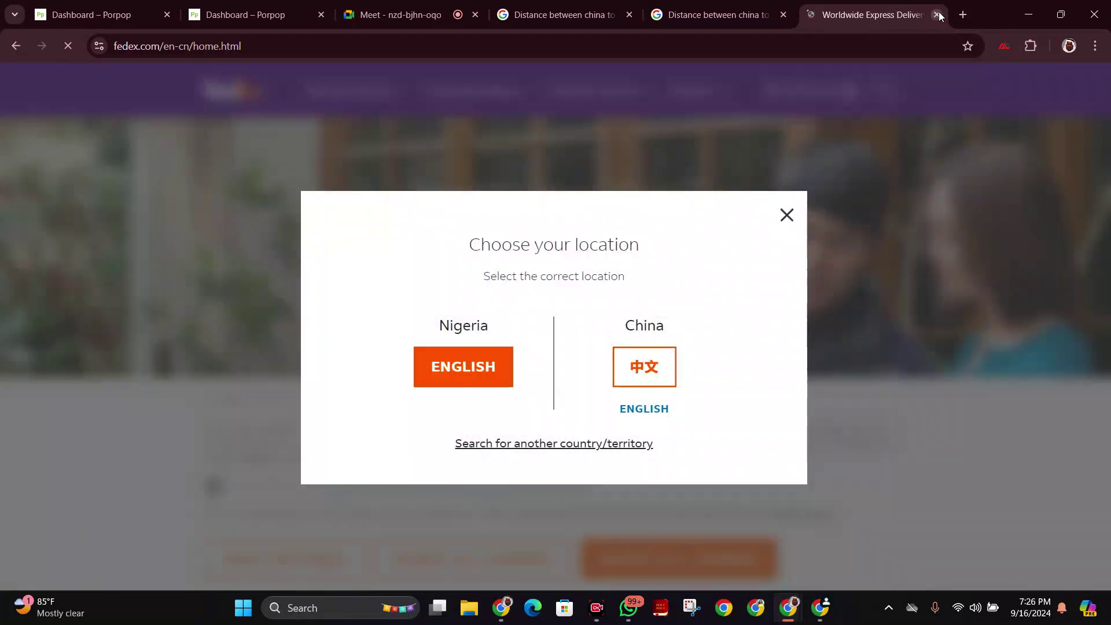
{"action": "left_click", "coordinate": [937, 14]}
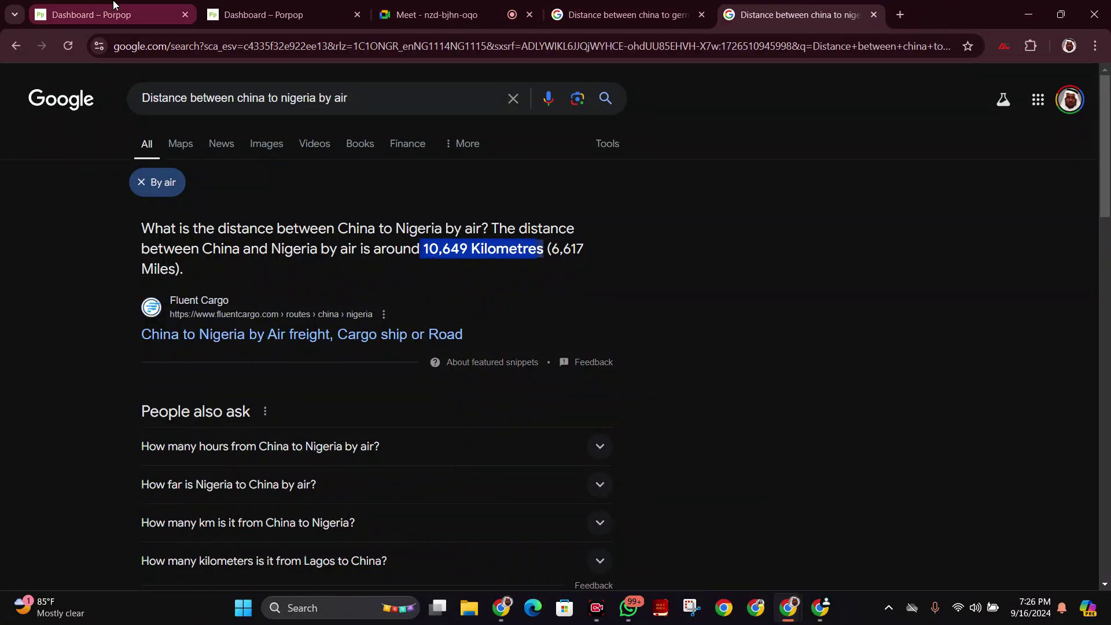
Glance at the Meet call, then return to the China–Germany air distance results (7,366 km).
{"action": "left_click", "coordinate": [497, 6]}
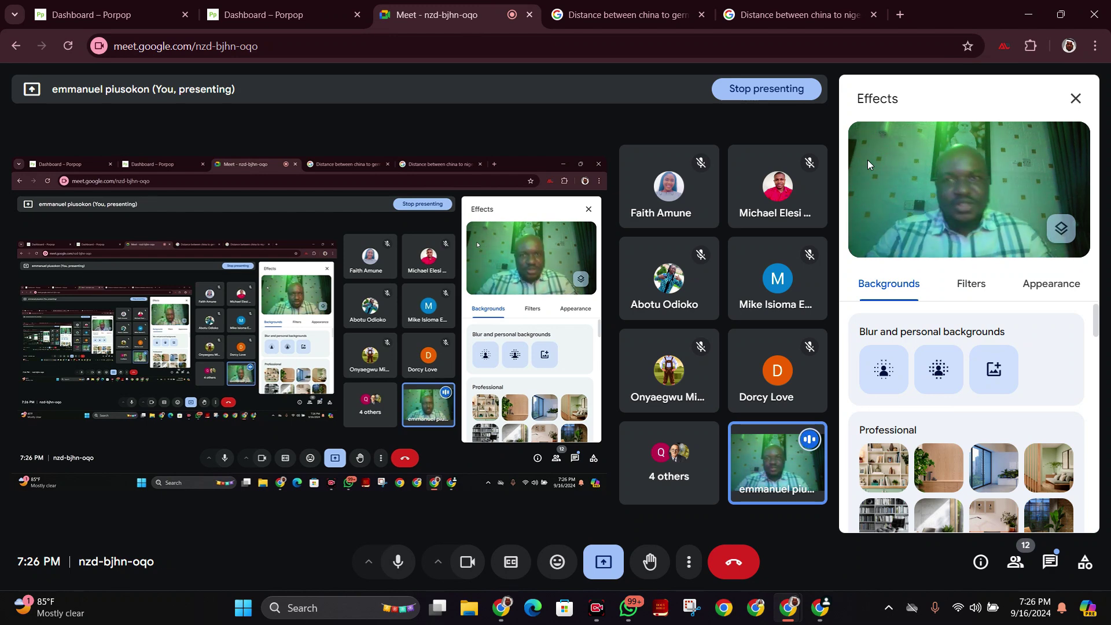
{"action": "left_click", "coordinate": [636, 5]}
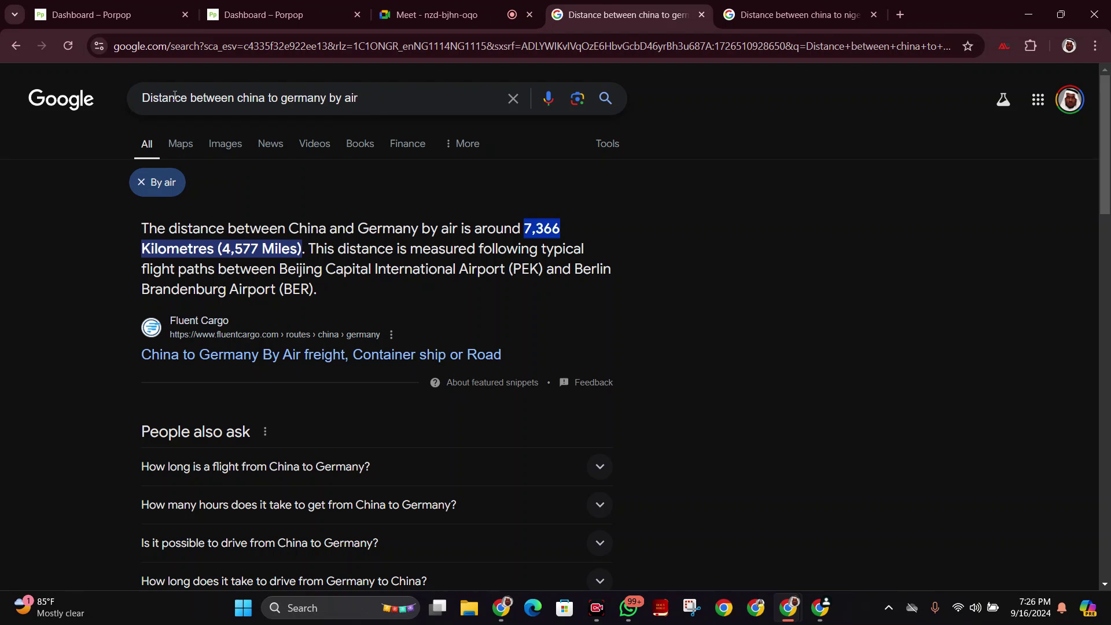
Search Google for 'cost of shipping from china to nigeria per kg'.
{"action": "left_click_drag", "start_coordinate": [187, 95], "coordinate": [108, 88]}
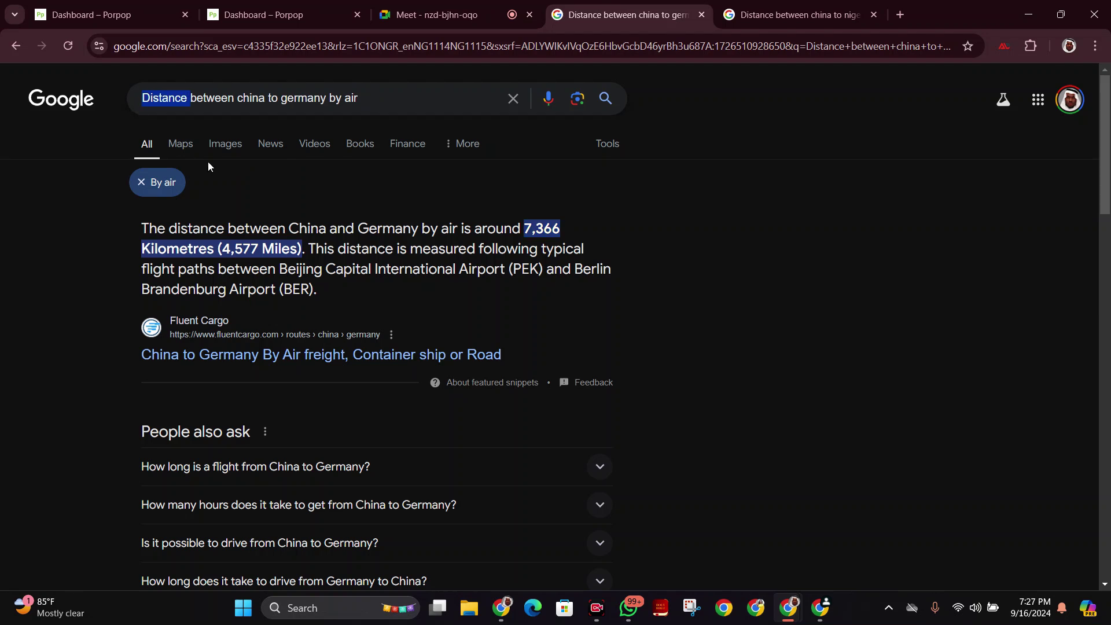
{"action": "type", "text": "cosy"}
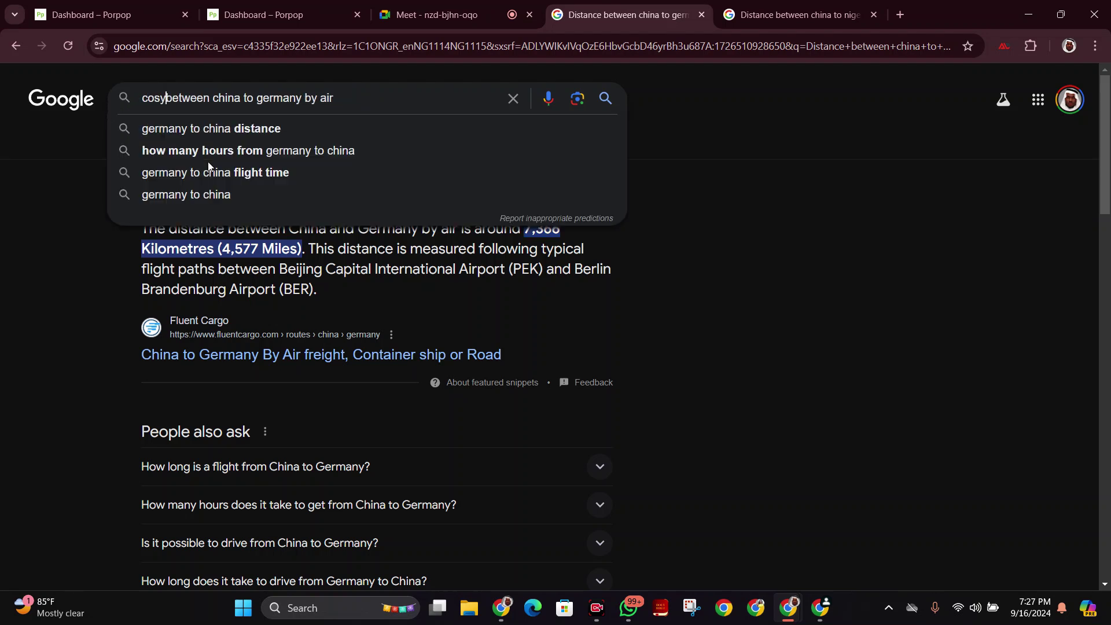
{"action": "key", "text": "BackSpace"}
{"action": "type", "text": "t o"}
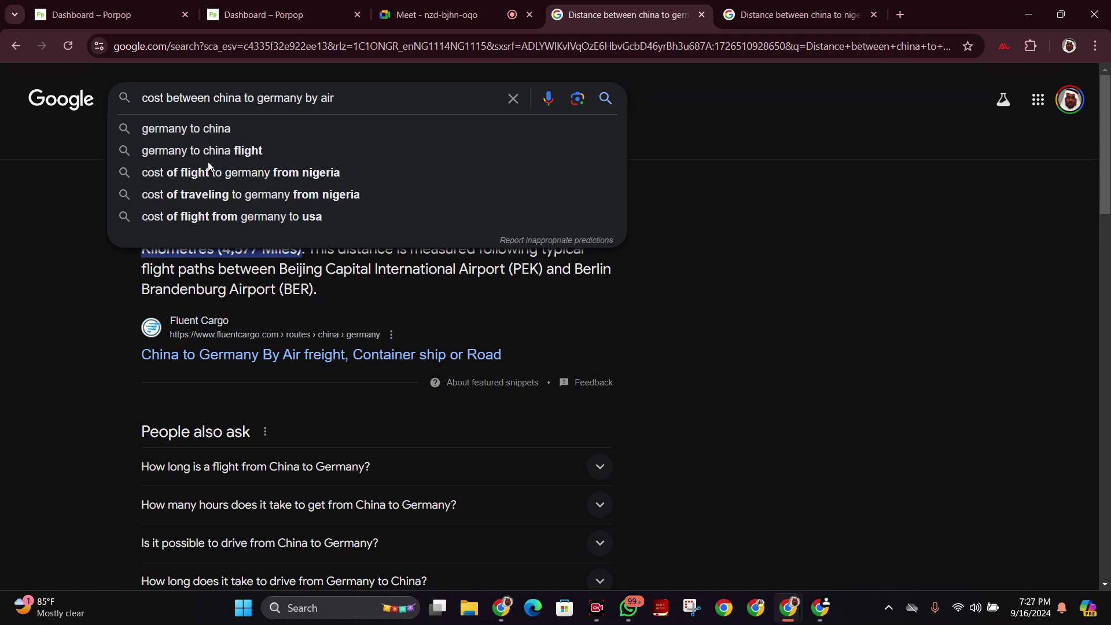
{"action": "type", "text": "f shipp"}
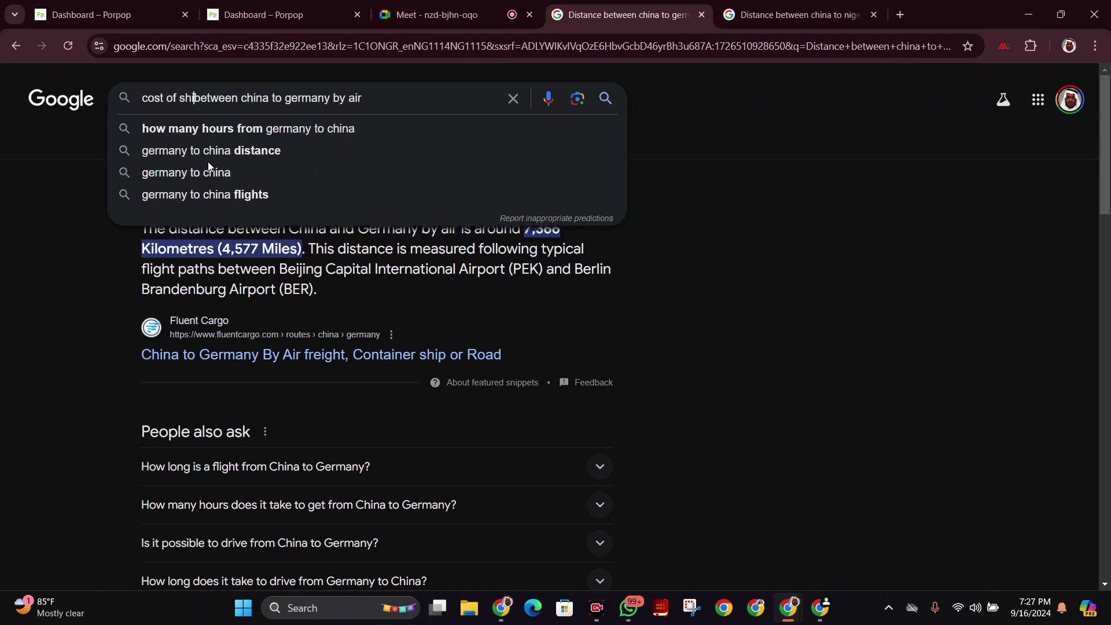
{"action": "type", "text": "ing"}
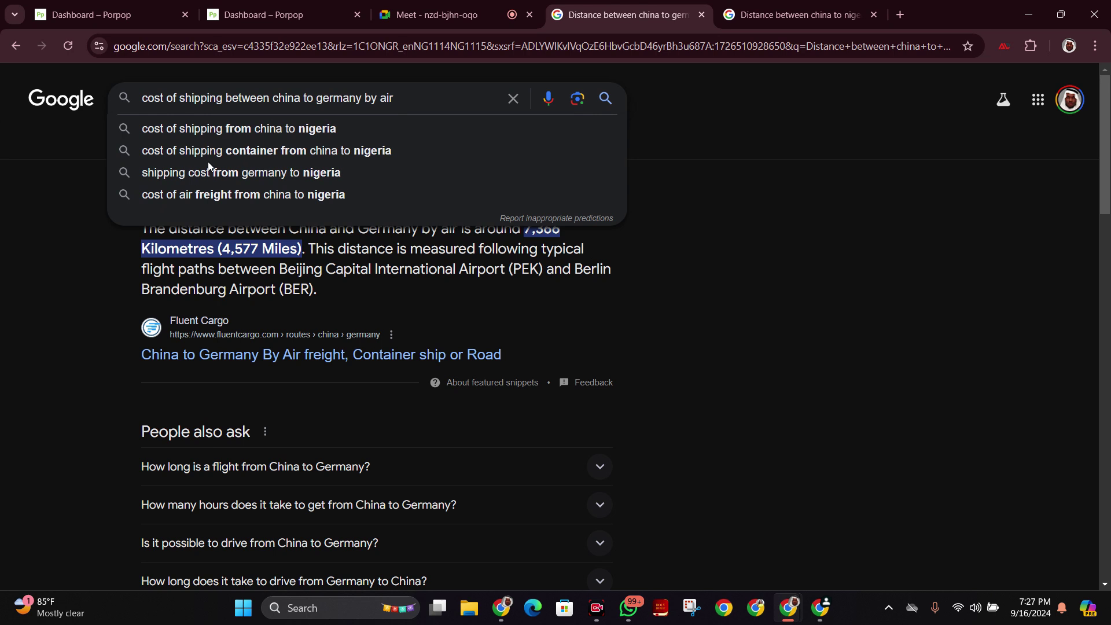
{"action": "left_click", "coordinate": [256, 128]}
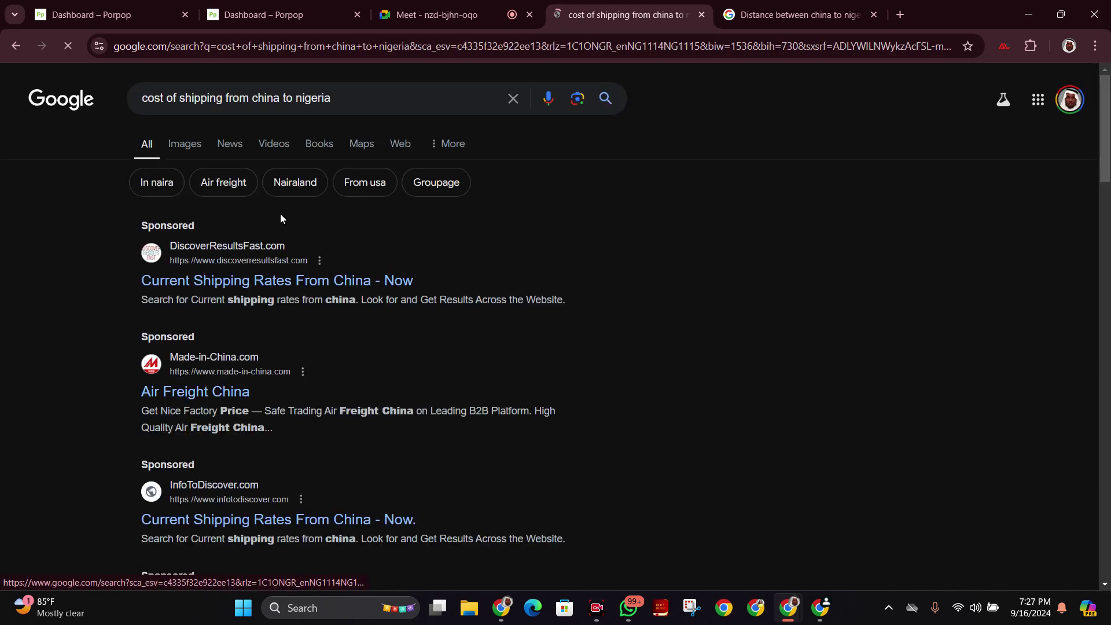
{"action": "left_click", "coordinate": [360, 84]}
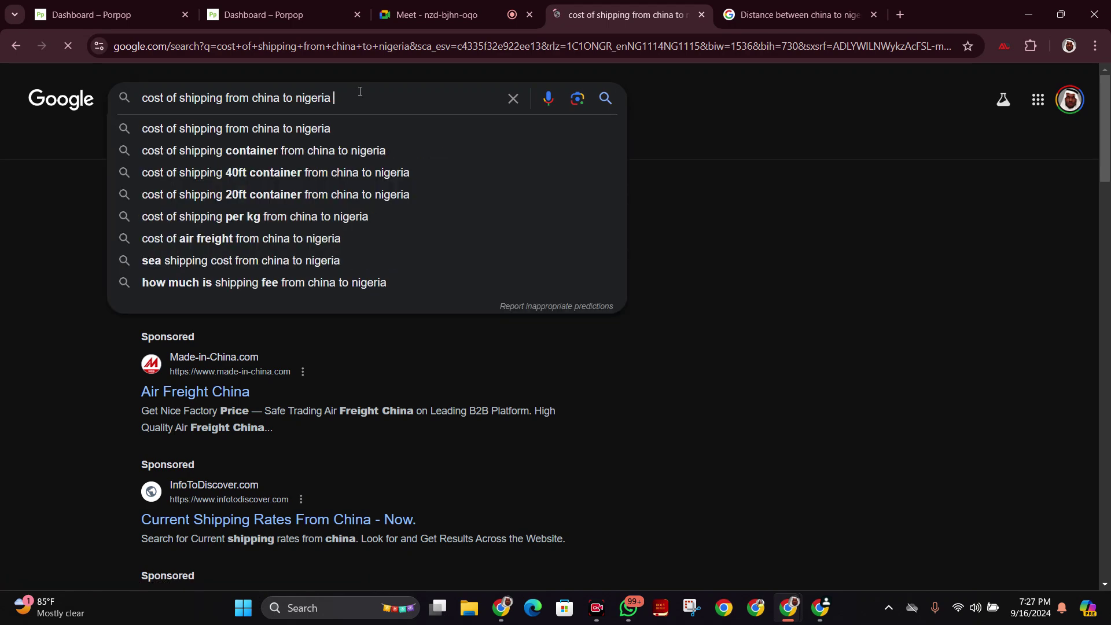
{"action": "type", "text": "per "}
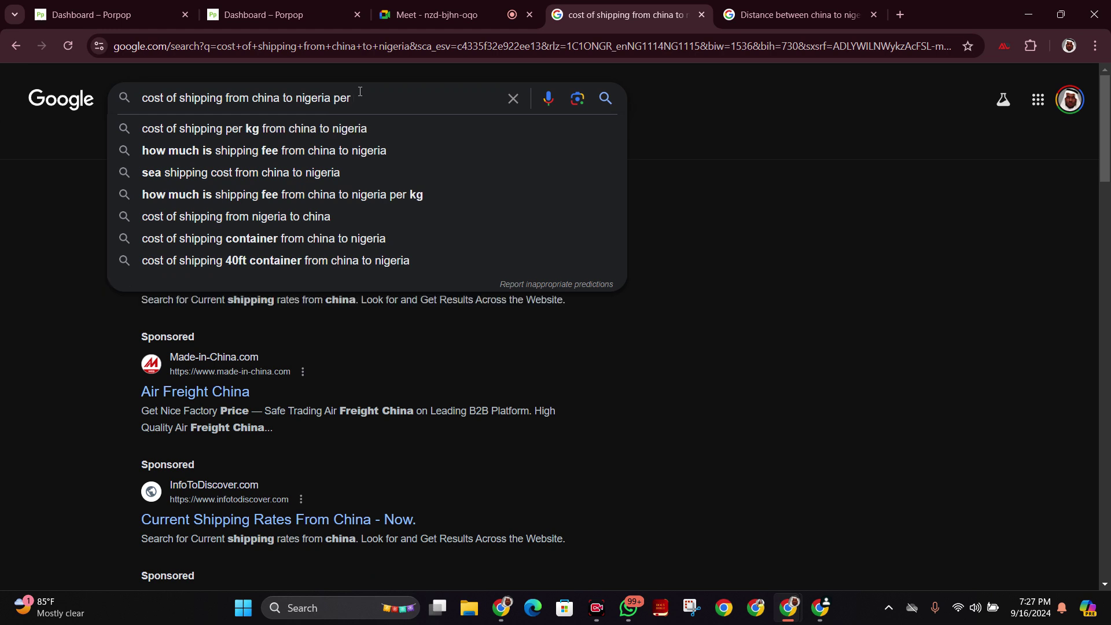
{"action": "type", "text": "kg"}
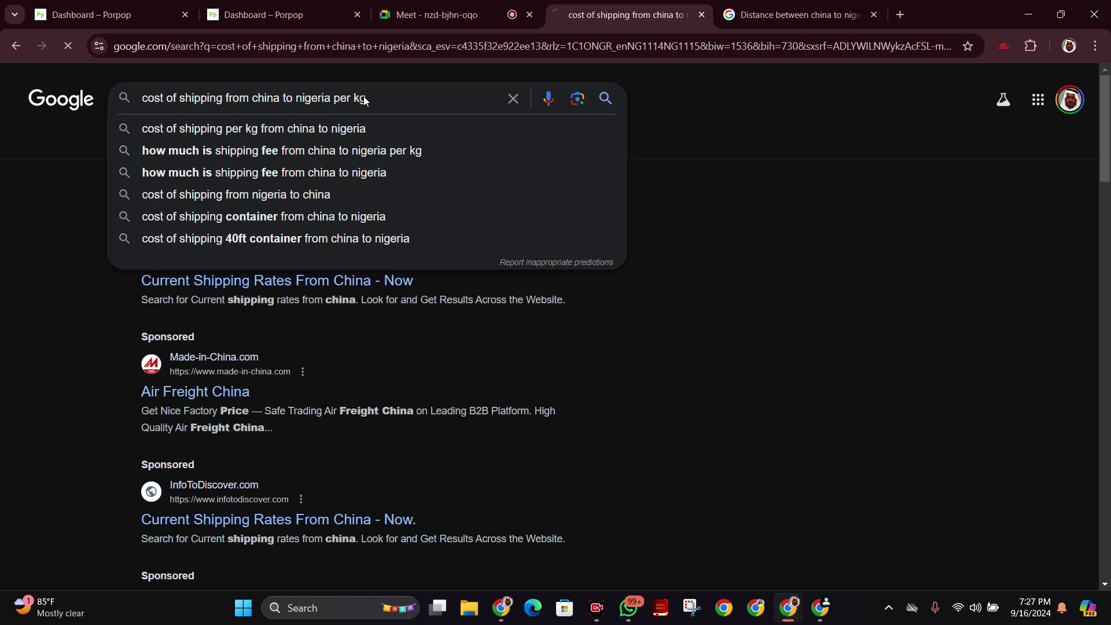
{"action": "key", "text": "Return"}
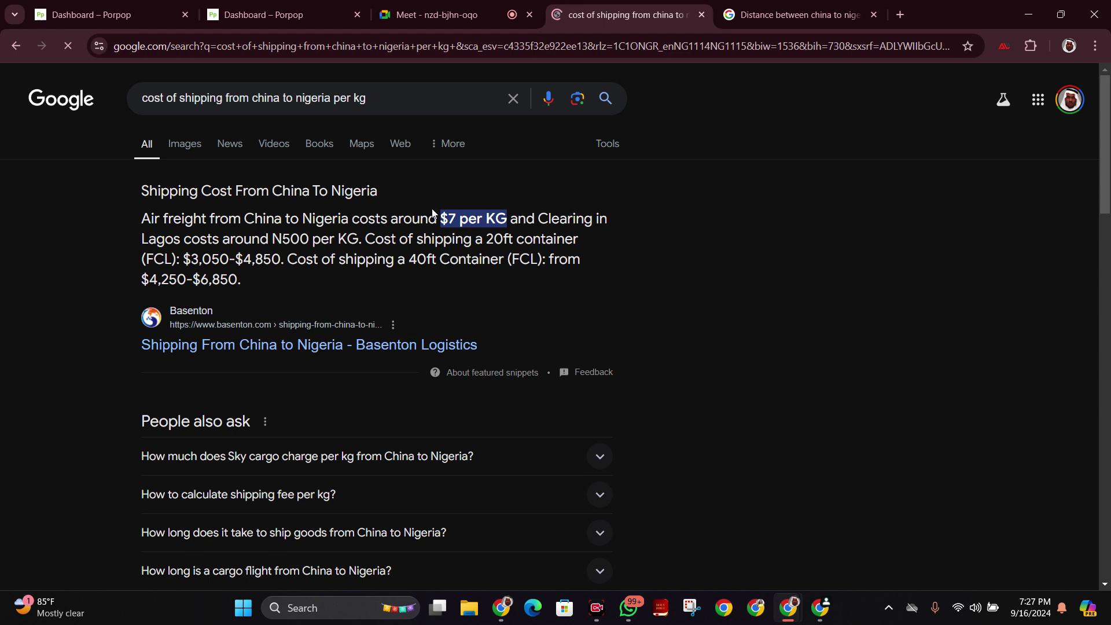
Switch from the shipping cost results to the Google Meet call tab.
{"action": "left_click", "coordinate": [426, 15]}
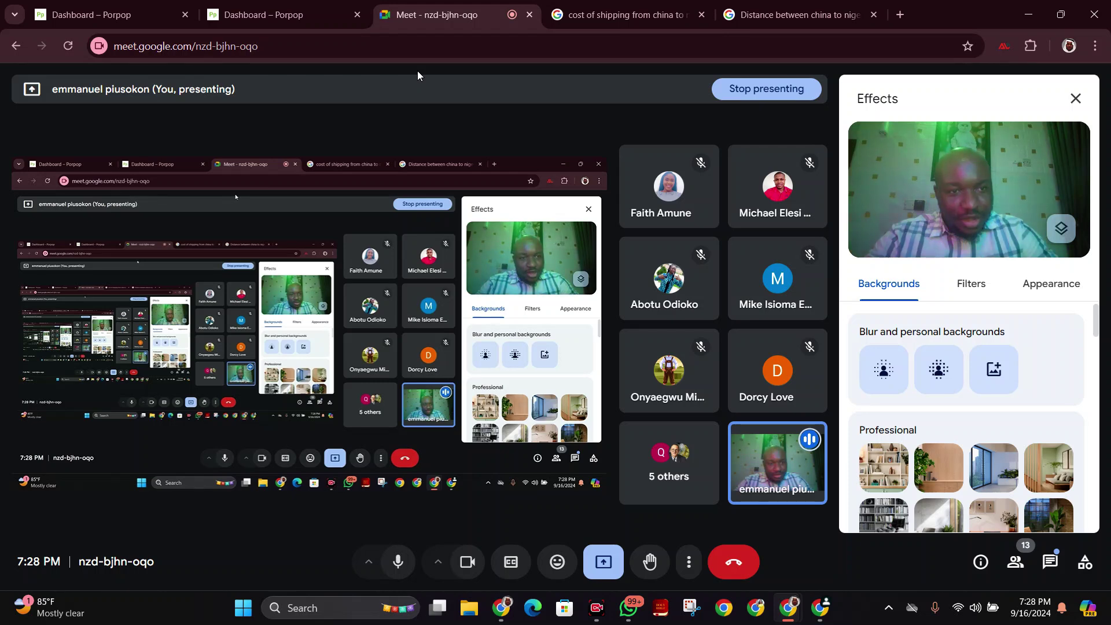
Pass through the shipping cost and Meet tabs, ending on the China–Nigeria distance results (10,649 km).
{"action": "left_click", "coordinate": [614, 14]}
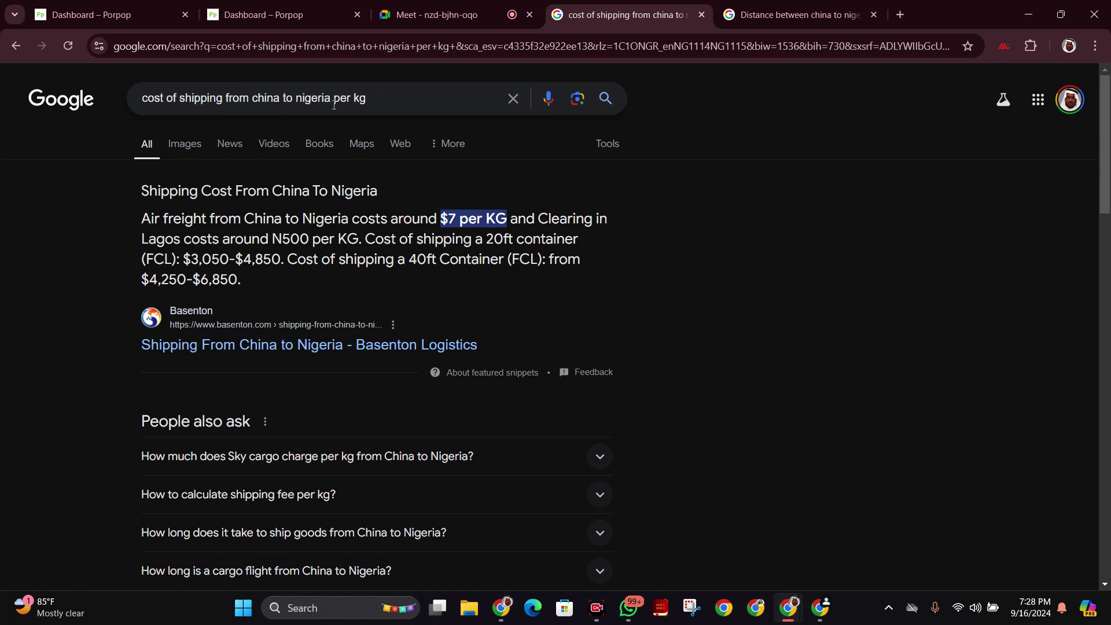
{"action": "left_click", "coordinate": [486, 13]}
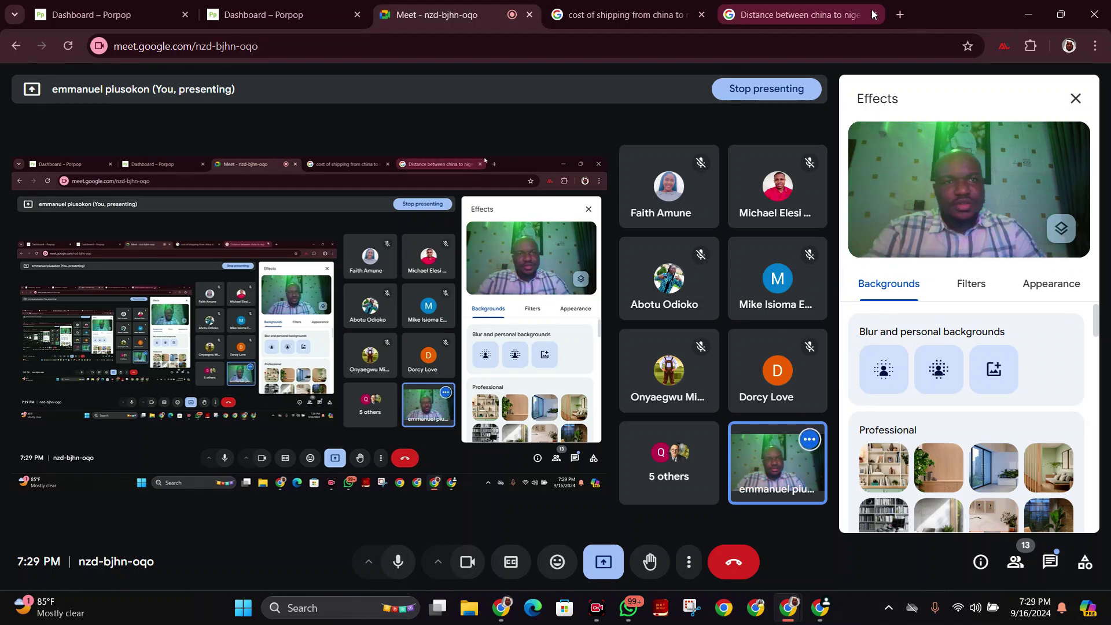
{"action": "left_click", "coordinate": [836, 15]}
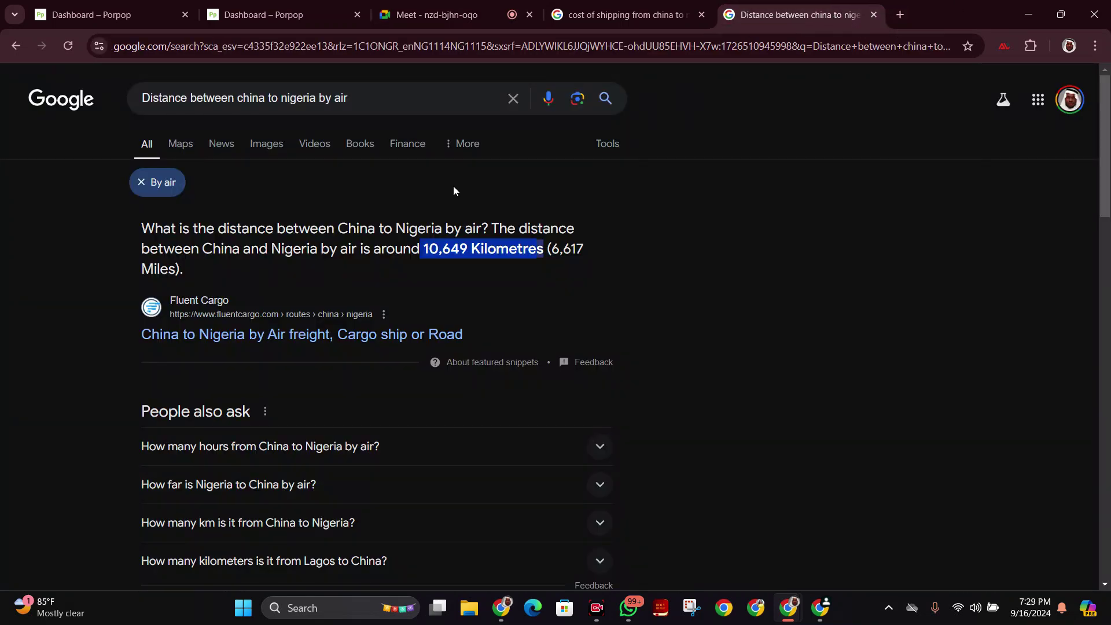
Search for 'avarage kg of 47inch smart television'.
{"action": "left_click", "coordinate": [472, 46]}
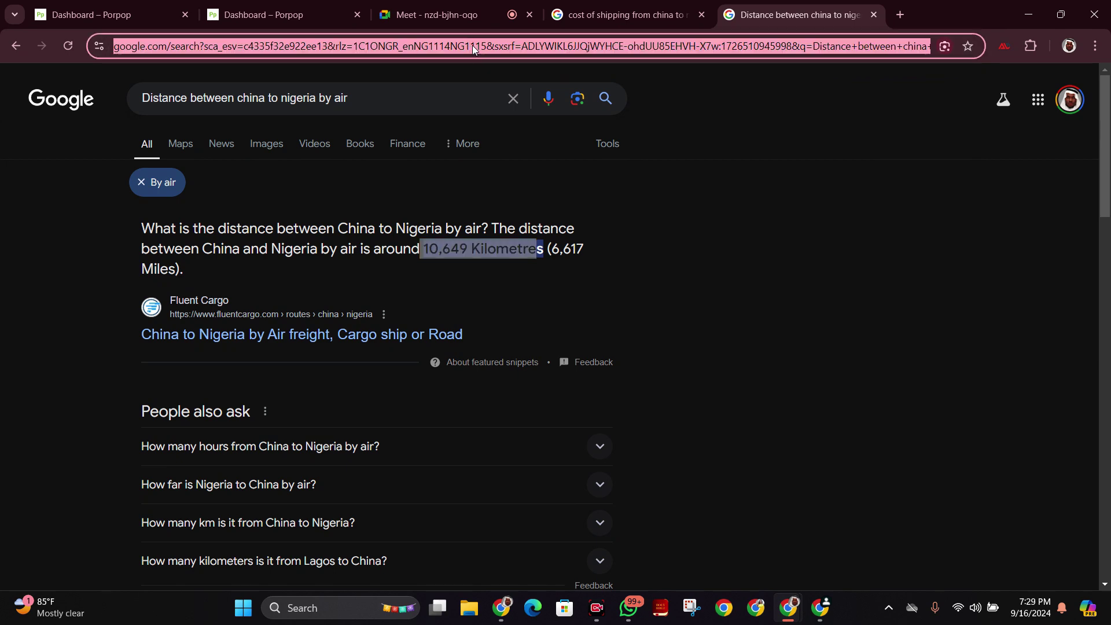
{"action": "type", "text": "avarage kg o"}
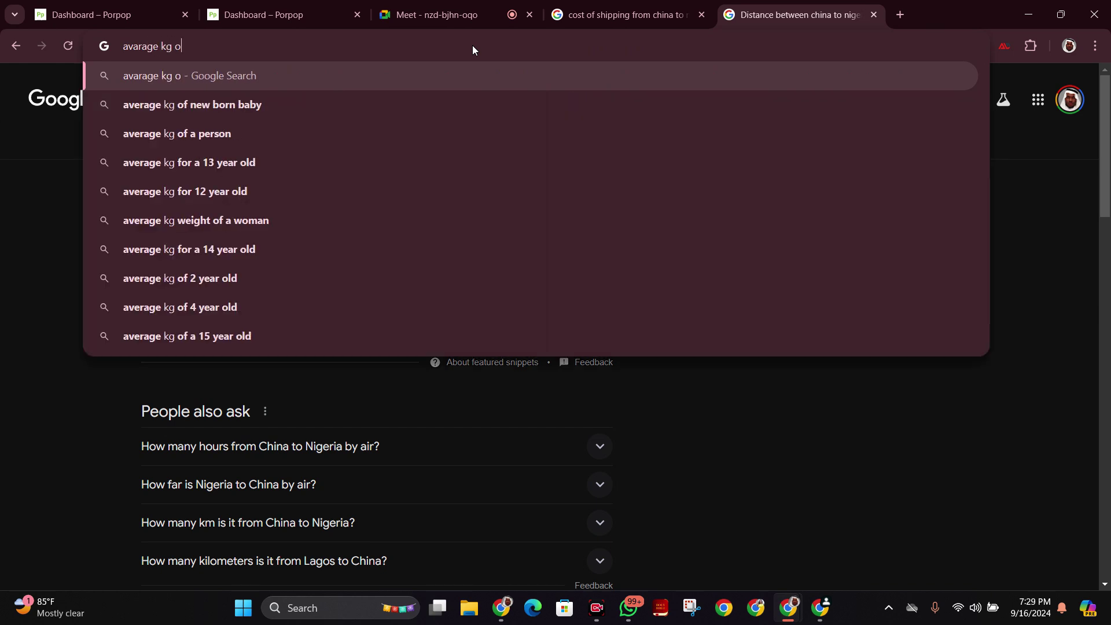
{"action": "type", "text": "f"}
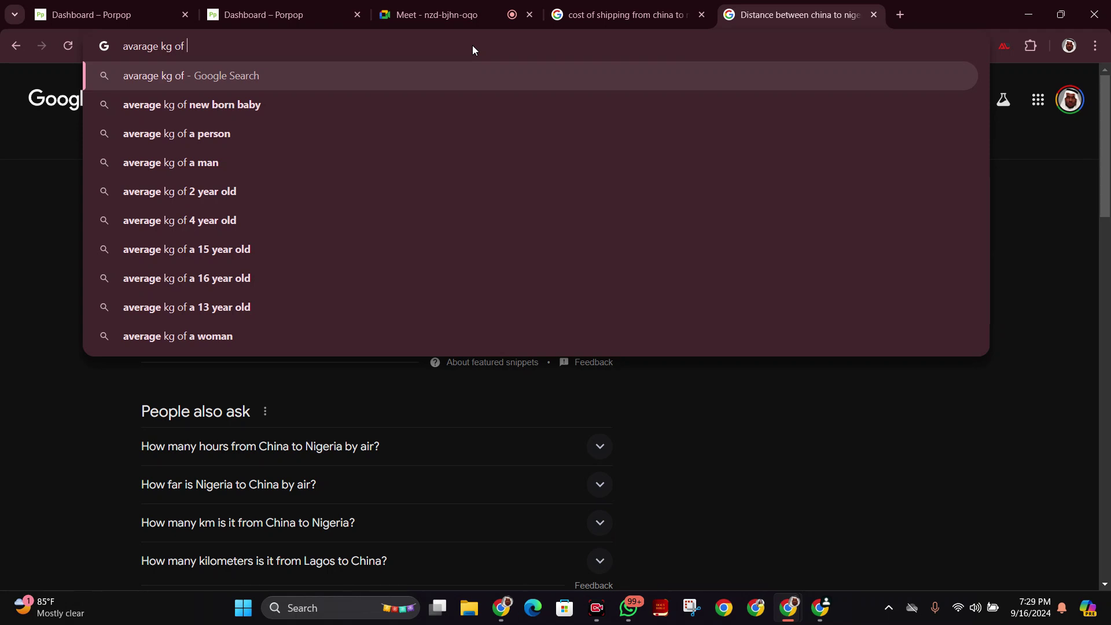
{"action": "type", "text": " 47i"}
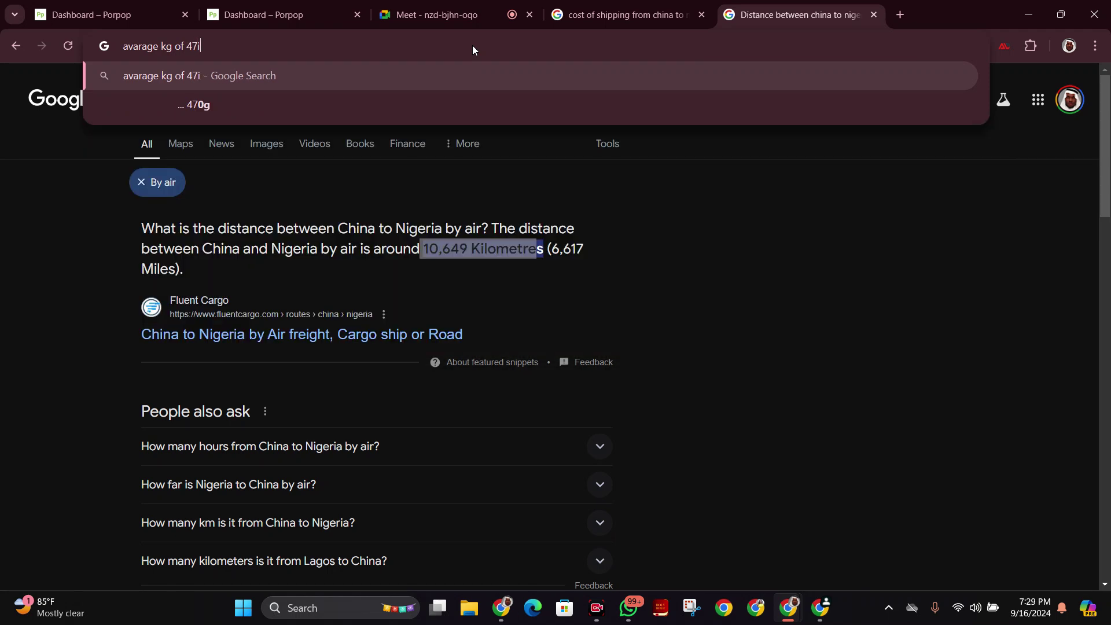
{"action": "type", "text": "nch "}
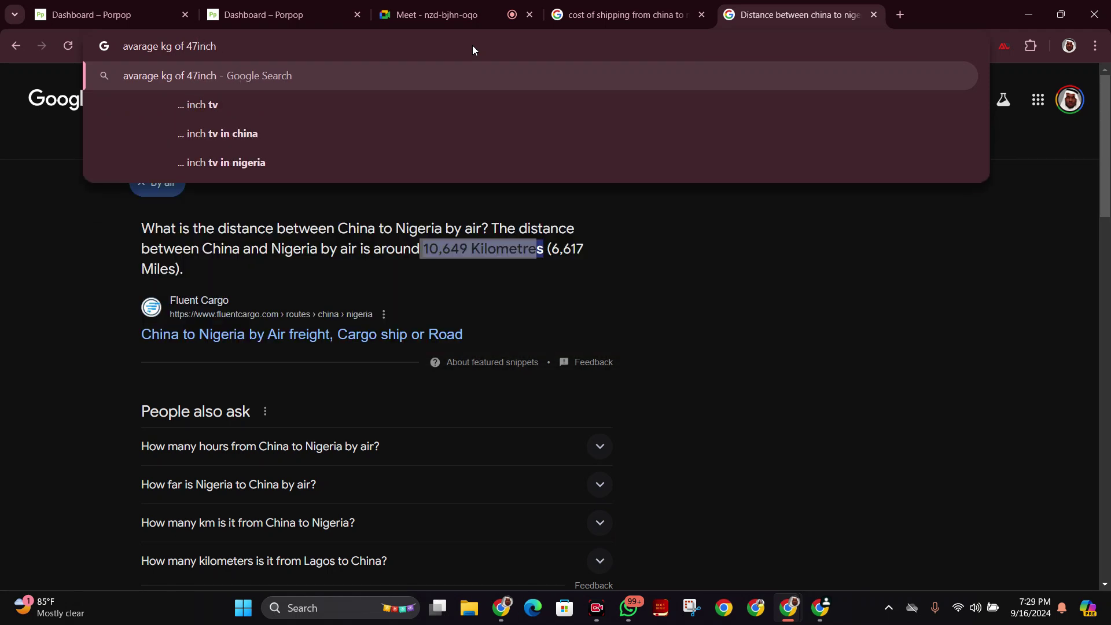
{"action": "type", "text": "tel"}
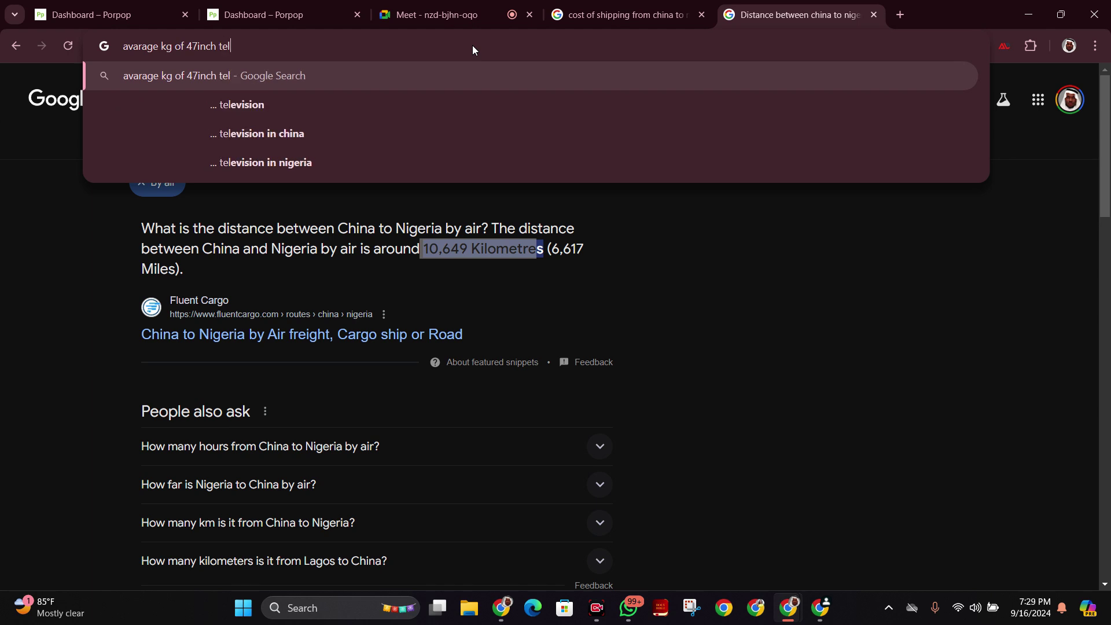
{"action": "type", "text": "evi"}
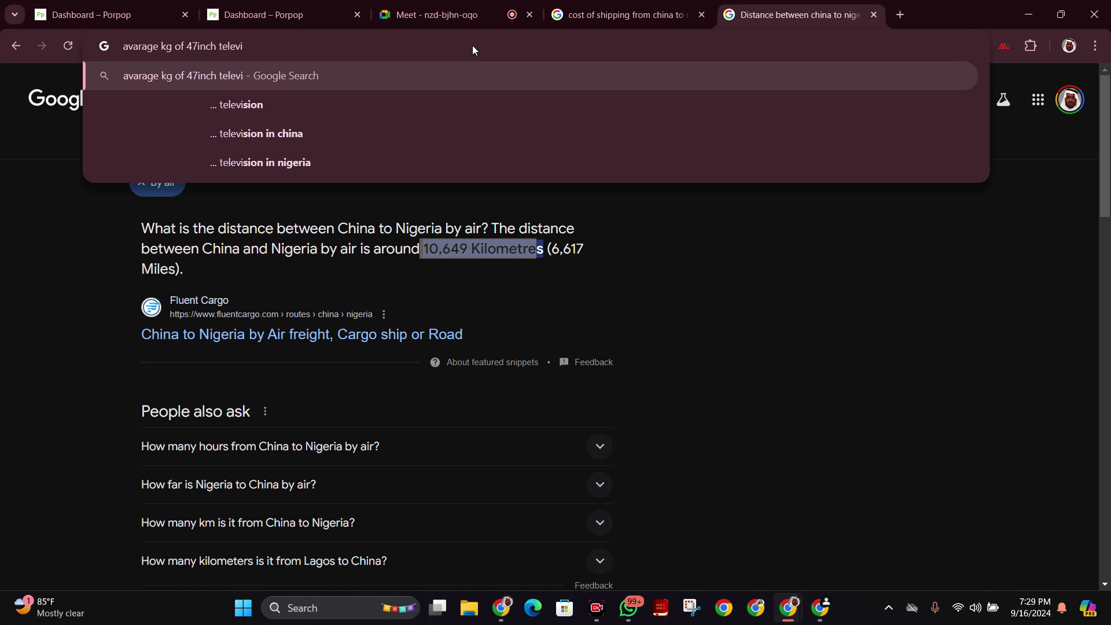
{"action": "key", "text": "BackSpace"}
{"action": "key", "text": "BackSpace"}
{"action": "key", "text": "BackSpace"}
{"action": "key", "text": "BackSpace"}
{"action": "key", "text": "BackSpace"}
{"action": "key", "text": "BackSpace"}
{"action": "type", "text": "smart te"}
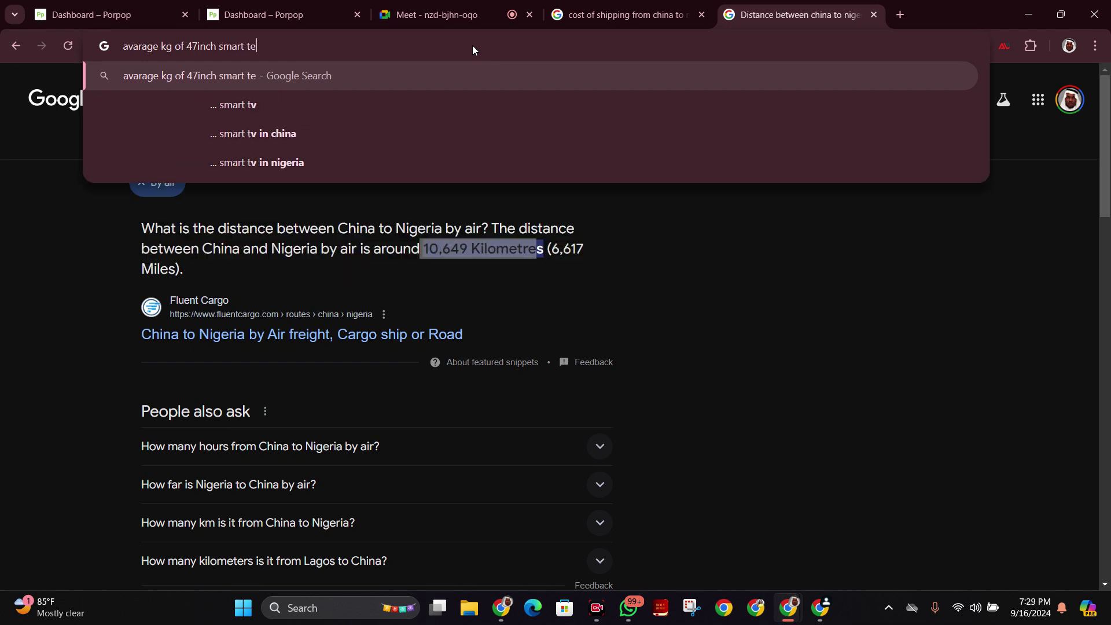
{"action": "type", "text": "levisi"}
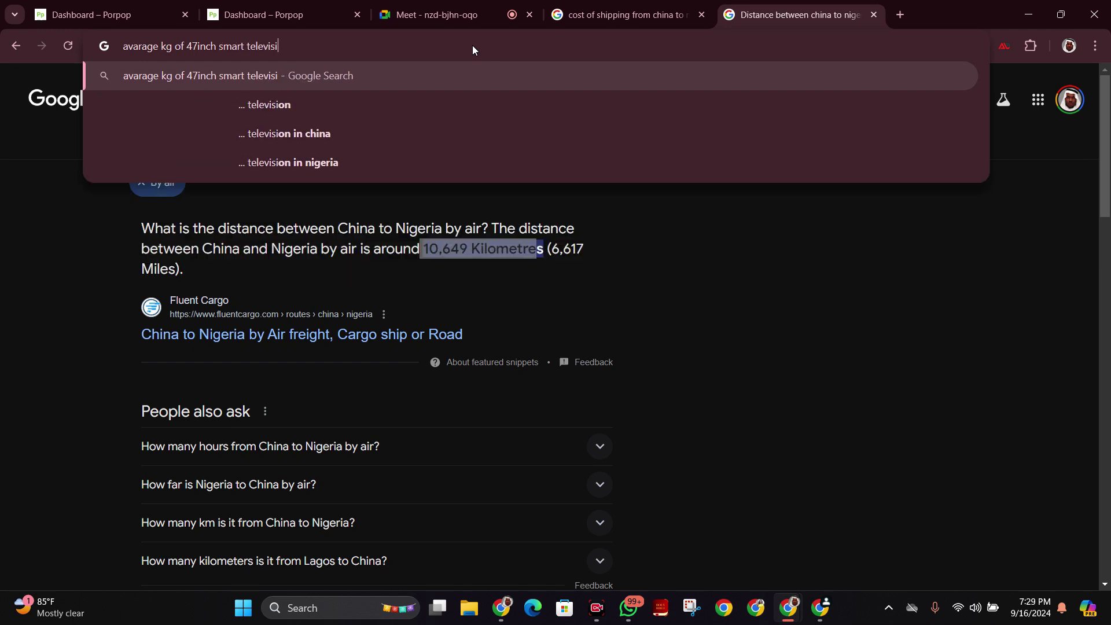
{"action": "type", "text": "on"}
{"action": "key", "text": "Return"}
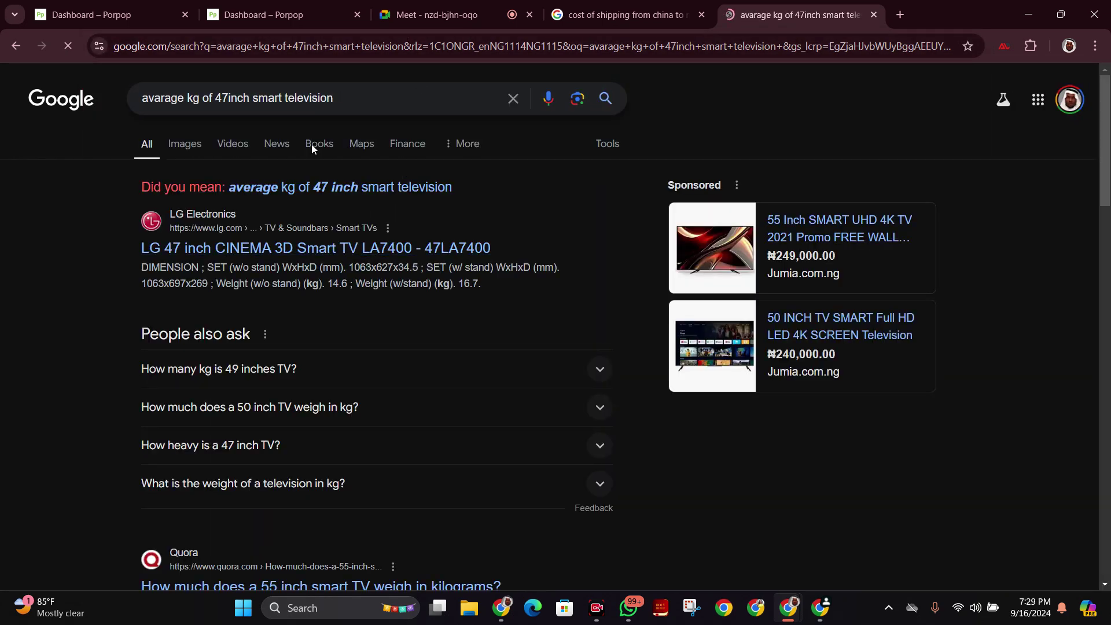
Expand 'How many kg is 49 inches TV?' (about 10.60 kg), check other tabs, return to TV results.
{"action": "left_click", "coordinate": [590, 378]}
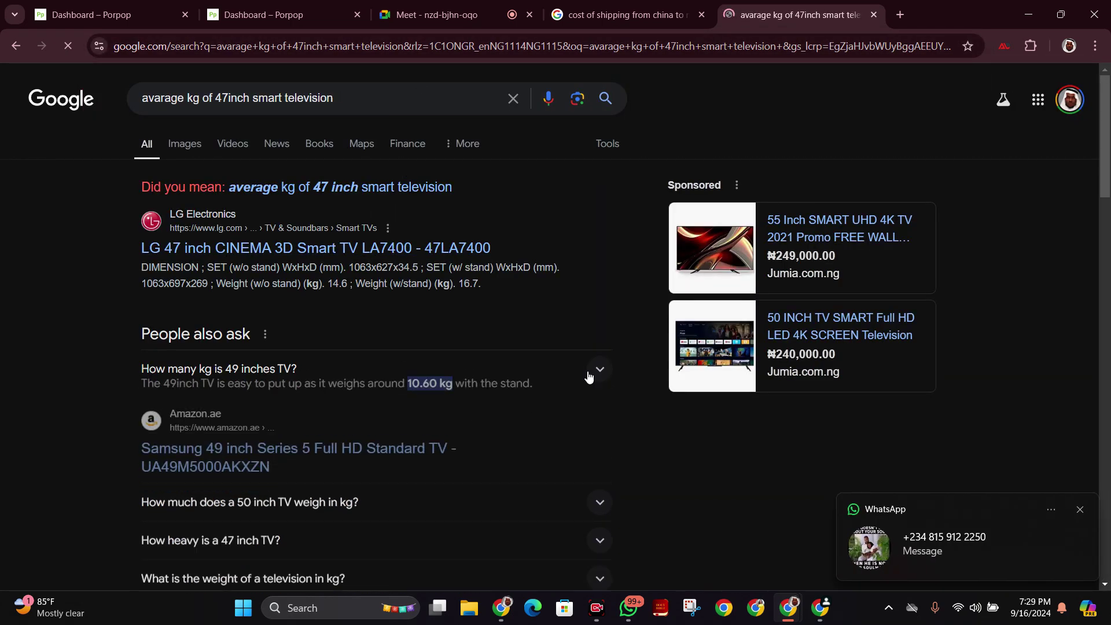
{"action": "scroll", "coordinate": [599, 273], "scroll_direction": "down", "scroll_amount": 1}
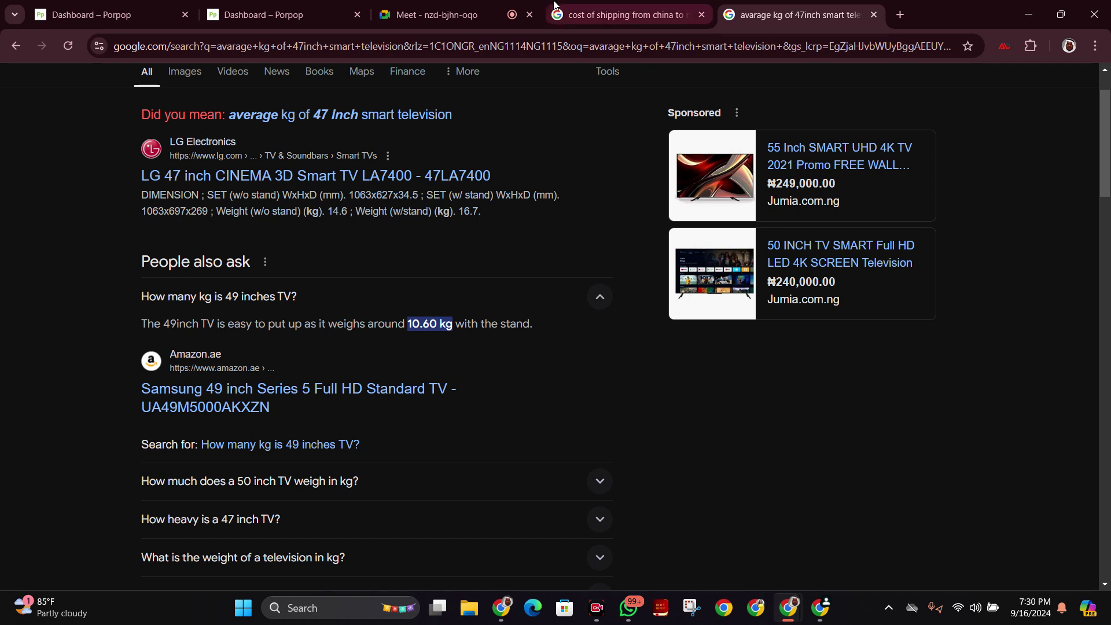
{"action": "left_click", "coordinate": [415, 5]}
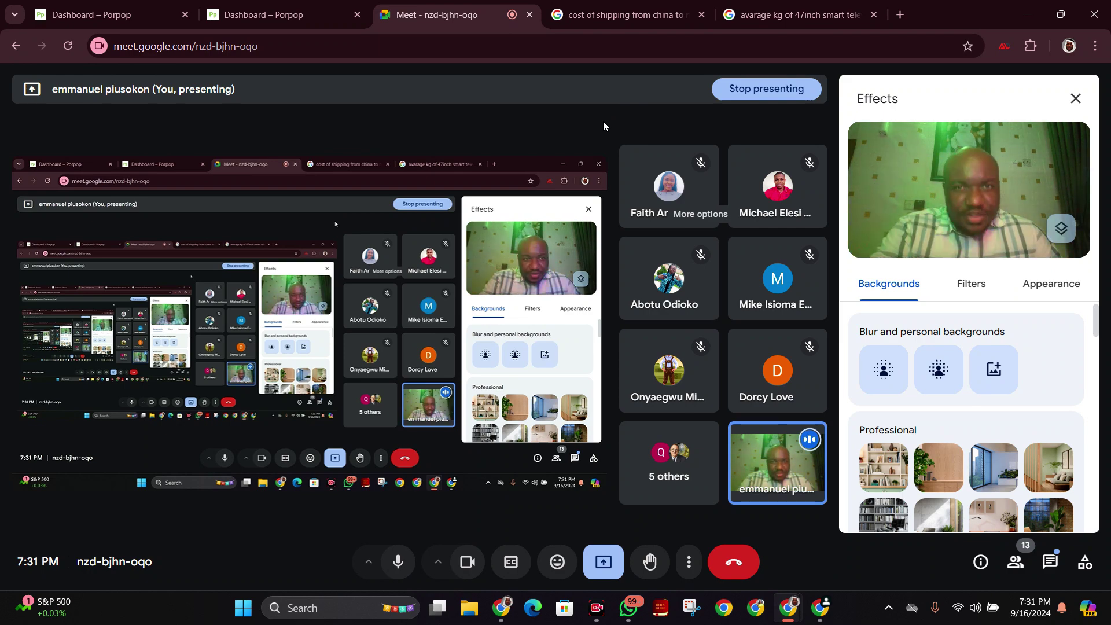
{"action": "left_click", "coordinate": [566, 4]}
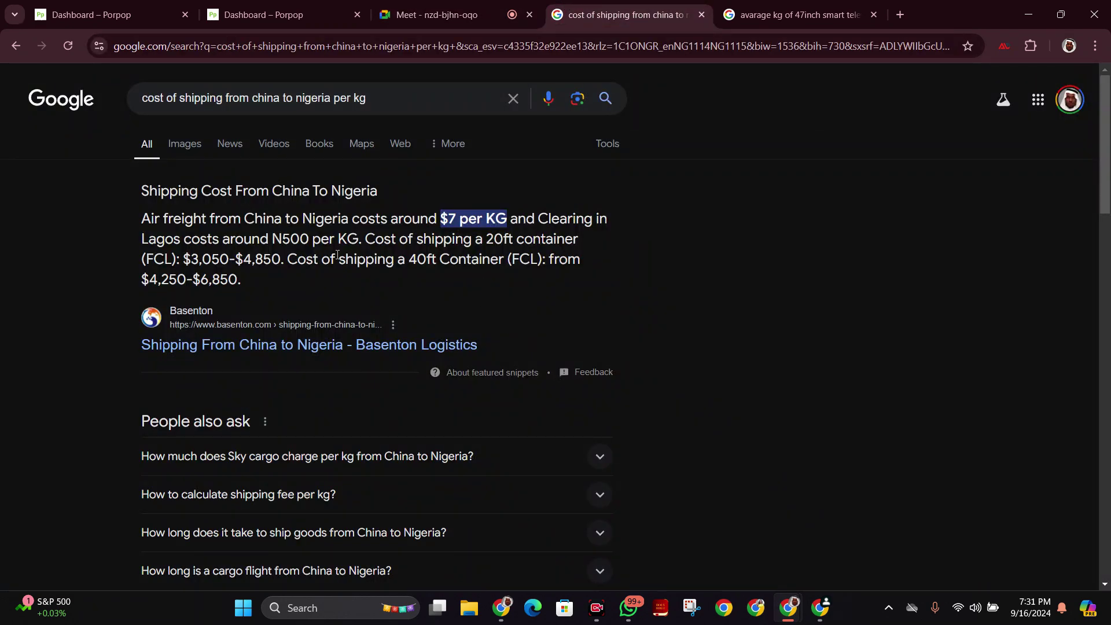
{"action": "left_click", "coordinate": [440, 13]}
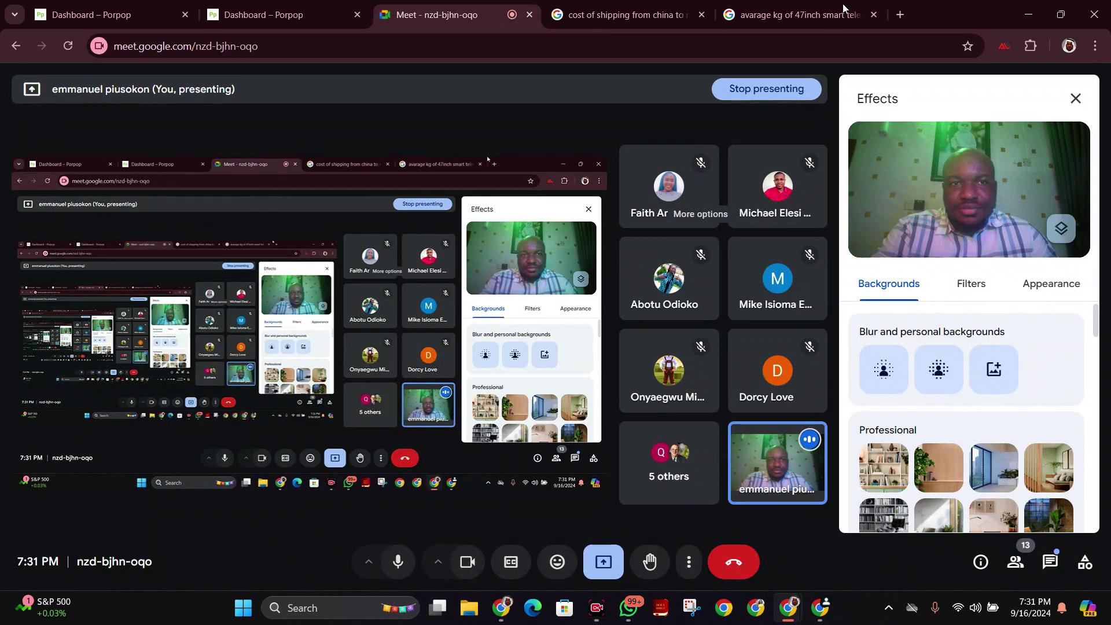
{"action": "left_click", "coordinate": [843, 8]}
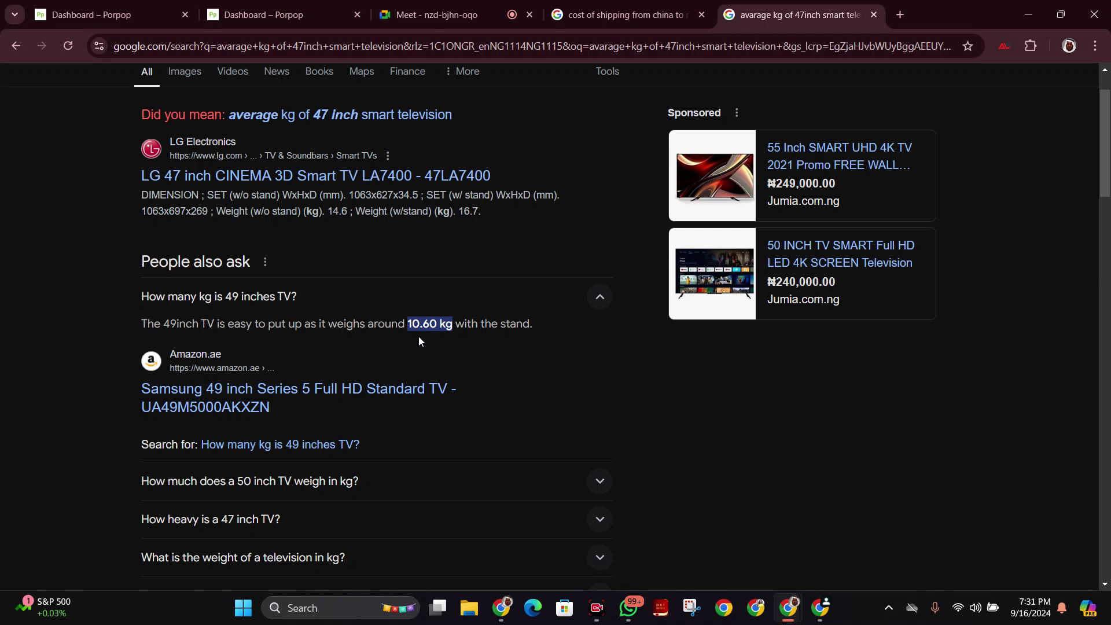
Open Windows Calculator via the 'cal' search and move it to the right side.
{"action": "left_click", "coordinate": [696, 612]}
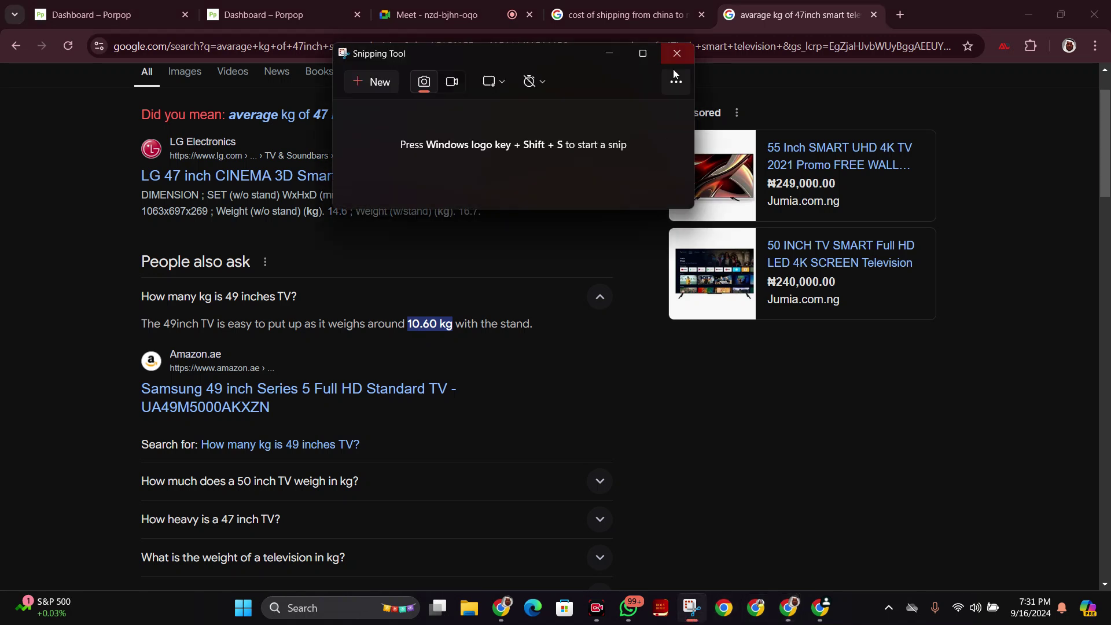
{"action": "left_click", "coordinate": [676, 55]}
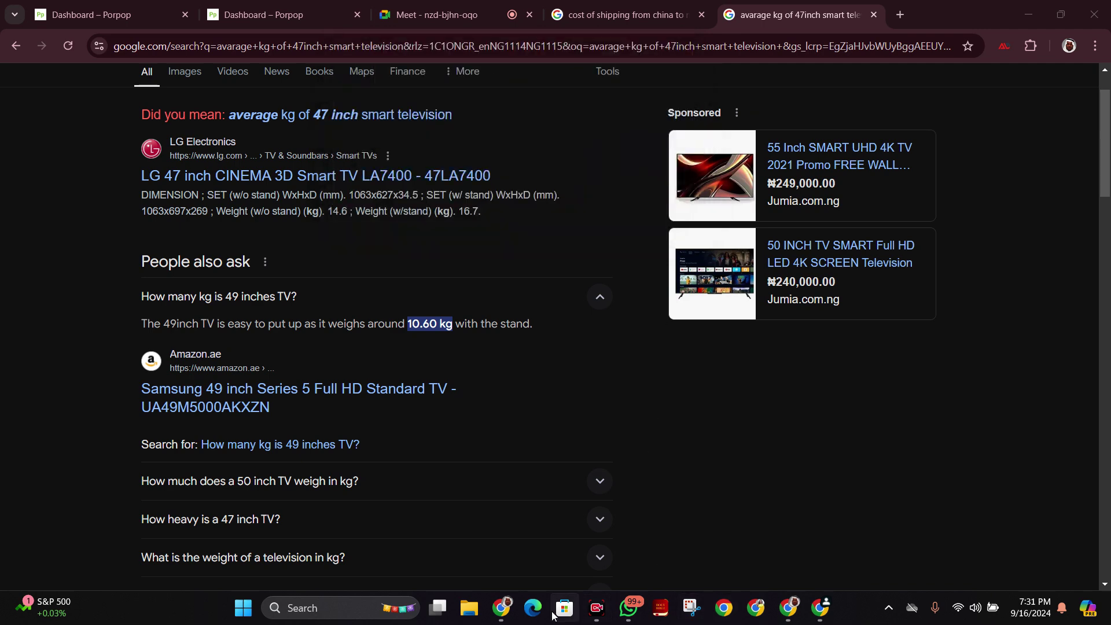
{"action": "left_click", "coordinate": [365, 613]}
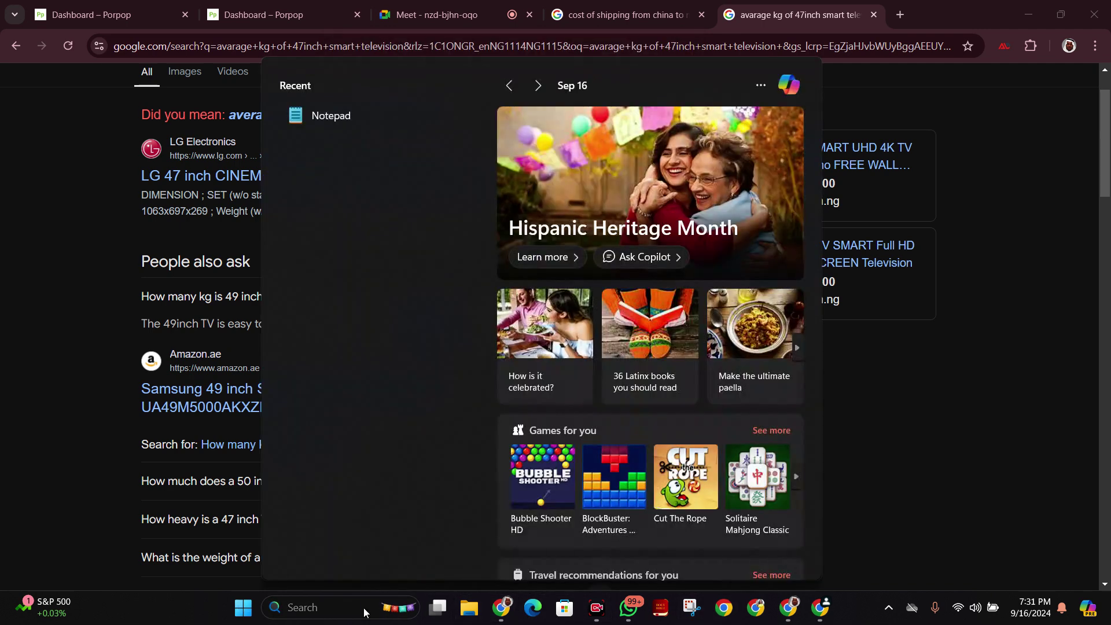
{"action": "type", "text": "cal"}
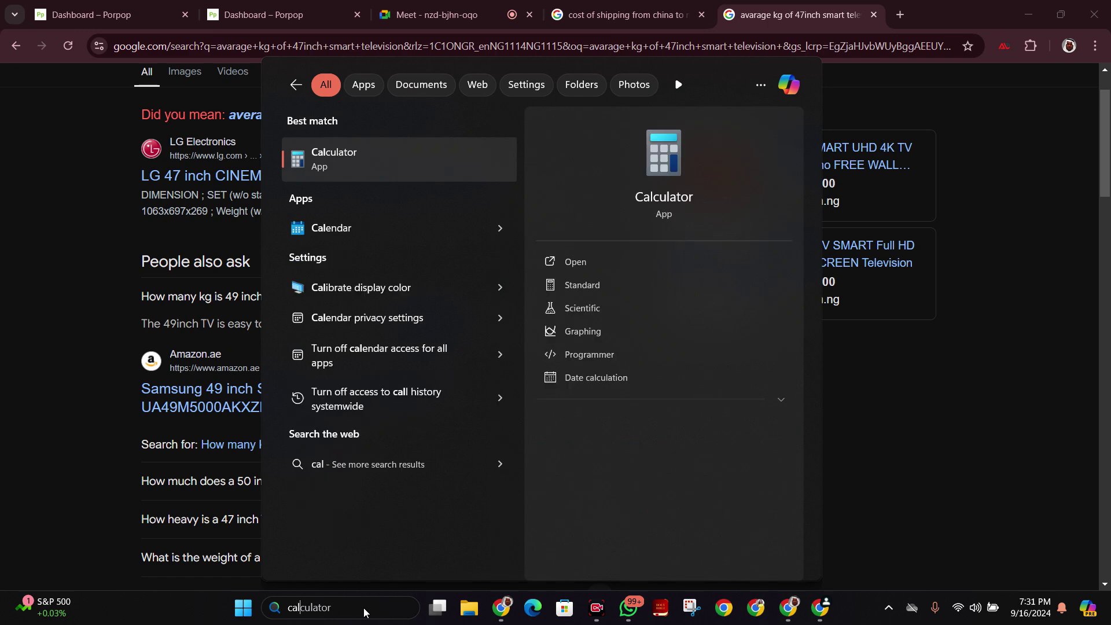
{"action": "left_click", "coordinate": [428, 172]}
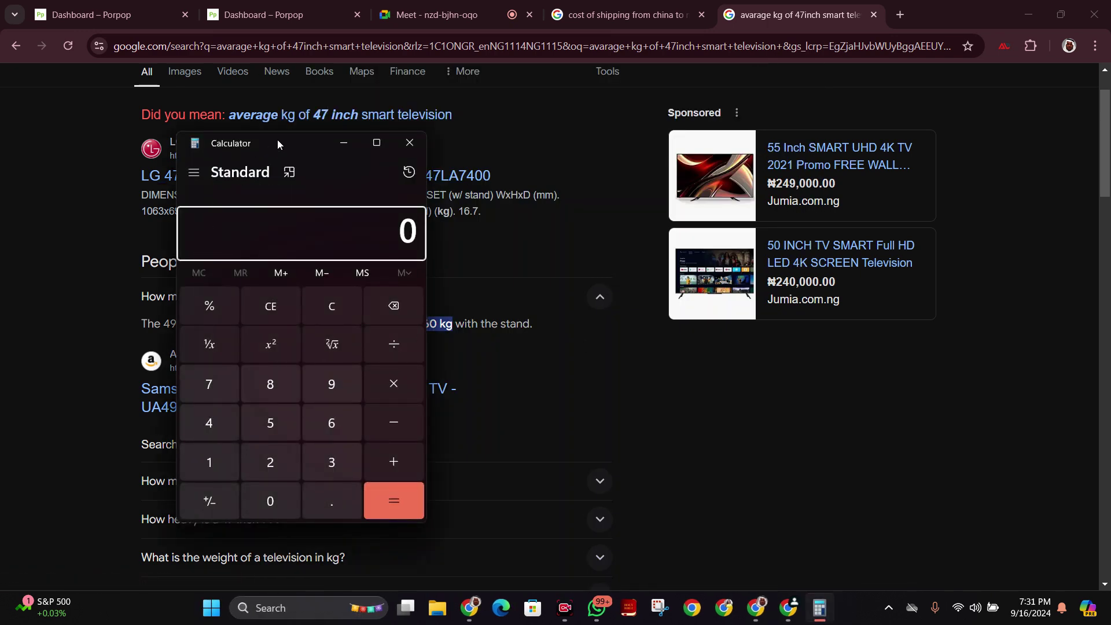
{"action": "left_click_drag", "start_coordinate": [282, 140], "coordinate": [827, 132]}
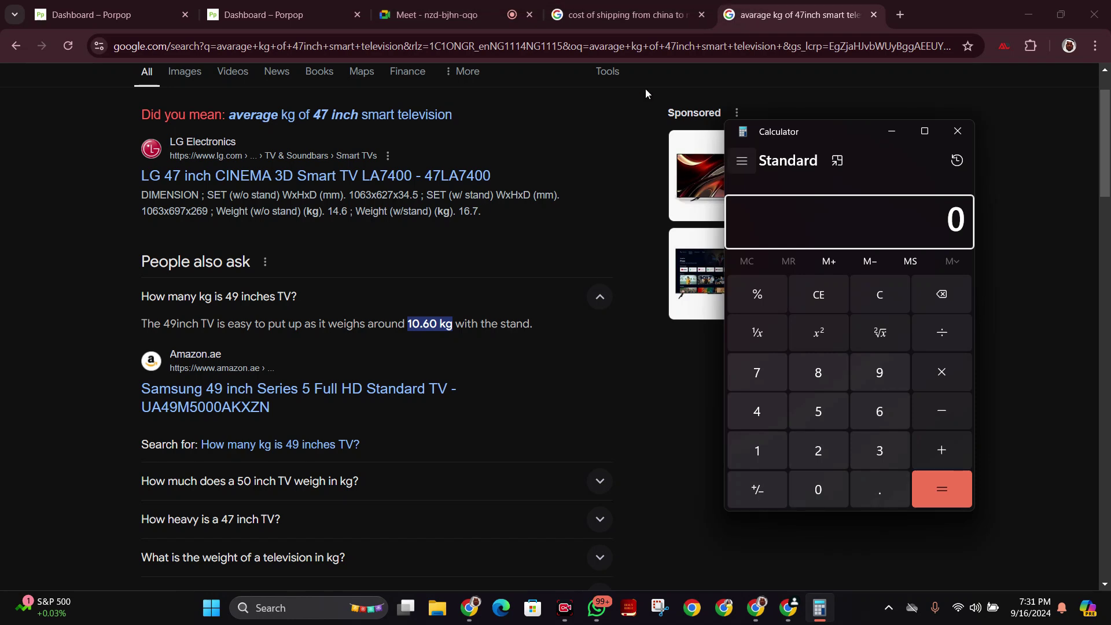
Position Calculator over Chrome while comparing the per-kg shipping cost and TV weight results.
{"action": "left_click", "coordinate": [489, 5]}
{"action": "left_click", "coordinate": [490, 7]}
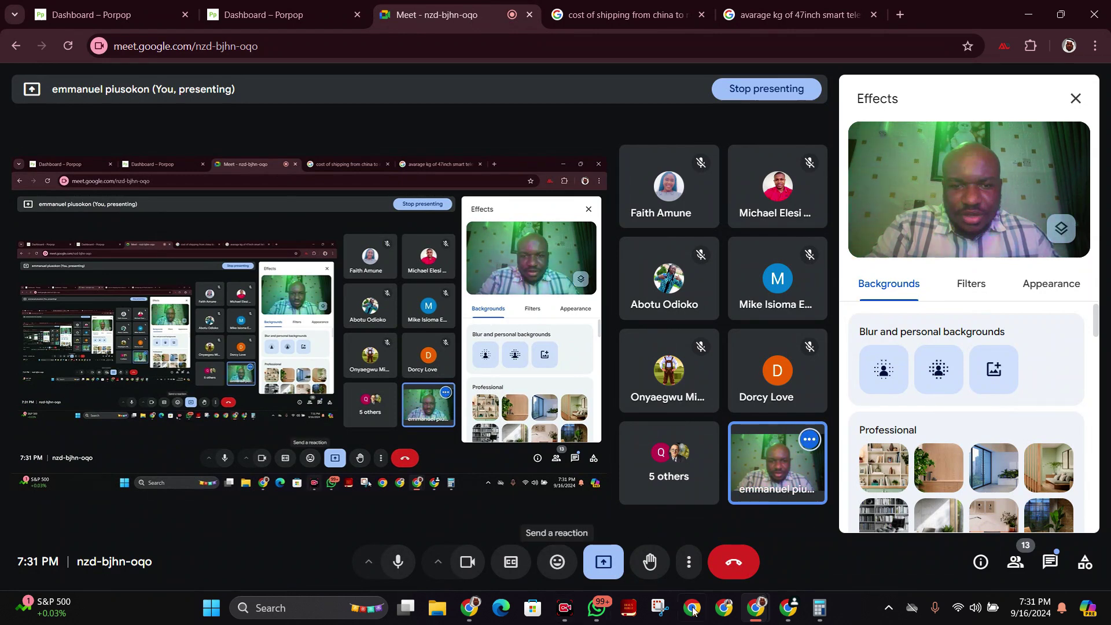
{"action": "left_click", "coordinate": [816, 617]}
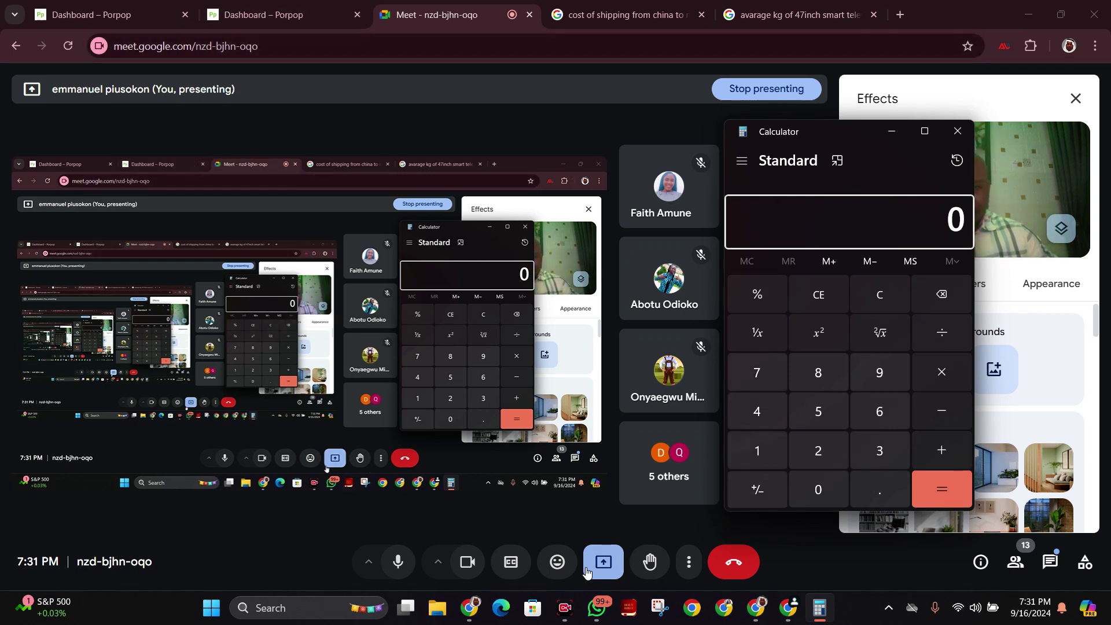
{"action": "key", "text": "ctrl+5"}
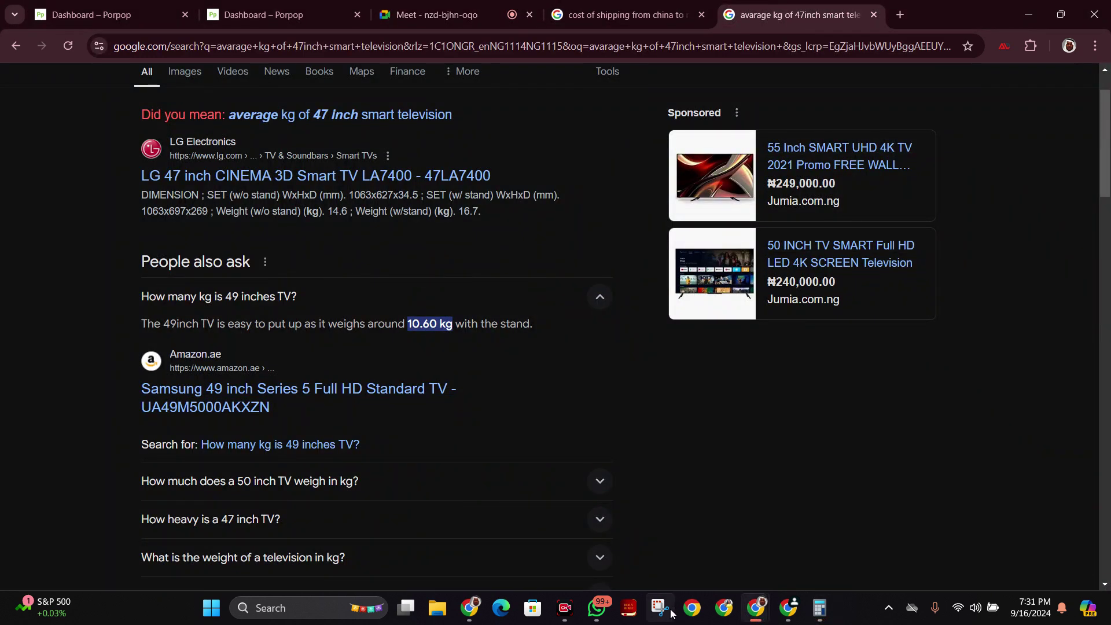
{"action": "left_click", "coordinate": [820, 608]}
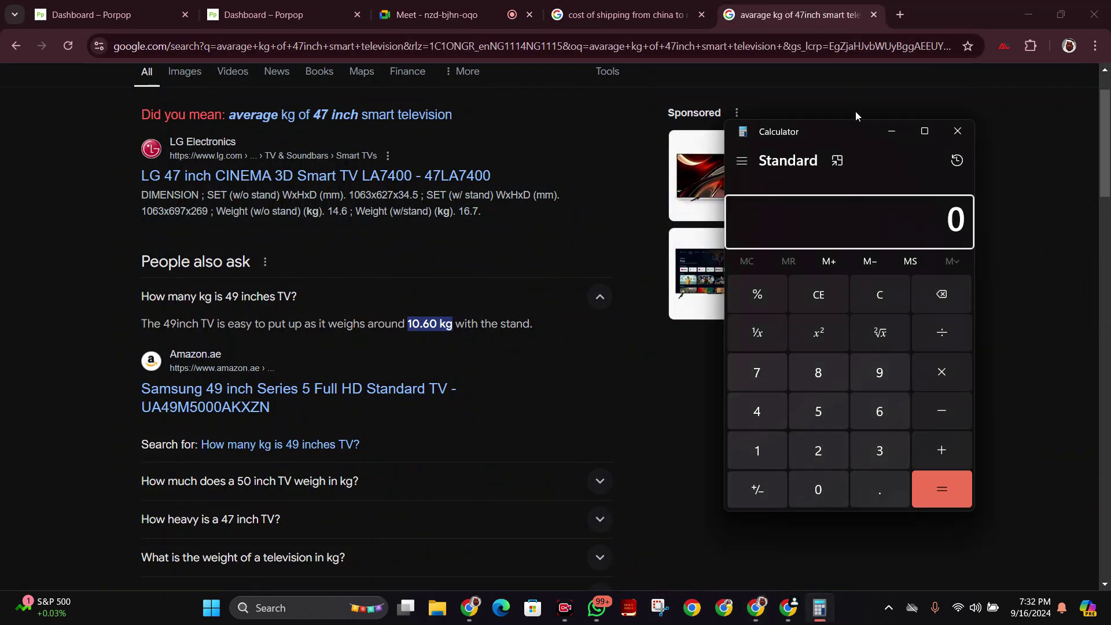
{"action": "left_click_drag", "start_coordinate": [858, 138], "coordinate": [757, 117]}
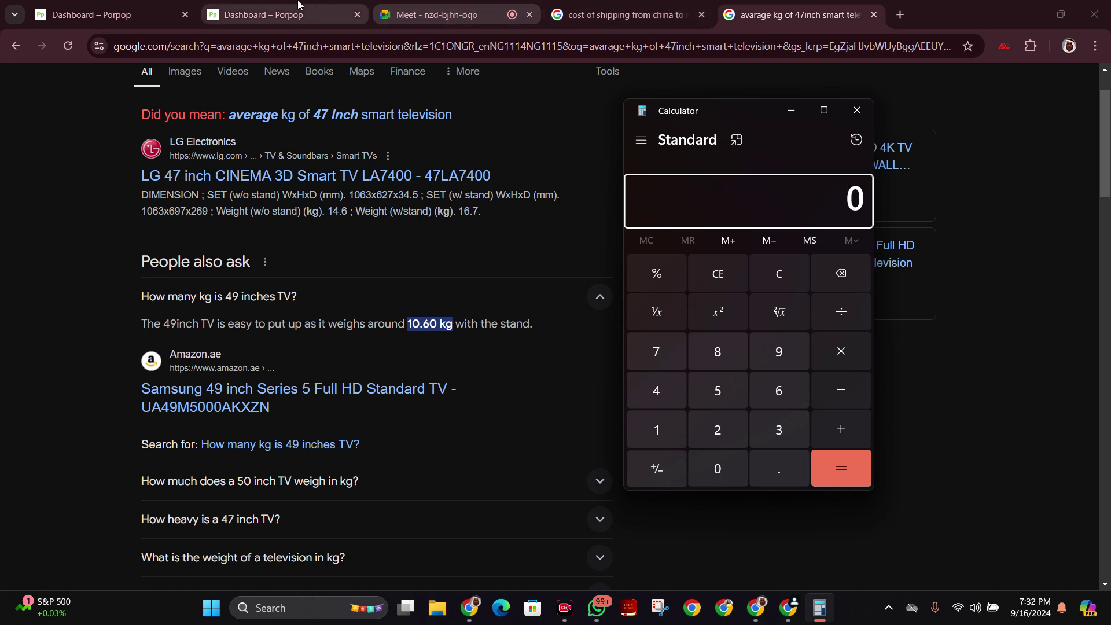
{"action": "left_click", "coordinate": [601, 6]}
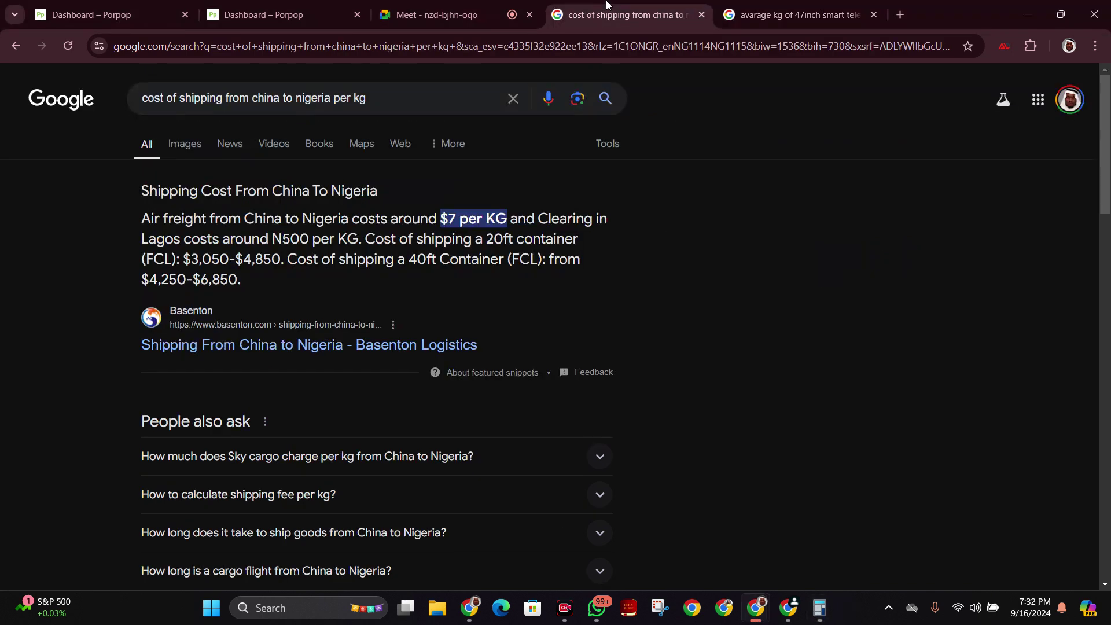
{"action": "left_click", "coordinate": [819, 608]}
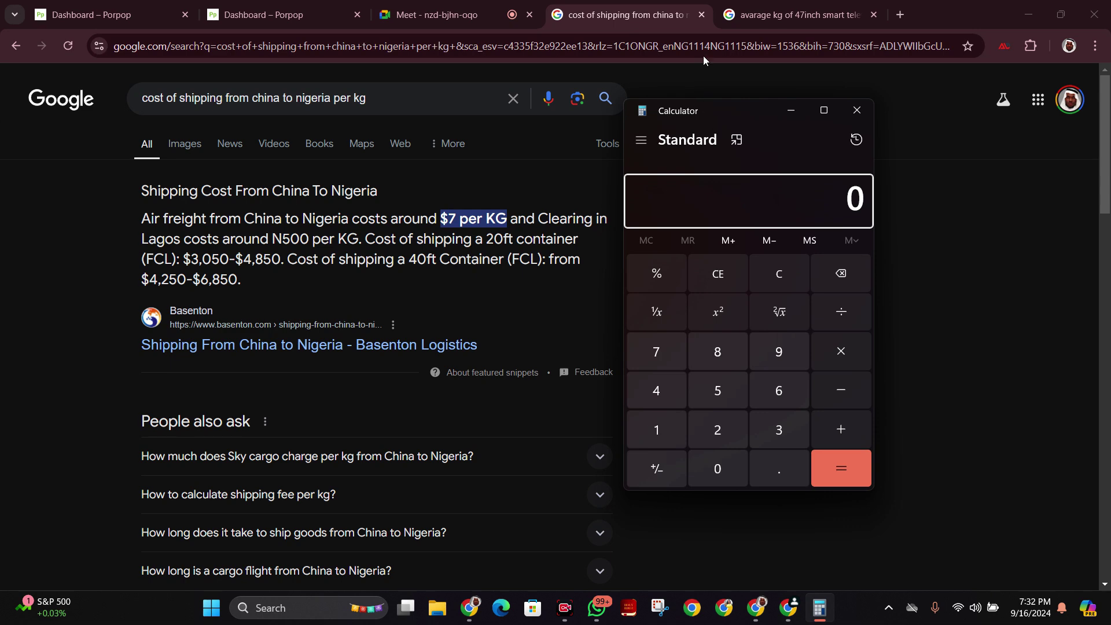
{"action": "left_click", "coordinate": [816, 5]}
{"action": "left_click", "coordinate": [816, 5]}
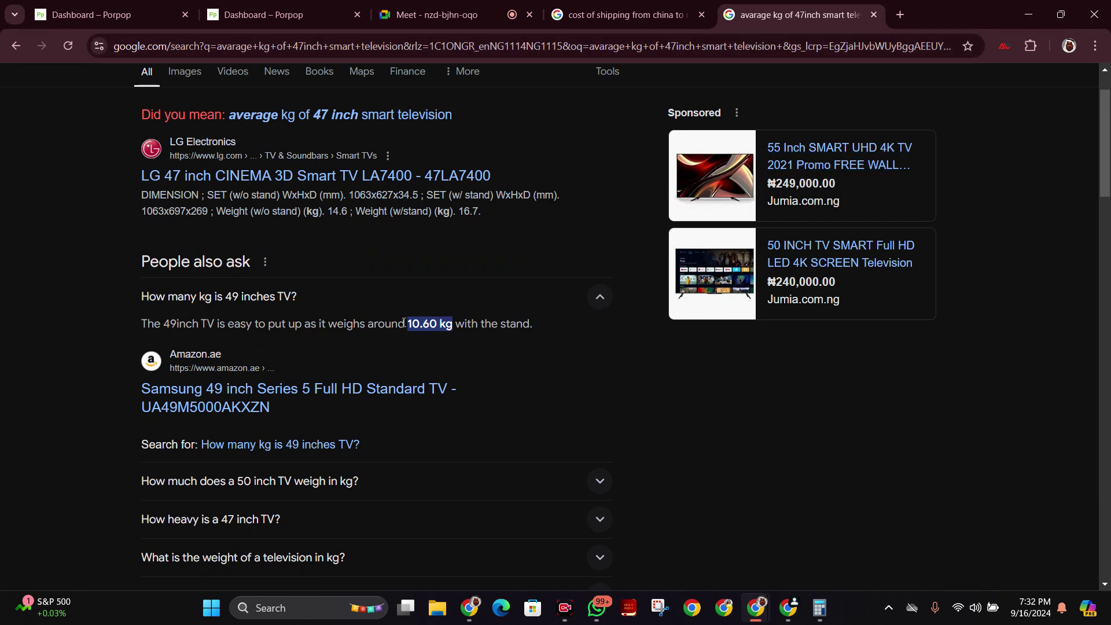
Compute 7 × 10.6 = 74.2 in Calculator, highlight the result, and go to the Porpop dashboard.
{"action": "left_click", "coordinate": [820, 608]}
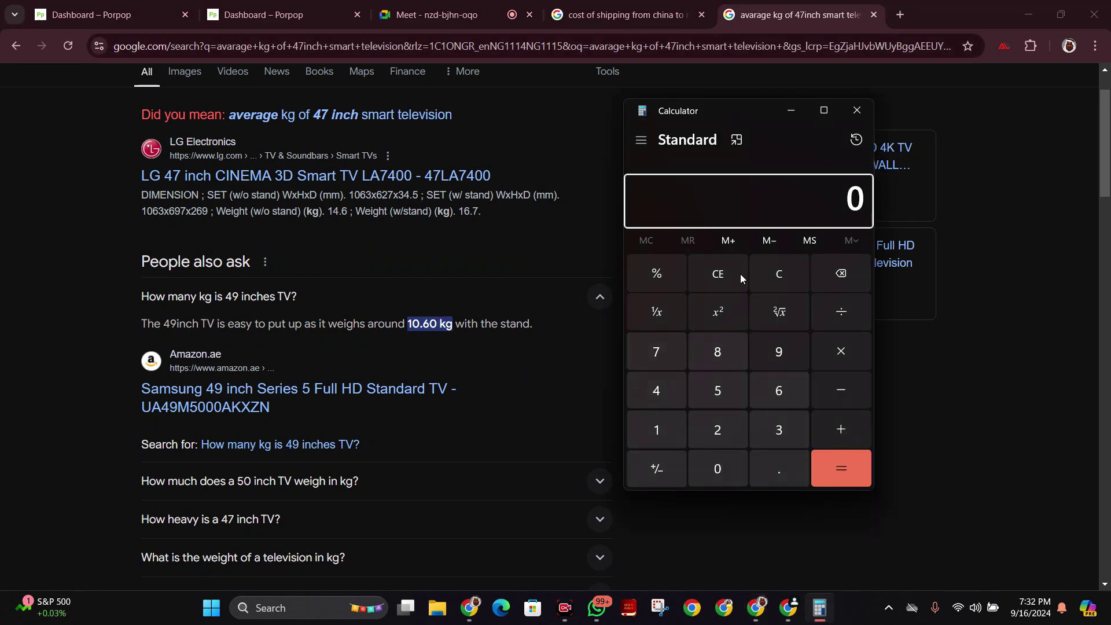
{"action": "left_click", "coordinate": [657, 351]}
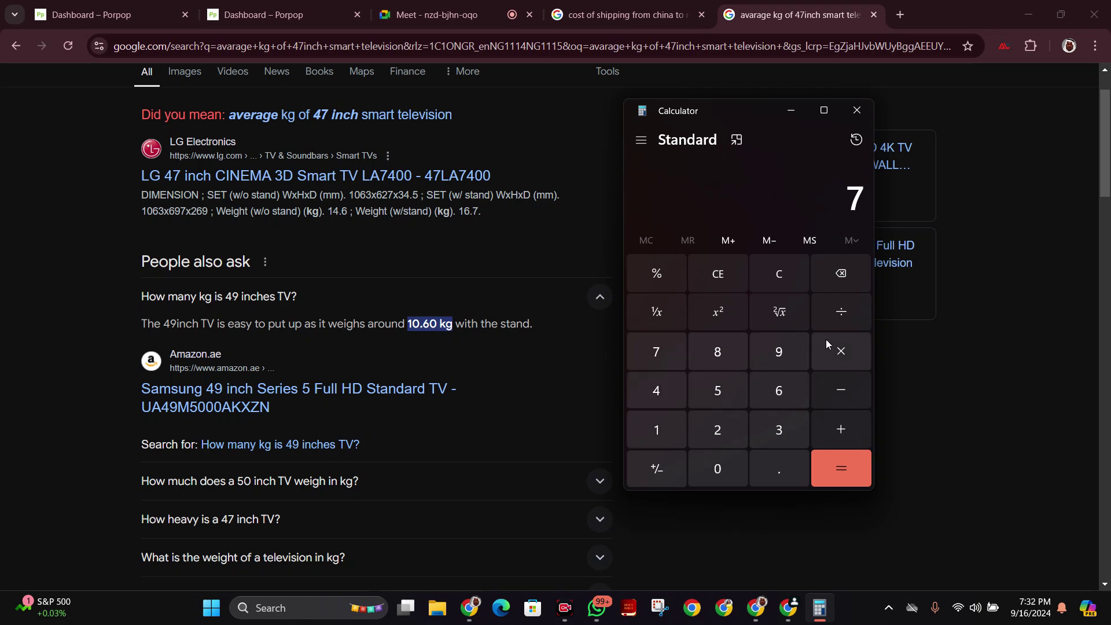
{"action": "left_click", "coordinate": [646, 427]}
{"action": "left_click", "coordinate": [713, 470]}
{"action": "left_click", "coordinate": [782, 471]}
{"action": "left_click", "coordinate": [787, 391]}
{"action": "left_click", "coordinate": [839, 460]}
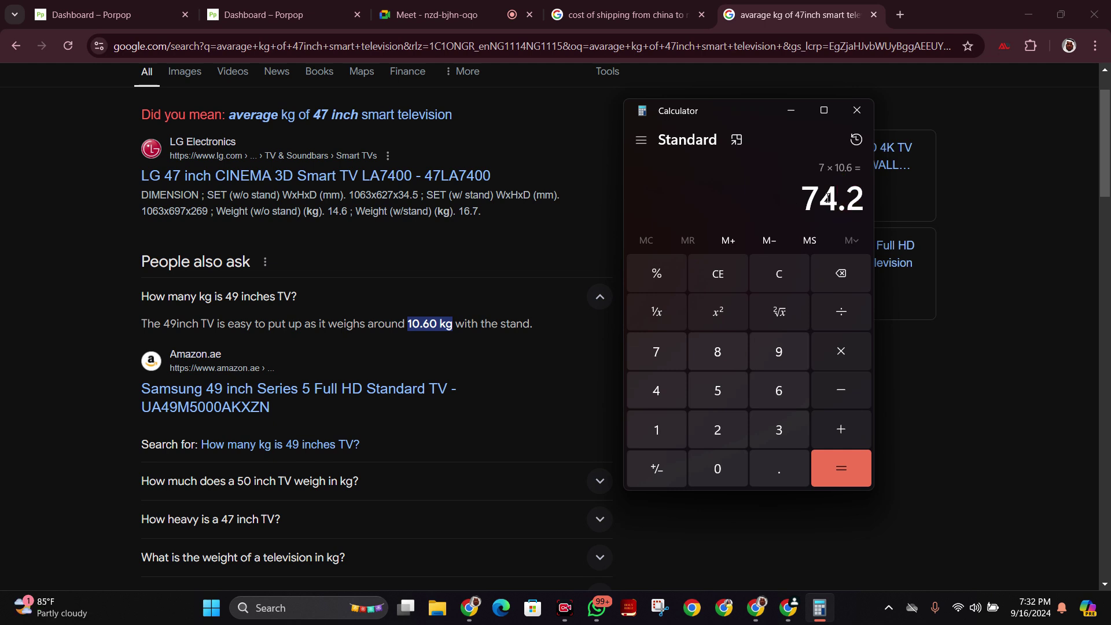
{"action": "left_click_drag", "start_coordinate": [799, 193], "coordinate": [856, 199]}
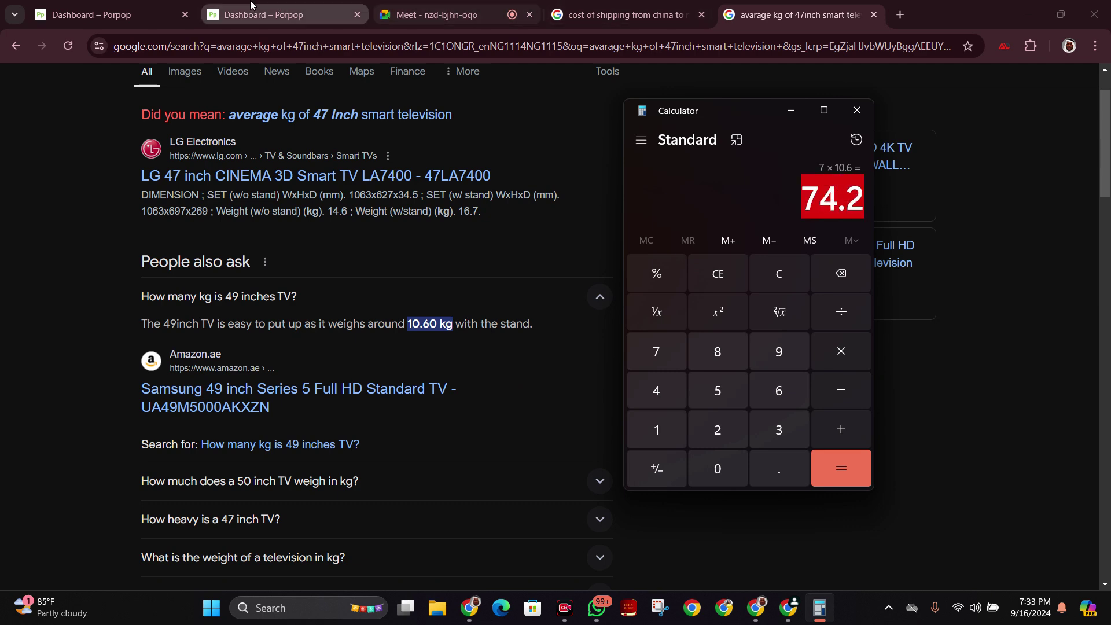
{"action": "left_click", "coordinate": [278, 15]}
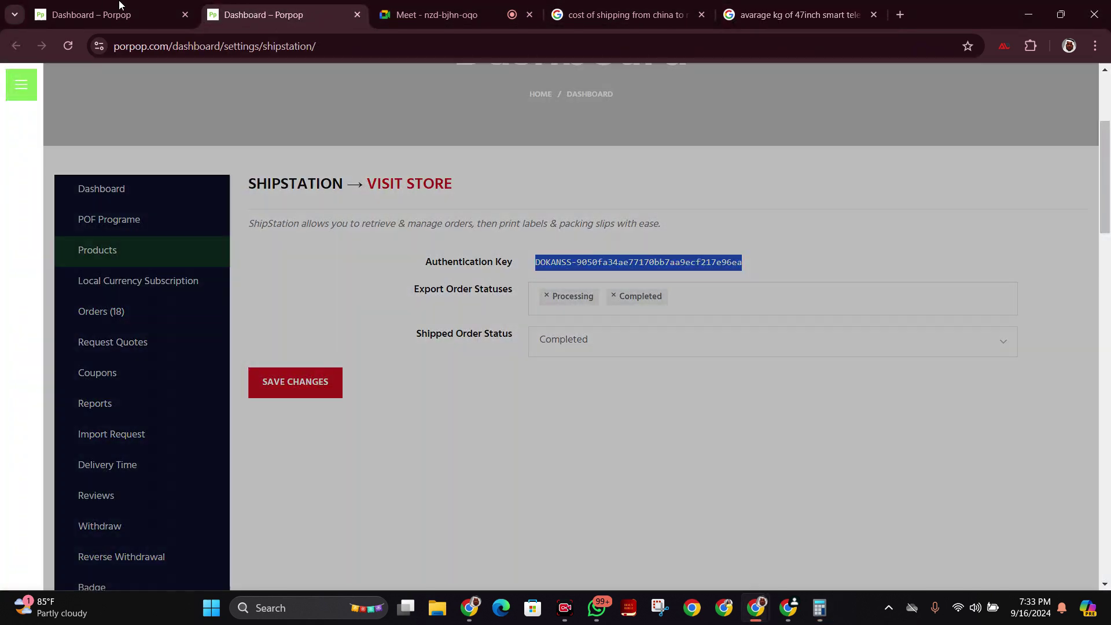
In the Porpop shipping zones list, open Edit on the Nigeria/Nigeria row.
{"action": "left_click", "coordinate": [123, 15]}
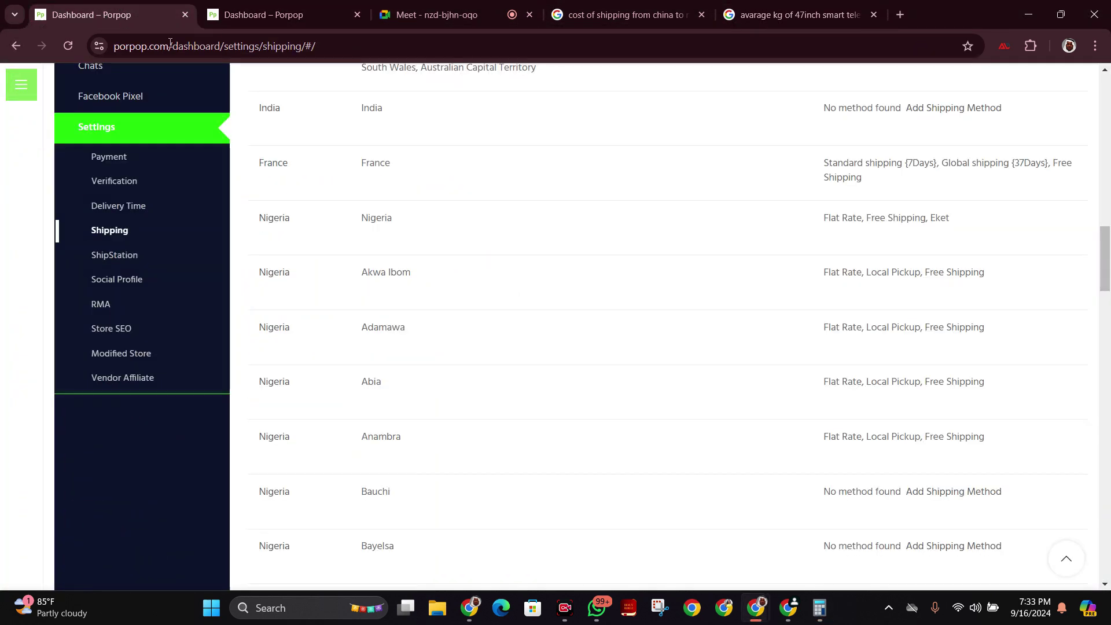
{"action": "scroll", "coordinate": [537, 417], "scroll_direction": "down", "scroll_amount": 2}
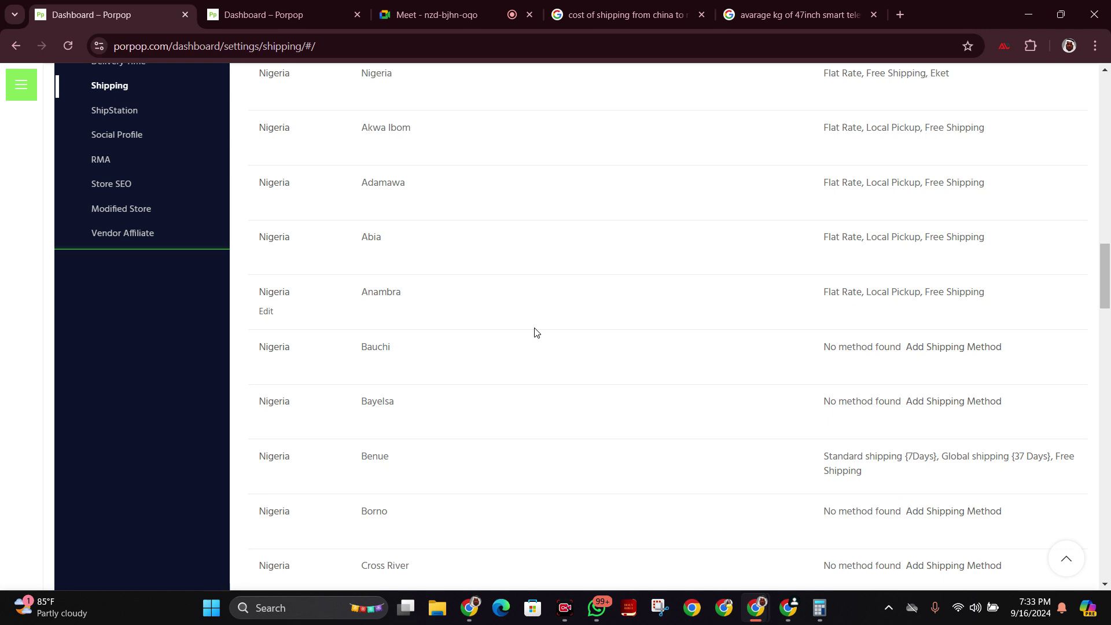
{"action": "scroll", "coordinate": [533, 330], "scroll_direction": "up", "scroll_amount": 3}
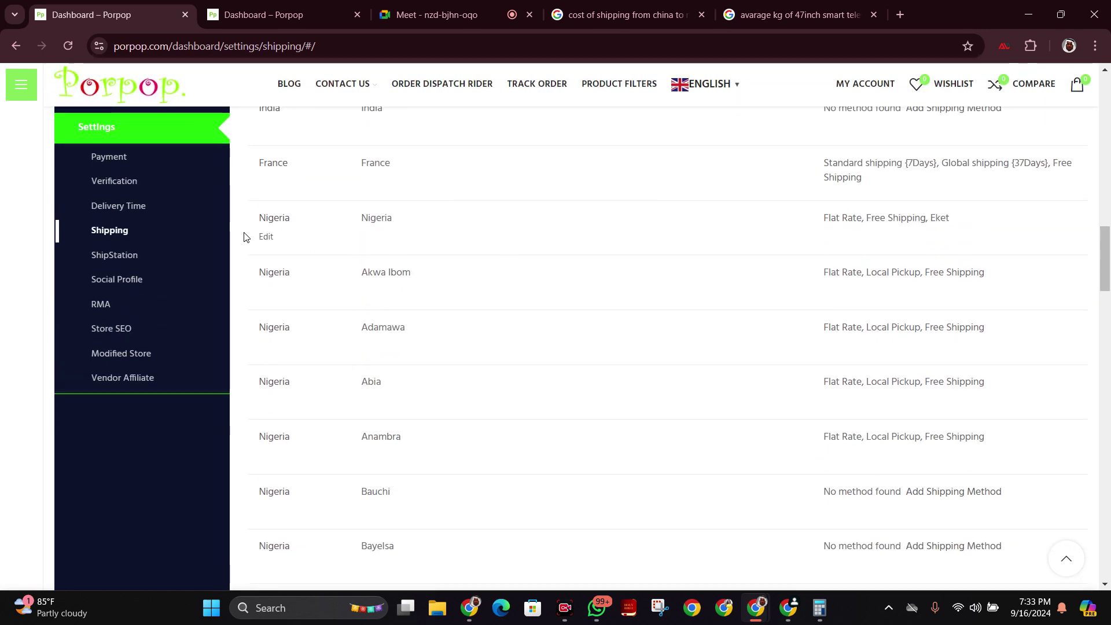
{"action": "left_click", "coordinate": [266, 239]}
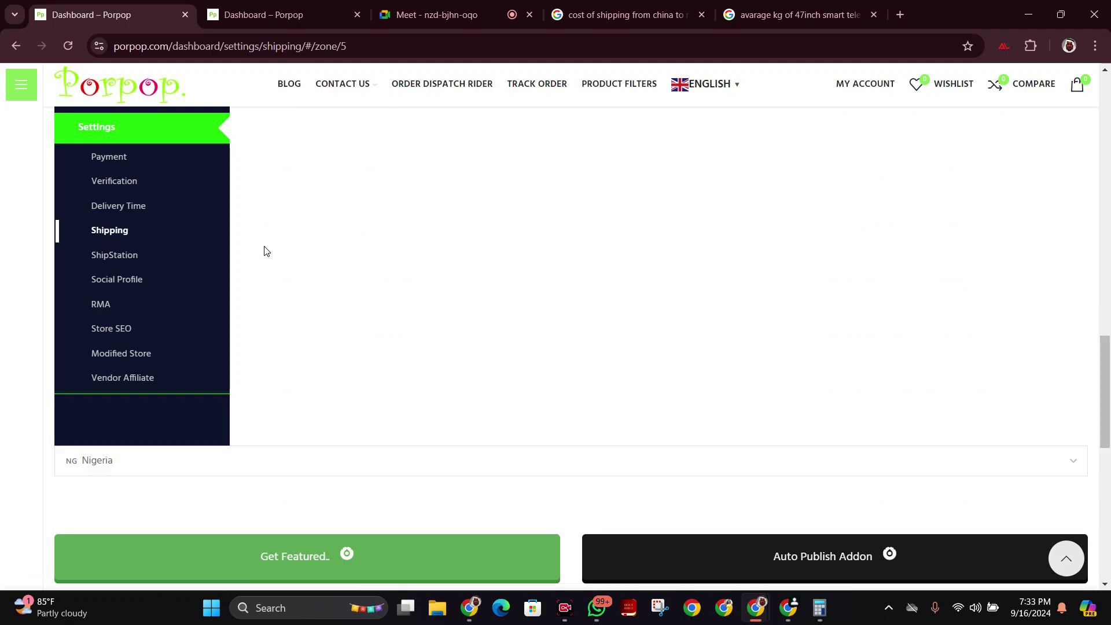
Delete the Flat Rate and Eket shipping methods from the Nigeria zone.
{"action": "scroll", "coordinate": [596, 321], "scroll_direction": "up", "scroll_amount": 10}
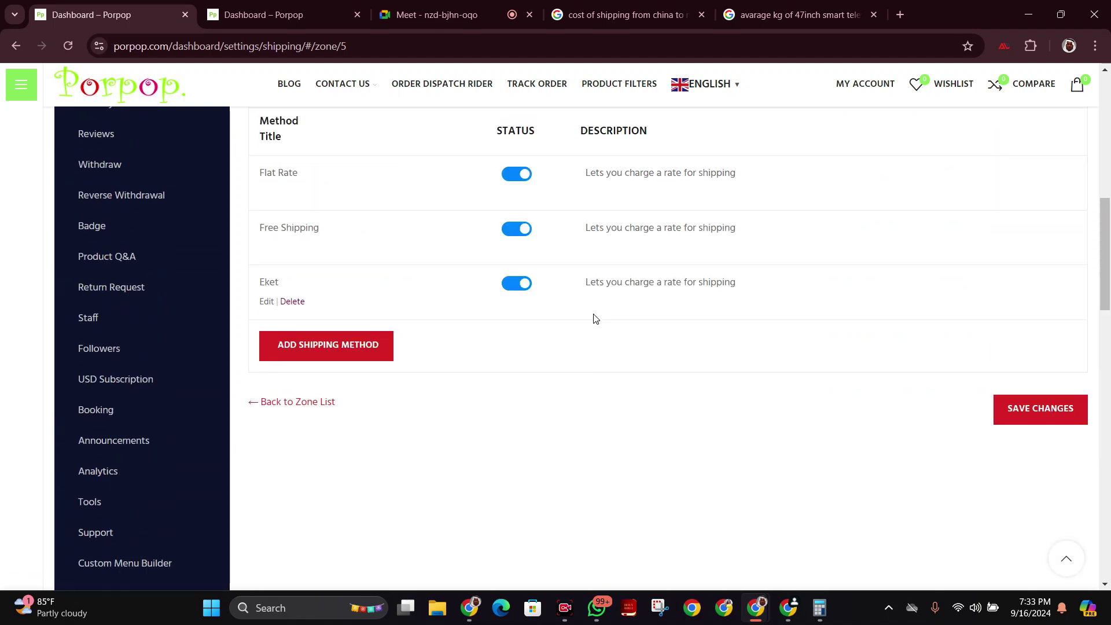
{"action": "scroll", "coordinate": [594, 317], "scroll_direction": "up", "scroll_amount": 3}
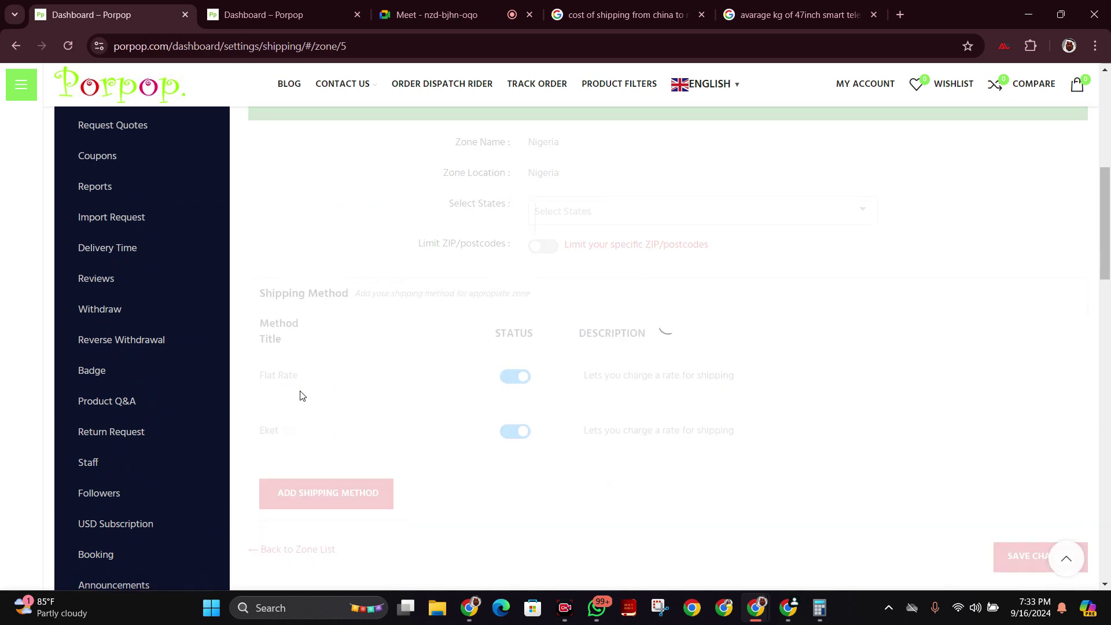
{"action": "left_click", "coordinate": [293, 396]}
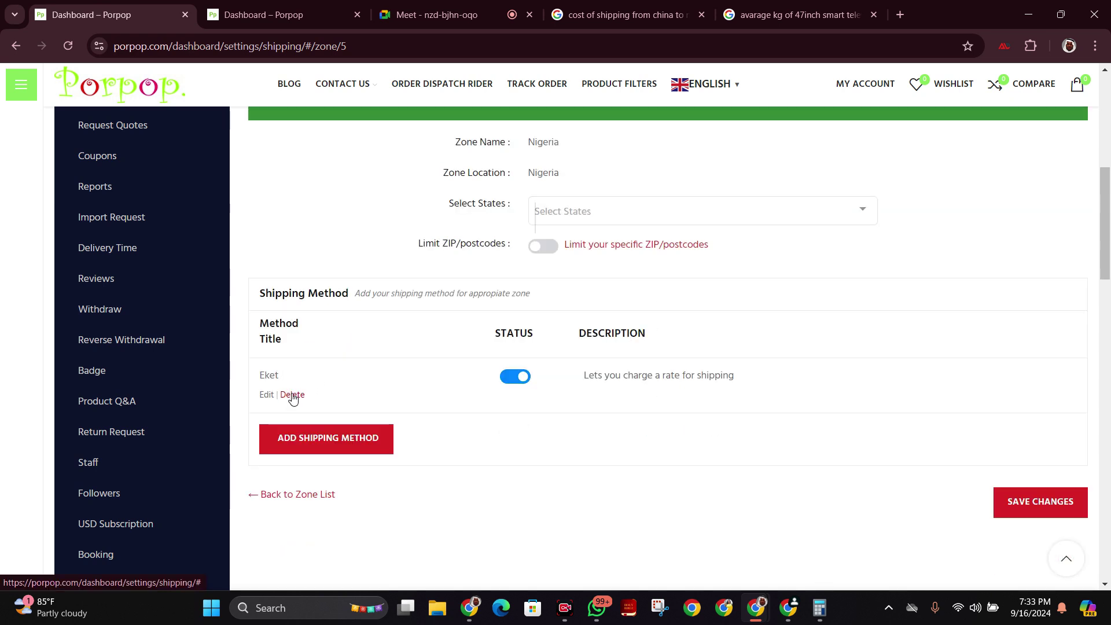
{"action": "left_click", "coordinate": [294, 396]}
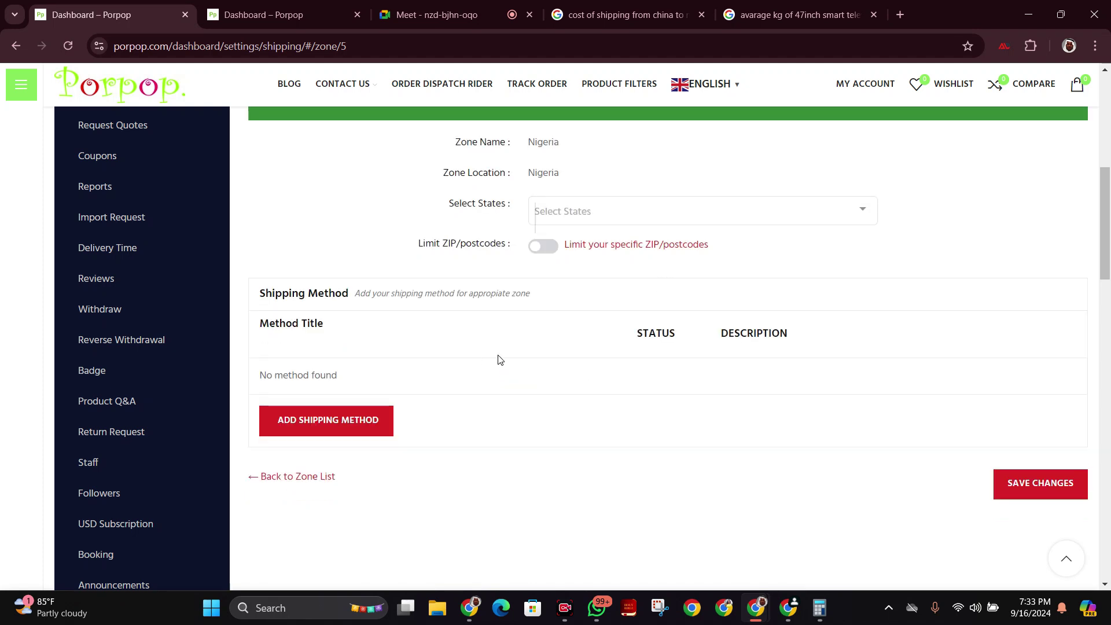
{"action": "scroll", "coordinate": [573, 356], "scroll_direction": "up", "scroll_amount": 1}
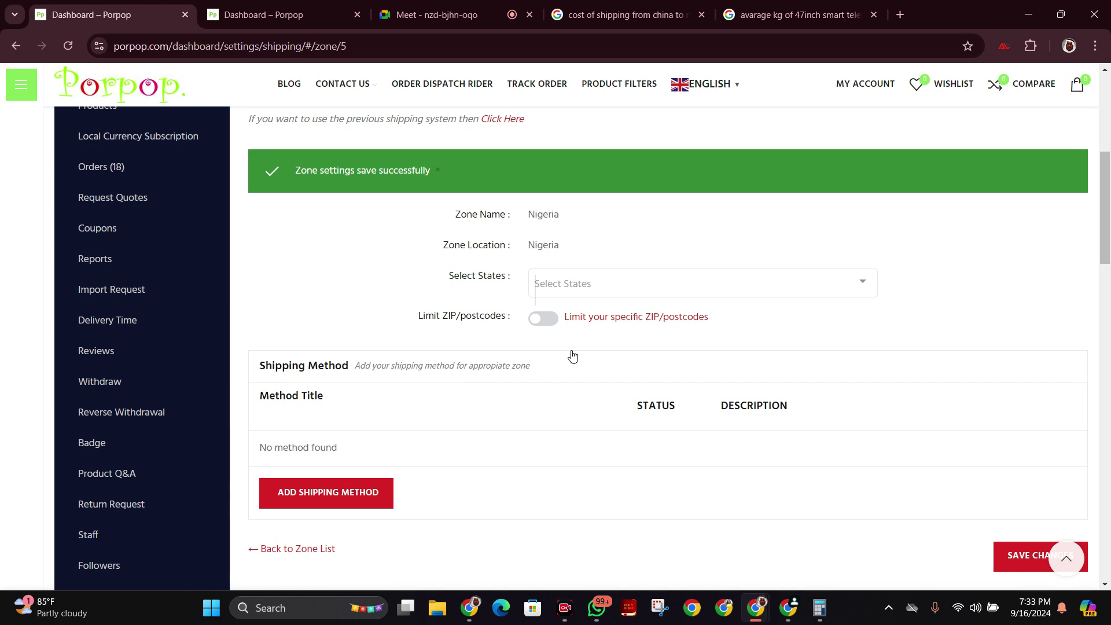
{"action": "scroll", "coordinate": [504, 431], "scroll_direction": "down", "scroll_amount": 9}
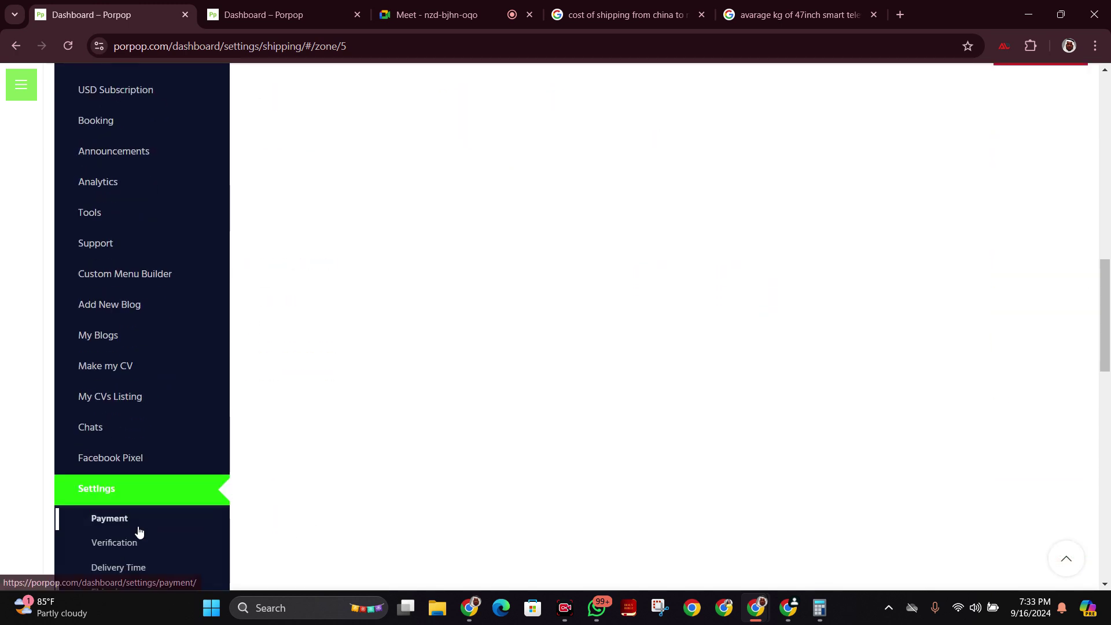
{"action": "scroll", "coordinate": [145, 543], "scroll_direction": "down", "scroll_amount": 2}
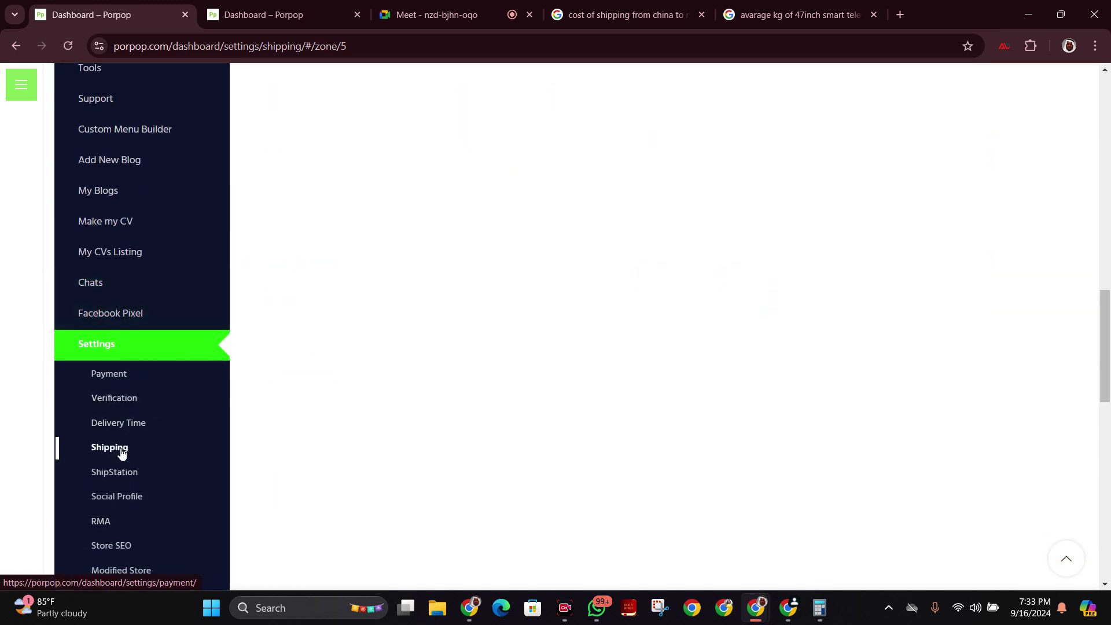
{"action": "scroll", "coordinate": [821, 472], "scroll_direction": "up", "scroll_amount": 7}
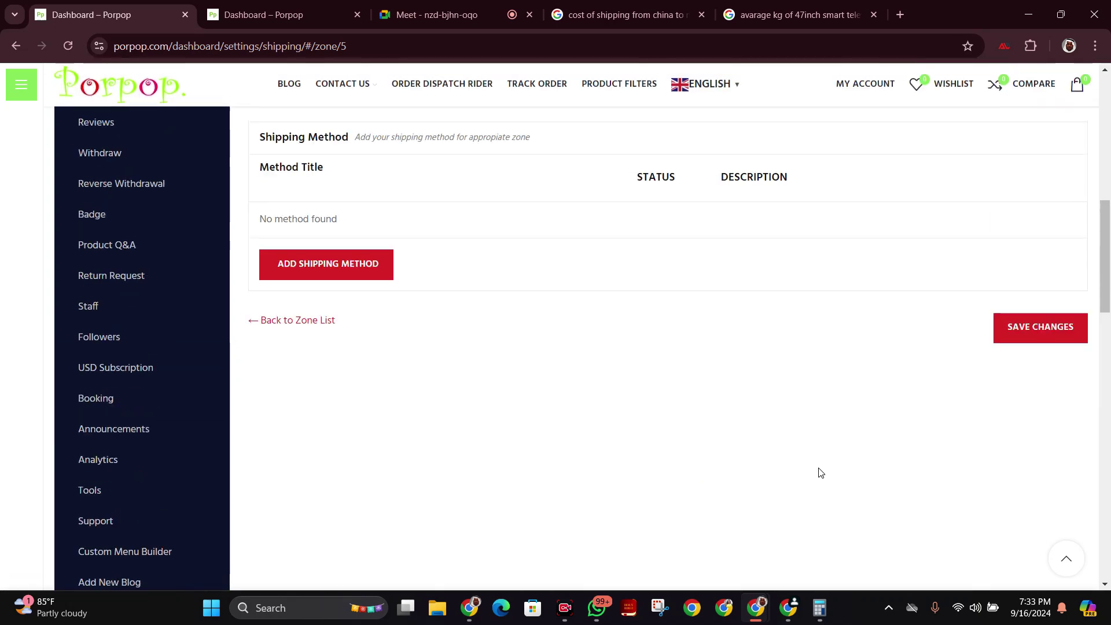
{"action": "scroll", "coordinate": [819, 467], "scroll_direction": "up", "scroll_amount": 3}
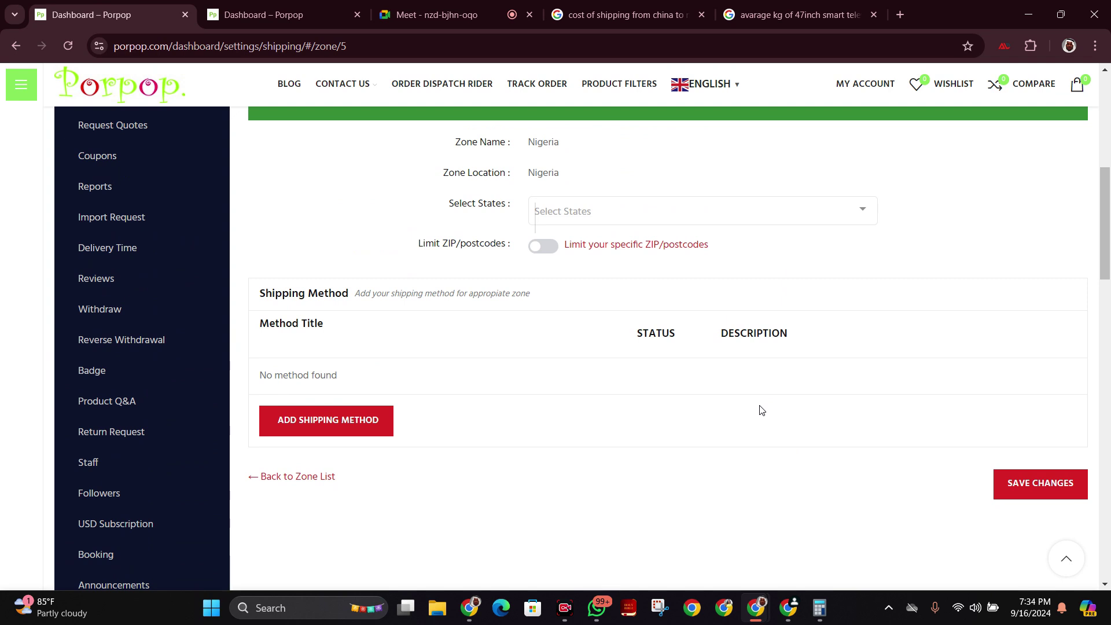
Add Abuja and Bauchi to the zone's states, removing and re-adding Abuja along the way.
{"action": "scroll", "coordinate": [762, 410], "scroll_direction": "up", "scroll_amount": 1}
{"action": "left_click", "coordinate": [712, 284]}
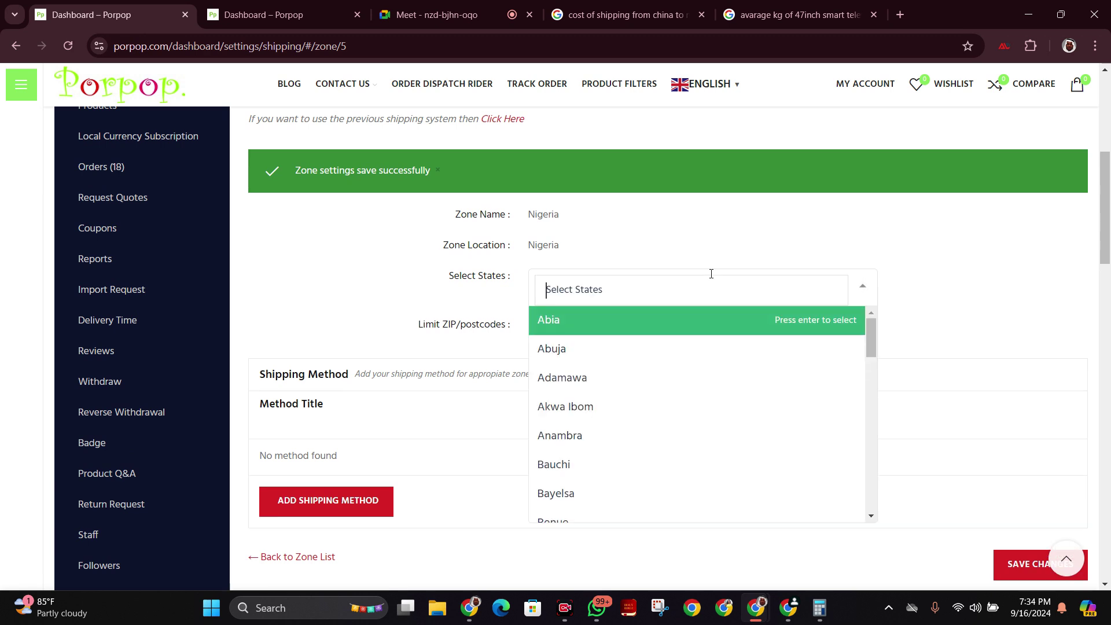
{"action": "left_click", "coordinate": [716, 350]}
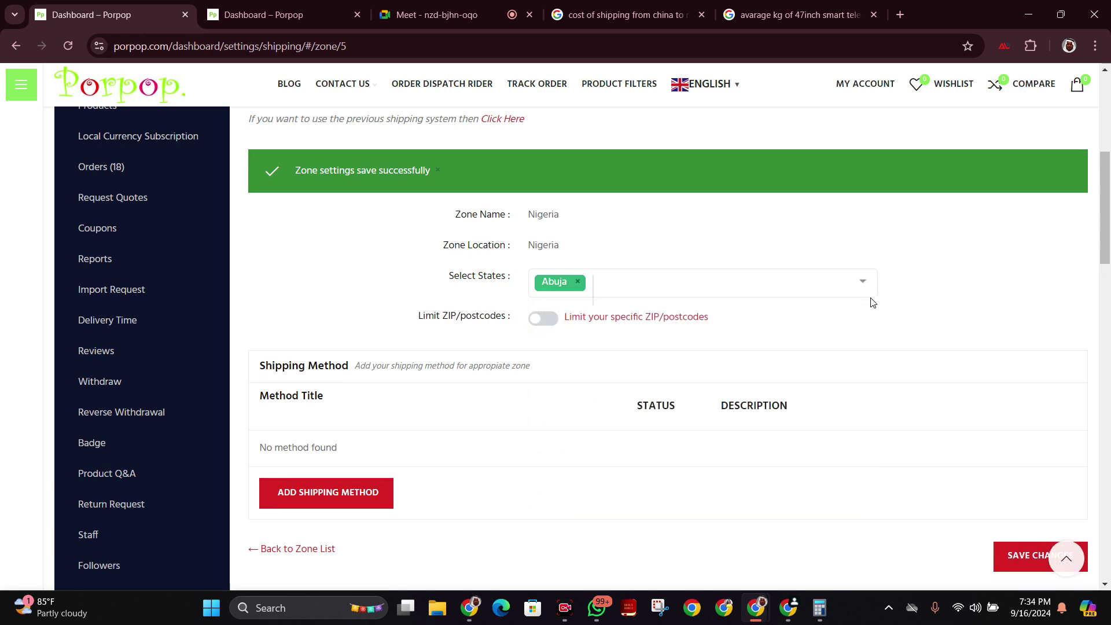
{"action": "left_click", "coordinate": [733, 296]}
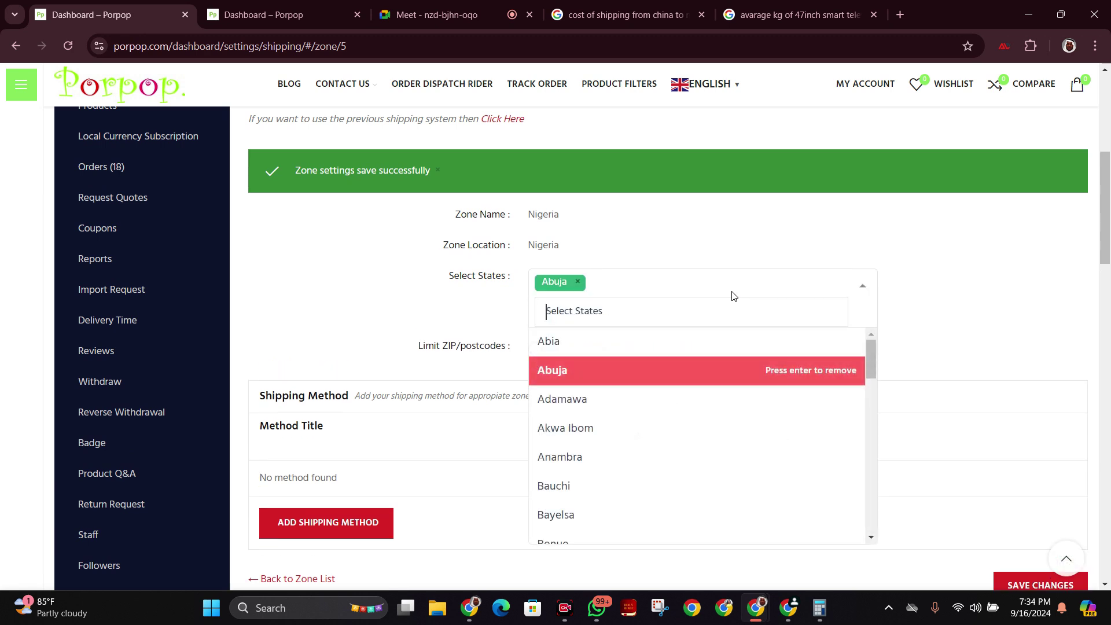
{"action": "left_click", "coordinate": [722, 486]}
{"action": "left_click", "coordinate": [796, 286]}
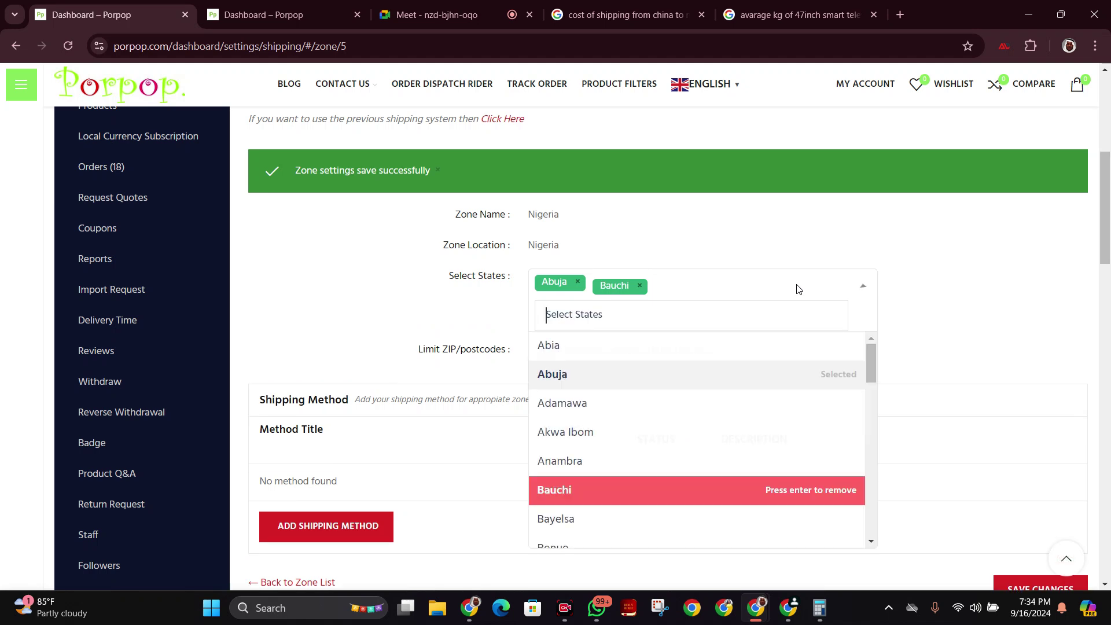
{"action": "left_click", "coordinate": [747, 379]}
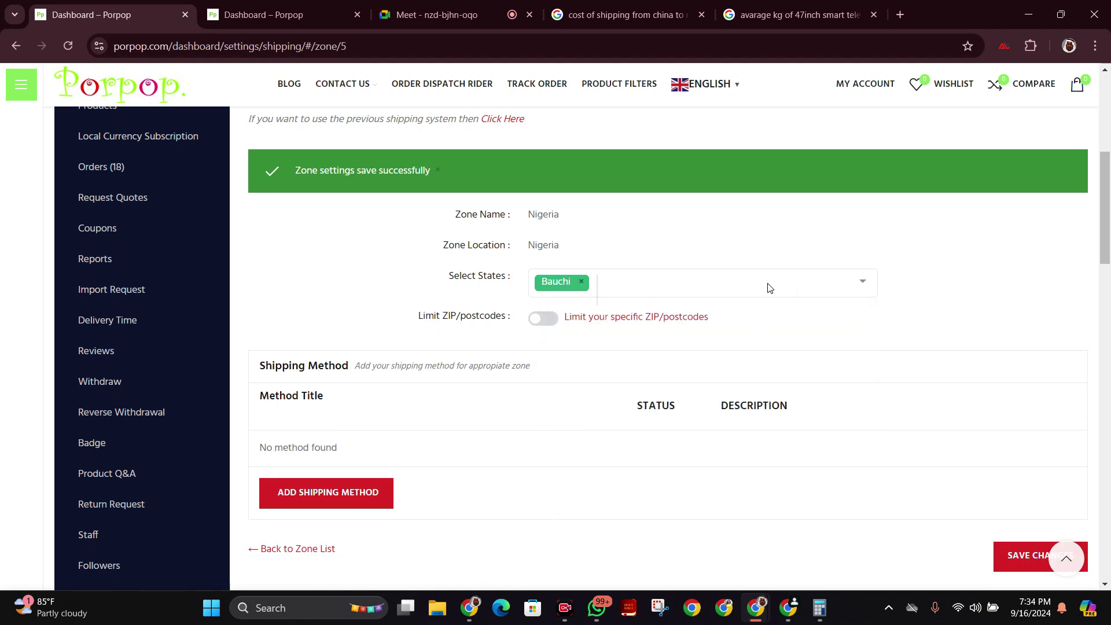
{"action": "left_click", "coordinate": [770, 288]}
{"action": "left_click", "coordinate": [734, 378]}
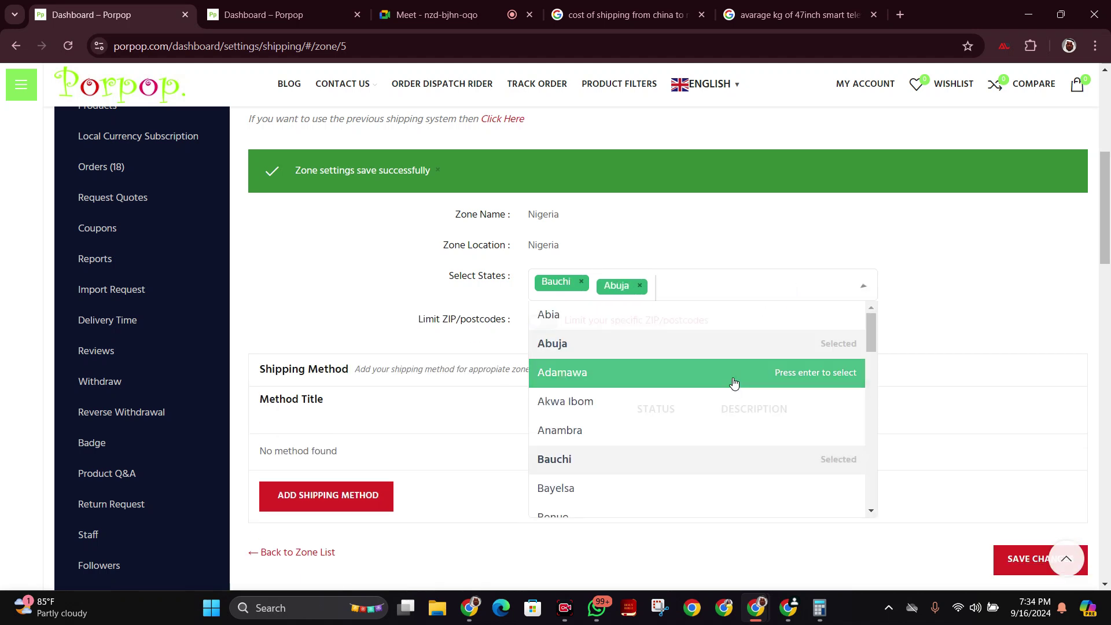
Add Akwa Ibom, Bayelsa and Adamawa to the zone's selected states.
{"action": "left_click", "coordinate": [764, 292]}
{"action": "left_click", "coordinate": [714, 432]}
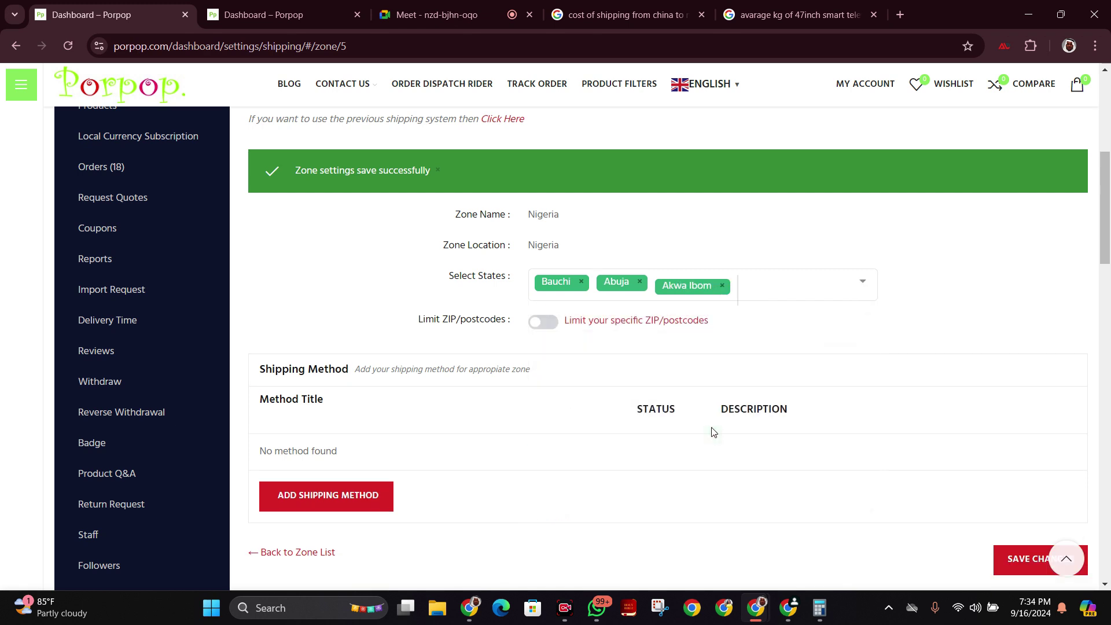
{"action": "left_click", "coordinate": [805, 283]}
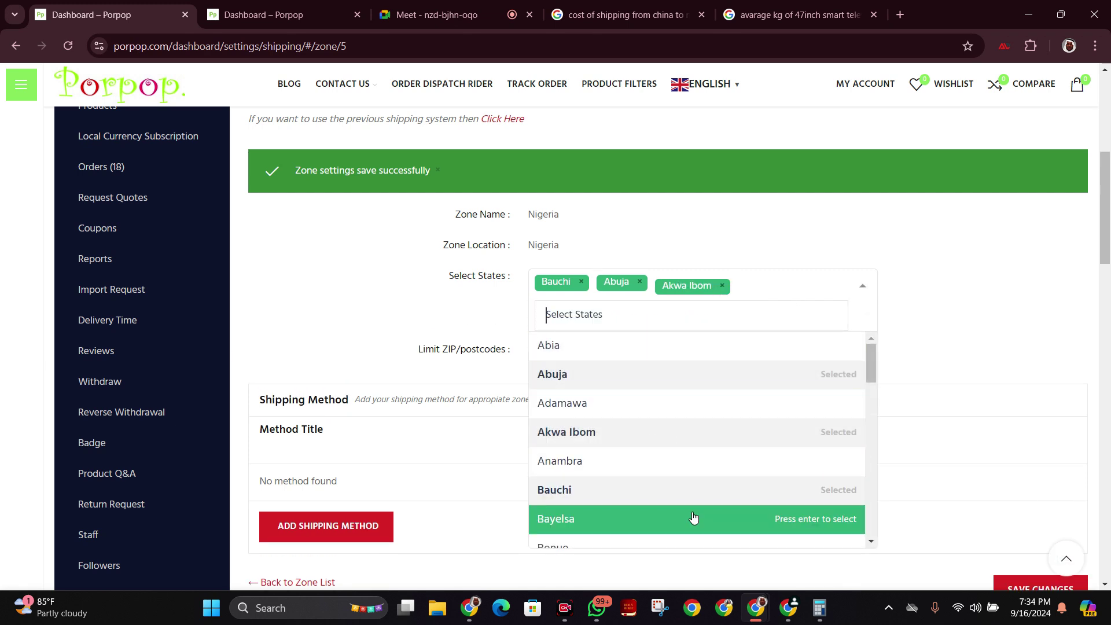
{"action": "left_click", "coordinate": [694, 517]}
{"action": "left_click", "coordinate": [820, 289]}
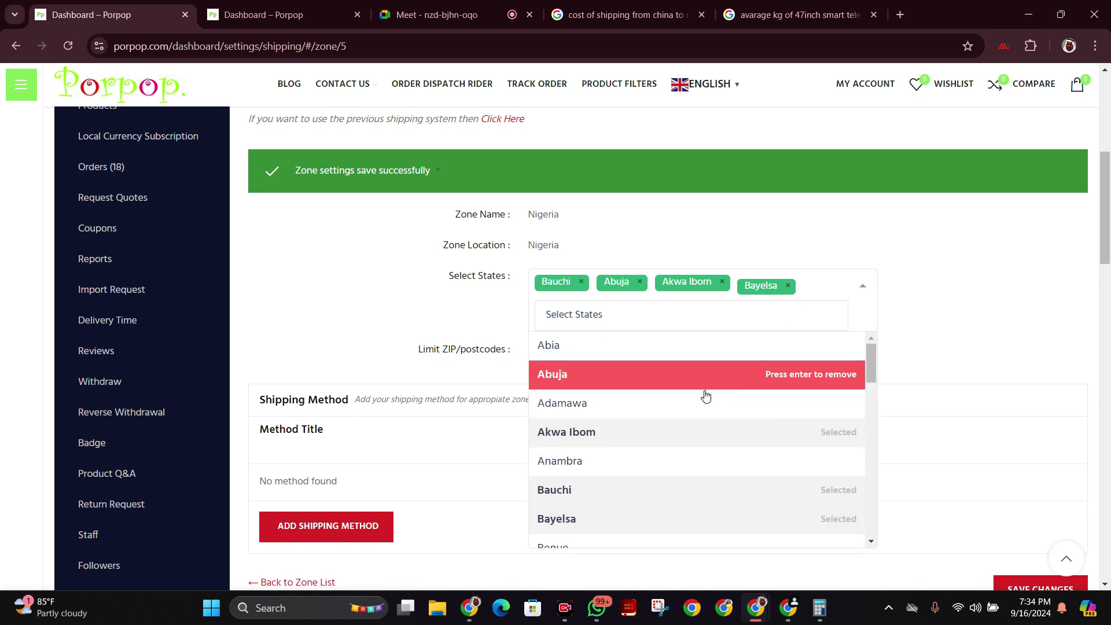
{"action": "left_click", "coordinate": [694, 407]}
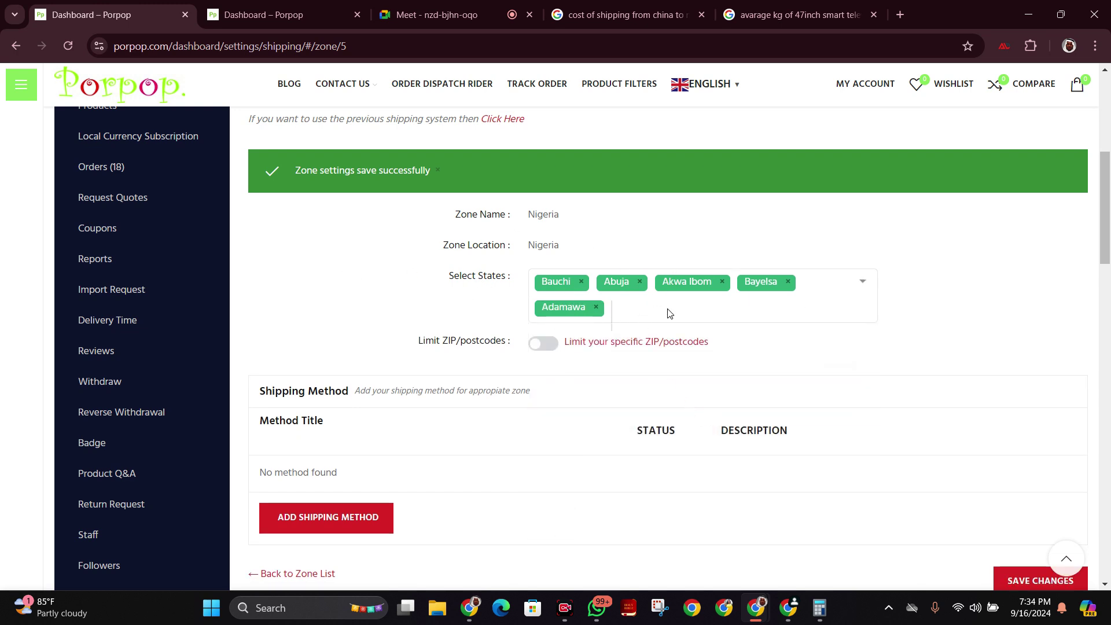
Turn ZIP/postcode limiting on then off, and remove all five selected state tags.
{"action": "left_click", "coordinate": [542, 345]}
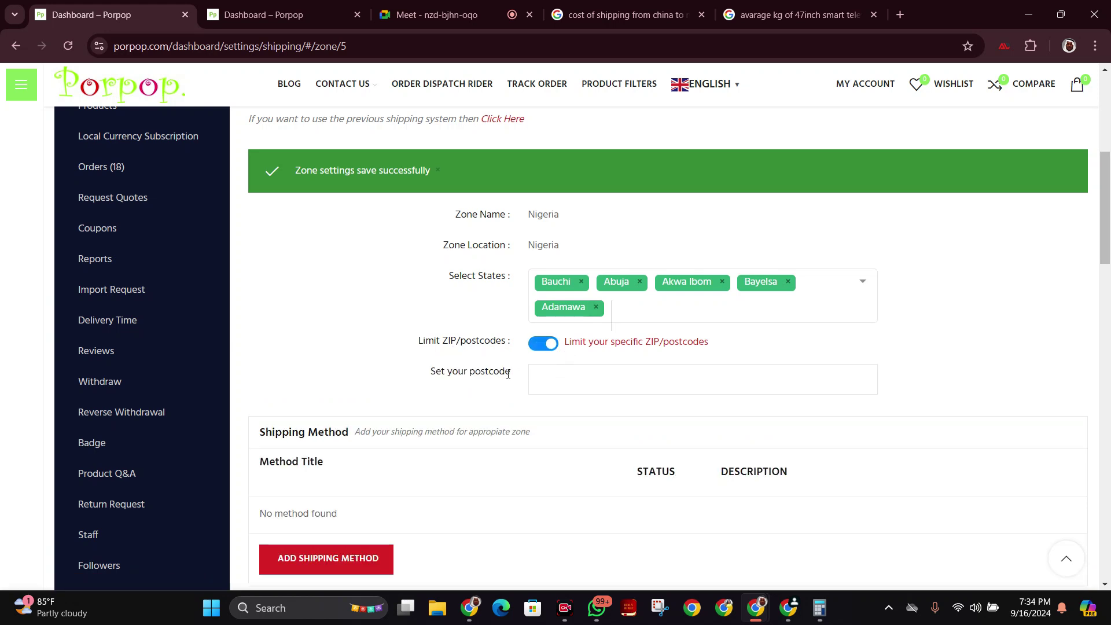
{"action": "left_click", "coordinate": [541, 345]}
{"action": "left_click", "coordinate": [597, 307]}
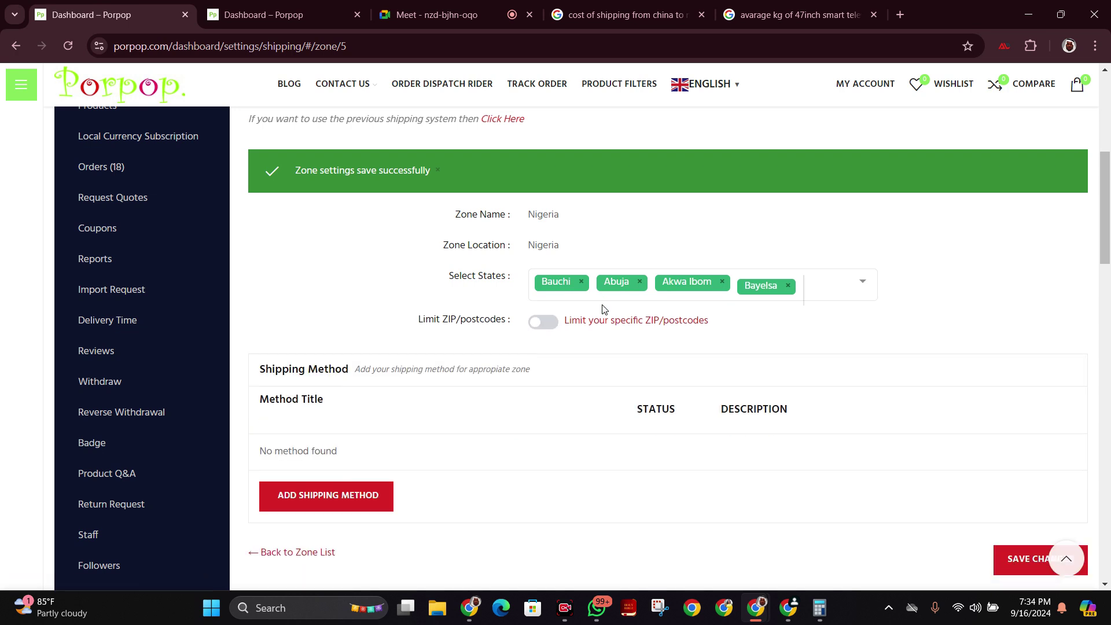
{"action": "left_click", "coordinate": [580, 283]}
{"action": "left_click", "coordinate": [578, 283]}
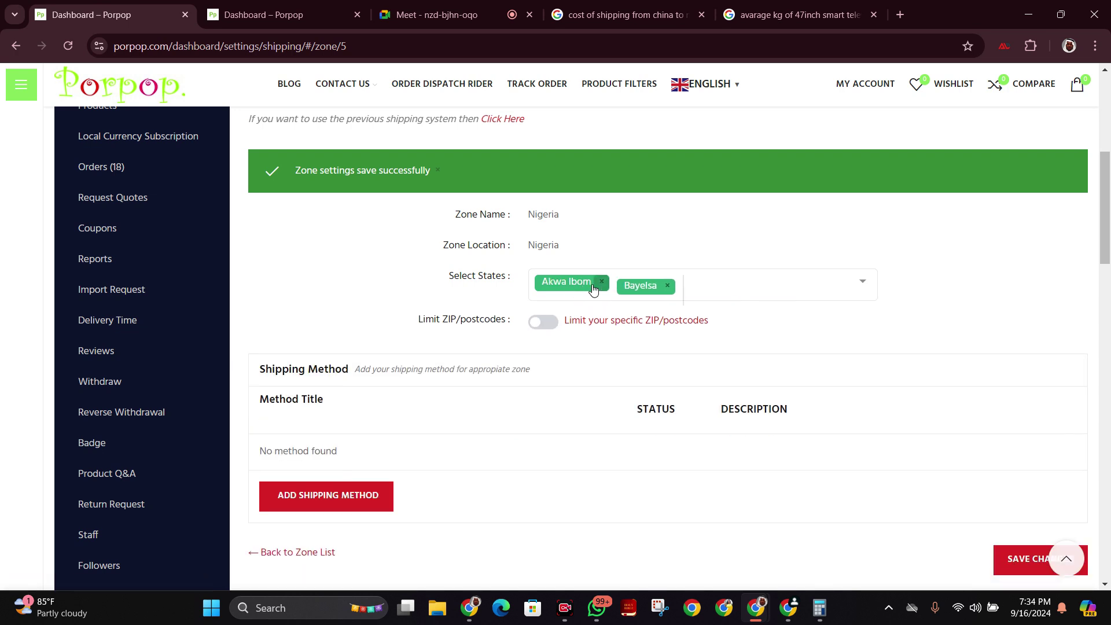
{"action": "left_click", "coordinate": [601, 283]}
{"action": "left_click", "coordinate": [586, 284]}
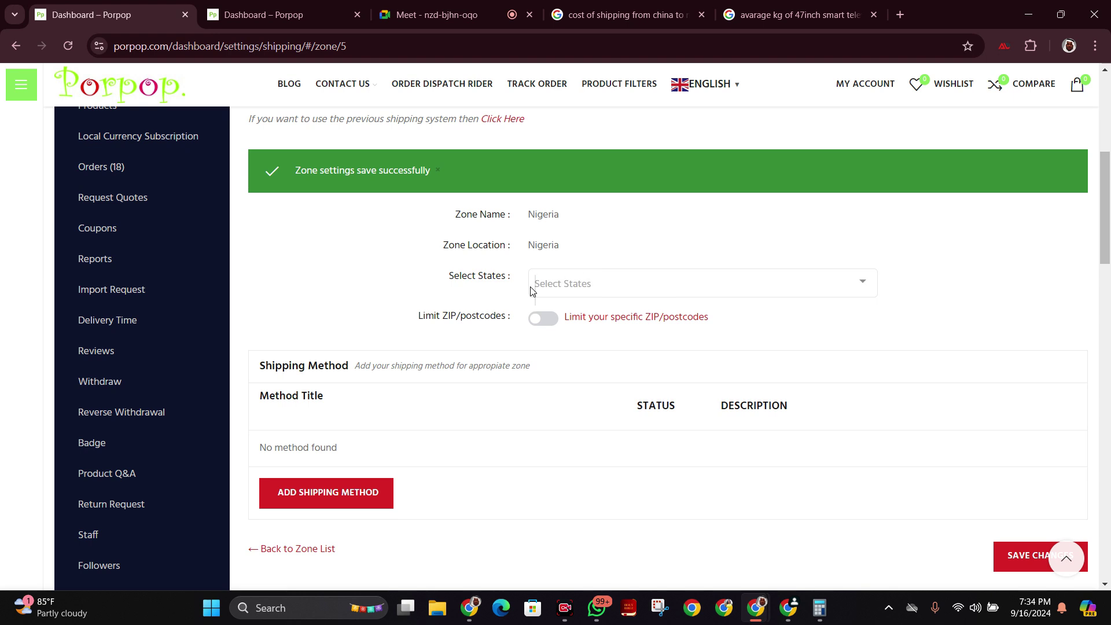
{"action": "scroll", "coordinate": [631, 331], "scroll_direction": "down", "scroll_amount": 2}
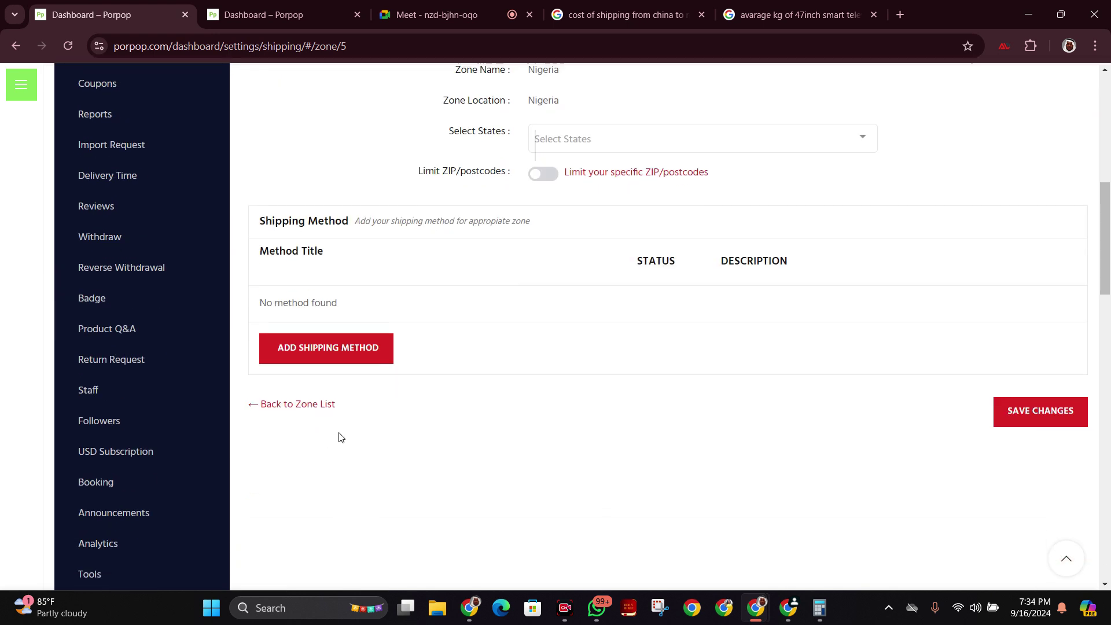
Add two Flat Rate shipping methods to the Nigeria zone.
{"action": "left_click", "coordinate": [352, 349]}
{"action": "left_click", "coordinate": [514, 356]}
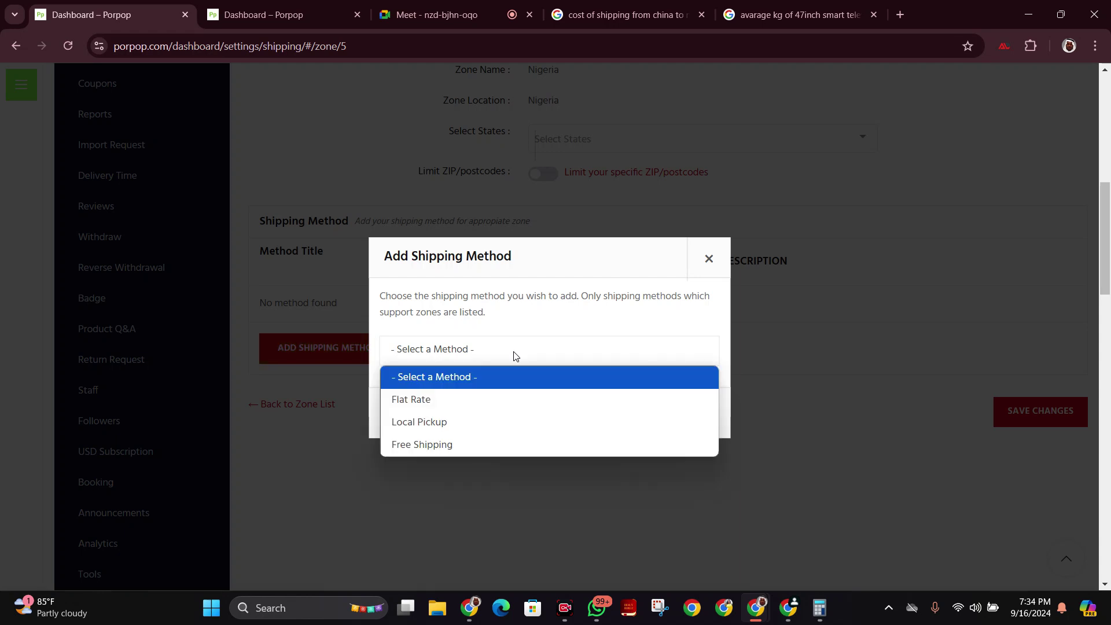
{"action": "left_click", "coordinate": [492, 399]}
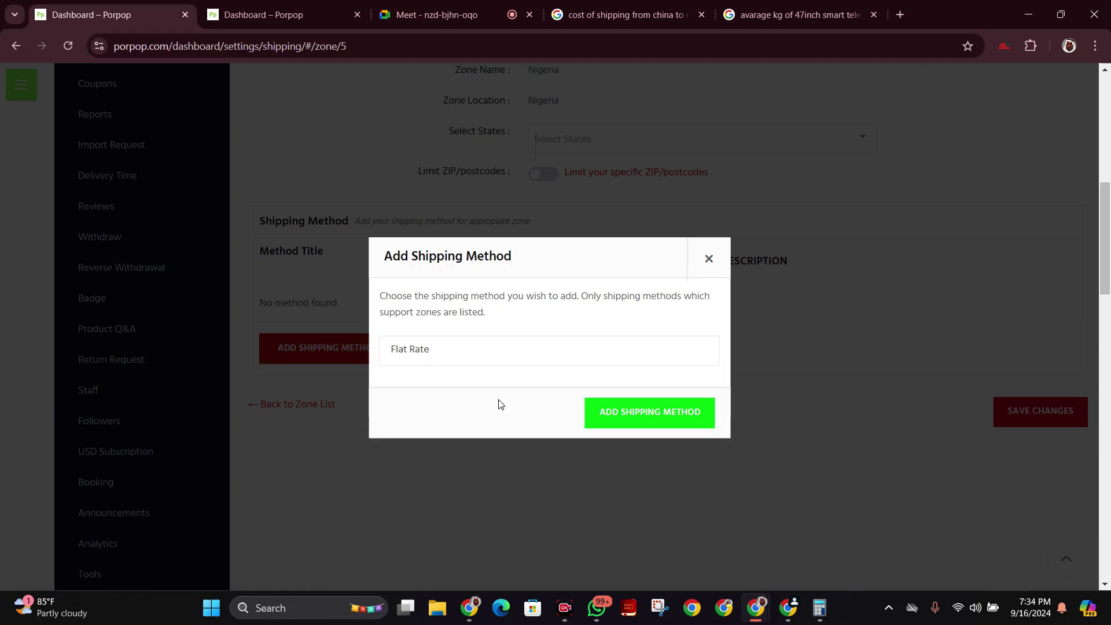
{"action": "left_click", "coordinate": [689, 421]}
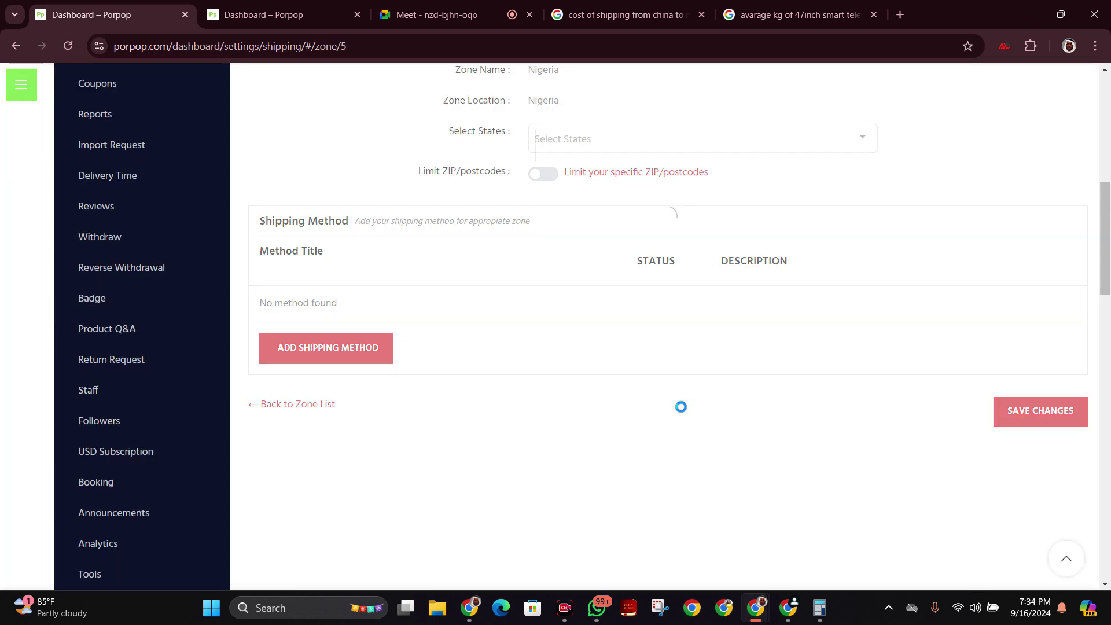
{"action": "left_click", "coordinate": [356, 375]}
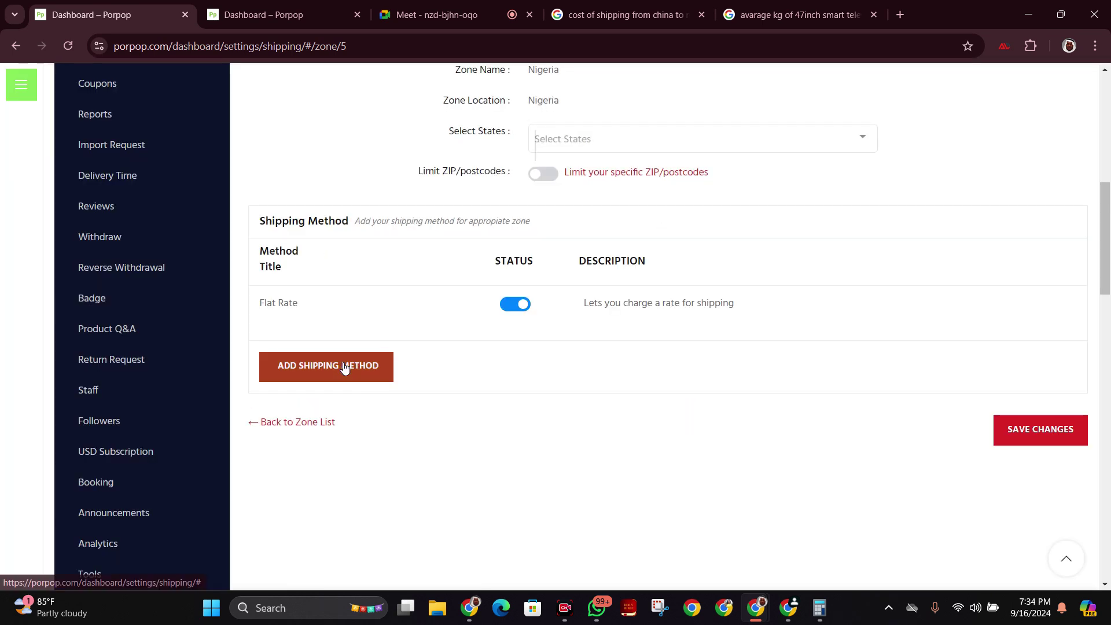
{"action": "left_click", "coordinate": [489, 349]}
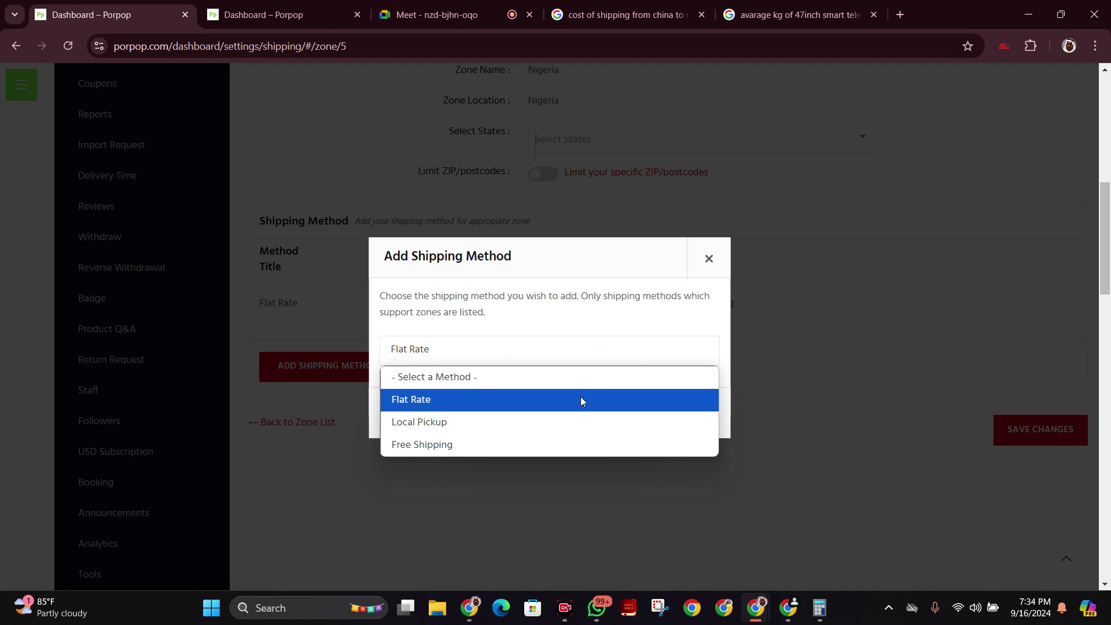
{"action": "left_click", "coordinate": [582, 399]}
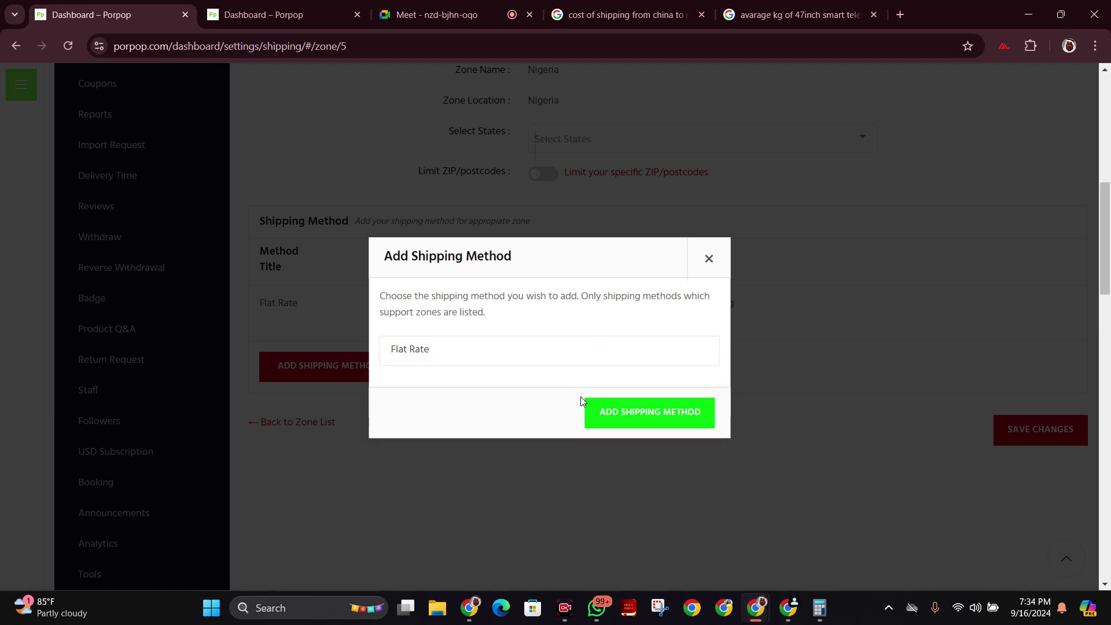
{"action": "left_click", "coordinate": [652, 415]}
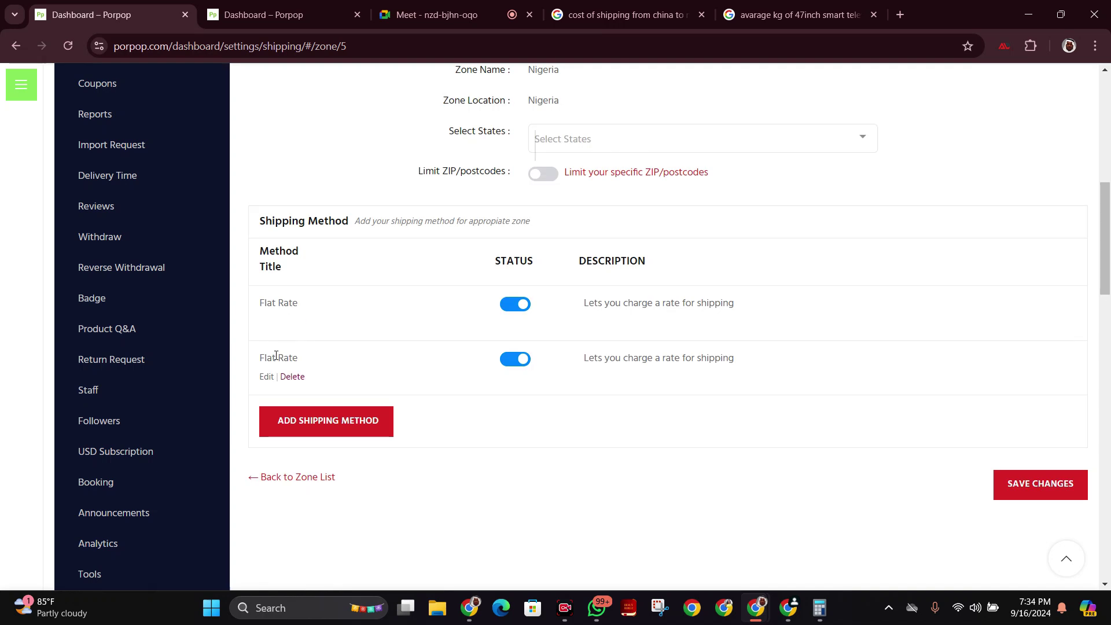
Add a Free Shipping method to the zone.
{"action": "left_click", "coordinate": [330, 420]}
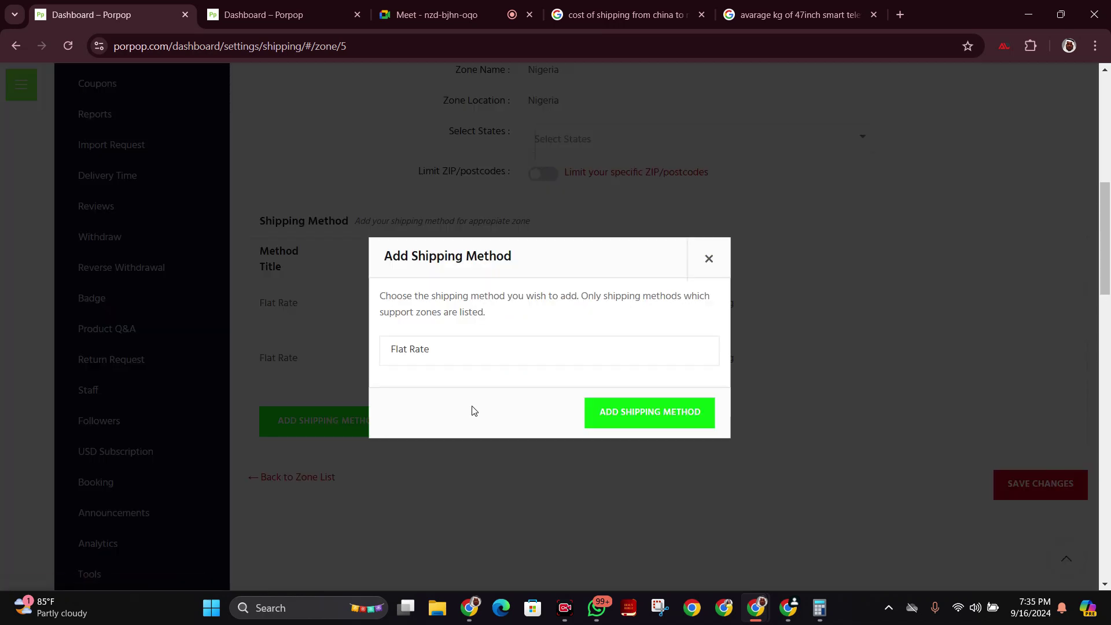
{"action": "left_click", "coordinate": [671, 356]}
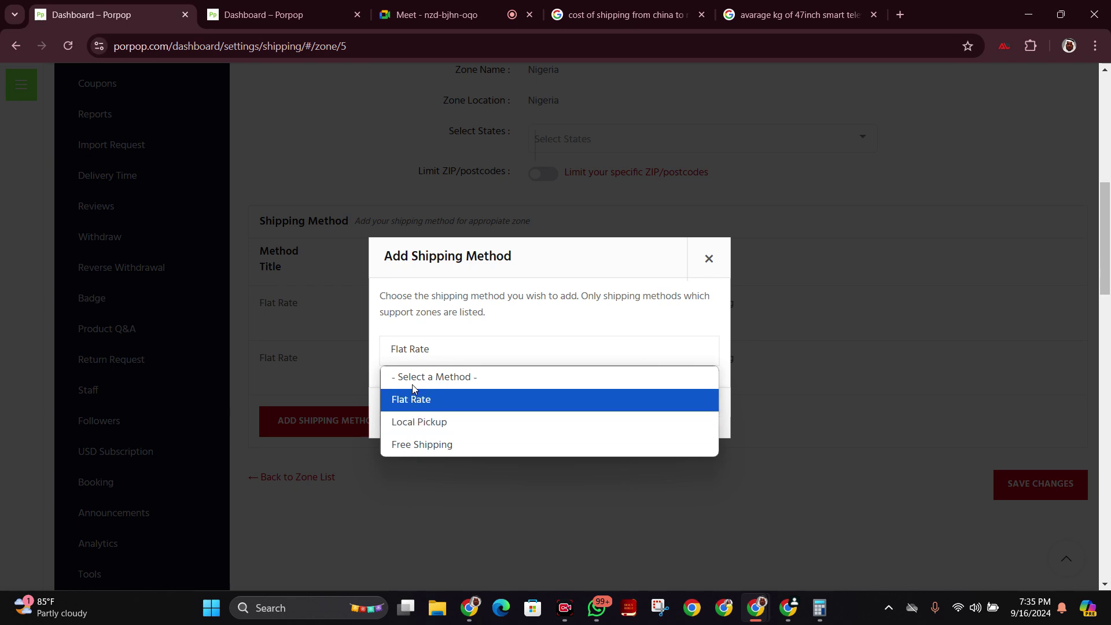
{"action": "left_click", "coordinate": [489, 6]}
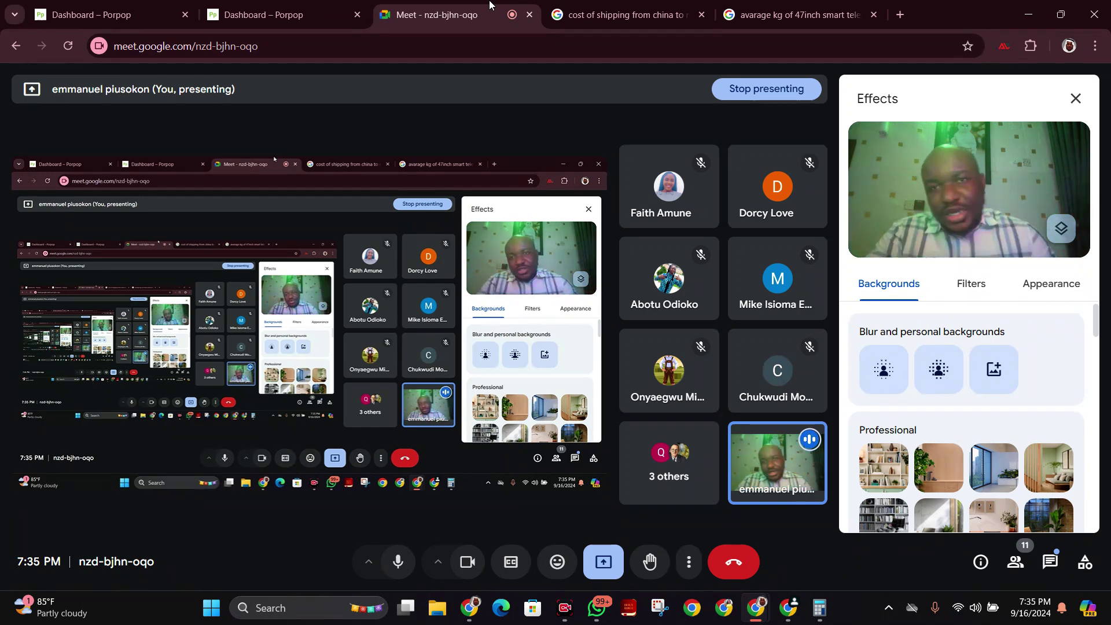
{"action": "left_click", "coordinate": [139, 12]}
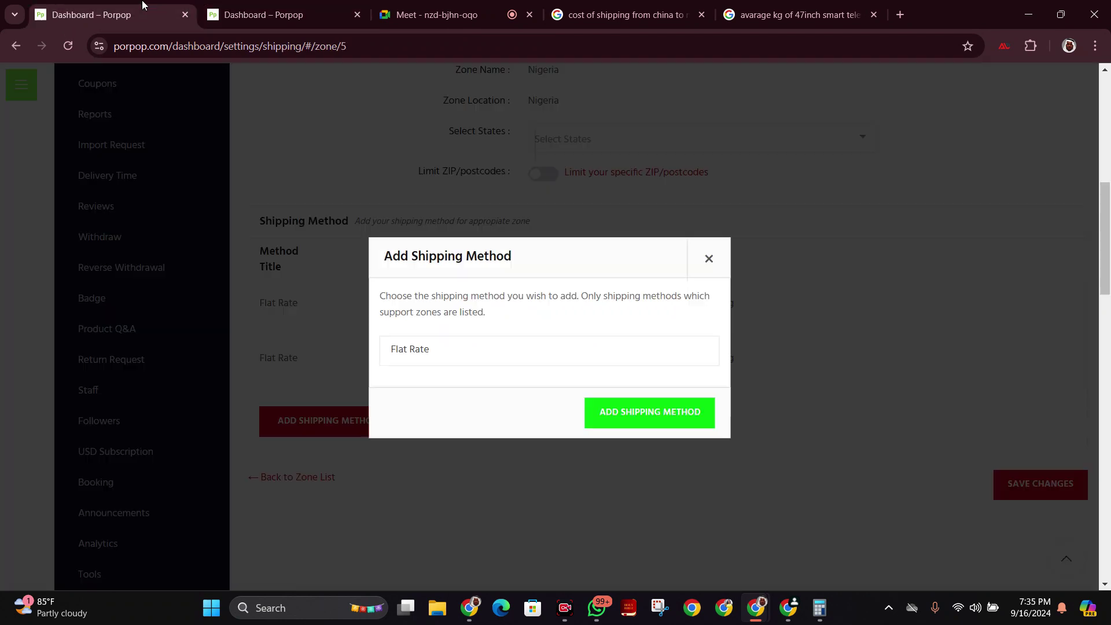
{"action": "left_click", "coordinate": [693, 356]}
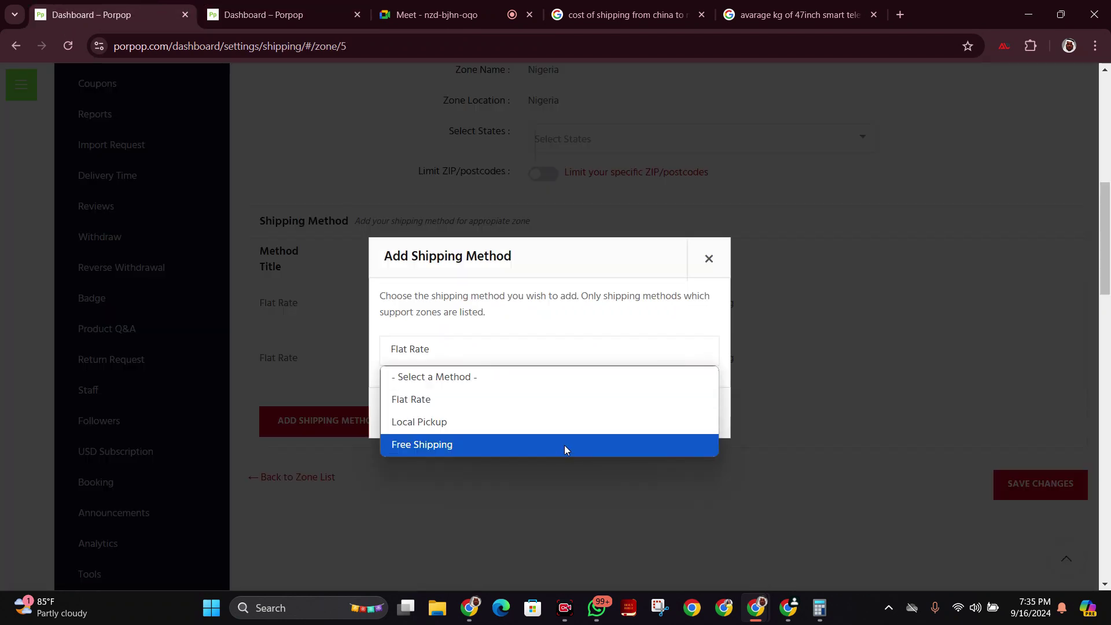
{"action": "left_click", "coordinate": [561, 450]}
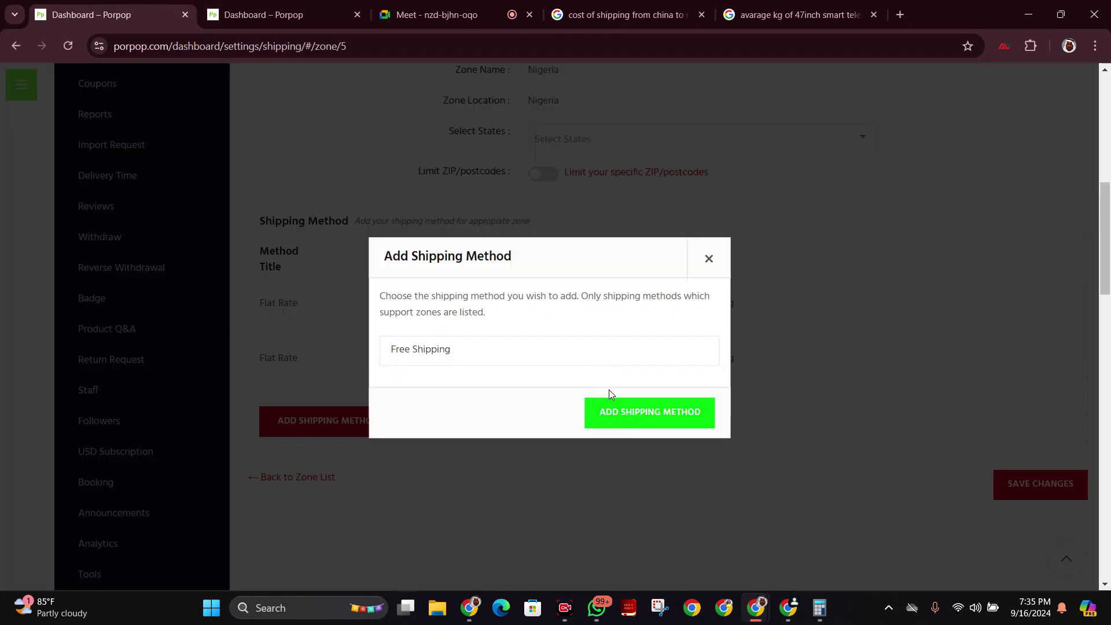
{"action": "left_click", "coordinate": [621, 421]}
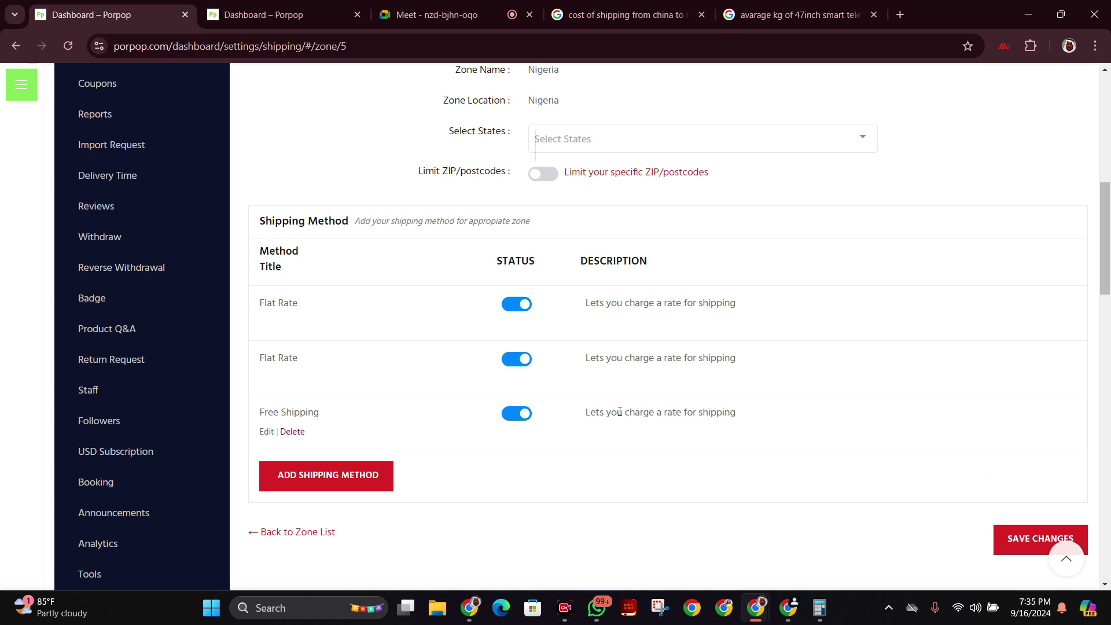
Retitle the first Flat Rate method to 'Standard Rate'.
{"action": "scroll", "coordinate": [537, 311], "scroll_direction": "down", "scroll_amount": 1}
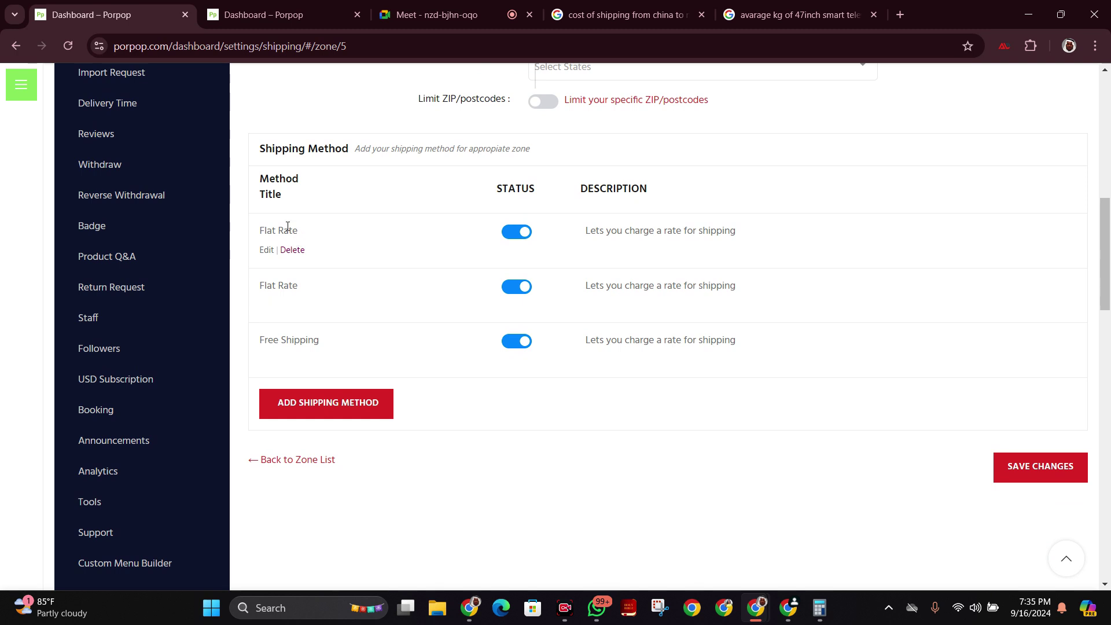
{"action": "left_click", "coordinate": [267, 250]}
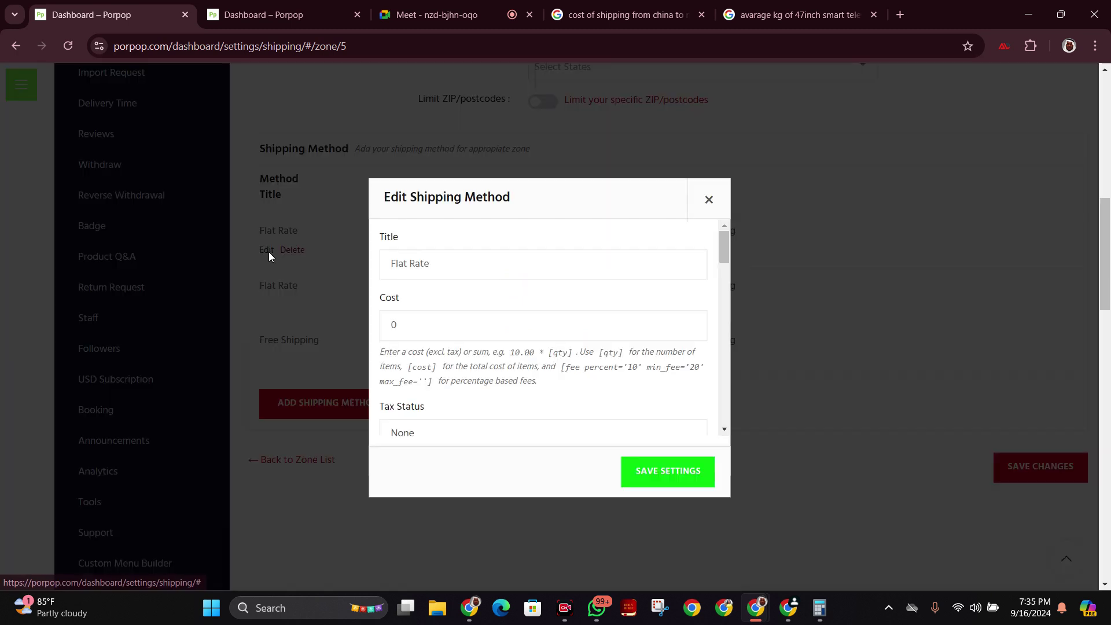
{"action": "left_click_drag", "start_coordinate": [448, 257], "coordinate": [387, 252]}
{"action": "left_click", "coordinate": [440, 260]}
{"action": "type", "text": "Stans"}
{"action": "key", "text": "BackSpace"}
{"action": "type", "text": "dard"}
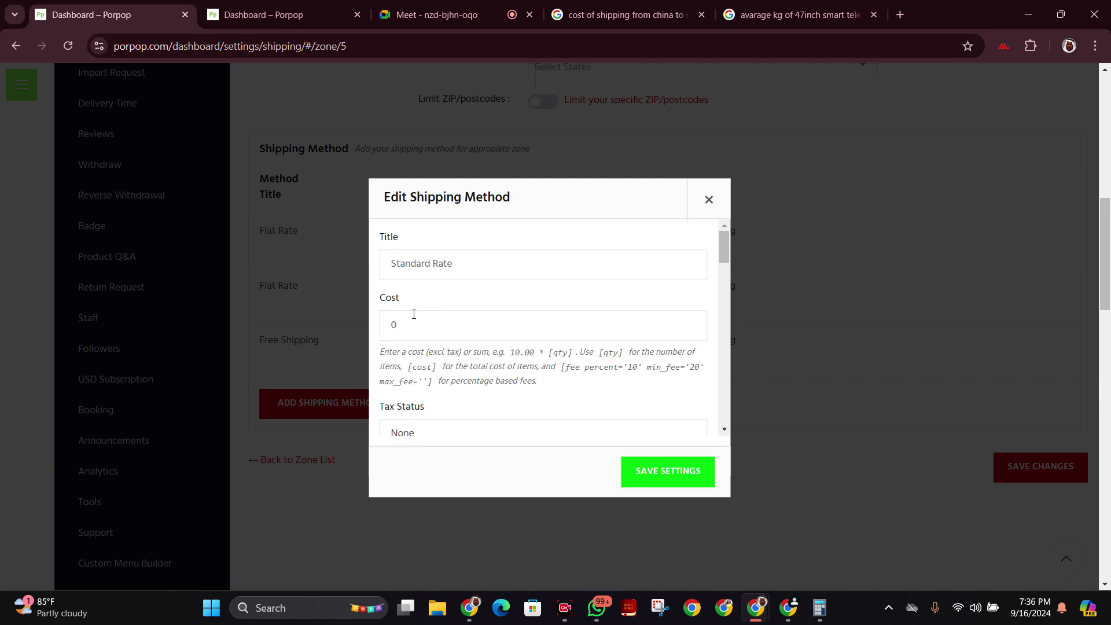
Set the Standard Rate cost to 74.2, checked in the calculator, and save it.
{"action": "left_click_drag", "start_coordinate": [405, 316], "coordinate": [375, 324]}
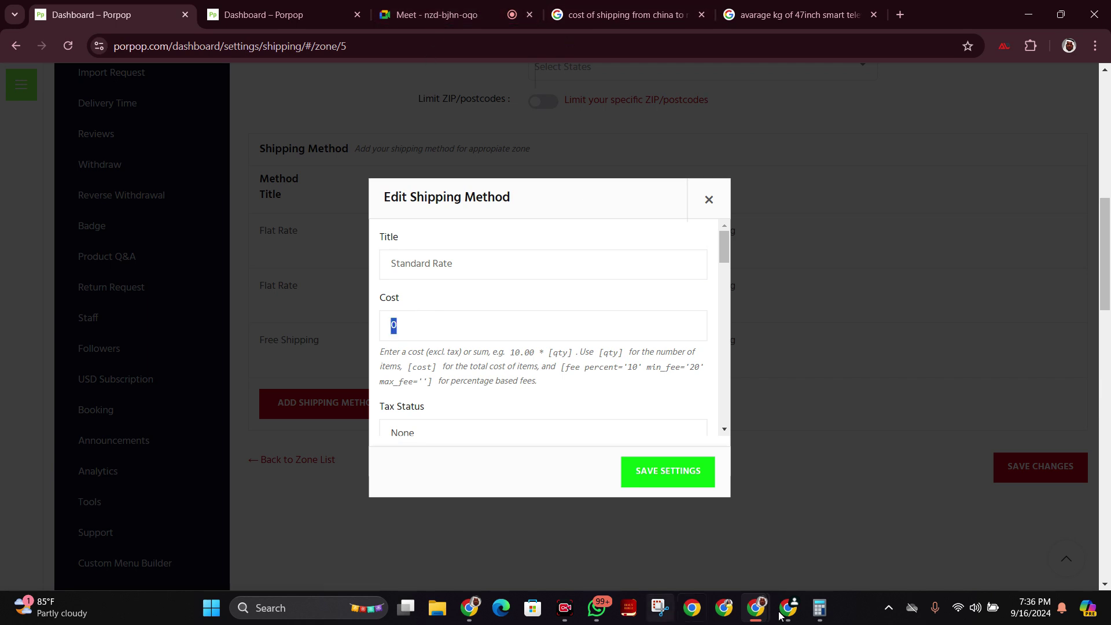
{"action": "left_click", "coordinate": [819, 608]}
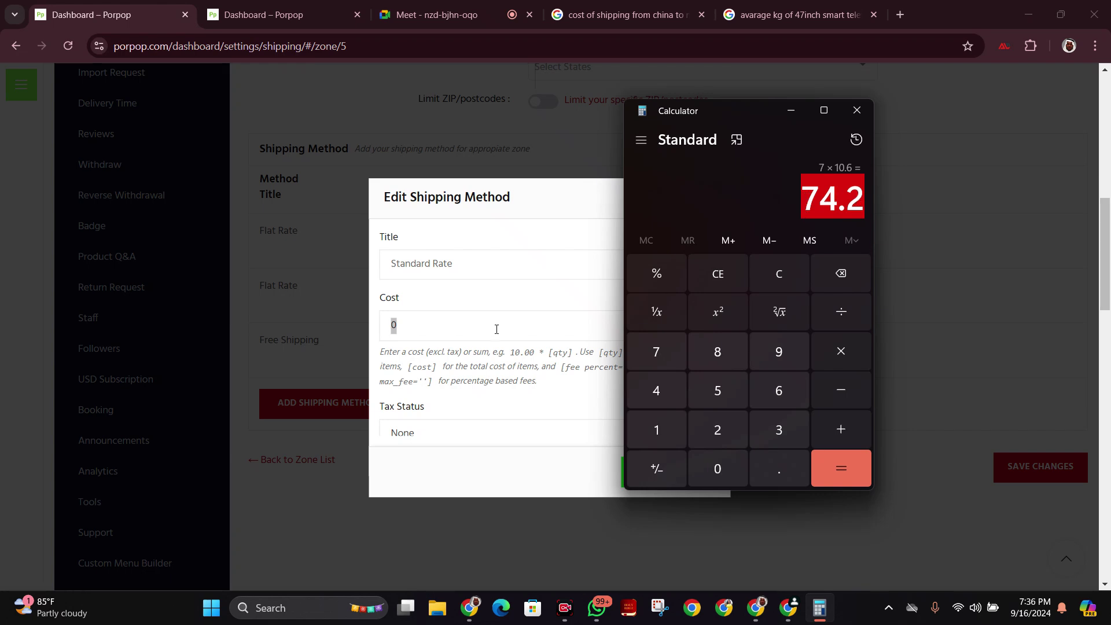
{"action": "key", "text": "alt+Tab"}
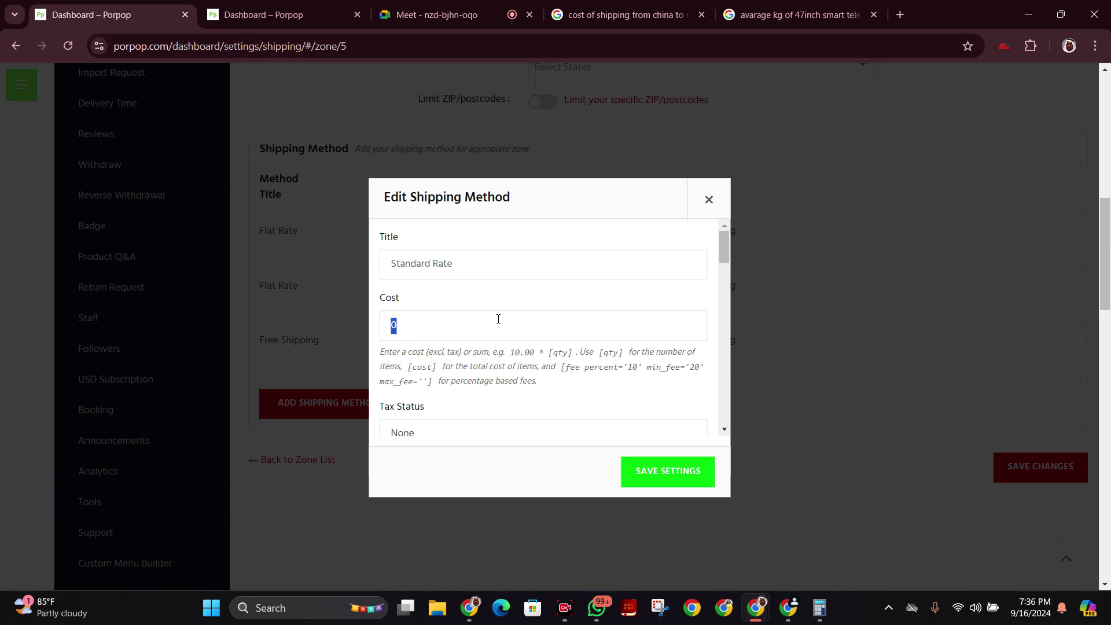
{"action": "type", "text": "74.2"}
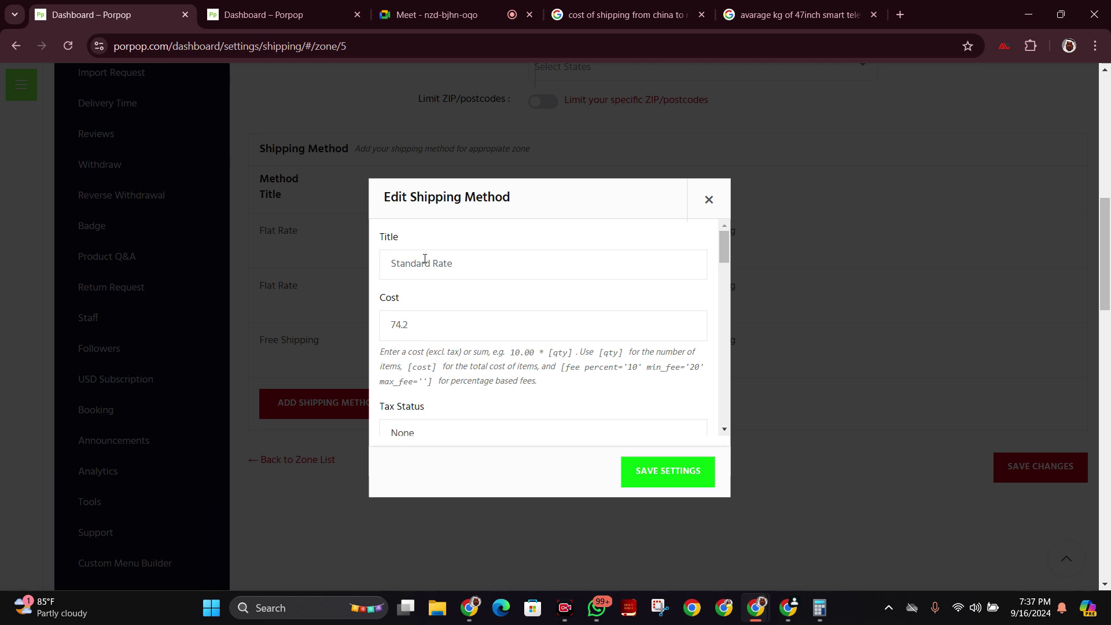
{"action": "left_click", "coordinate": [645, 474]}
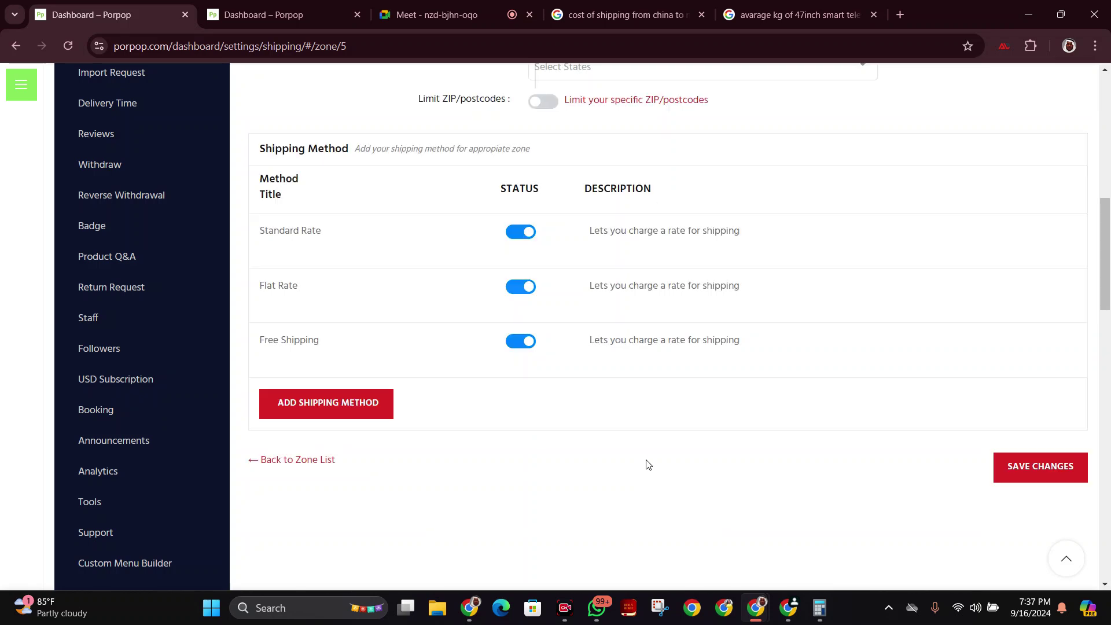
{"action": "left_click", "coordinate": [268, 250]}
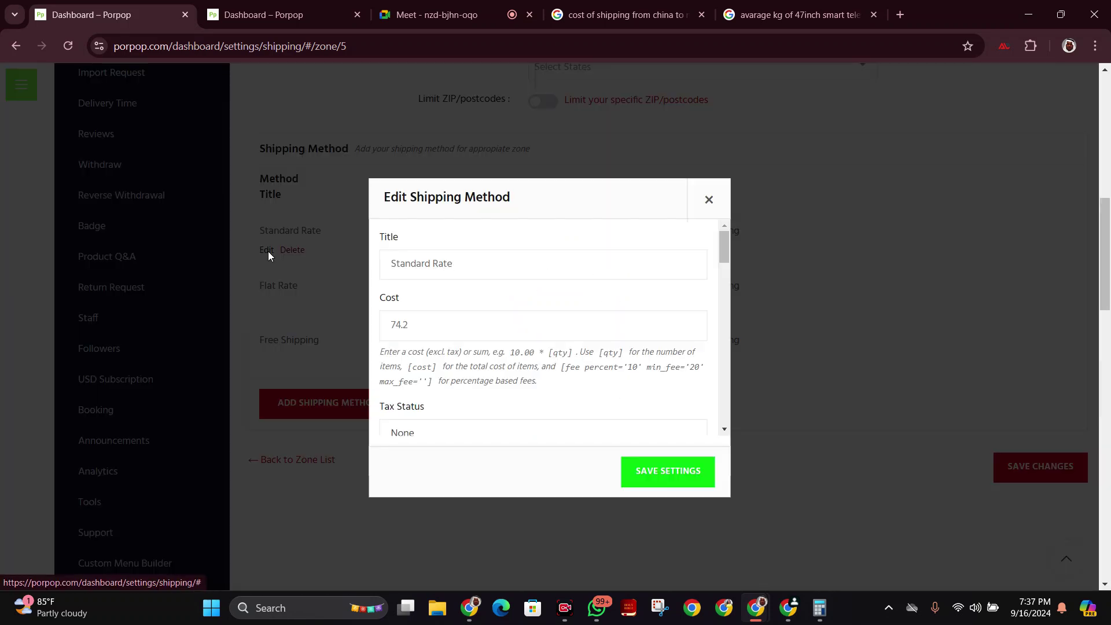
{"action": "left_click", "coordinate": [520, 264]}
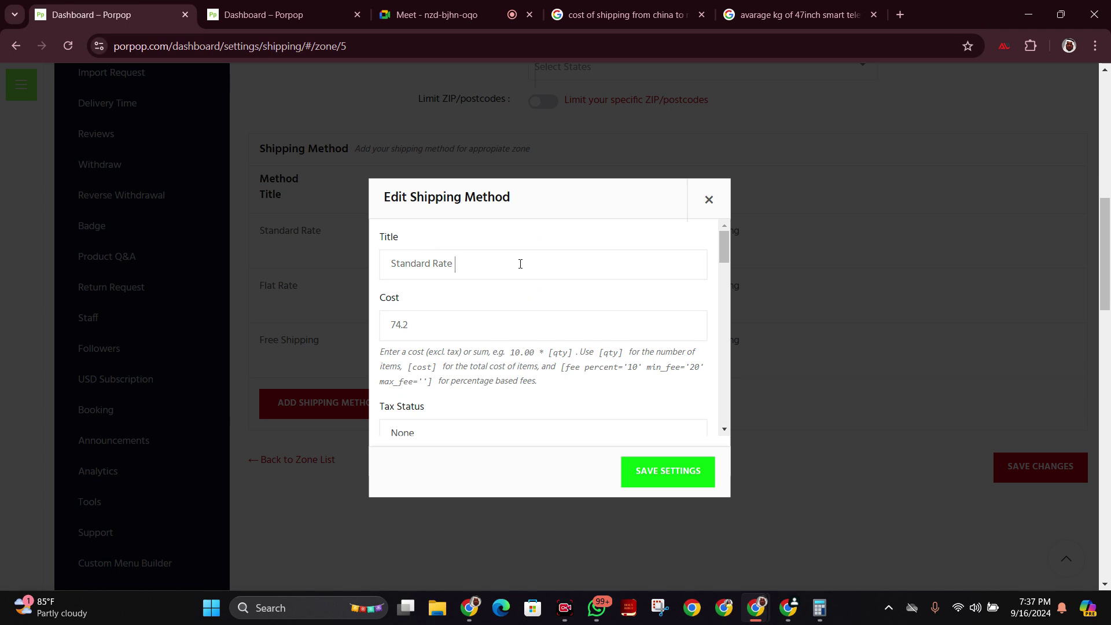
{"action": "scroll", "coordinate": [544, 324], "scroll_direction": "down", "scroll_amount": 7}
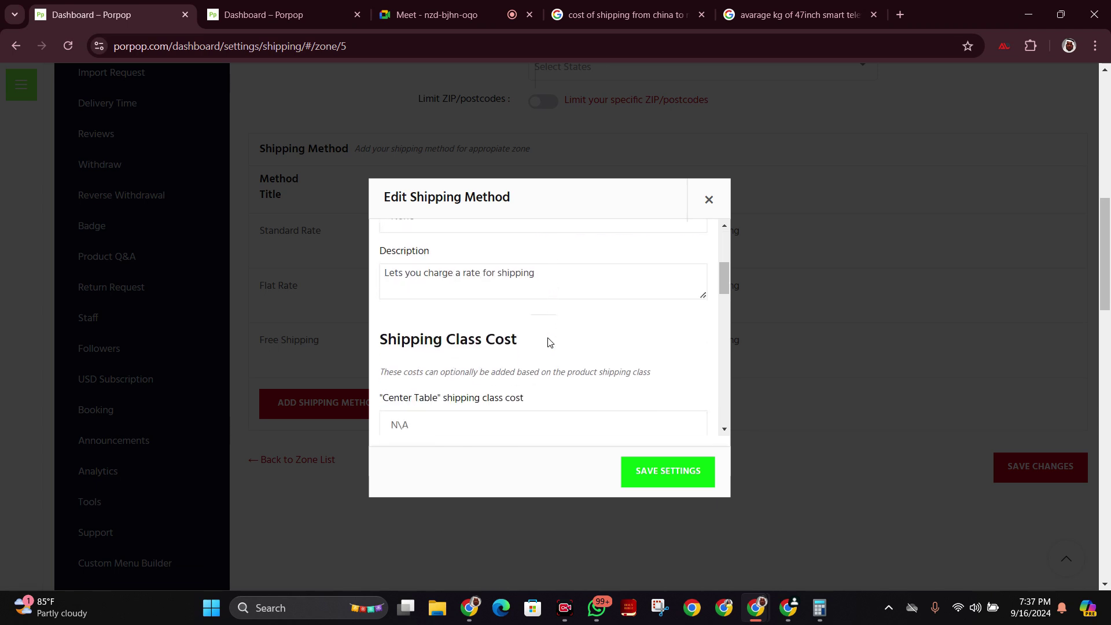
{"action": "scroll", "coordinate": [561, 330], "scroll_direction": "up", "scroll_amount": 1}
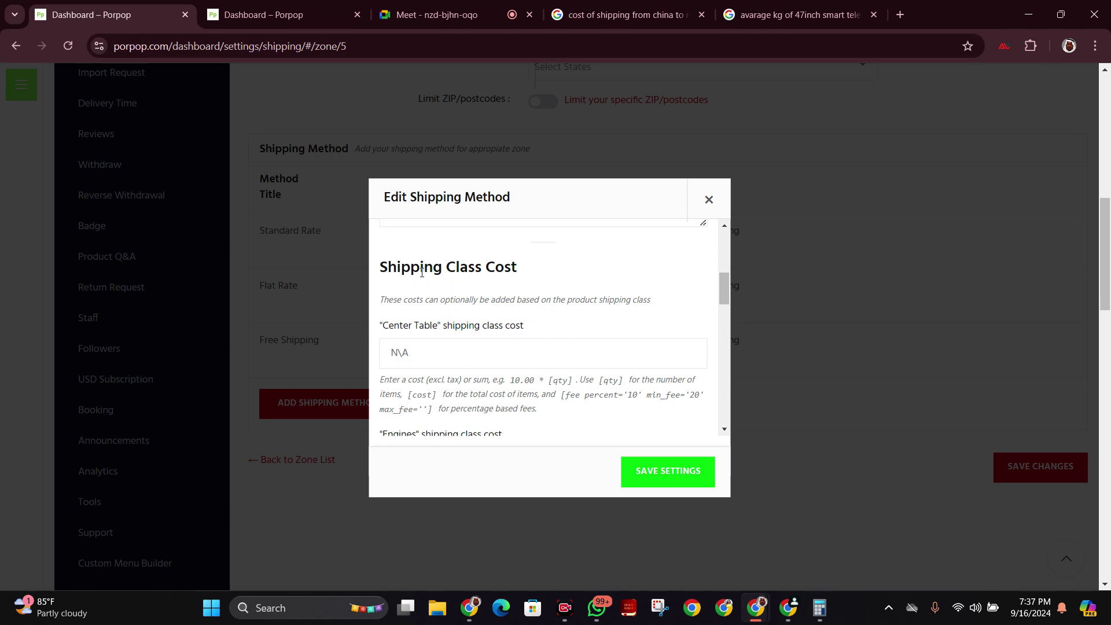
{"action": "scroll", "coordinate": [501, 339], "scroll_direction": "down", "scroll_amount": 1}
{"action": "scroll", "coordinate": [499, 341], "scroll_direction": "down", "scroll_amount": 10}
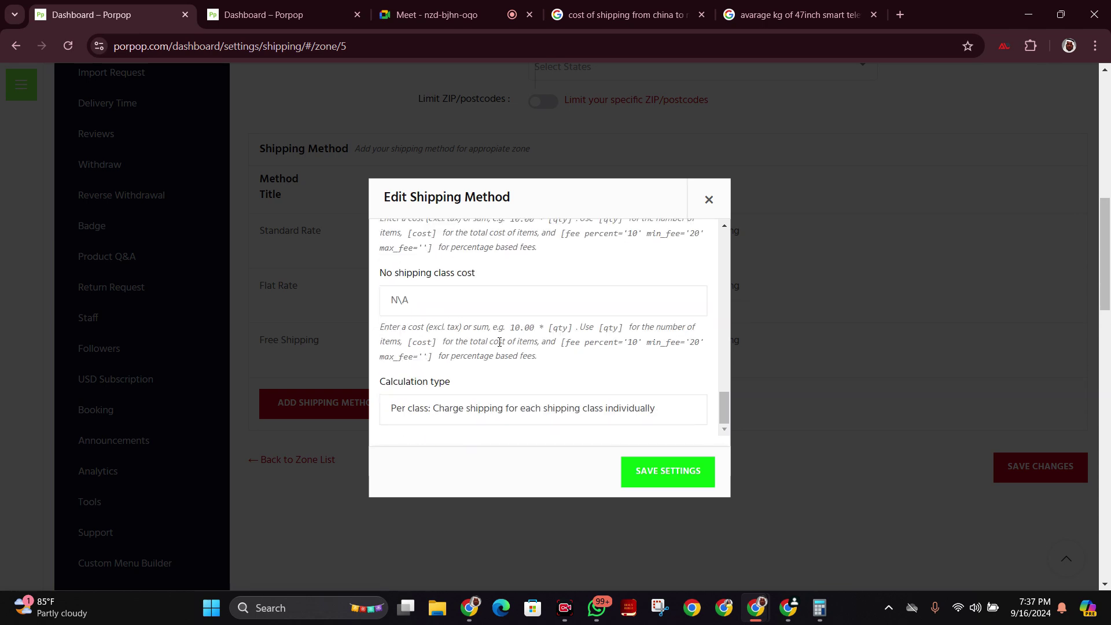
{"action": "left_click", "coordinate": [560, 413]}
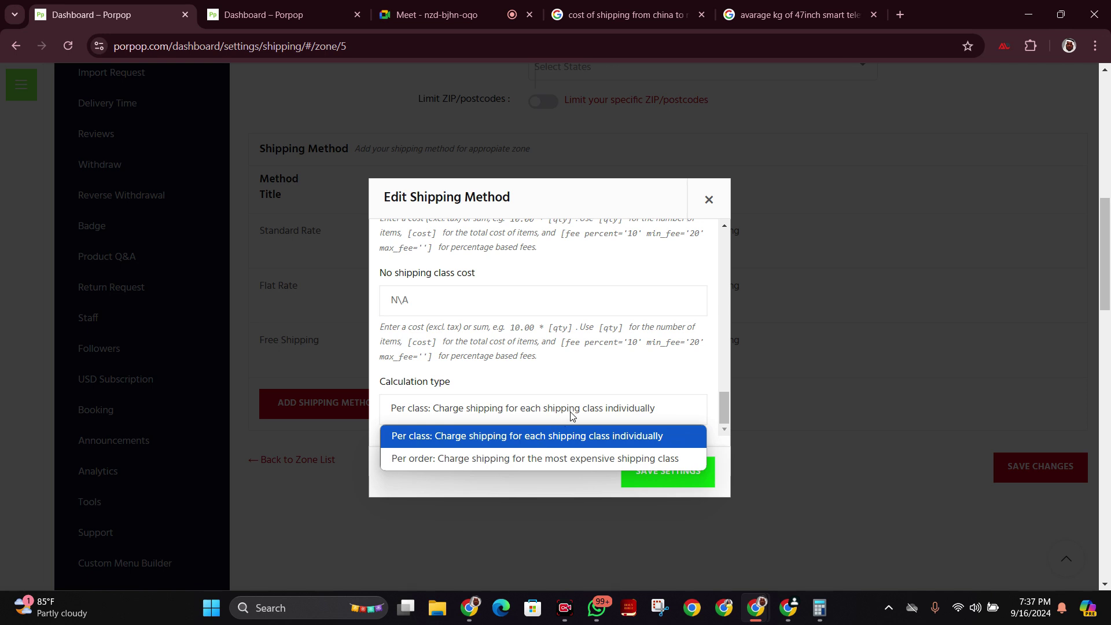
{"action": "left_click", "coordinate": [593, 370]}
{"action": "scroll", "coordinate": [597, 393], "scroll_direction": "up", "scroll_amount": 10}
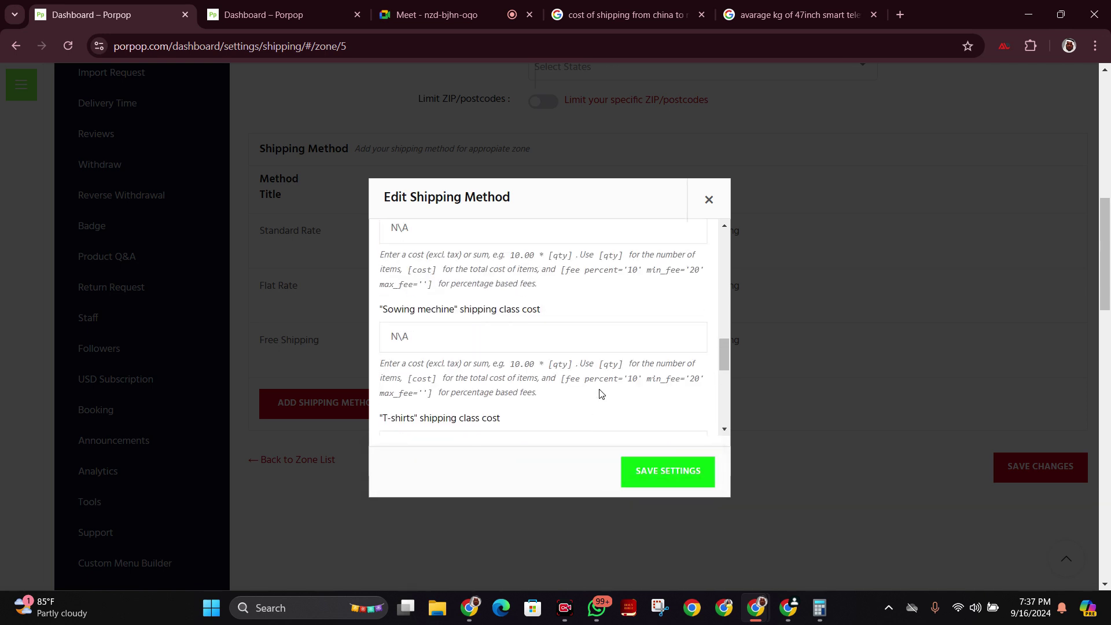
{"action": "scroll", "coordinate": [600, 390], "scroll_direction": "up", "scroll_amount": 8}
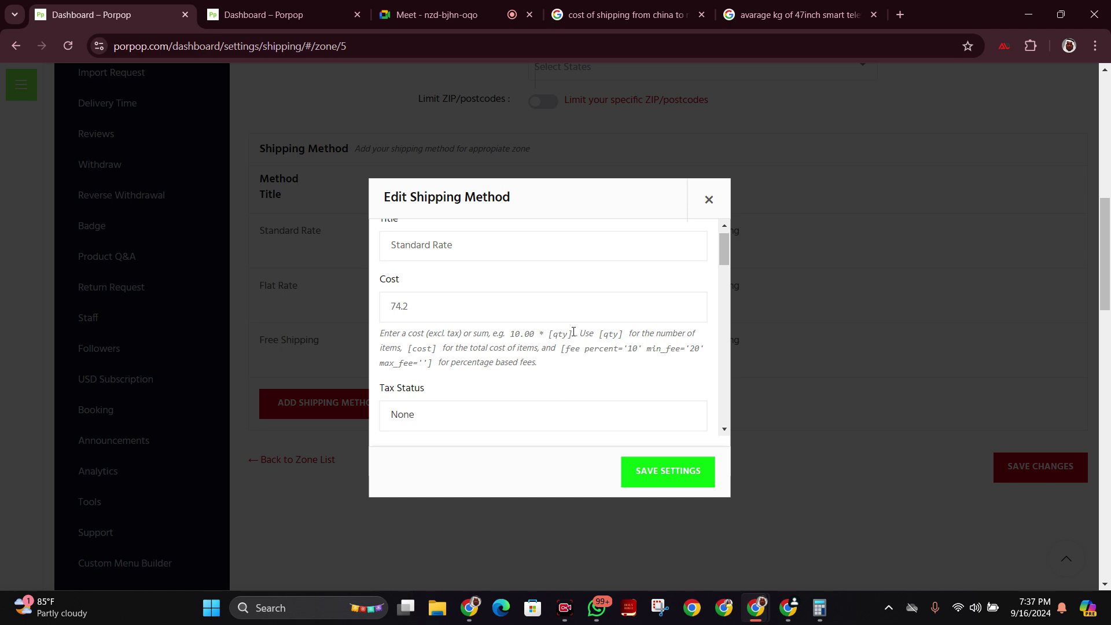
{"action": "scroll", "coordinate": [559, 382], "scroll_direction": "up", "scroll_amount": 1}
Append '{Delivery Days 17}' to the Standard Rate title.
{"action": "left_click", "coordinate": [616, 264]}
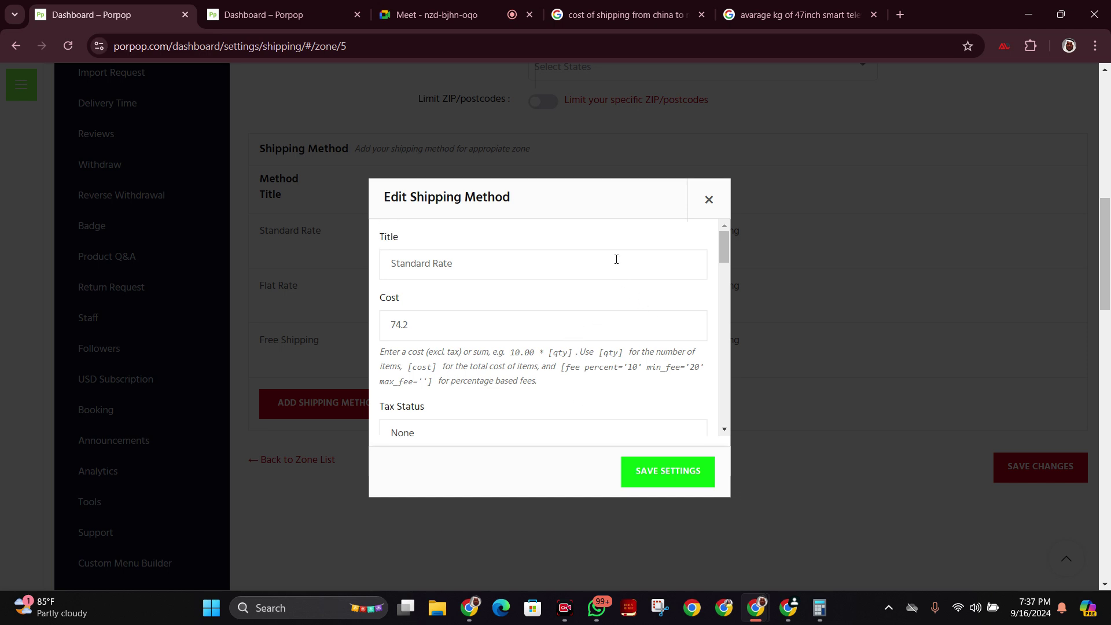
{"action": "type", "text": "("}
{"action": "type", "text": "Deliv"}
{"action": "type", "text": "er"}
{"action": "type", "text": "y "}
{"action": "type", "text": "d"}
{"action": "key", "text": "BackSpace"}
{"action": "type", "text": "S"}
{"action": "key", "text": "BackSpace"}
{"action": "type", "text": "Days 7"}
{"action": "key", "text": "BackSpace"}
{"action": "type", "text": "17"}
{"action": "type", "text": "}"}
Select the whole Standard Rate title for copying and save the method.
{"action": "left_click_drag", "start_coordinate": [457, 263], "coordinate": [528, 264]}
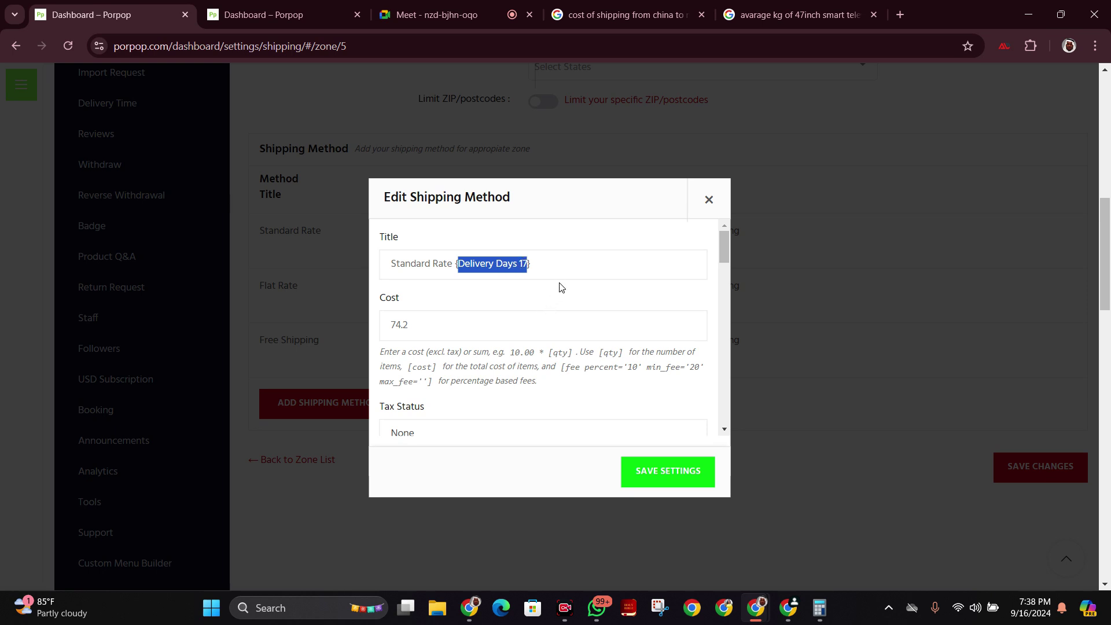
{"action": "left_click", "coordinate": [551, 253]}
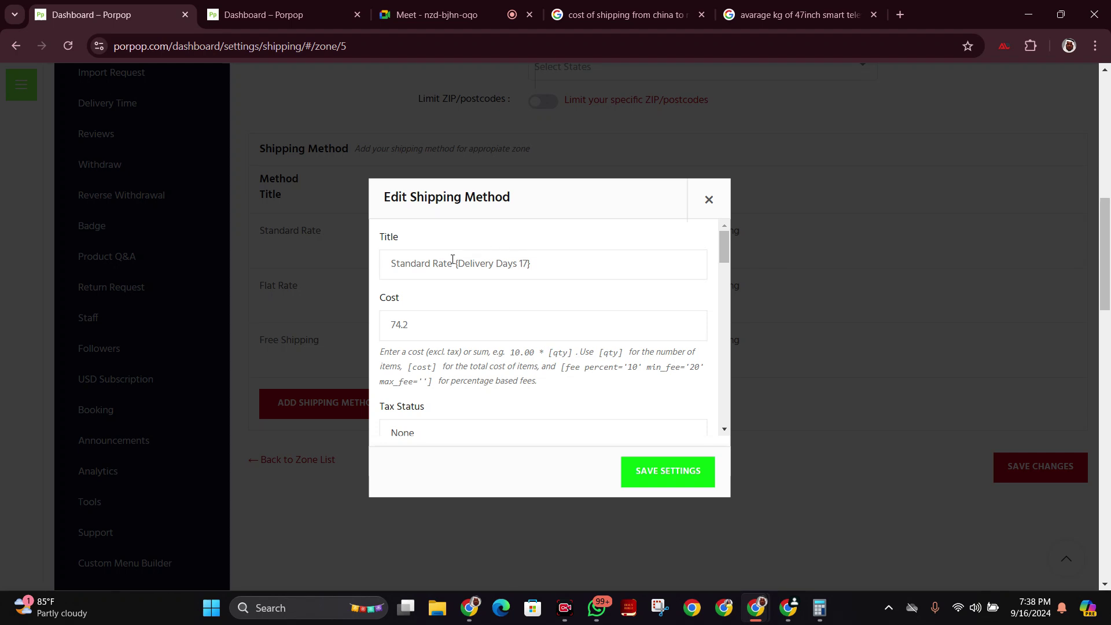
{"action": "left_click_drag", "start_coordinate": [453, 261], "coordinate": [532, 267]}
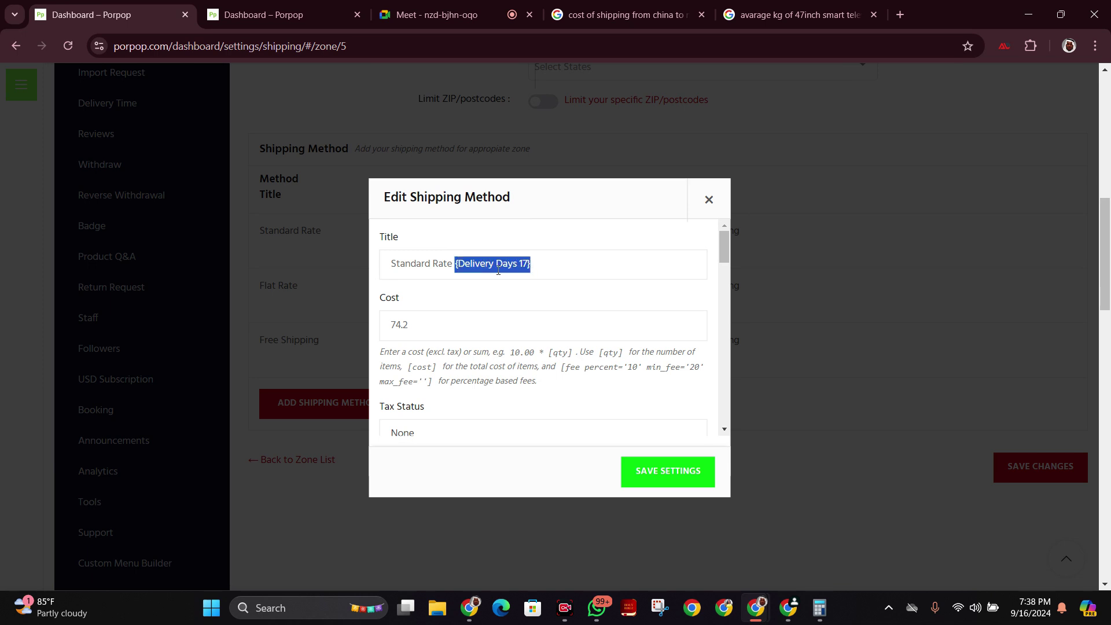
{"action": "left_click", "coordinate": [552, 265]}
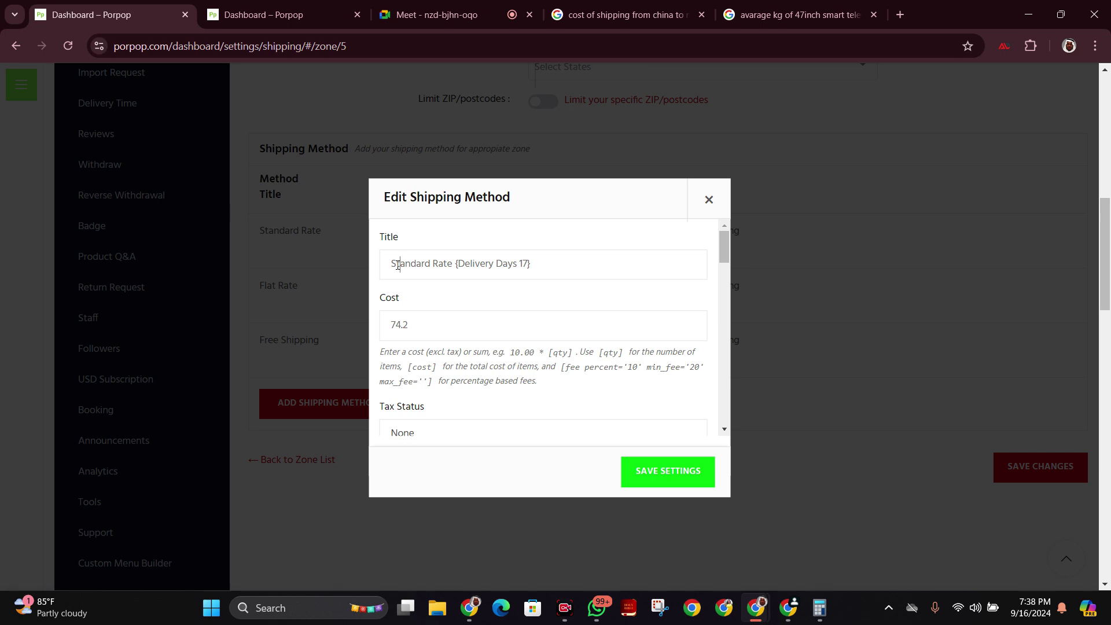
{"action": "left_click", "coordinate": [398, 265]}
{"action": "left_click_drag", "start_coordinate": [454, 264], "coordinate": [529, 265]}
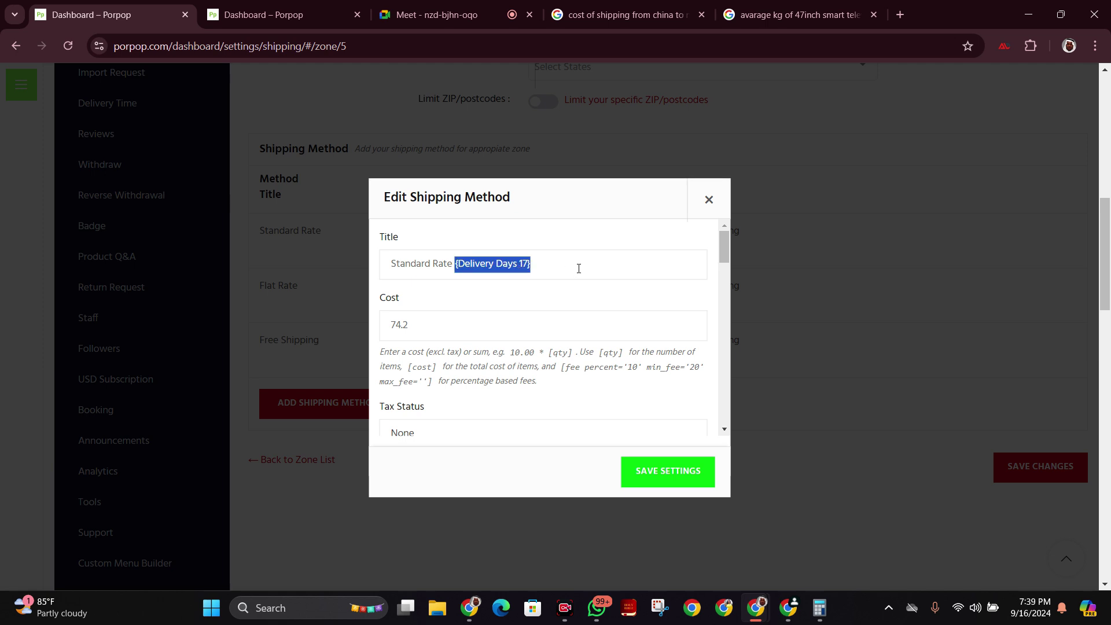
{"action": "triple_click", "coordinate": [508, 262]}
{"action": "key", "text": "ctrl+c"}
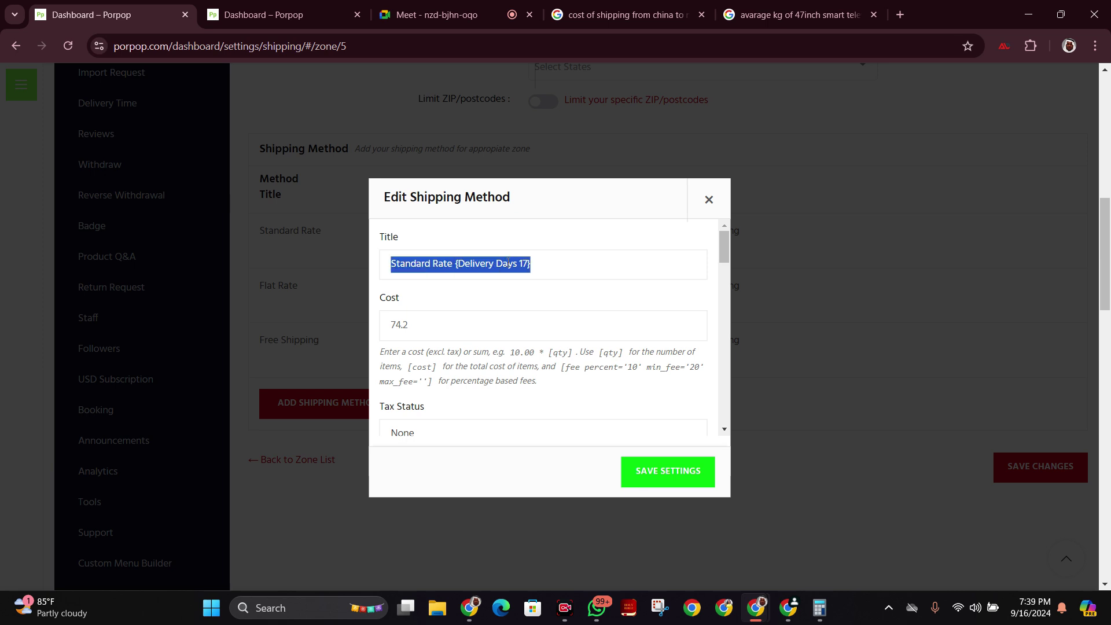
{"action": "left_click", "coordinate": [666, 481]}
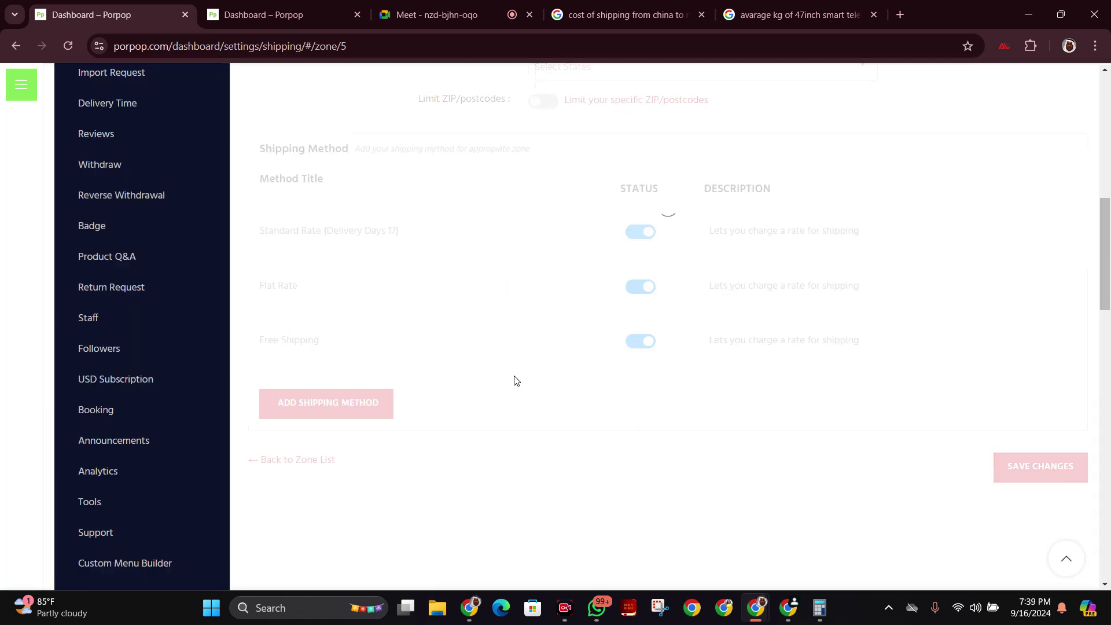
Retitle the second method to 'Flat Rate {Delivery Days 32}' using the pasted title.
{"action": "left_click", "coordinate": [266, 305]}
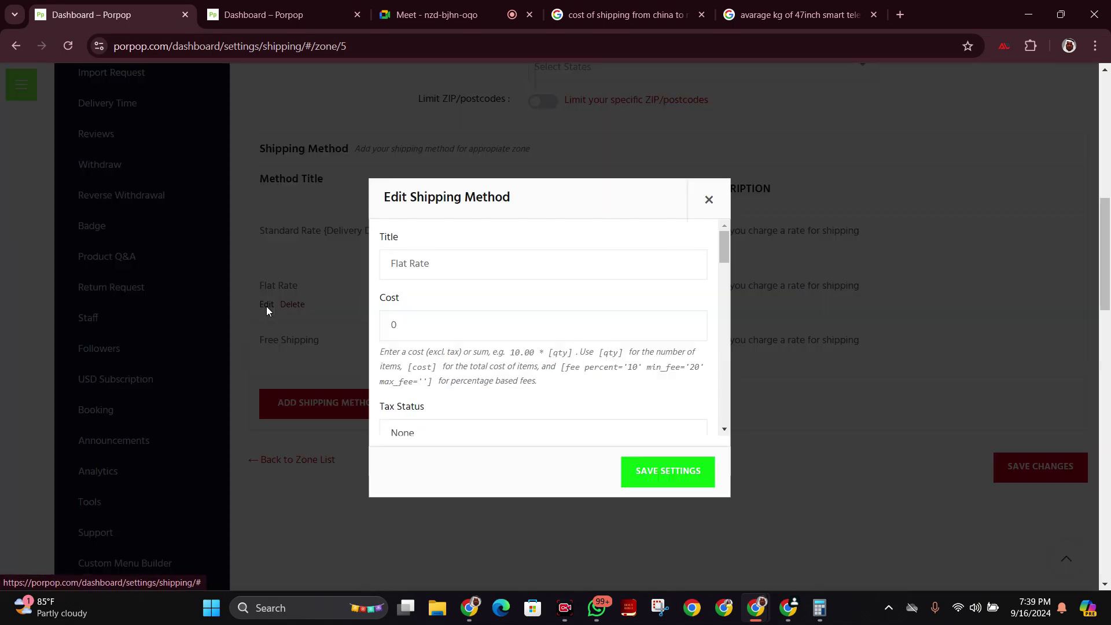
{"action": "double_click", "coordinate": [399, 261]}
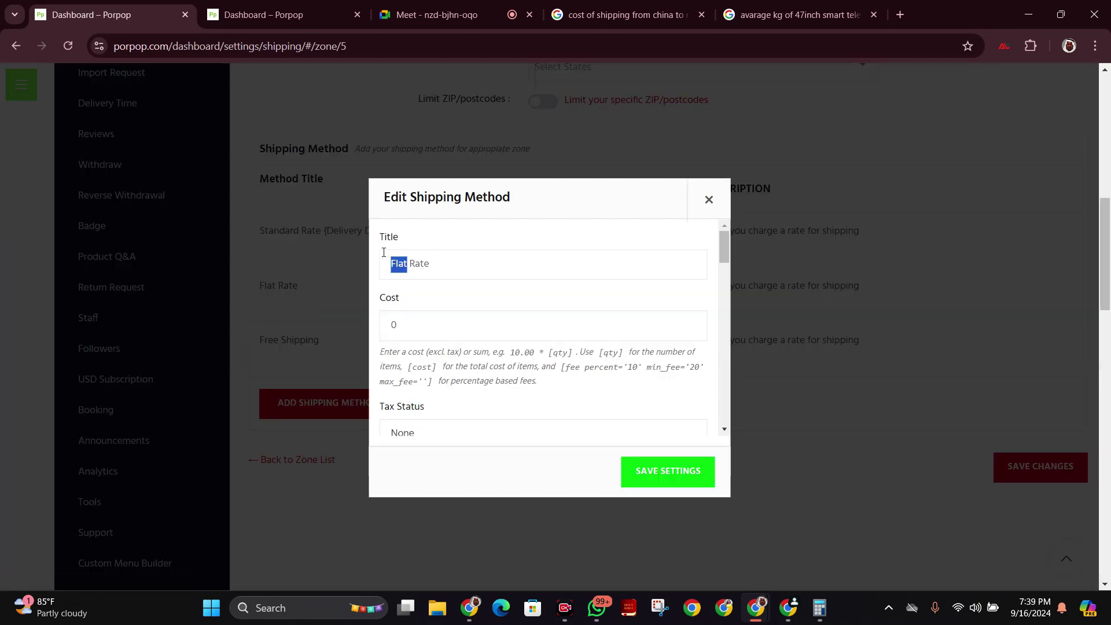
{"action": "left_click", "coordinate": [497, 258]}
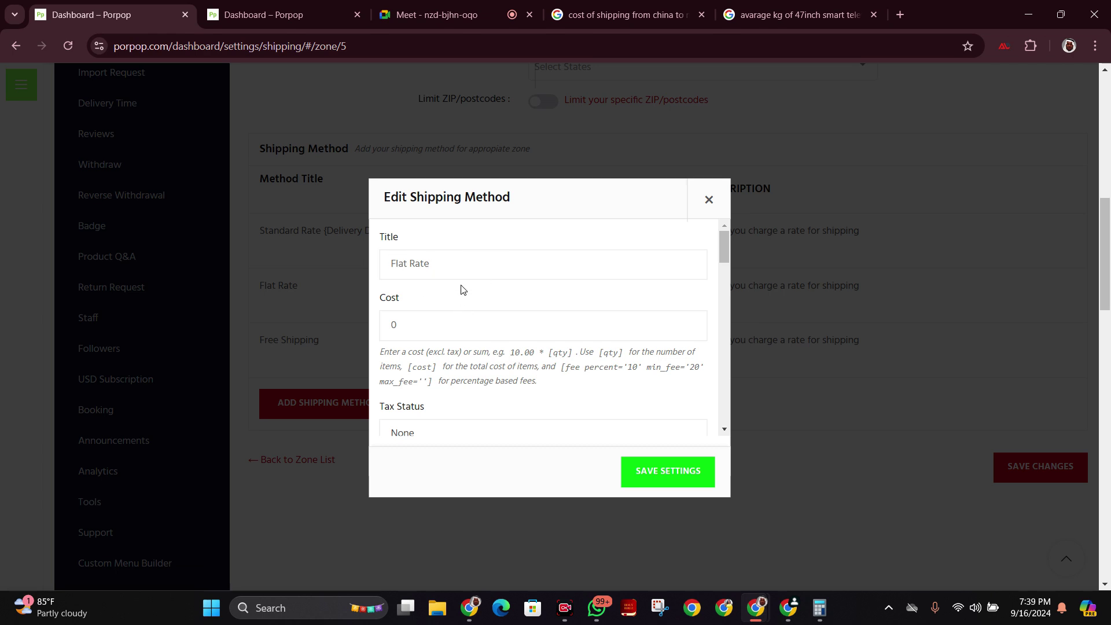
{"action": "key", "text": "ctrl+v"}
{"action": "left_click_drag", "start_coordinate": [495, 257], "coordinate": [429, 252]}
{"action": "key", "text": "BackSpace"}
{"action": "left_click_drag", "start_coordinate": [495, 262], "coordinate": [504, 264]}
{"action": "type", "text": "32"}
Set the Flat Rate cost to 5 and switch to the Google Meet call.
{"action": "left_click_drag", "start_coordinate": [422, 318], "coordinate": [370, 332]}
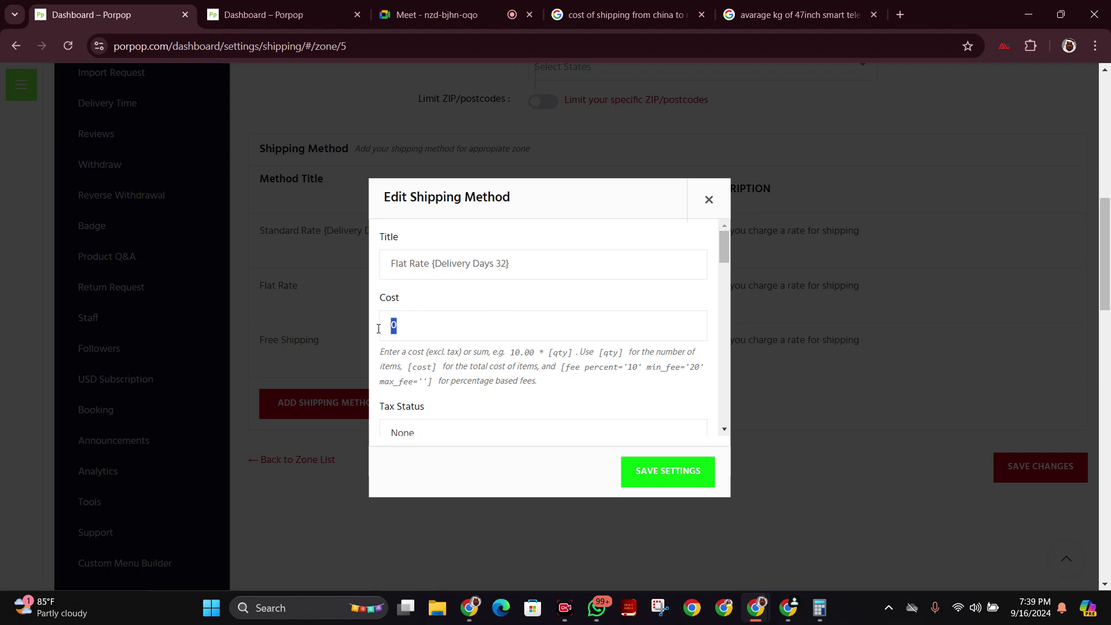
{"action": "left_click", "coordinate": [821, 608]}
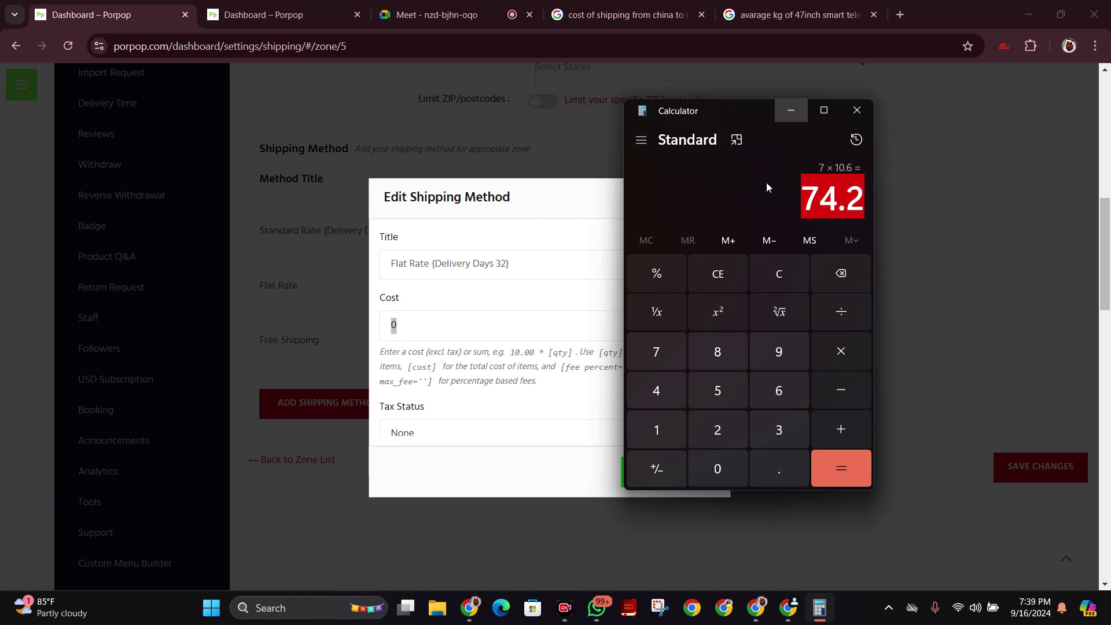
{"action": "left_click", "coordinate": [790, 110]}
{"action": "type", "text": "5"}
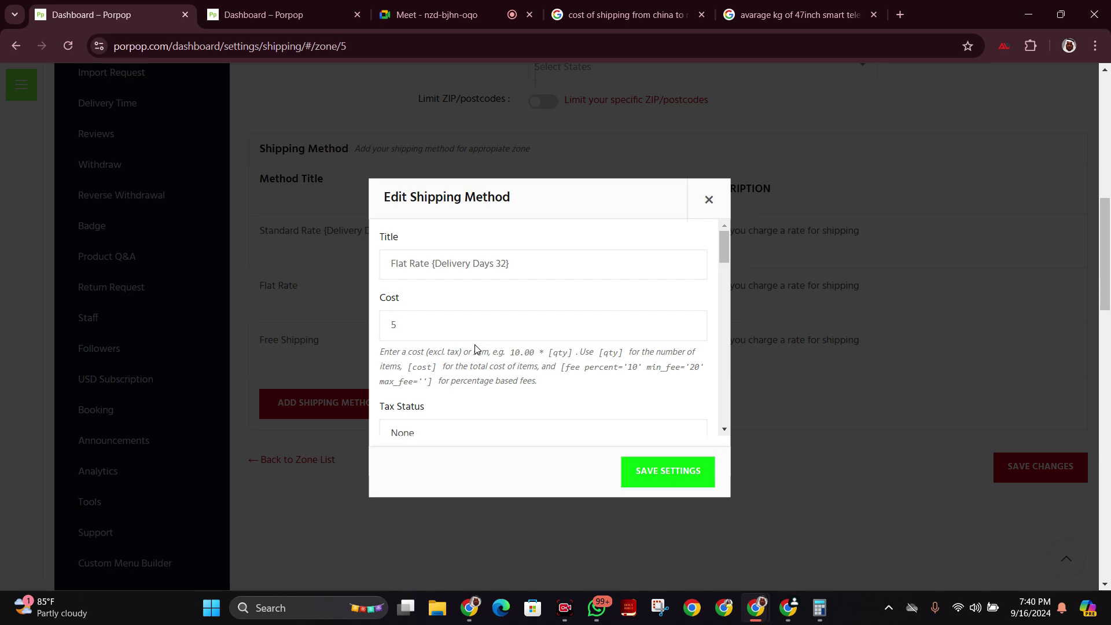
{"action": "left_click", "coordinate": [458, 15]}
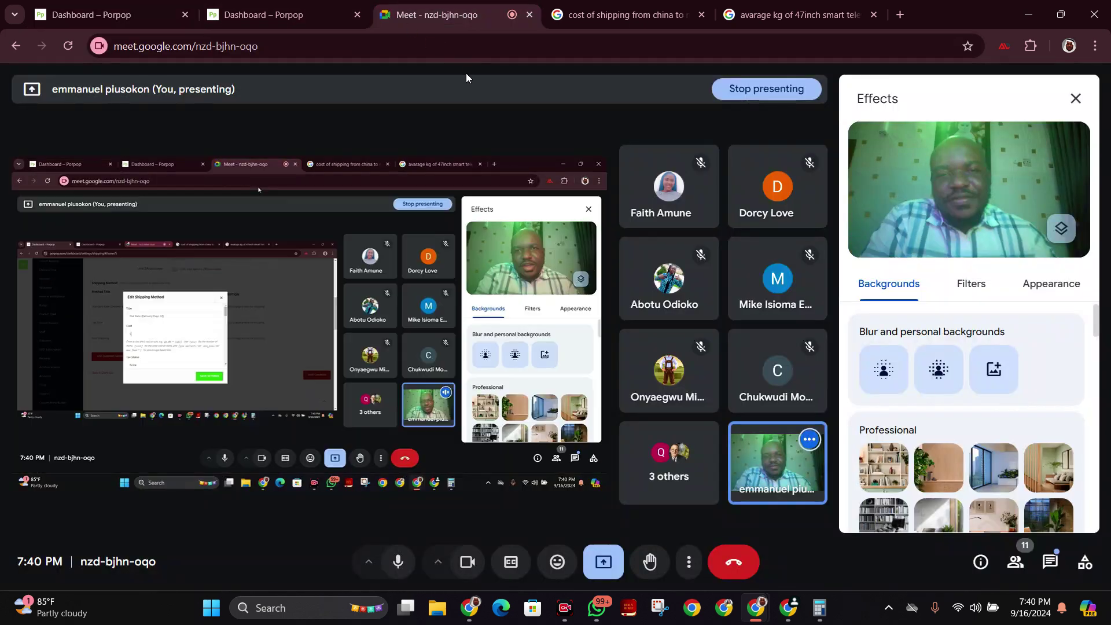
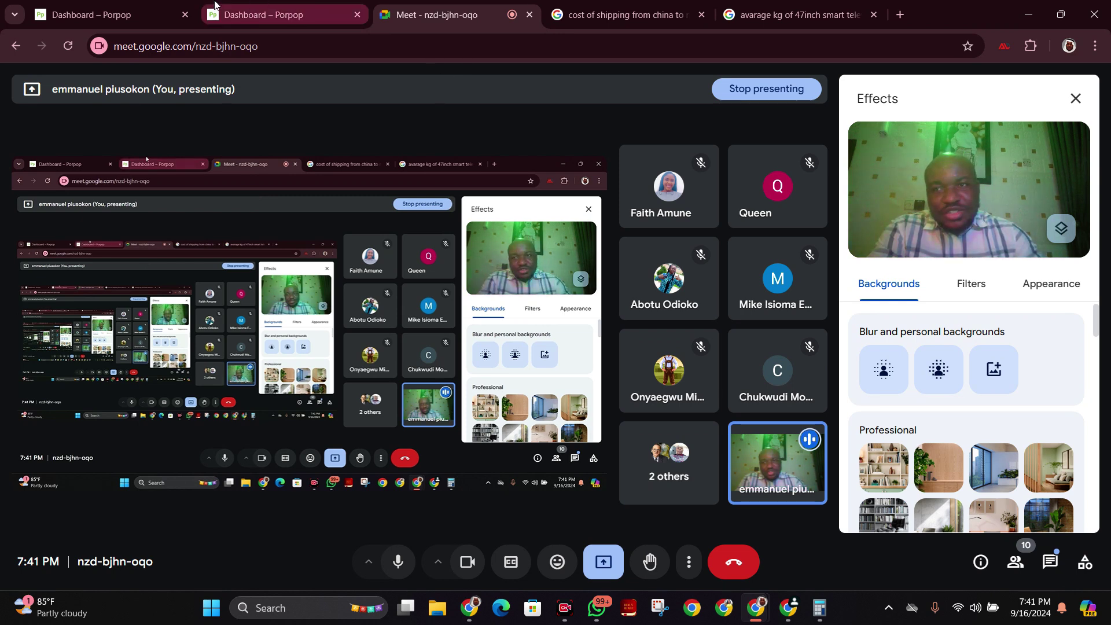
Back in Porpop, look over the '{Delivery Days 32}' ending of the Flat Rate title.
{"action": "left_click", "coordinate": [130, 7]}
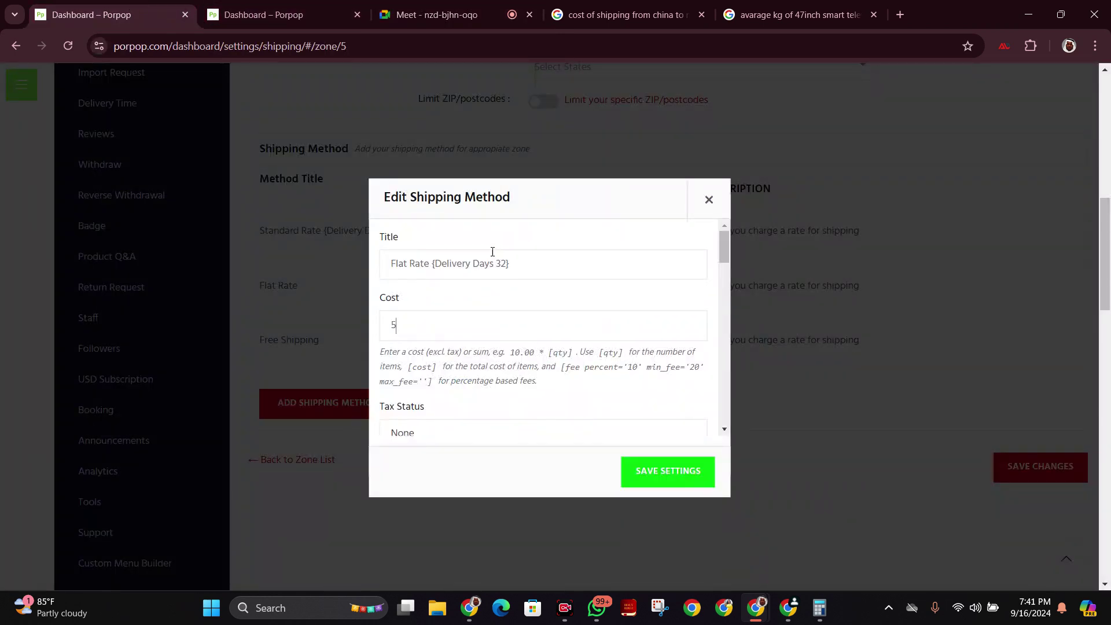
{"action": "left_click_drag", "start_coordinate": [496, 258], "coordinate": [511, 259]}
{"action": "left_click", "coordinate": [511, 259]}
{"action": "left_click_drag", "start_coordinate": [495, 260], "coordinate": [513, 262]}
{"action": "left_click", "coordinate": [528, 268]}
{"action": "left_click_drag", "start_coordinate": [492, 258], "coordinate": [524, 260]}
{"action": "left_click", "coordinate": [523, 260]}
Change the Flat Rate cost from 5 to 4 and save the method.
{"action": "left_click_drag", "start_coordinate": [395, 326], "coordinate": [382, 314]}
{"action": "type", "text": "4"}
{"action": "left_click_drag", "start_coordinate": [615, 222], "coordinate": [721, 373]}
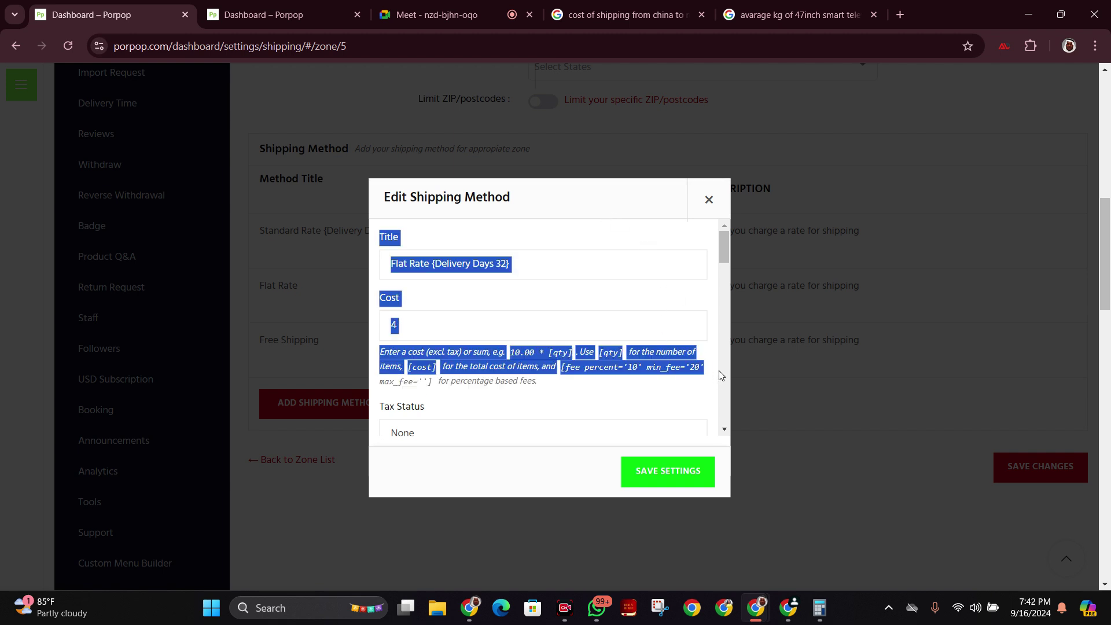
{"action": "left_click", "coordinate": [676, 302]}
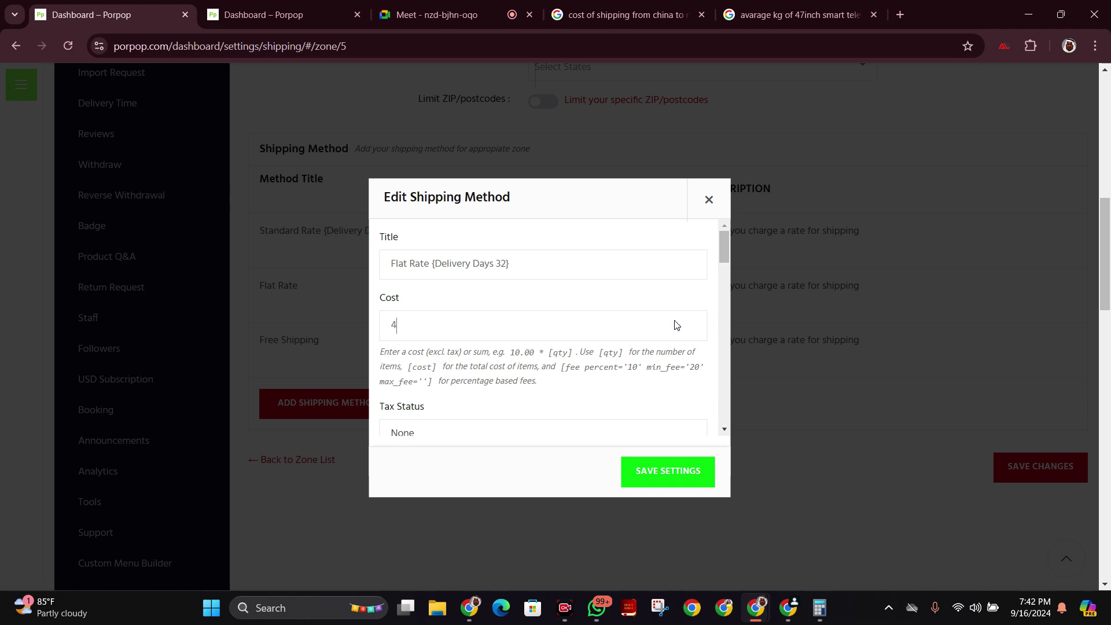
{"action": "left_click", "coordinate": [684, 481]}
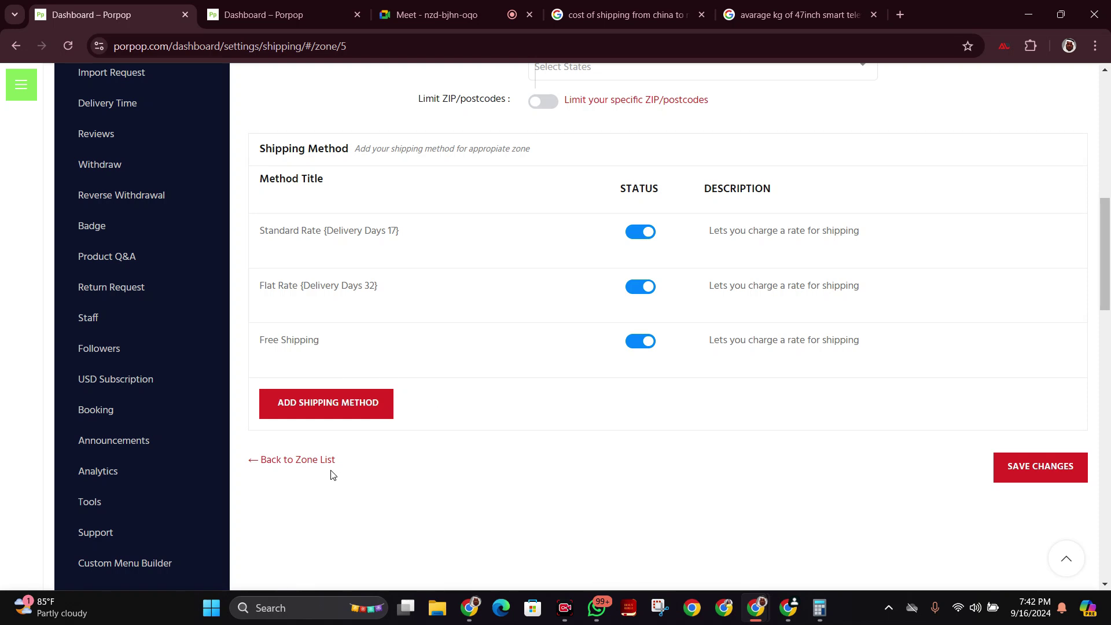
Edit the Free Shipping method and expand its 'Free Shipping Requires' options, still No Requirement.
{"action": "left_click", "coordinate": [266, 360]}
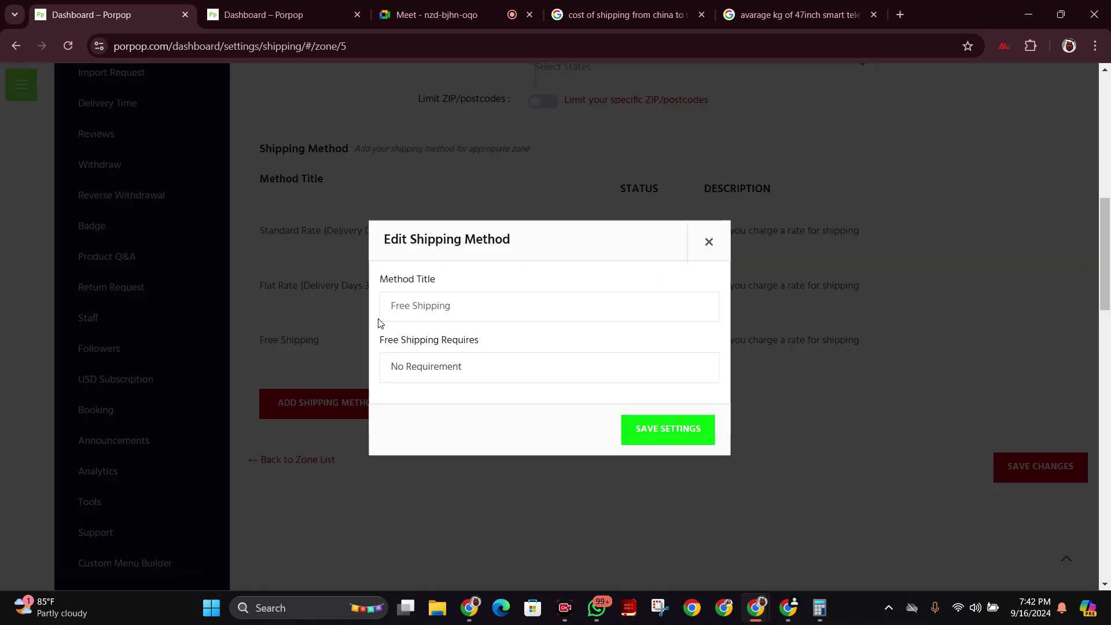
{"action": "left_click", "coordinate": [483, 304]}
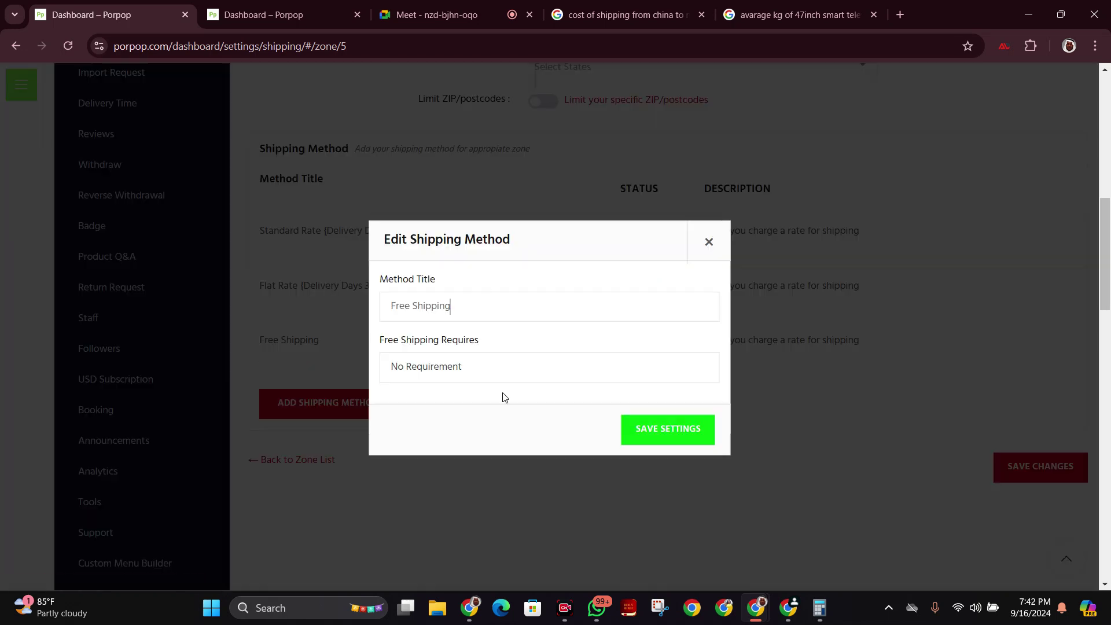
{"action": "left_click", "coordinate": [508, 371]}
{"action": "scroll", "coordinate": [573, 290], "scroll_direction": "down", "scroll_amount": 3}
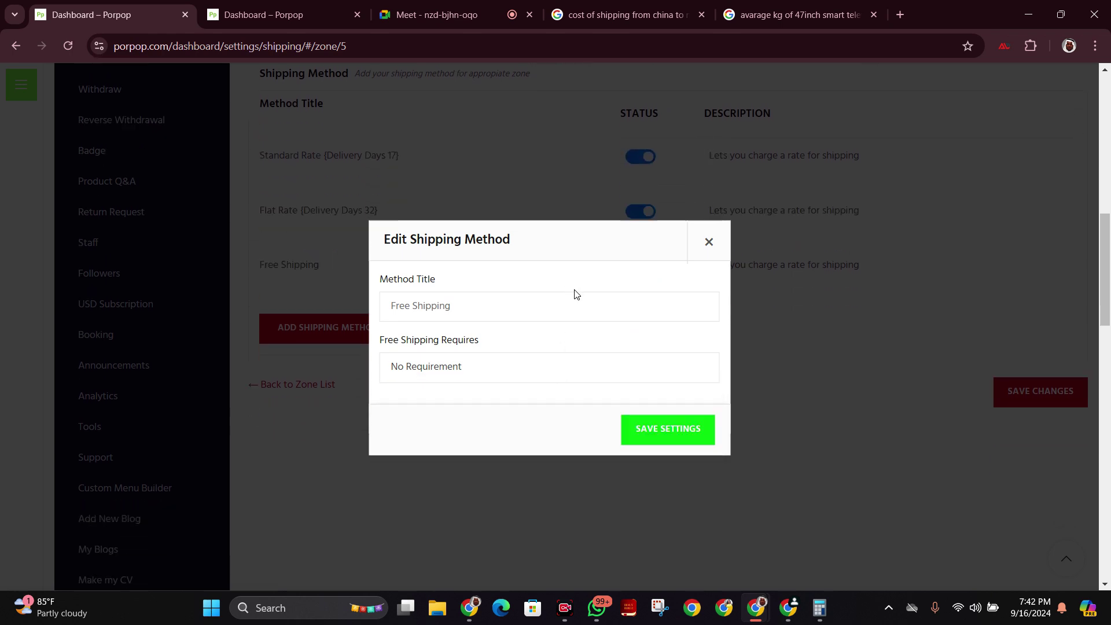
{"action": "left_click", "coordinate": [576, 379]}
{"action": "left_click_drag", "start_coordinate": [584, 265], "coordinate": [597, 168]}
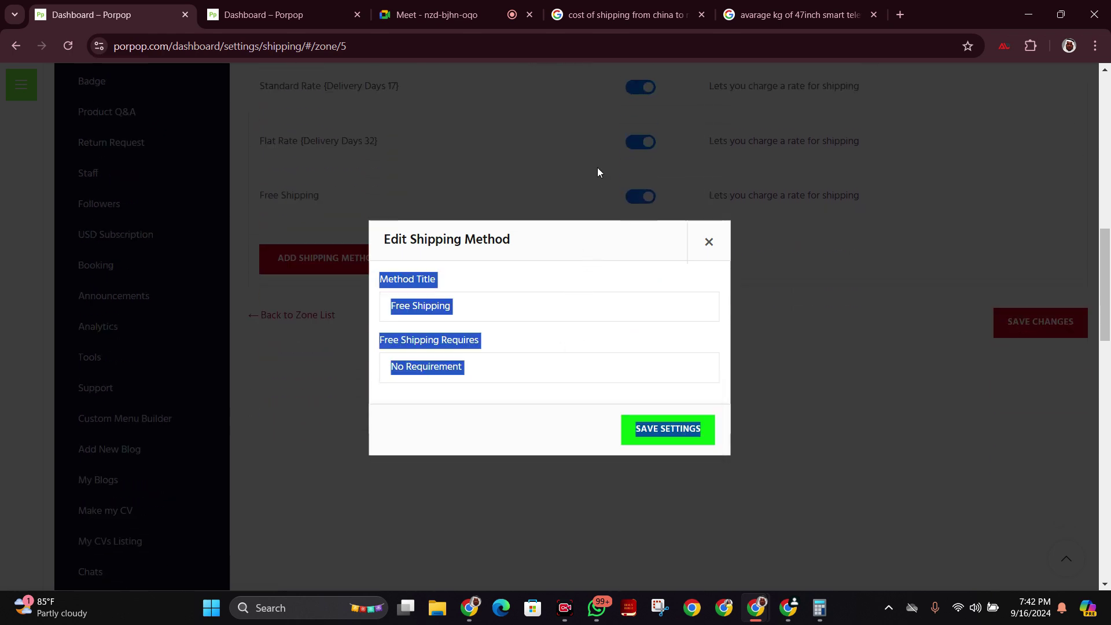
{"action": "left_click", "coordinate": [610, 373]}
{"action": "left_click", "coordinate": [635, 339]}
{"action": "left_click", "coordinate": [635, 340]}
{"action": "left_click", "coordinate": [581, 374]}
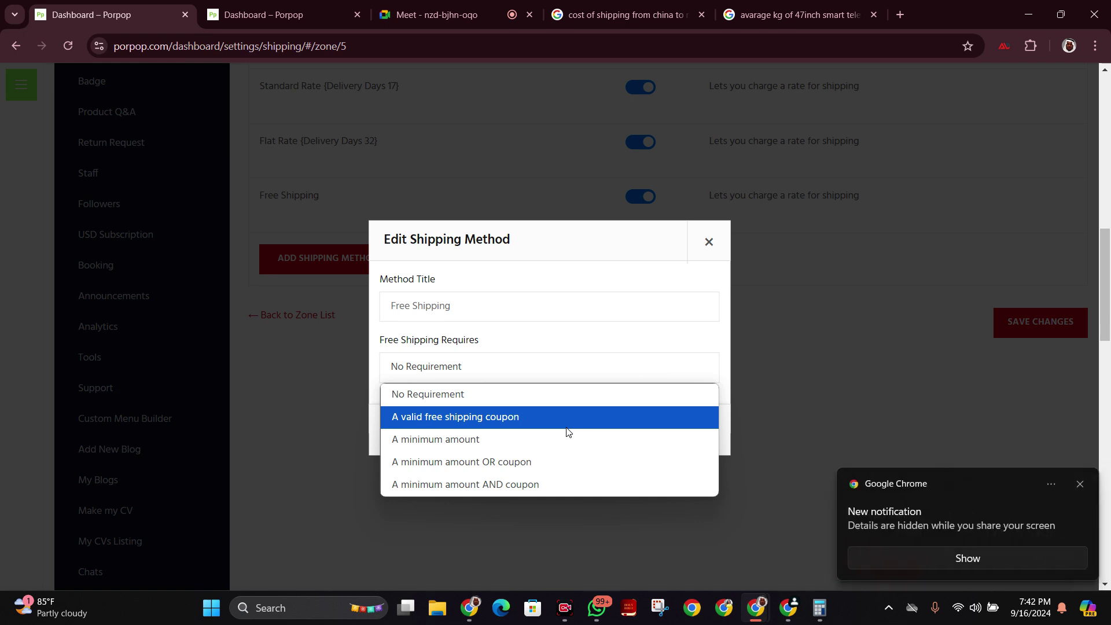
{"action": "left_click", "coordinate": [1074, 485]}
{"action": "left_click", "coordinate": [640, 367]}
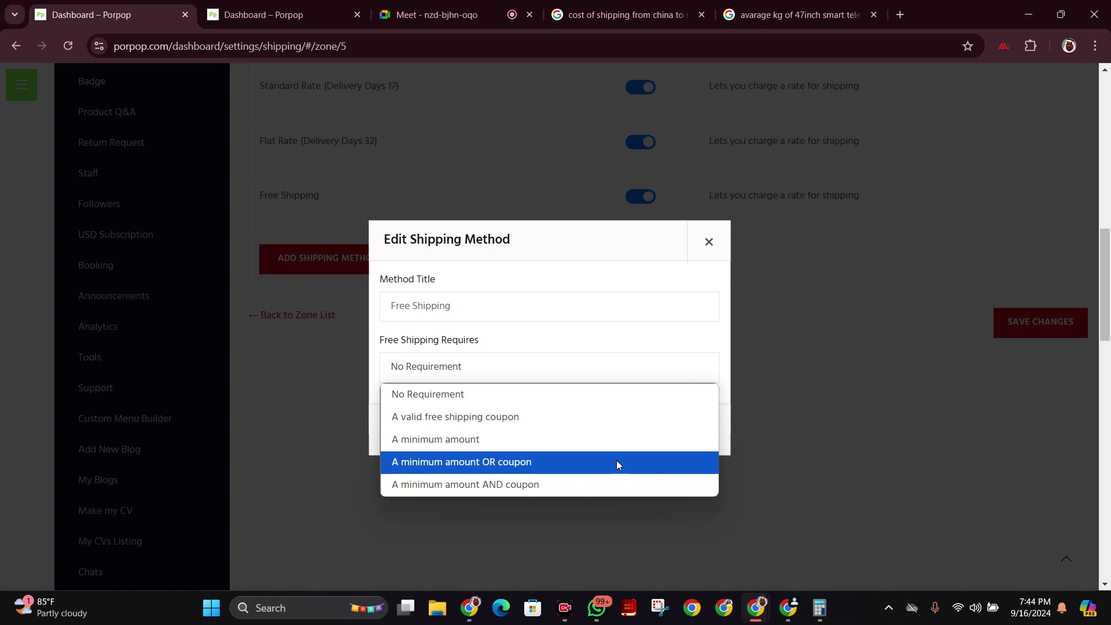
Make Free Shipping require 'A minimum amount OR coupon', leaving the before-coupon-discount option off.
{"action": "left_click", "coordinate": [617, 462]}
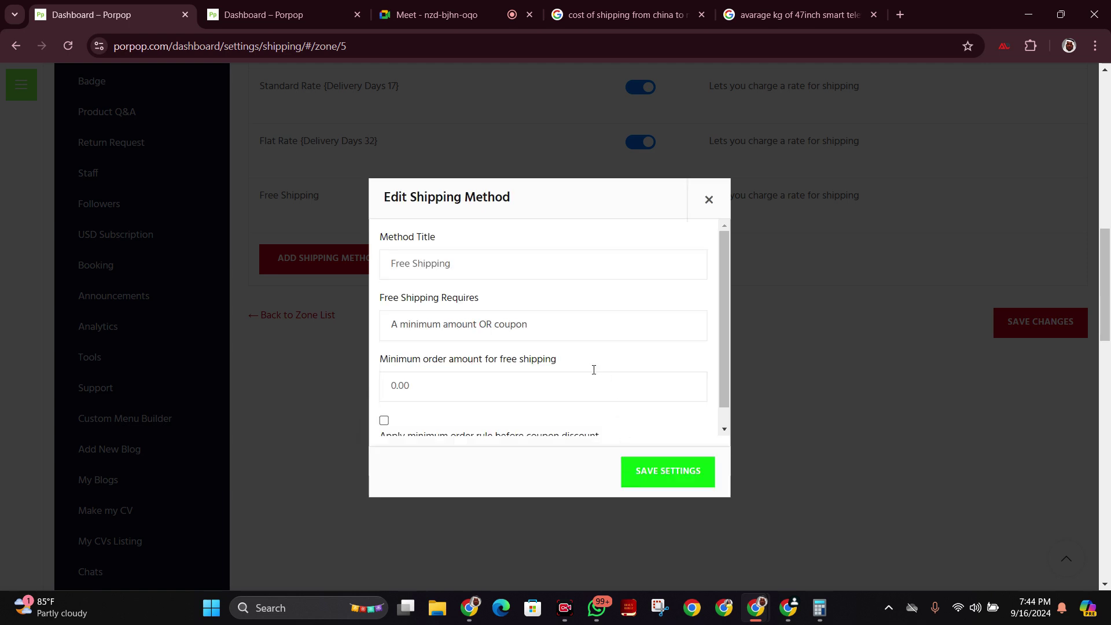
{"action": "left_click", "coordinate": [595, 325]}
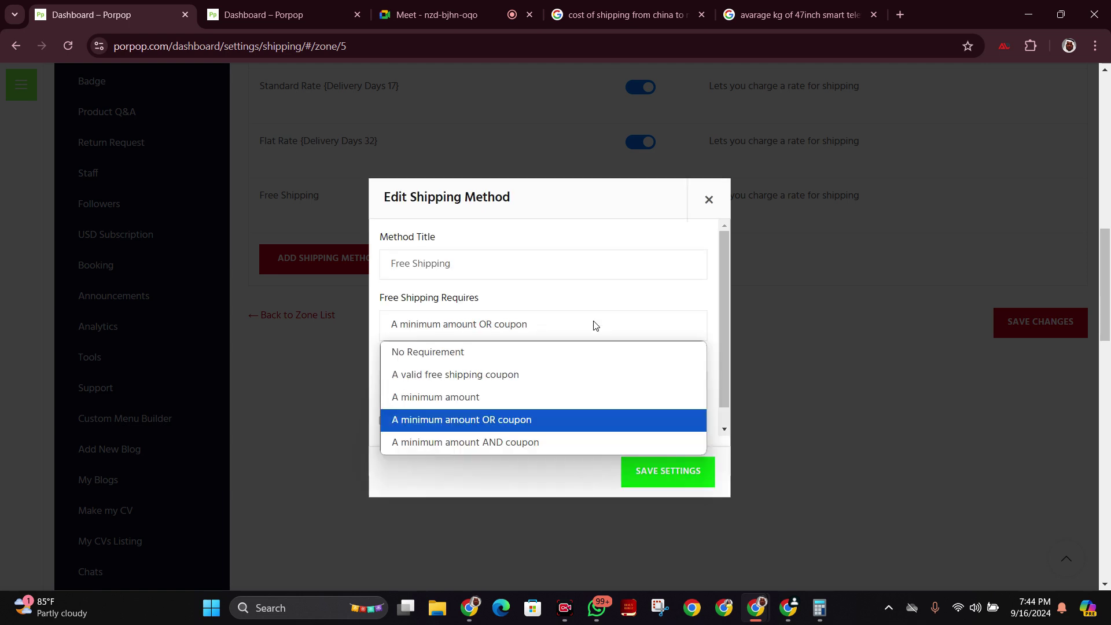
{"action": "left_click", "coordinate": [608, 302]}
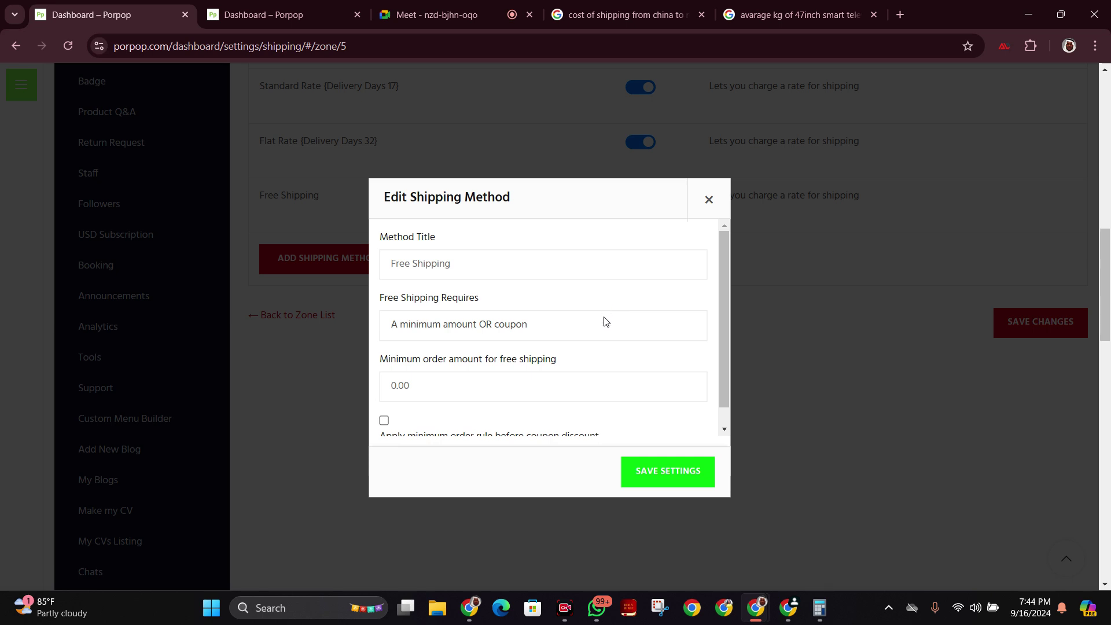
{"action": "scroll", "coordinate": [607, 335], "scroll_direction": "down", "scroll_amount": 1}
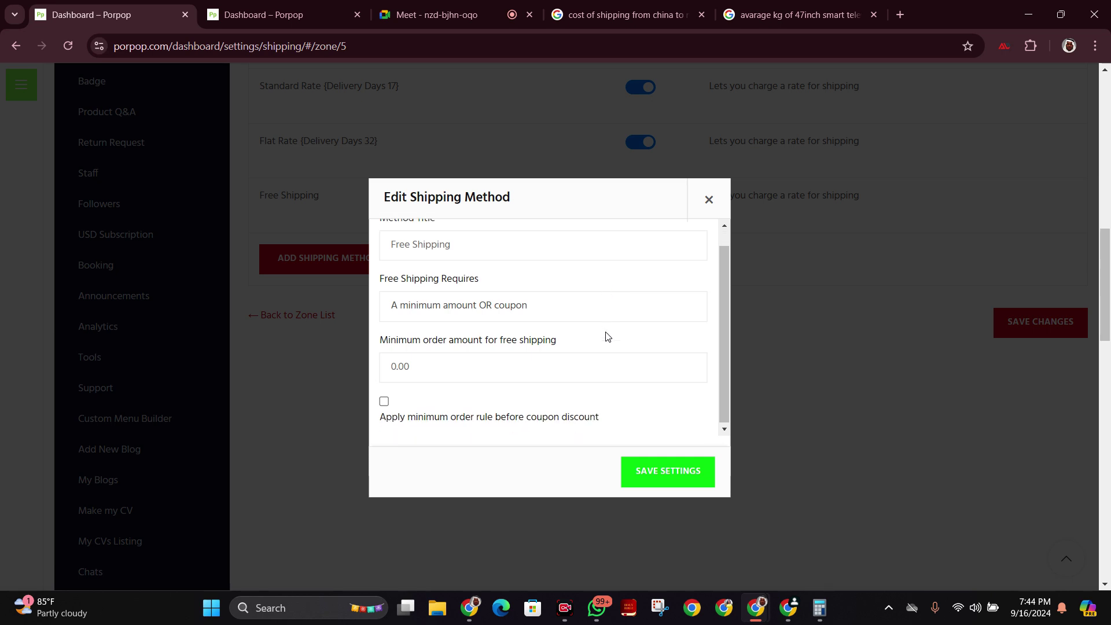
{"action": "left_click", "coordinate": [384, 401]}
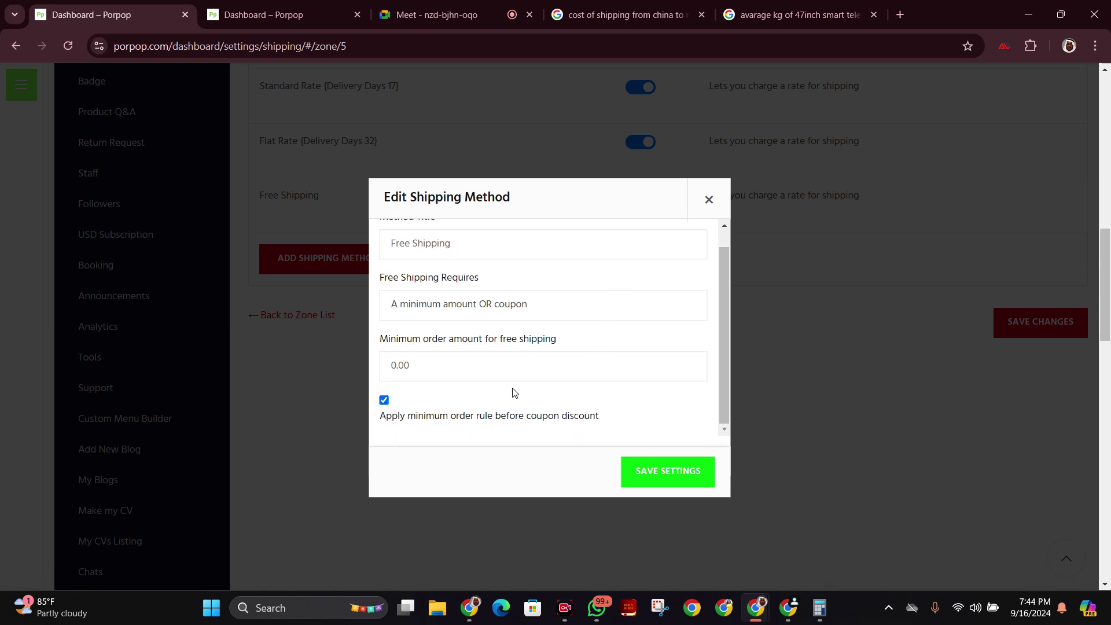
{"action": "left_click", "coordinate": [384, 400]}
{"action": "left_click", "coordinate": [523, 310]}
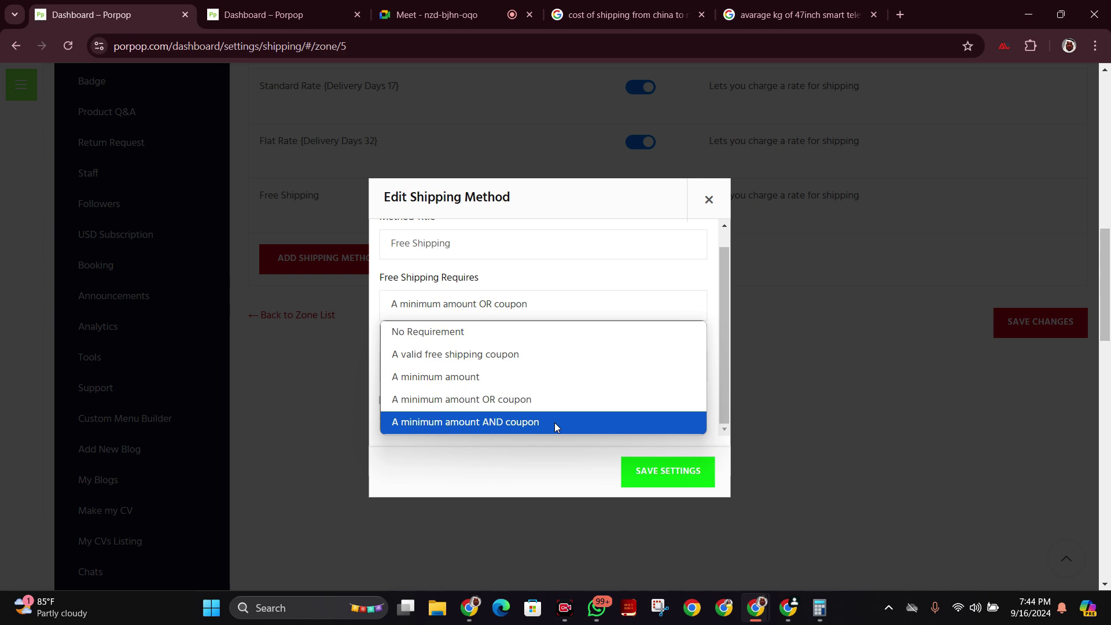
Check the Meet call, then return to Porpop's Free Shipping requirement options.
{"action": "left_click", "coordinate": [483, 10]}
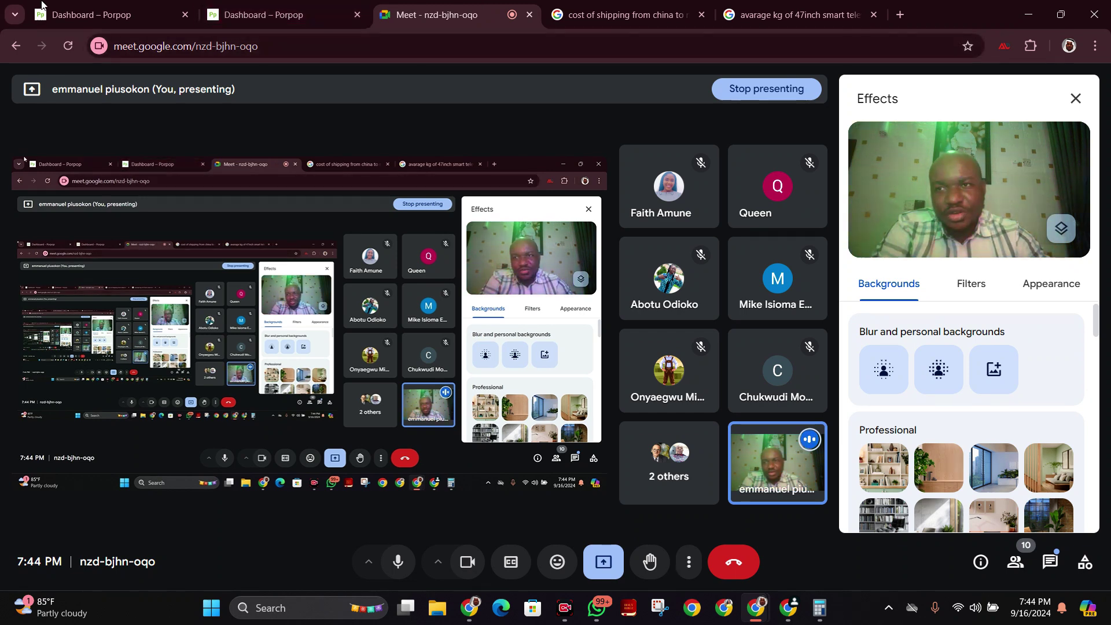
{"action": "left_click", "coordinate": [116, 14]}
{"action": "left_click", "coordinate": [597, 317]}
Require 'A minimum amount' of 400000 for Free Shipping and save the method.
{"action": "left_click", "coordinate": [570, 379]}
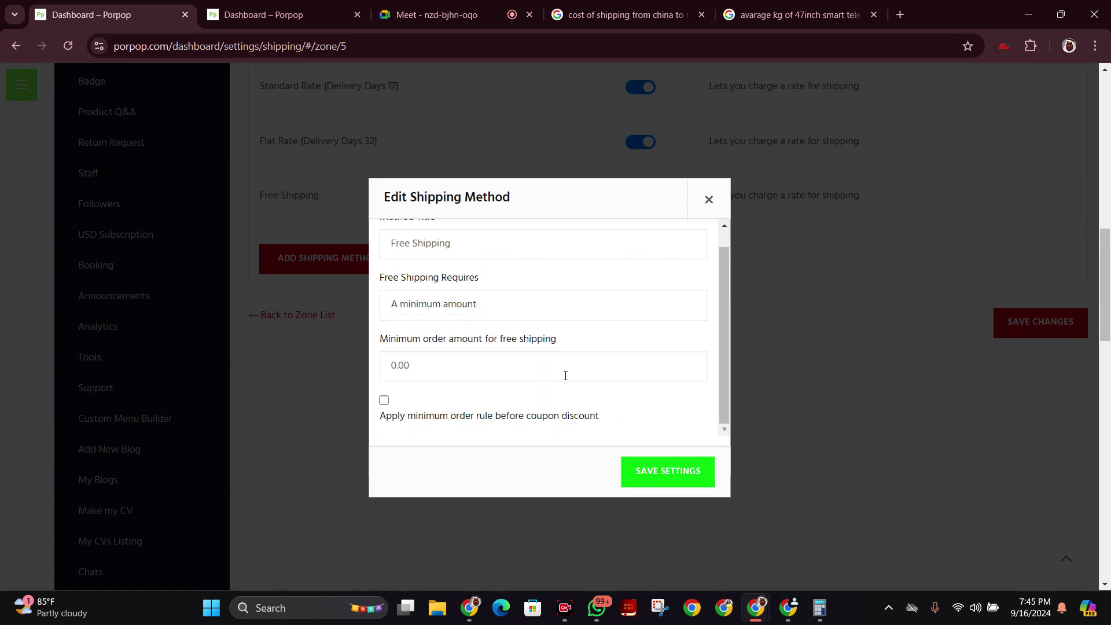
{"action": "left_click", "coordinate": [509, 364]}
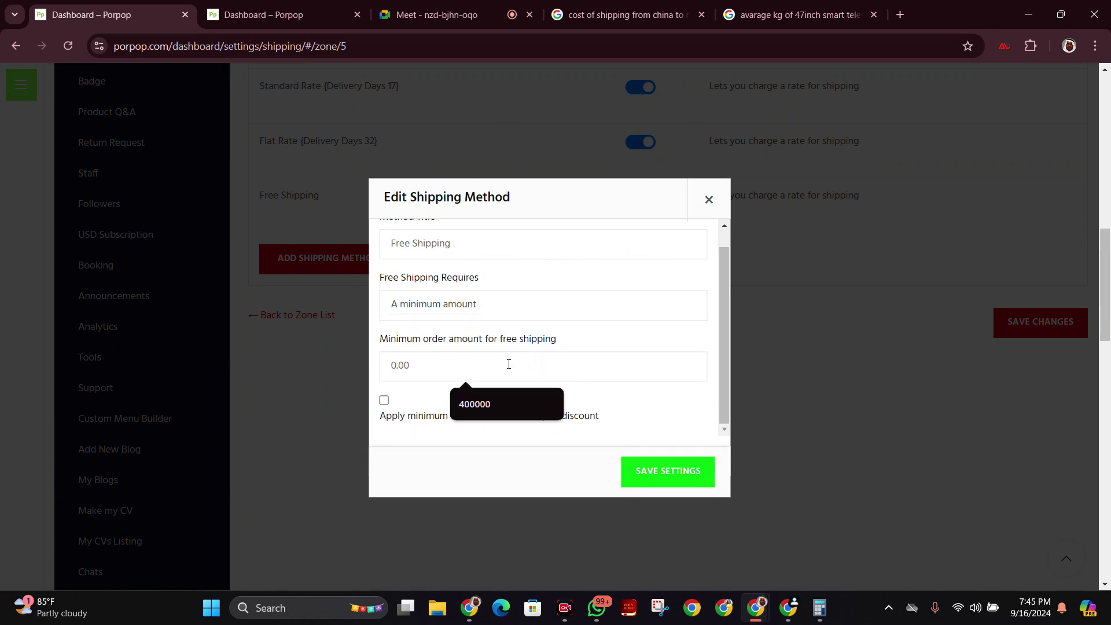
{"action": "left_click", "coordinate": [508, 405]}
{"action": "left_click_drag", "start_coordinate": [402, 362], "coordinate": [423, 362]}
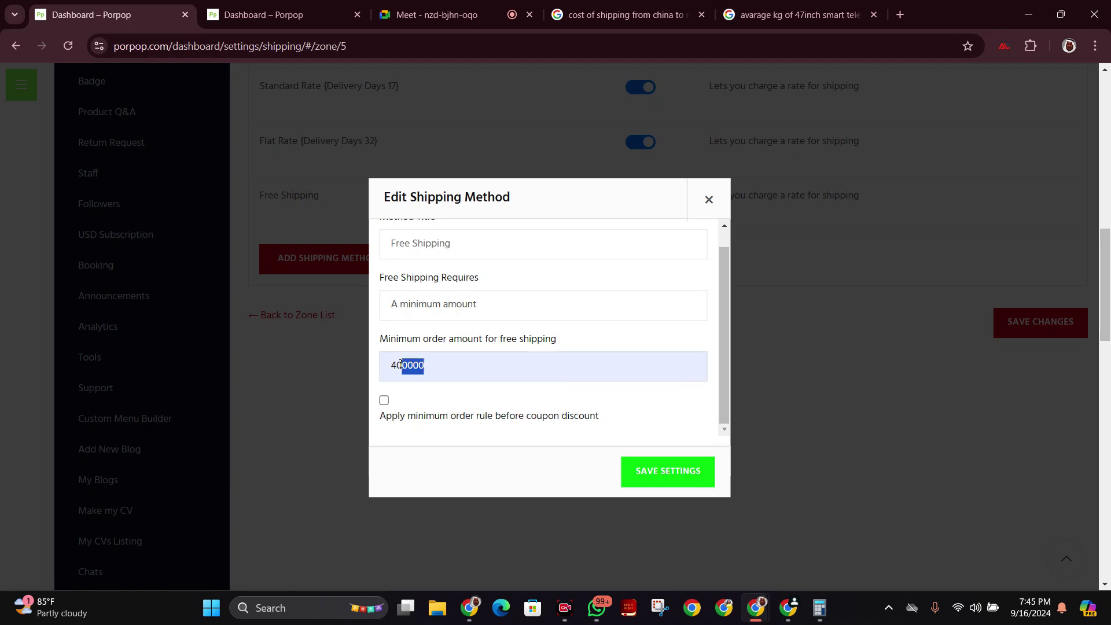
{"action": "left_click", "coordinate": [418, 360]}
{"action": "left_click_drag", "start_coordinate": [408, 362], "coordinate": [429, 361]}
{"action": "left_click", "coordinate": [527, 399]}
{"action": "left_click", "coordinate": [667, 481]}
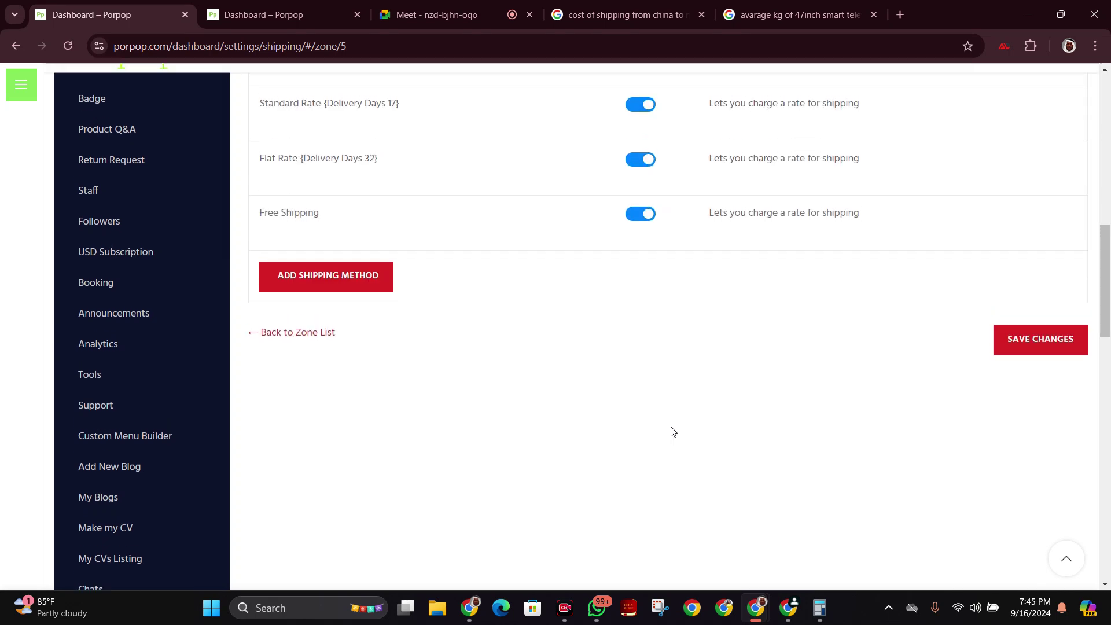
Save the Nigeria zone's changes, dismiss the confirmation, and go back to the zone list.
{"action": "scroll", "coordinate": [674, 432], "scroll_direction": "up", "scroll_amount": 4}
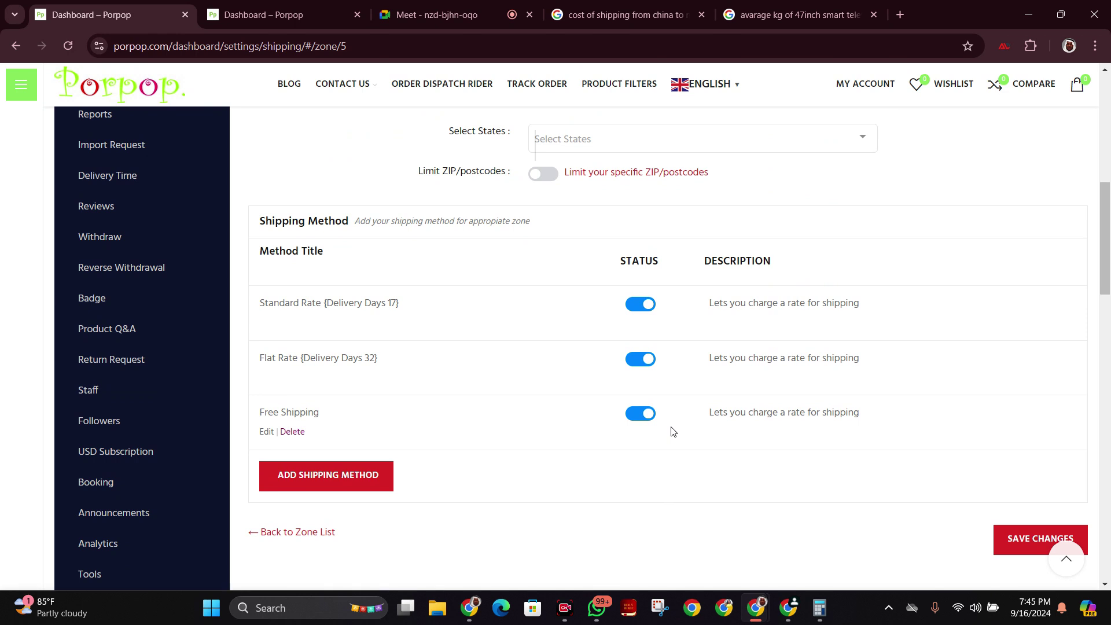
{"action": "scroll", "coordinate": [1076, 423], "scroll_direction": "down", "scroll_amount": 3}
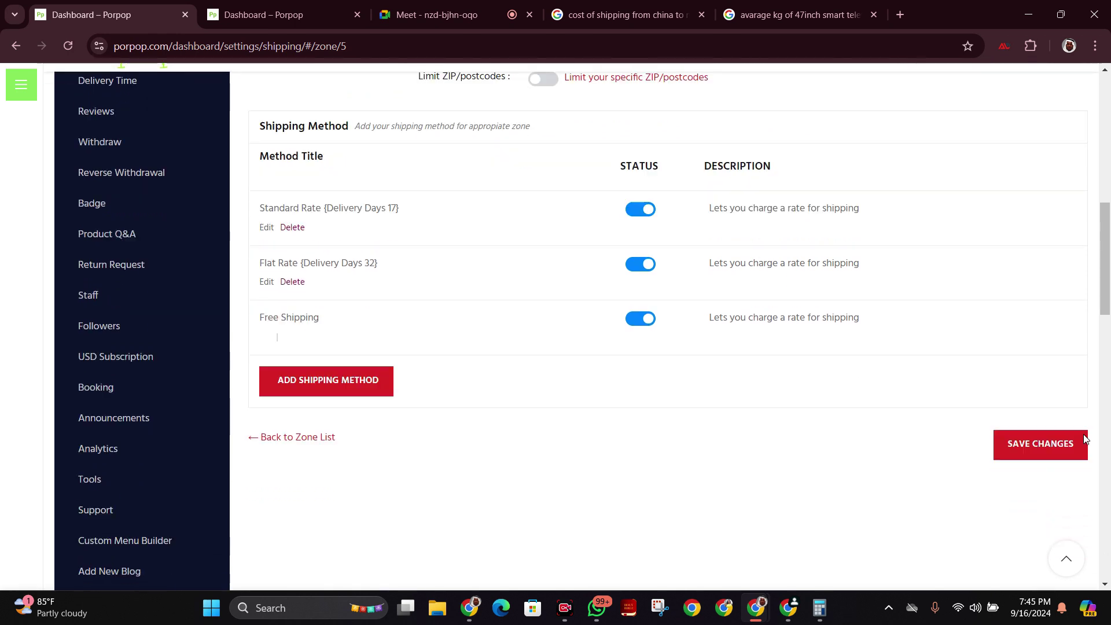
{"action": "left_click", "coordinate": [1051, 404]}
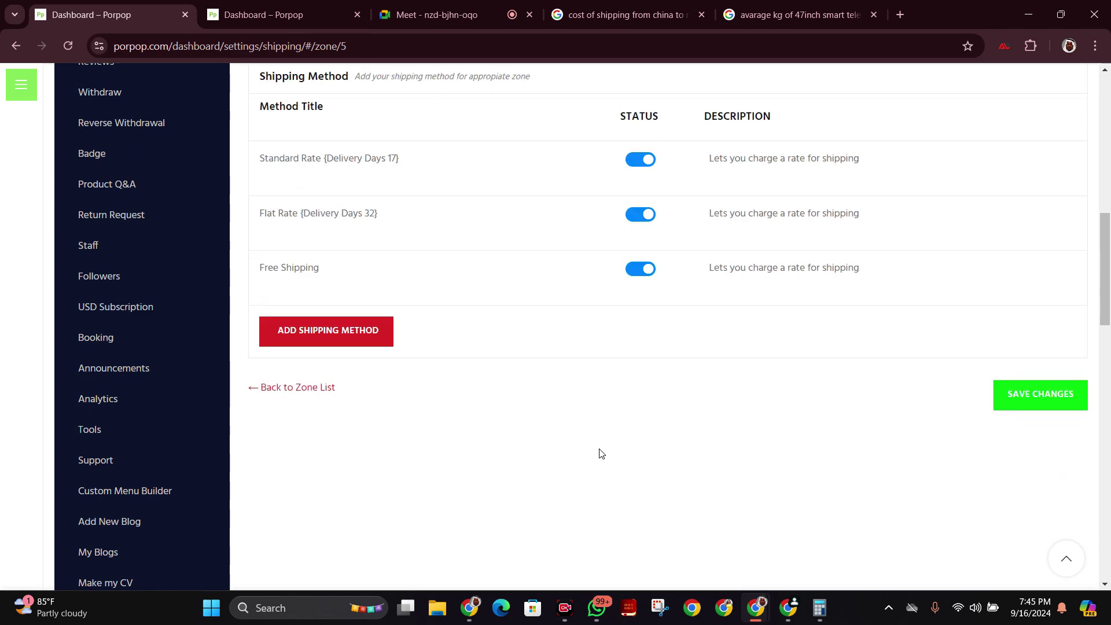
{"action": "scroll", "coordinate": [340, 449], "scroll_direction": "down", "scroll_amount": 3}
{"action": "scroll", "coordinate": [660, 427], "scroll_direction": "up", "scroll_amount": 5}
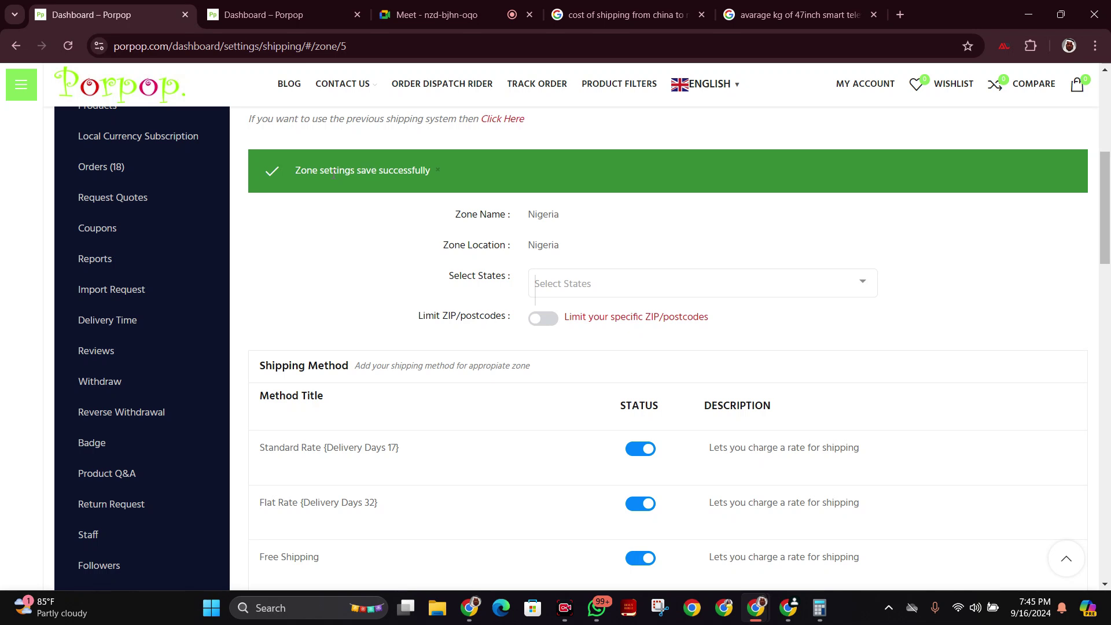
{"action": "left_click", "coordinate": [436, 172]}
{"action": "scroll", "coordinate": [422, 303], "scroll_direction": "down", "scroll_amount": 4}
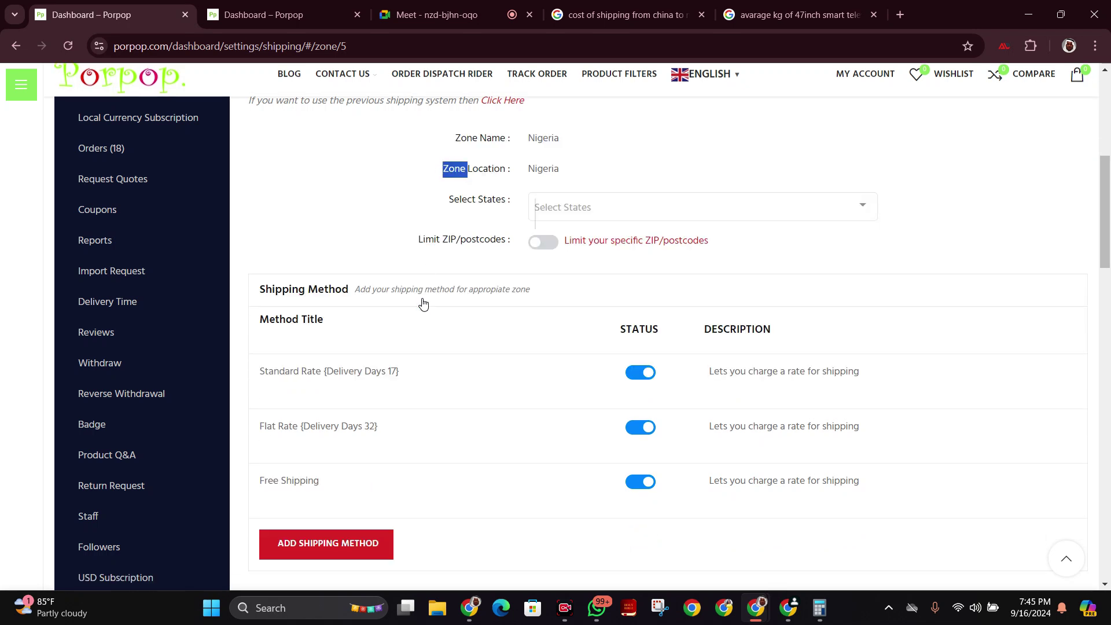
{"action": "left_click", "coordinate": [303, 405]}
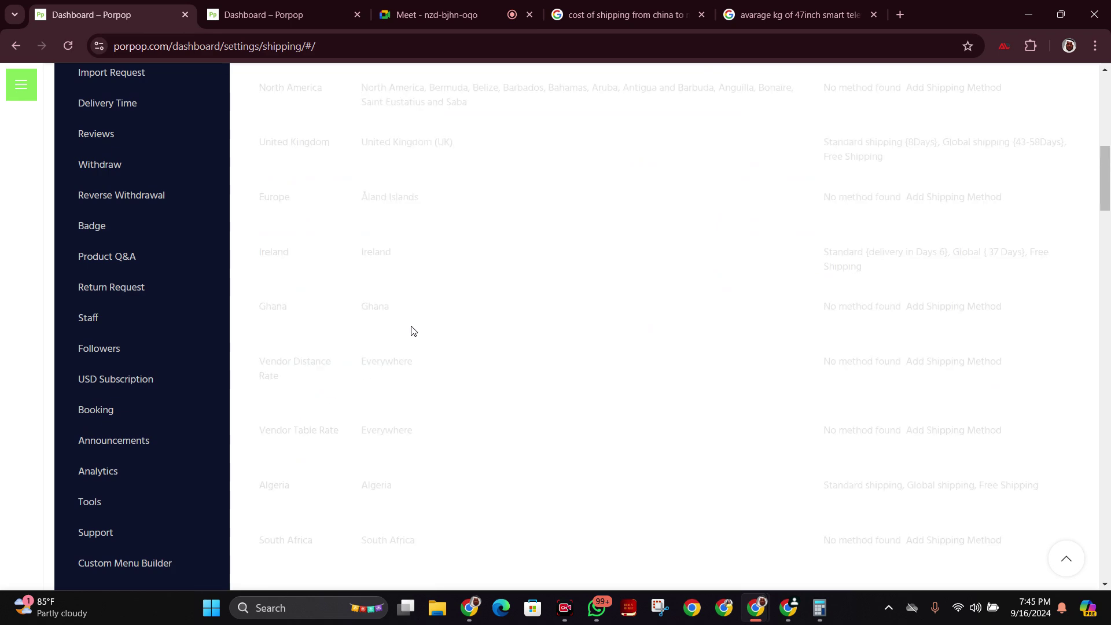
{"action": "scroll", "coordinate": [492, 307], "scroll_direction": "down", "scroll_amount": 5}
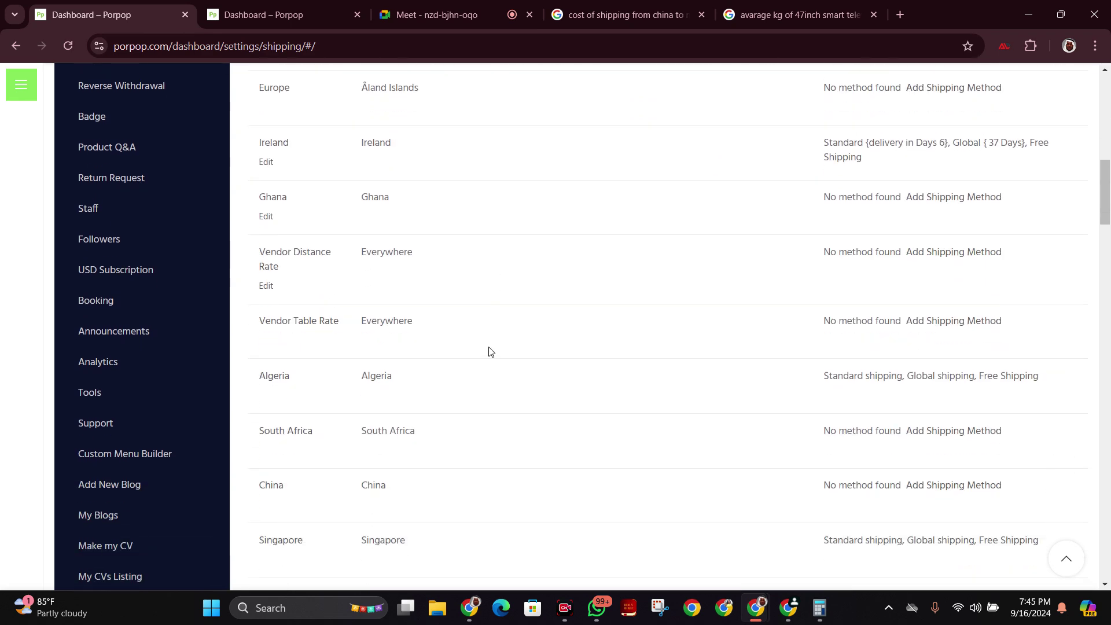
{"action": "scroll", "coordinate": [479, 383], "scroll_direction": "up", "scroll_amount": 9}
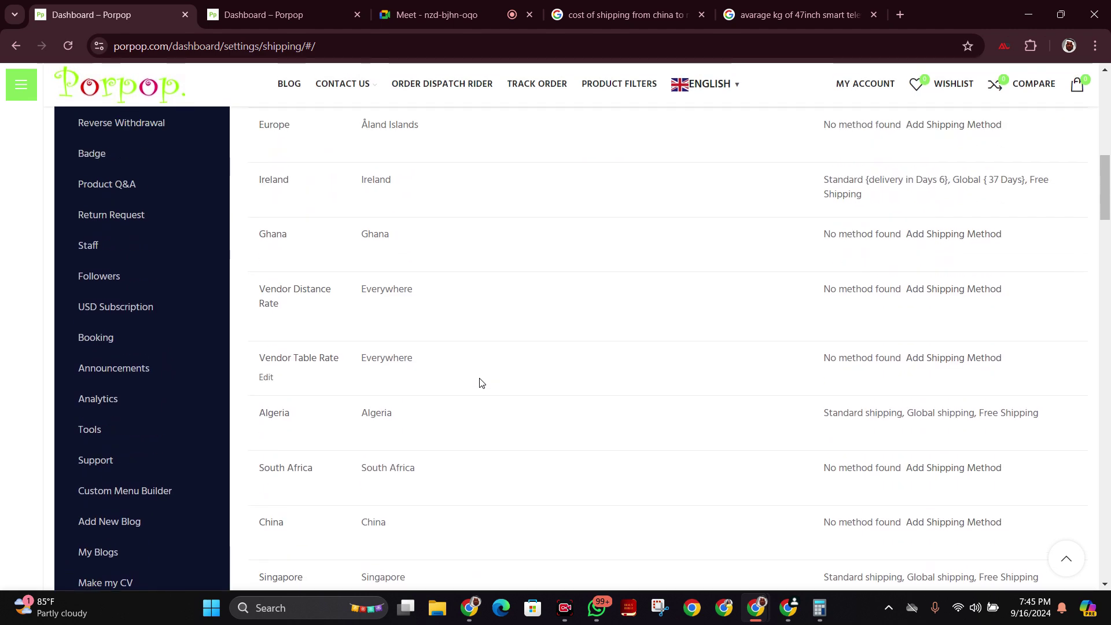
{"action": "scroll", "coordinate": [480, 382], "scroll_direction": "down", "scroll_amount": 10}
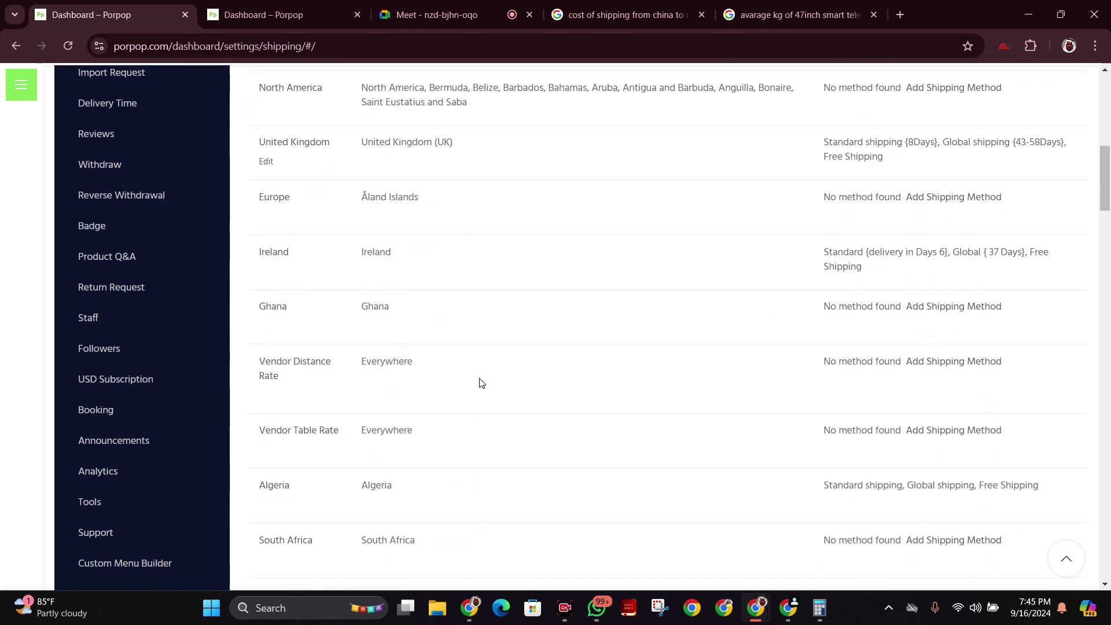
{"action": "scroll", "coordinate": [479, 383], "scroll_direction": "down", "scroll_amount": 5}
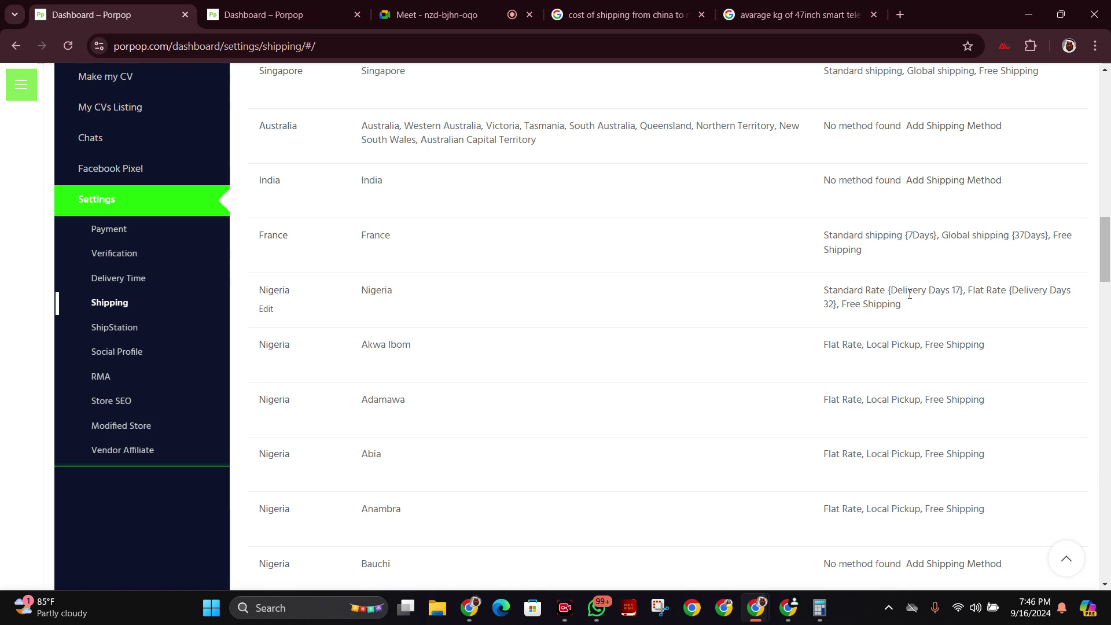
{"action": "scroll", "coordinate": [857, 227], "scroll_direction": "up", "scroll_amount": 5}
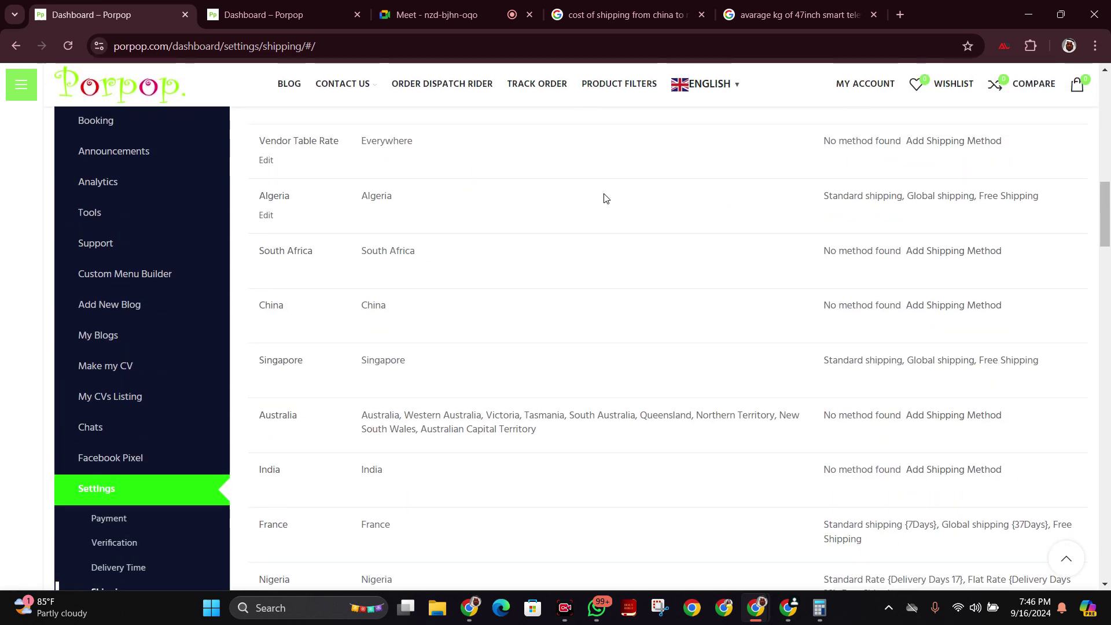
{"action": "scroll", "coordinate": [605, 198], "scroll_direction": "up", "scroll_amount": 5}
{"action": "scroll", "coordinate": [655, 170], "scroll_direction": "up", "scroll_amount": 4}
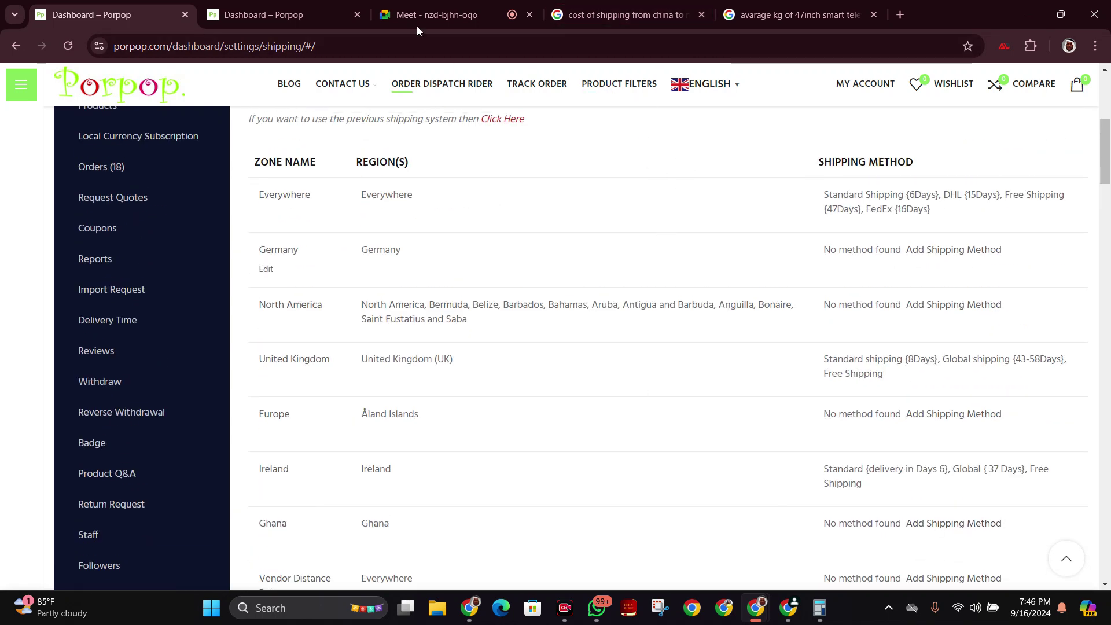
Return to the Meet call, stop sharing, dismiss the Meta Business Suite notification, and show the People list.
{"action": "left_click", "coordinate": [440, 15]}
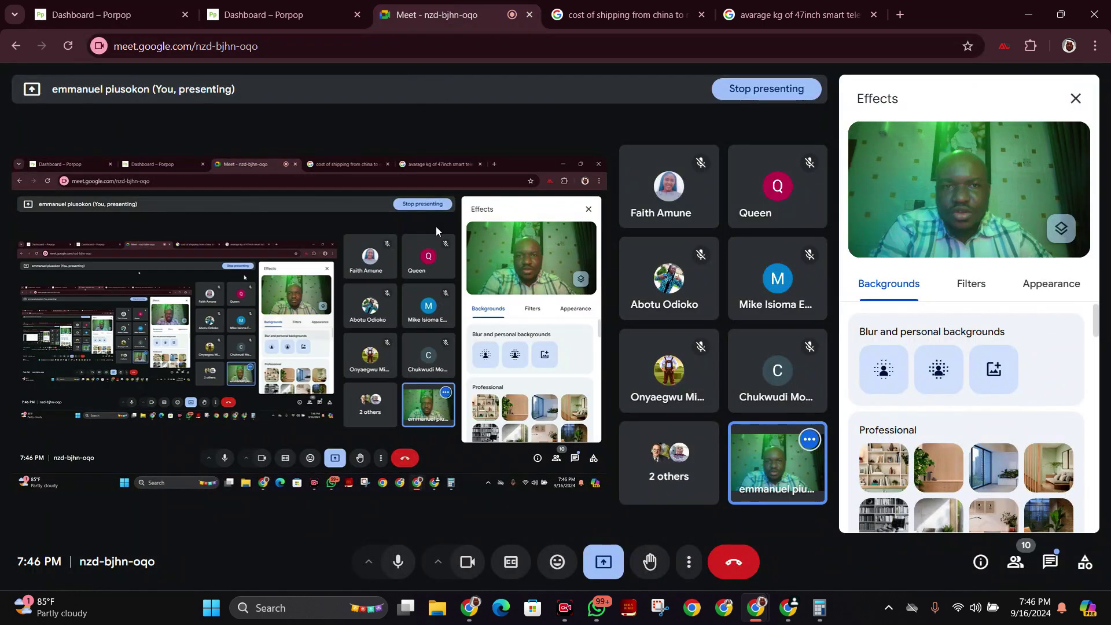
{"action": "left_click", "coordinate": [768, 92]}
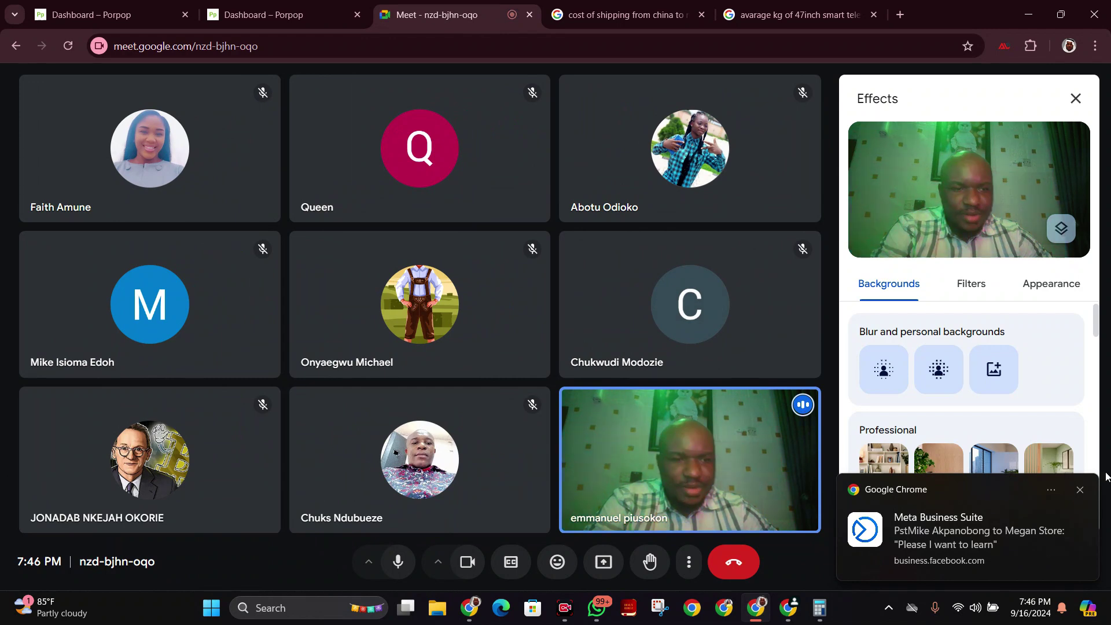
{"action": "left_click", "coordinate": [1081, 490]}
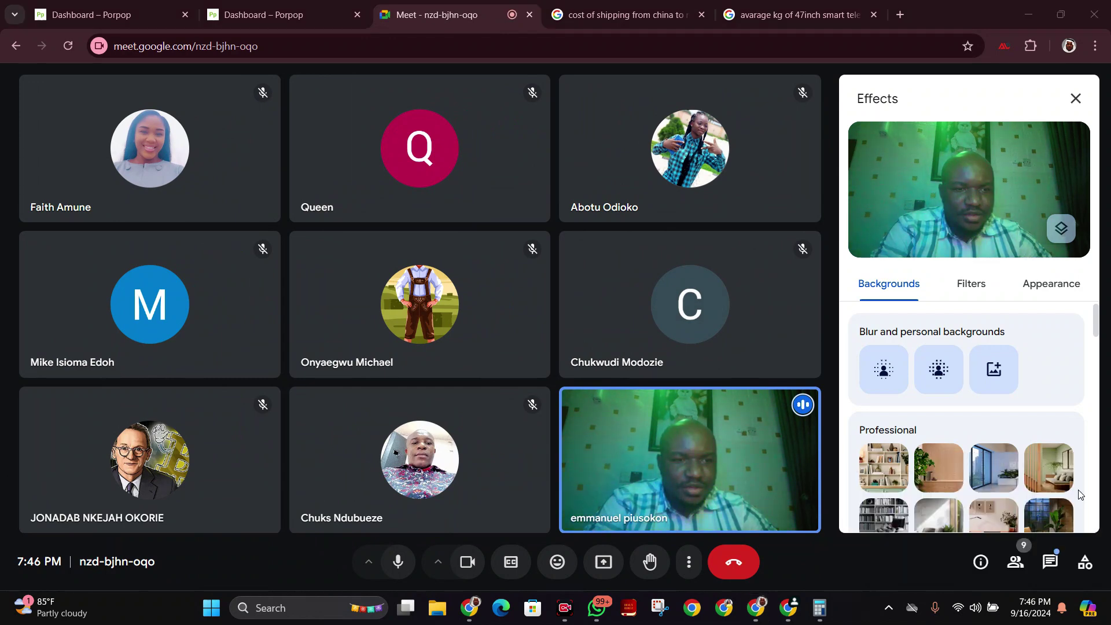
{"action": "left_click", "coordinate": [659, 483]}
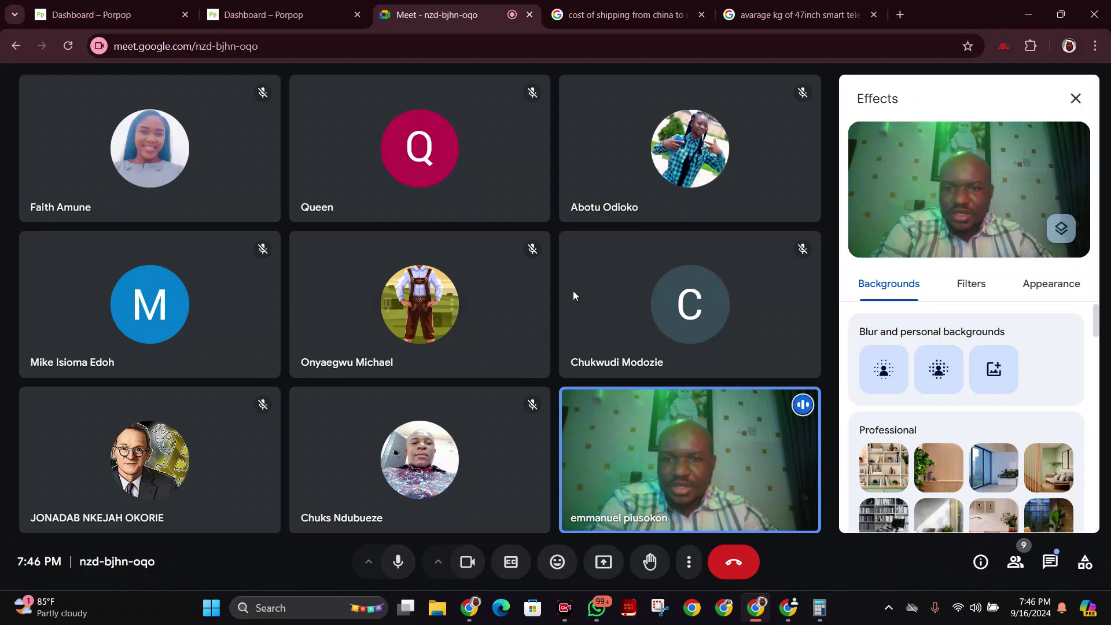
{"action": "mouse_move", "coordinate": [575, 294]}
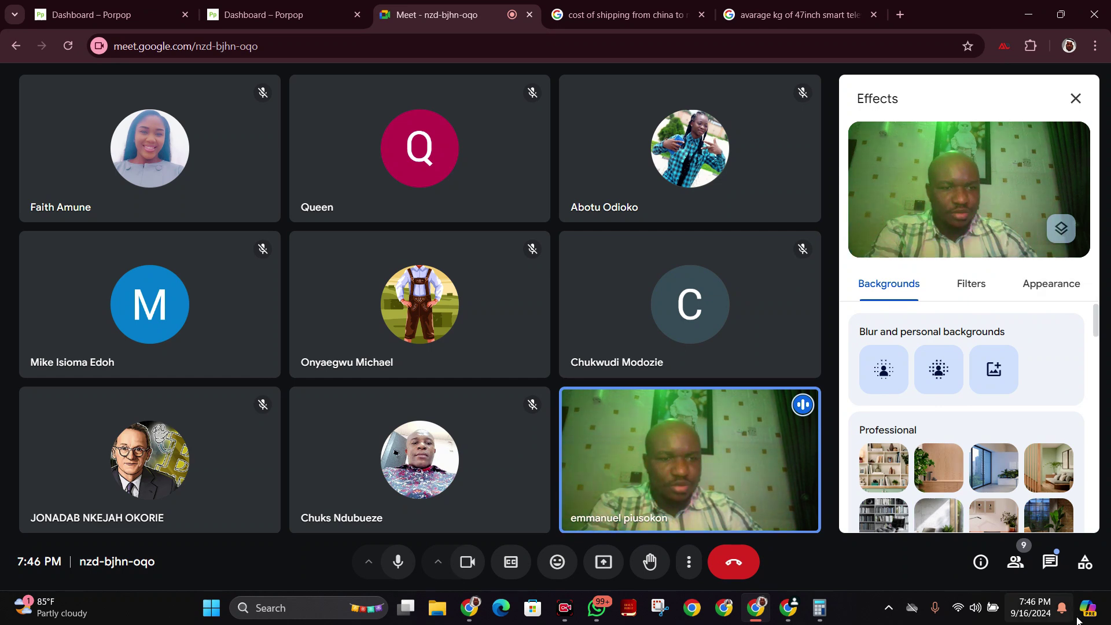
{"action": "left_click", "coordinate": [1015, 561]}
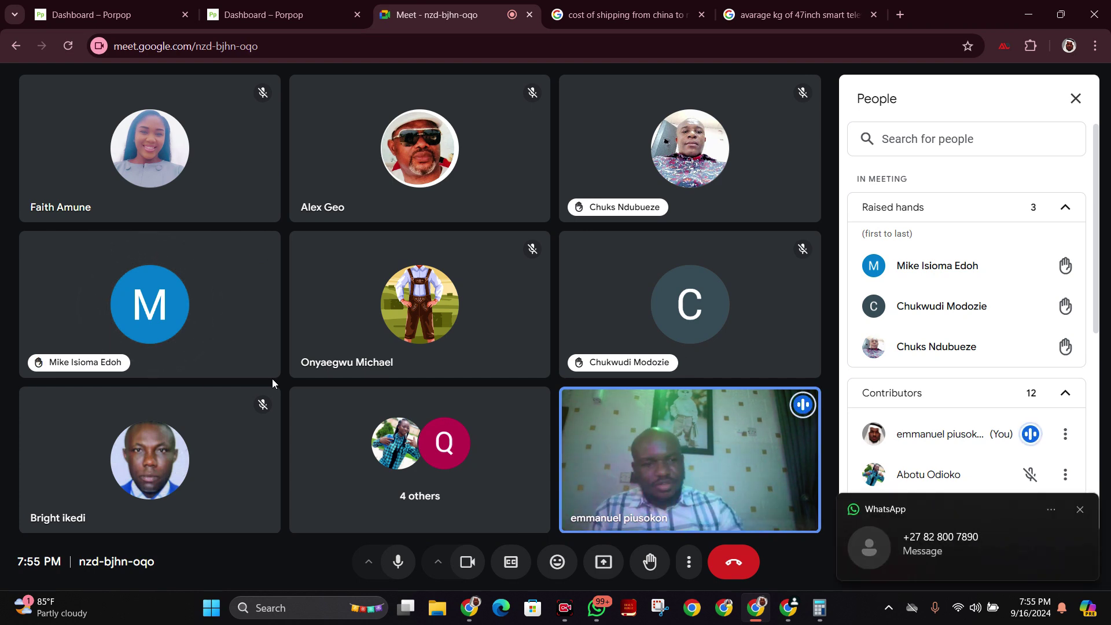
Dismiss two incoming WhatsApp notifications during the call.
{"action": "left_click", "coordinate": [1080, 510]}
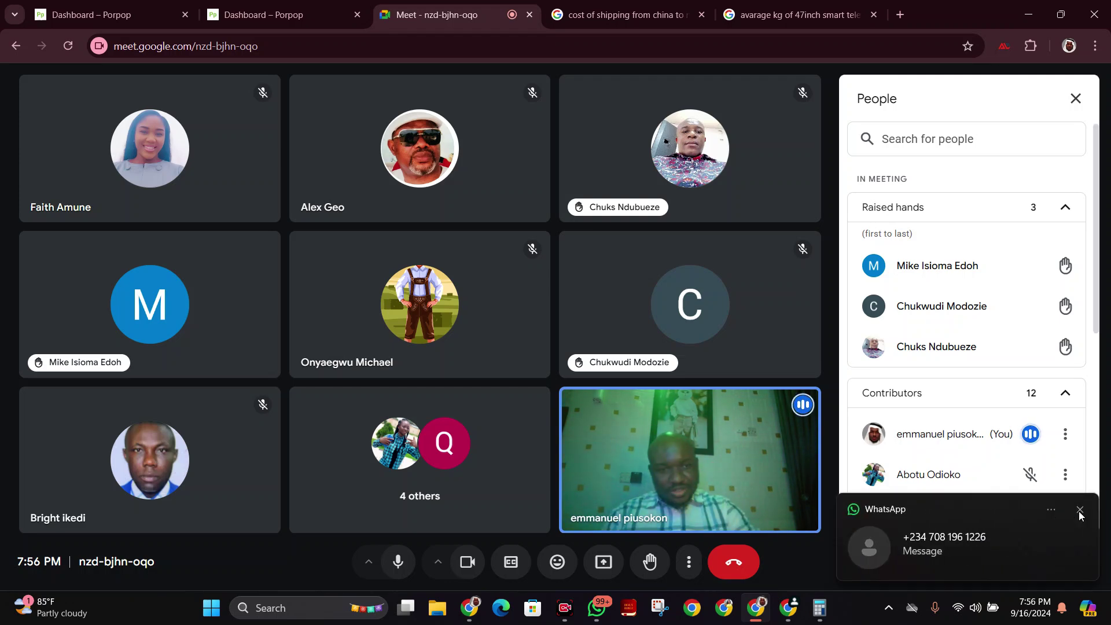
{"action": "left_click", "coordinate": [1080, 514]}
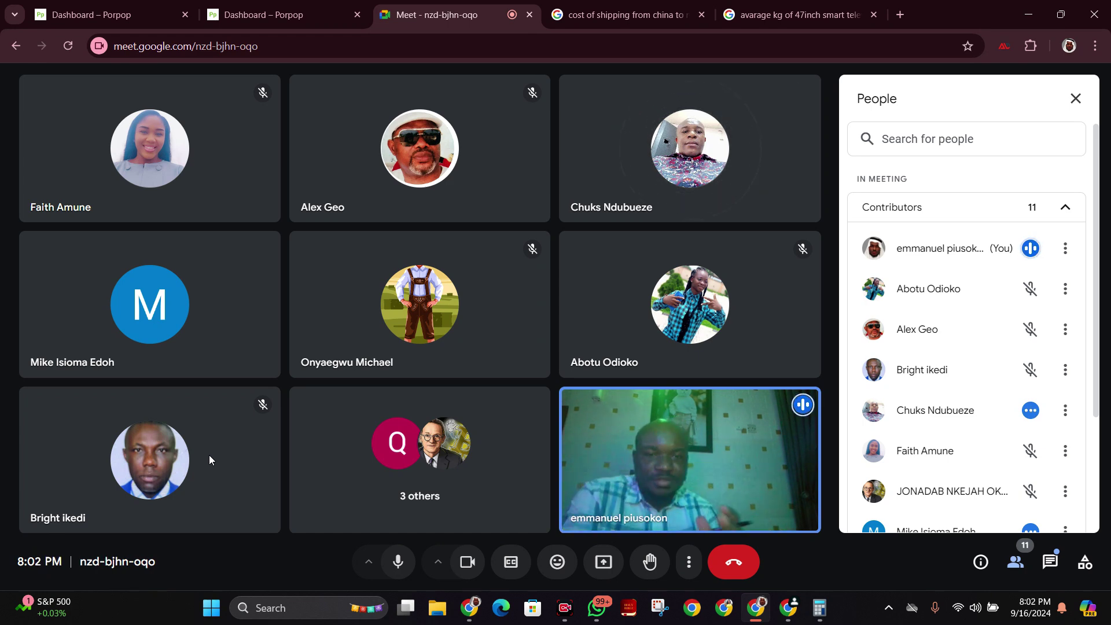
{"action": "mouse_move", "coordinate": [155, 501]}
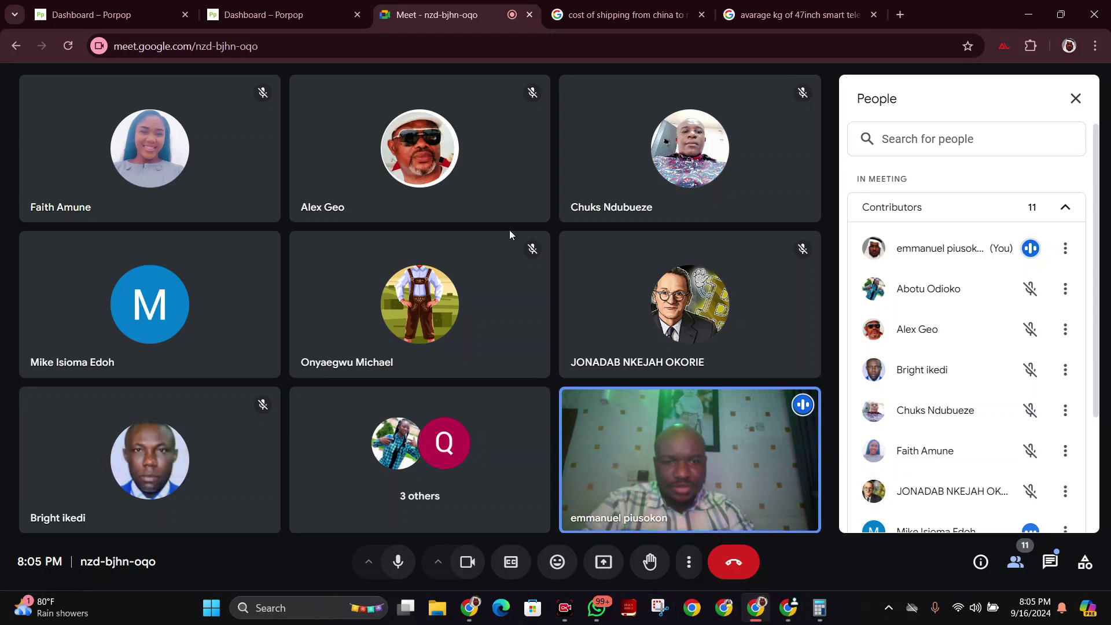
Start Present now and bring up the Porpop dashboard's Orders list.
{"action": "left_click", "coordinate": [607, 568]}
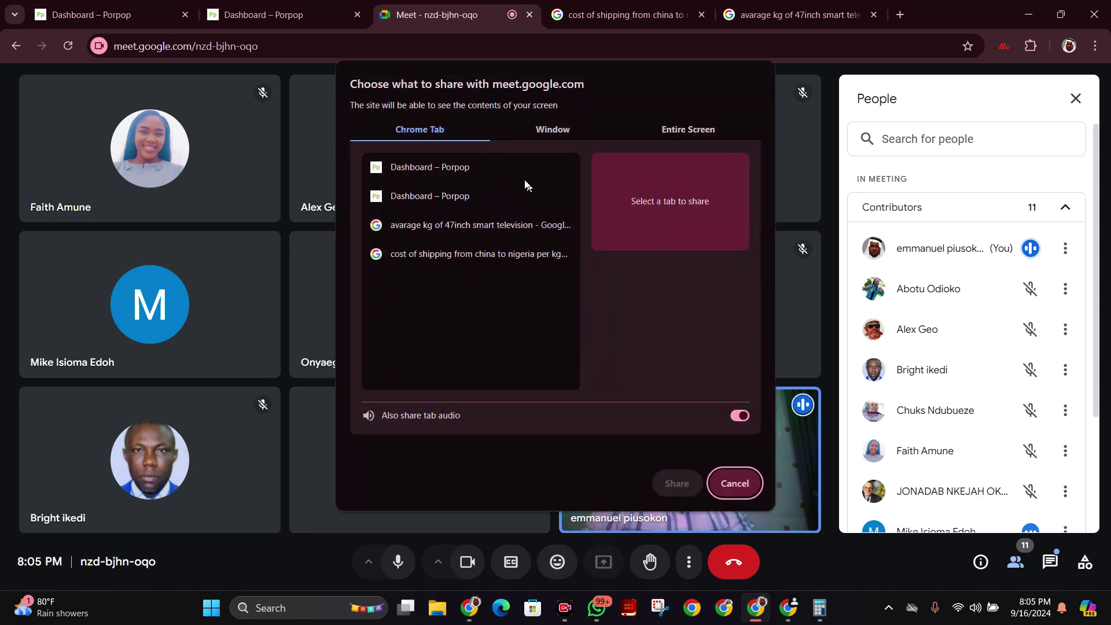
{"action": "left_click", "coordinate": [96, 14]}
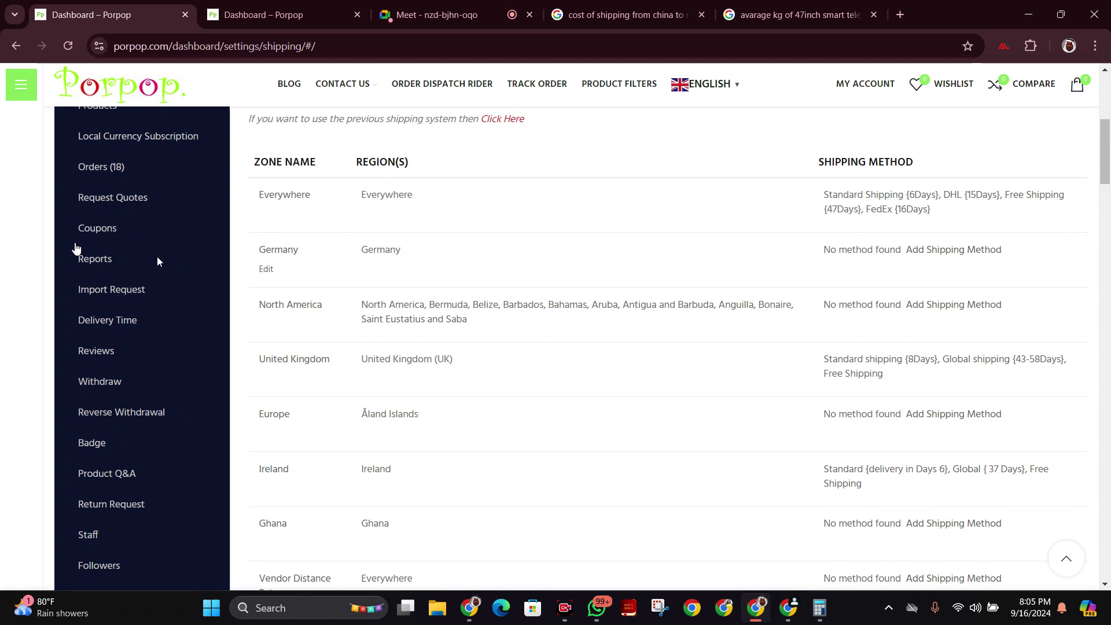
{"action": "left_click", "coordinate": [99, 174]}
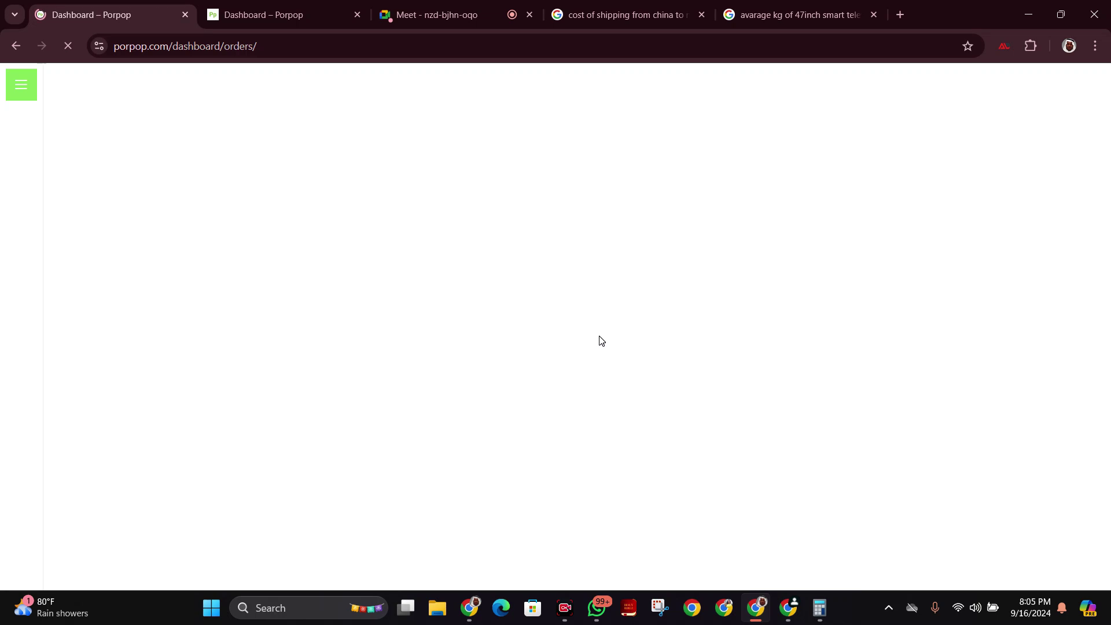
{"action": "scroll", "coordinate": [609, 343], "scroll_direction": "down", "scroll_amount": 5}
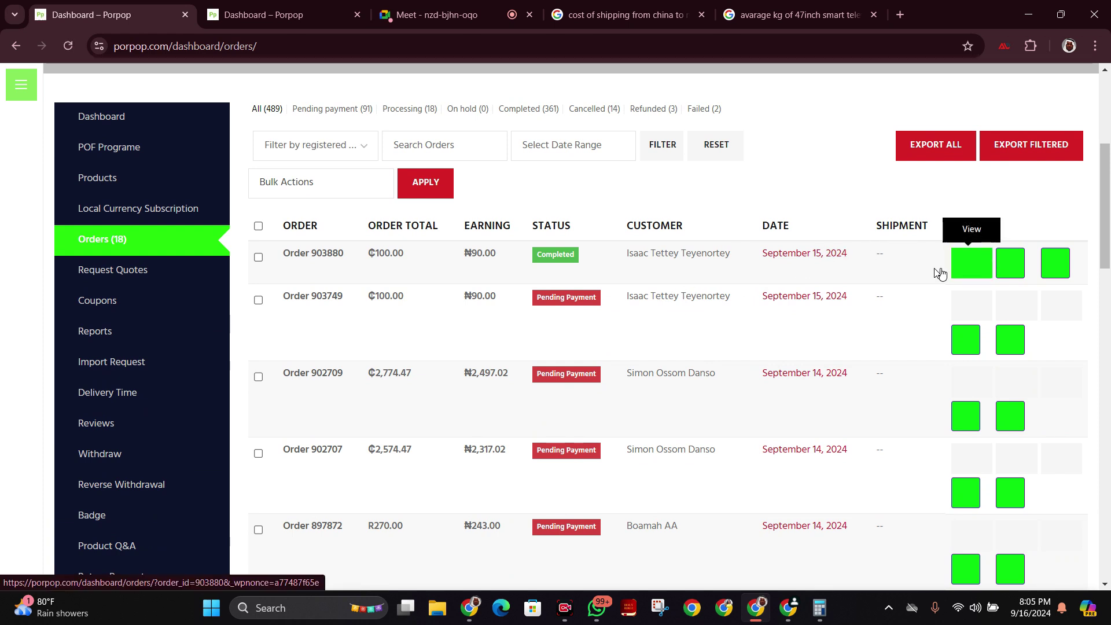
{"action": "left_click", "coordinate": [322, 255]}
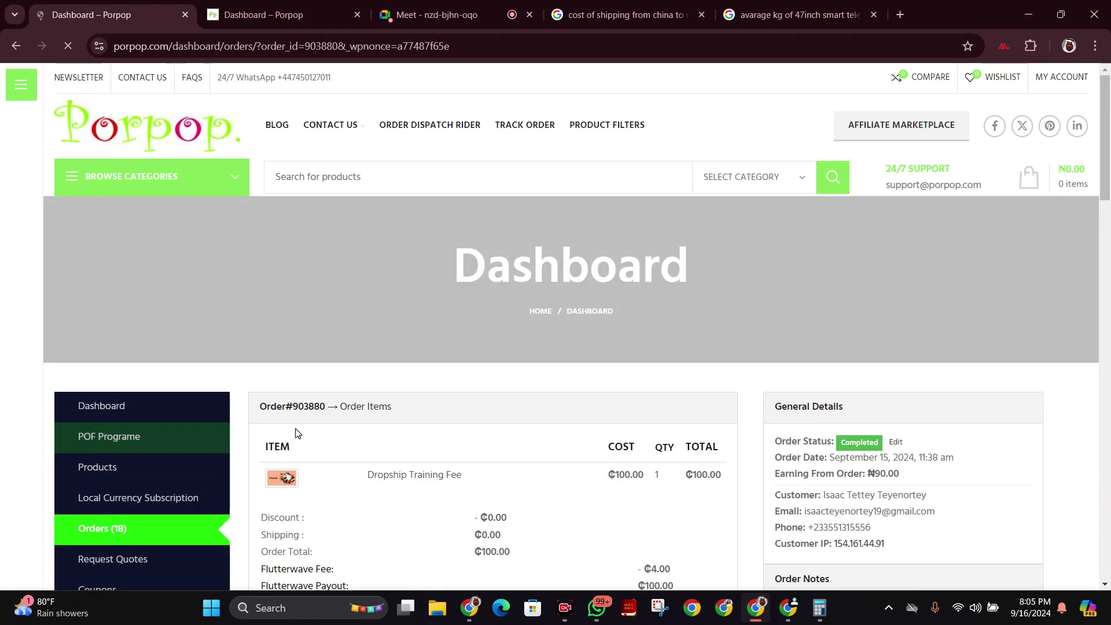
{"action": "scroll", "coordinate": [298, 434], "scroll_direction": "down", "scroll_amount": 6}
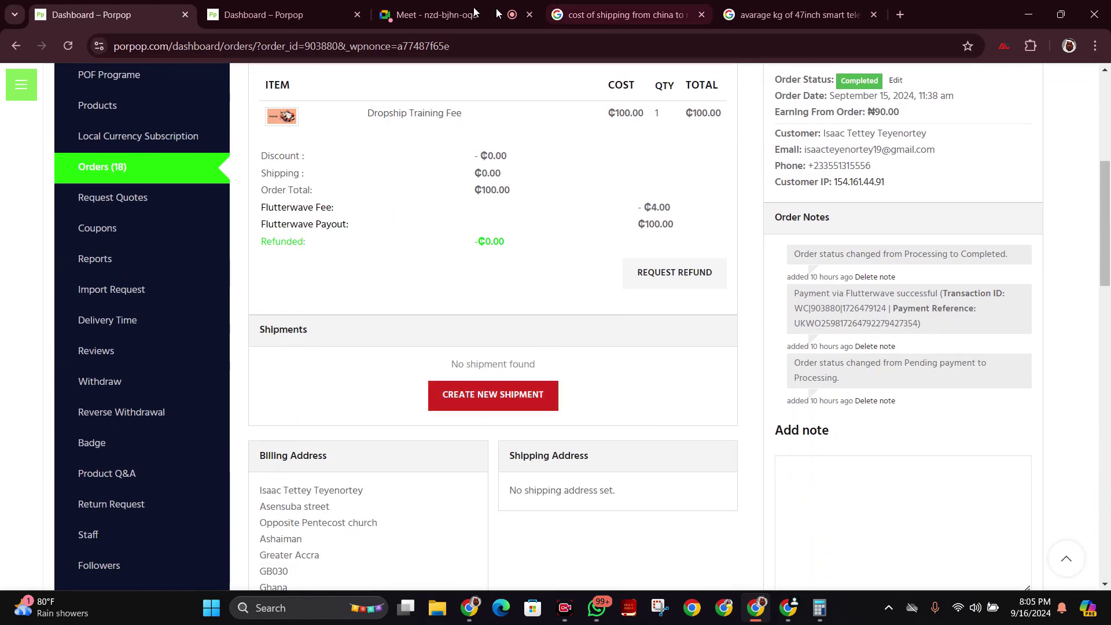
Share the entire screen with the meeting and return to the Porpop order page.
{"action": "left_click", "coordinate": [457, 14]}
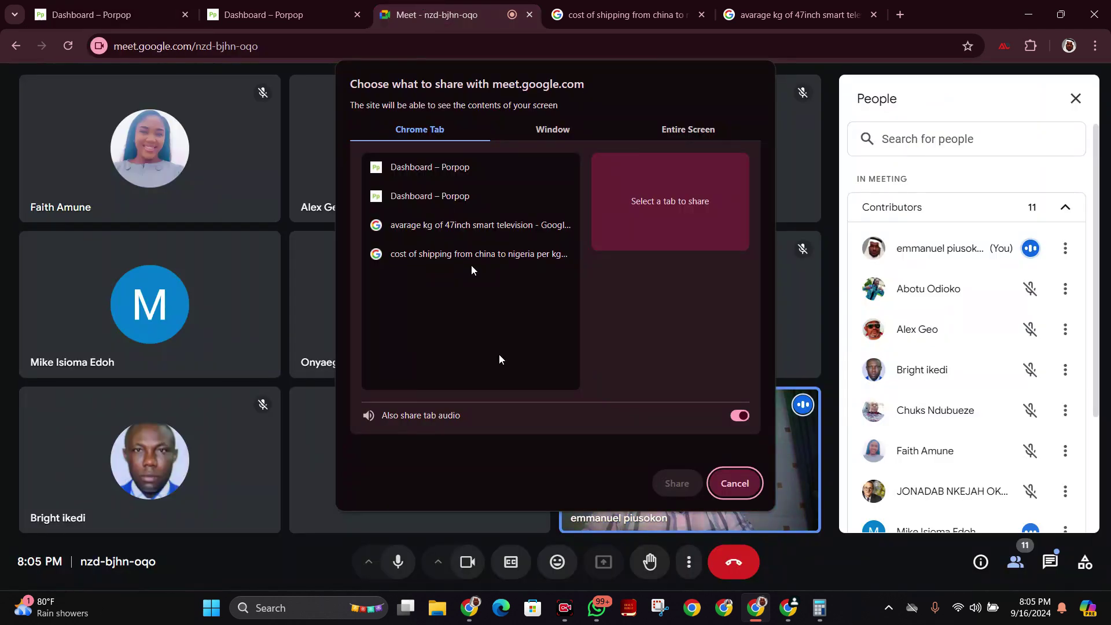
{"action": "left_click", "coordinate": [665, 132]}
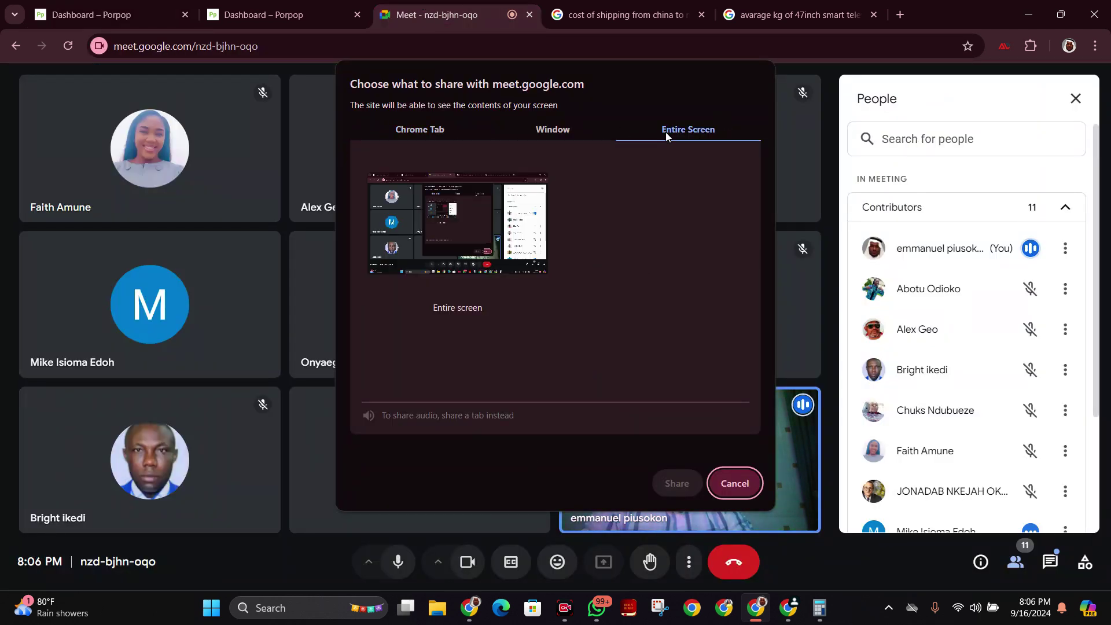
{"action": "left_click", "coordinate": [520, 225]}
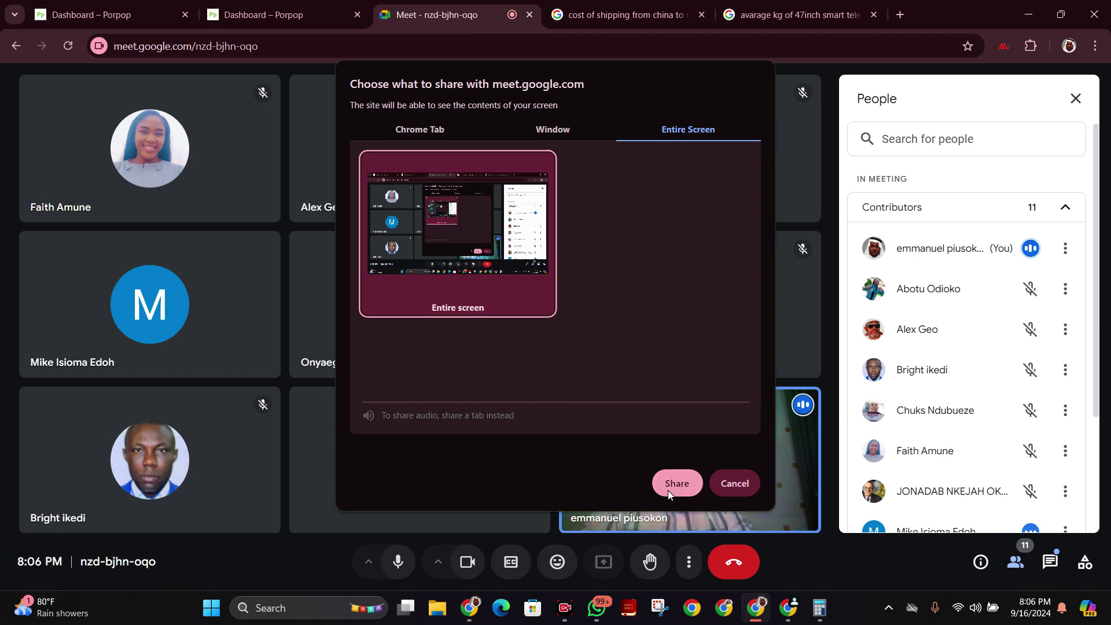
{"action": "left_click", "coordinate": [672, 483]}
{"action": "left_click", "coordinate": [155, 7]}
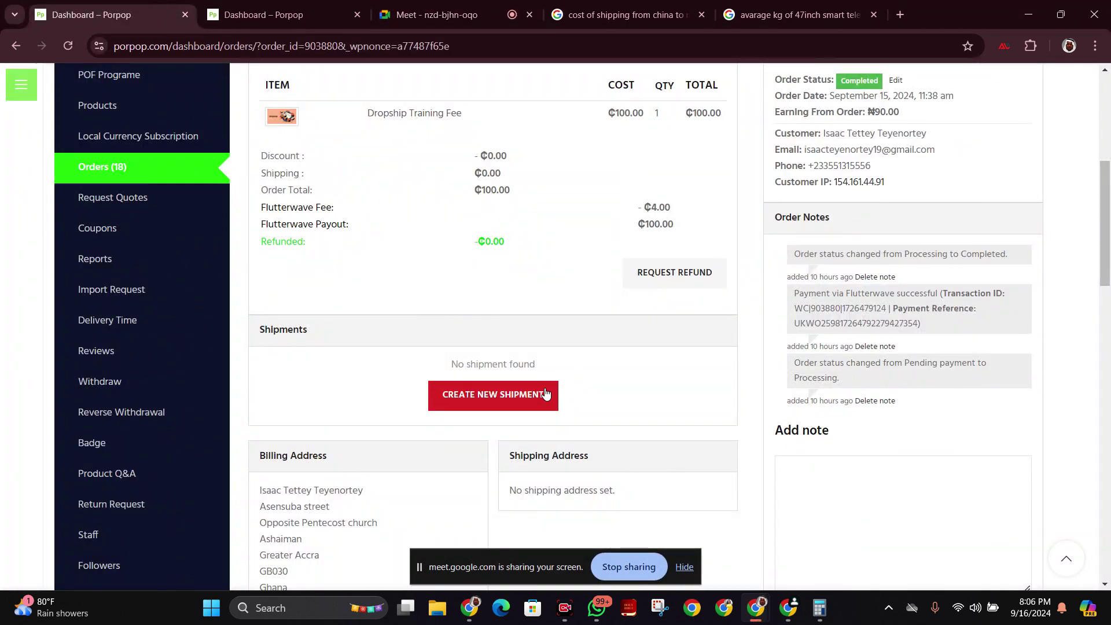
Create a new shipment containing the Dropship Training Fee item with shipping status On the way.
{"action": "left_click", "coordinate": [532, 405]}
{"action": "scroll", "coordinate": [533, 402], "scroll_direction": "down", "scroll_amount": 4}
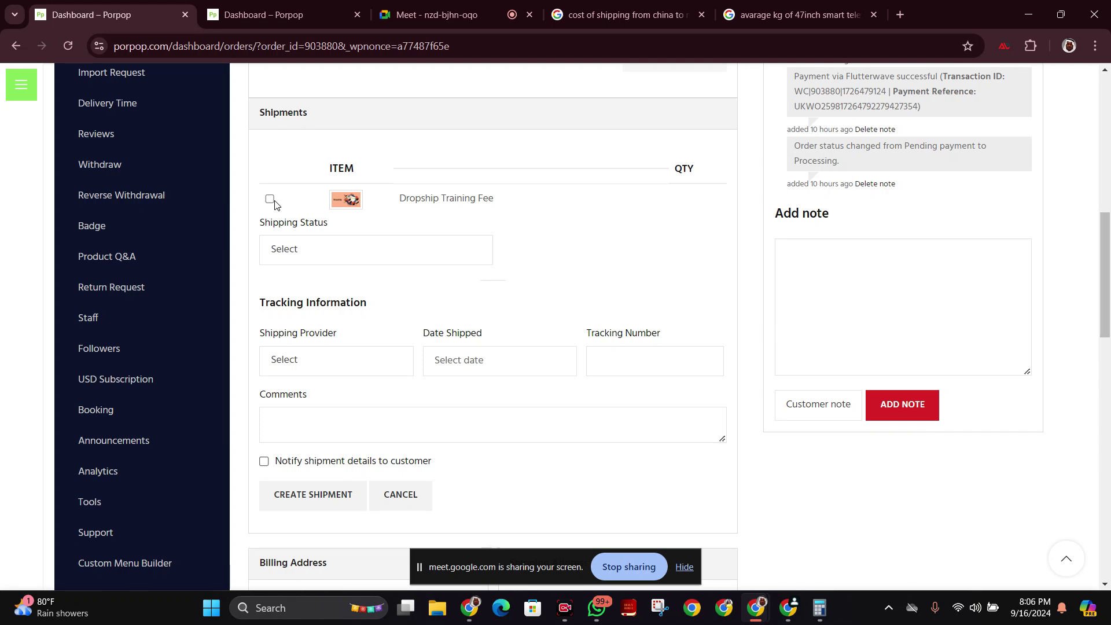
{"action": "left_click", "coordinate": [270, 199]}
{"action": "left_click", "coordinate": [372, 261]}
{"action": "left_click", "coordinate": [372, 269]}
{"action": "scroll", "coordinate": [373, 273], "scroll_direction": "down", "scroll_amount": 3}
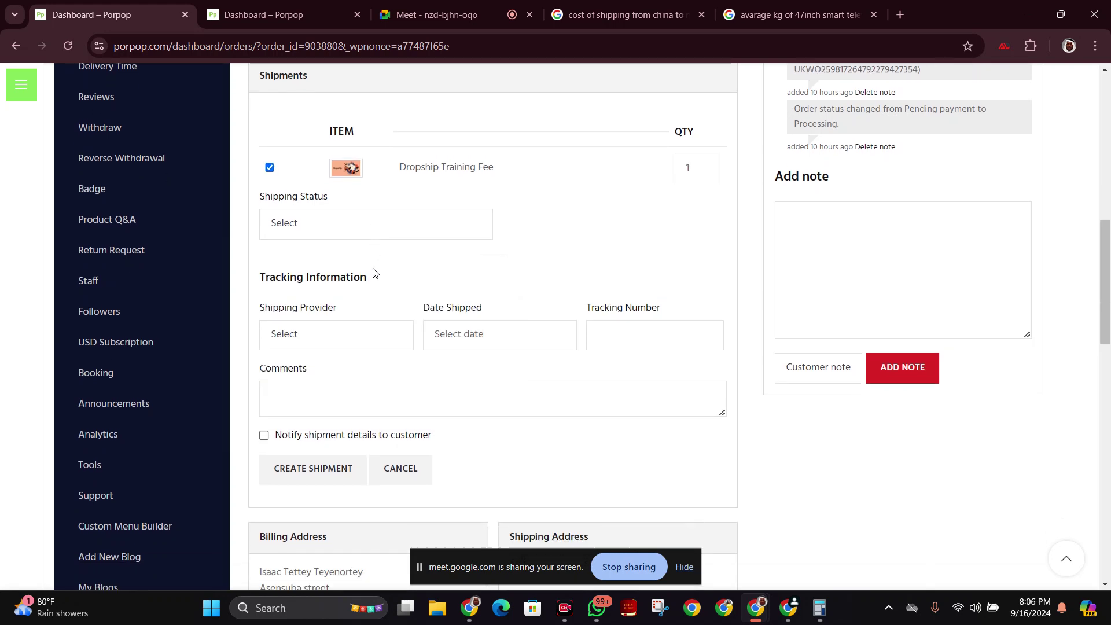
{"action": "left_click", "coordinate": [398, 127]}
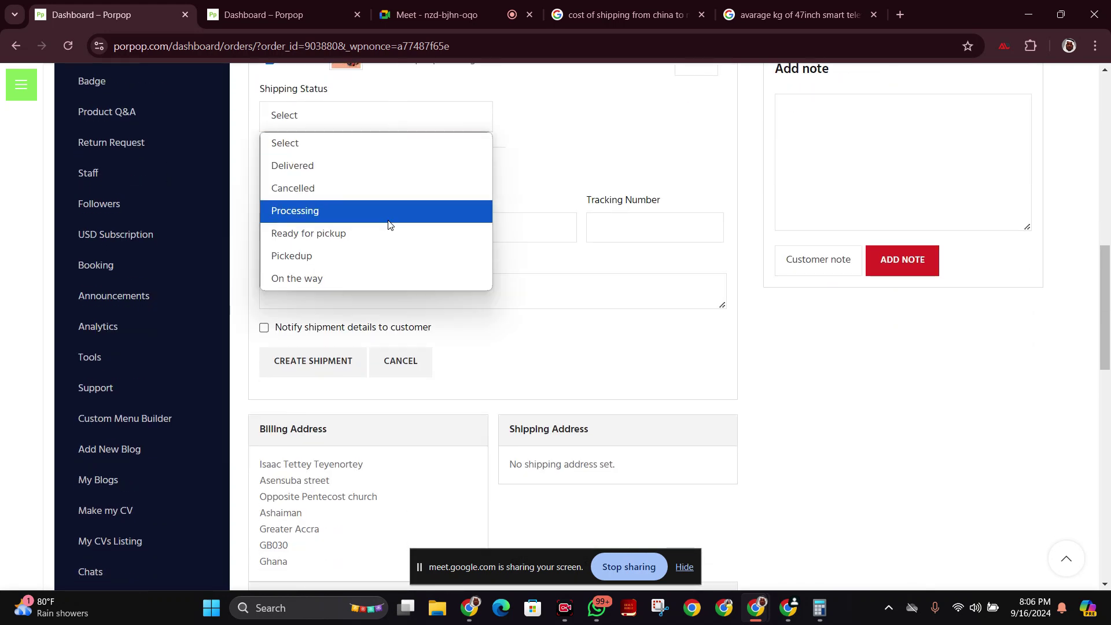
{"action": "left_click", "coordinate": [390, 218]}
{"action": "left_click", "coordinate": [393, 123]}
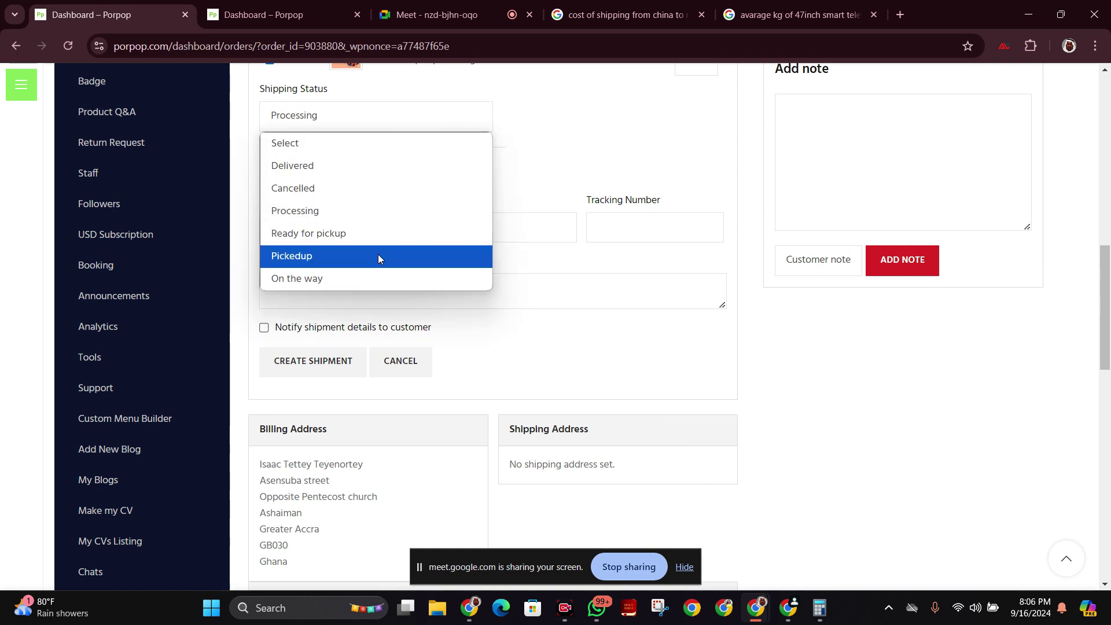
{"action": "left_click", "coordinate": [356, 284]}
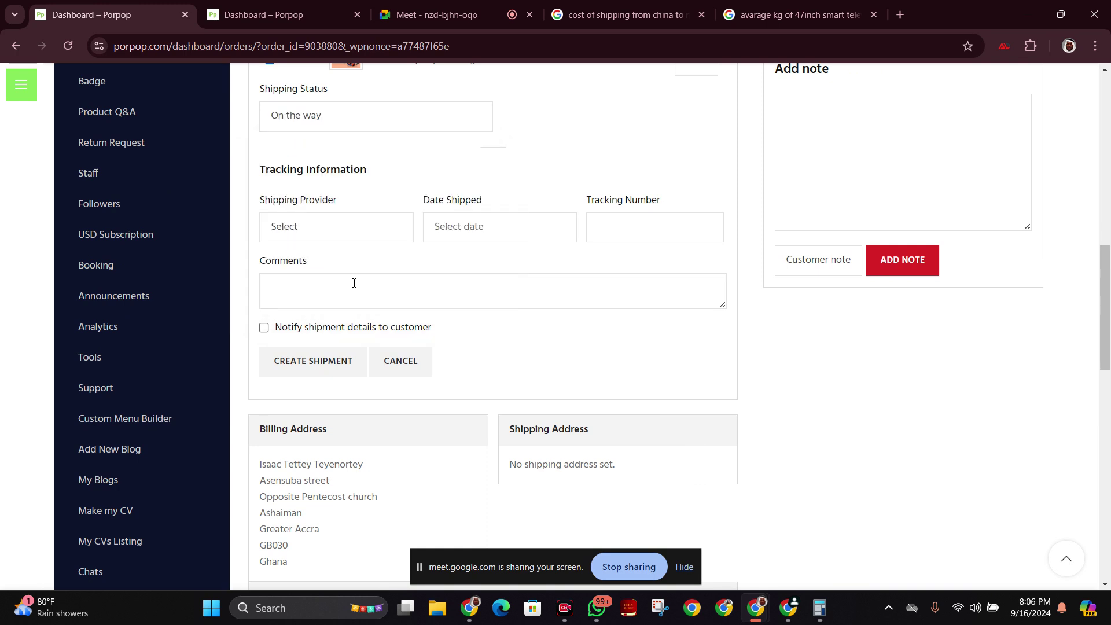
Browse the Shipping Provider options without choosing one, then go back to the Meet call.
{"action": "left_click", "coordinate": [365, 227]}
{"action": "scroll", "coordinate": [376, 272], "scroll_direction": "down", "scroll_amount": 2}
{"action": "scroll", "coordinate": [377, 273], "scroll_direction": "up", "scroll_amount": 1}
{"action": "scroll", "coordinate": [464, 211], "scroll_direction": "down", "scroll_amount": 2}
{"action": "scroll", "coordinate": [444, 179], "scroll_direction": "up", "scroll_amount": 1}
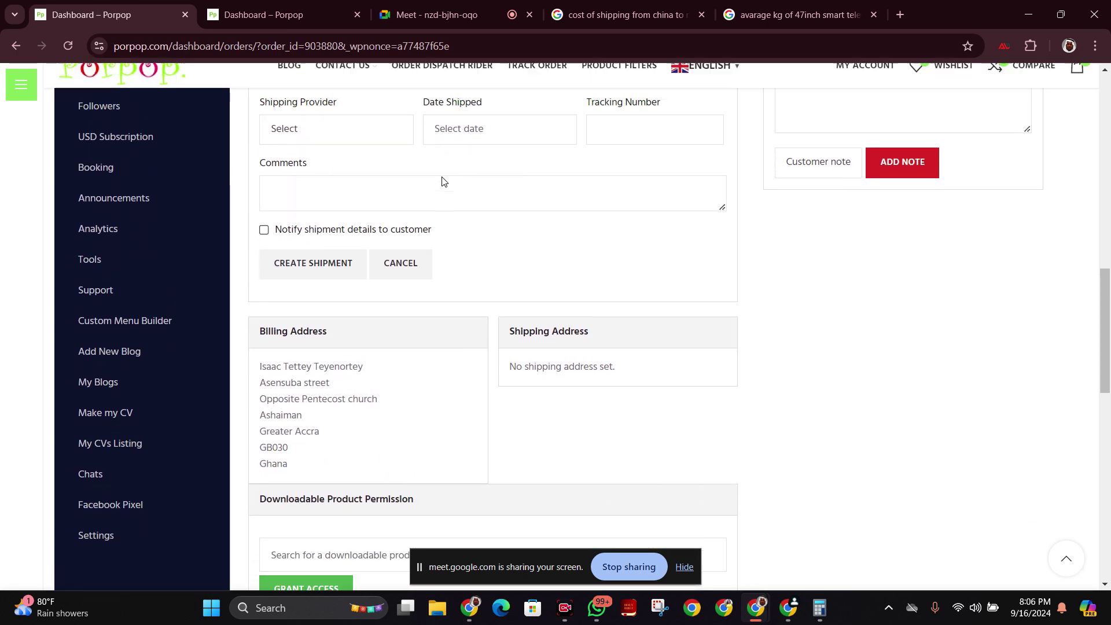
{"action": "left_click", "coordinate": [391, 158]}
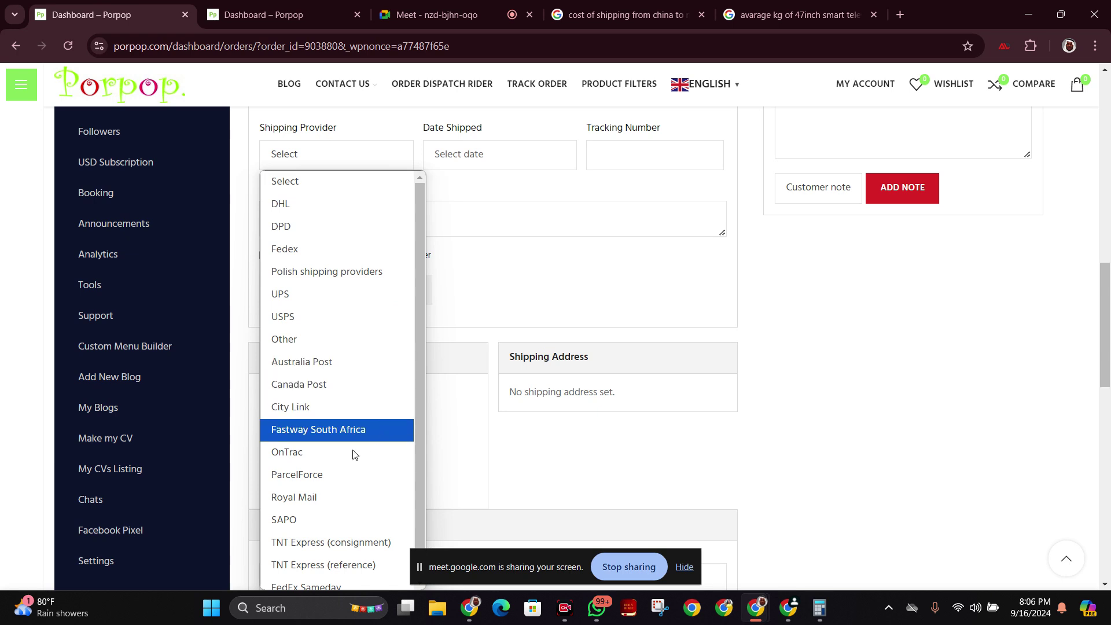
{"action": "scroll", "coordinate": [343, 481], "scroll_direction": "down", "scroll_amount": 1}
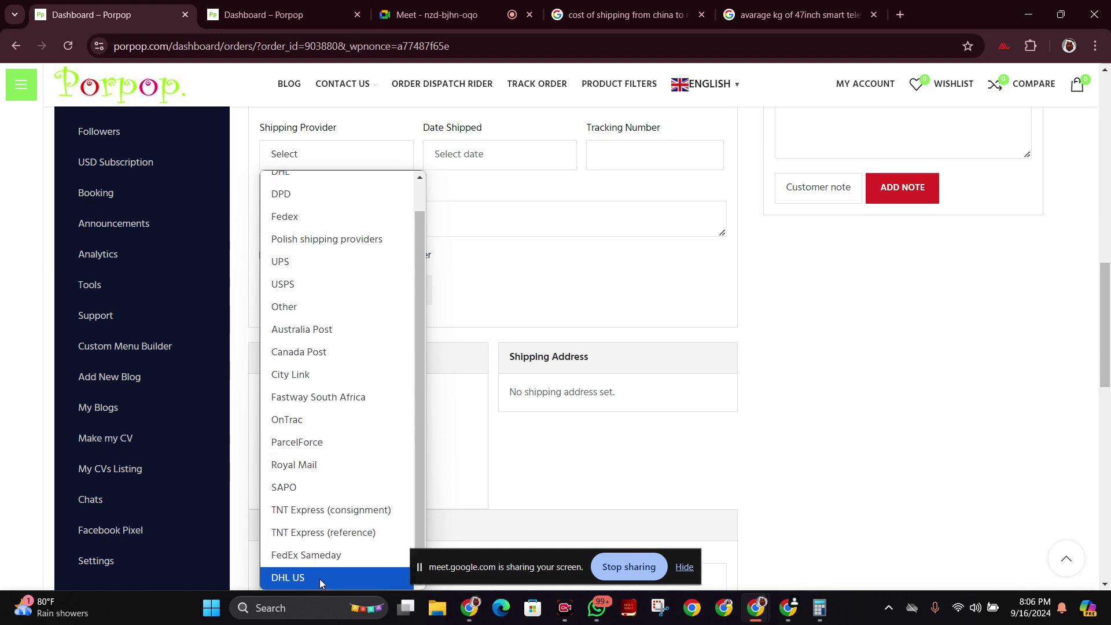
{"action": "scroll", "coordinate": [365, 373], "scroll_direction": "up", "scroll_amount": 1}
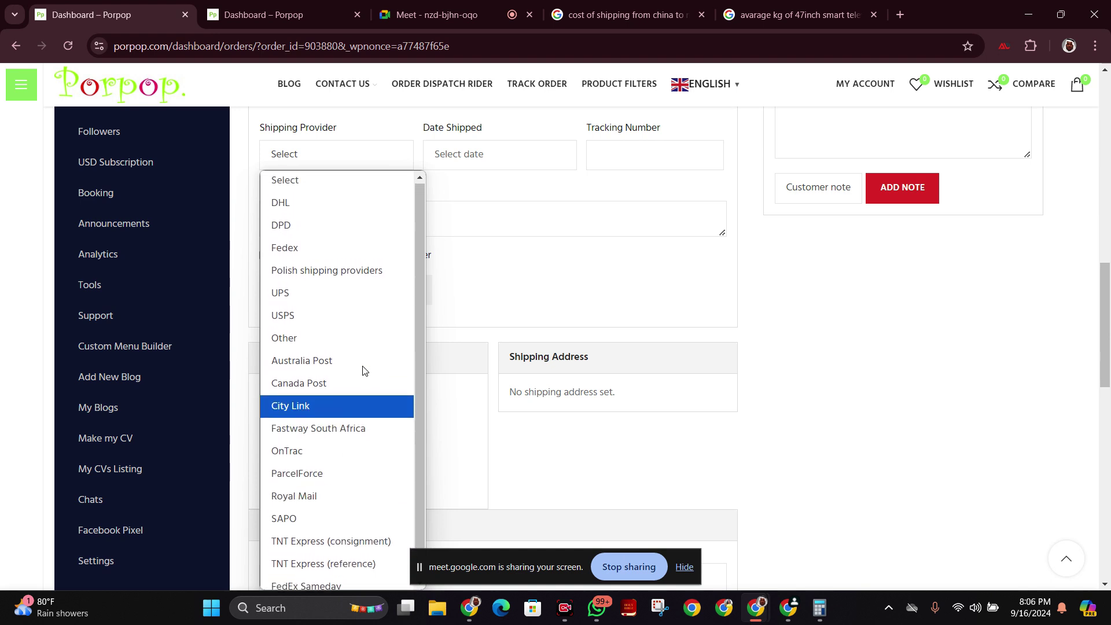
{"action": "left_click", "coordinate": [685, 286]}
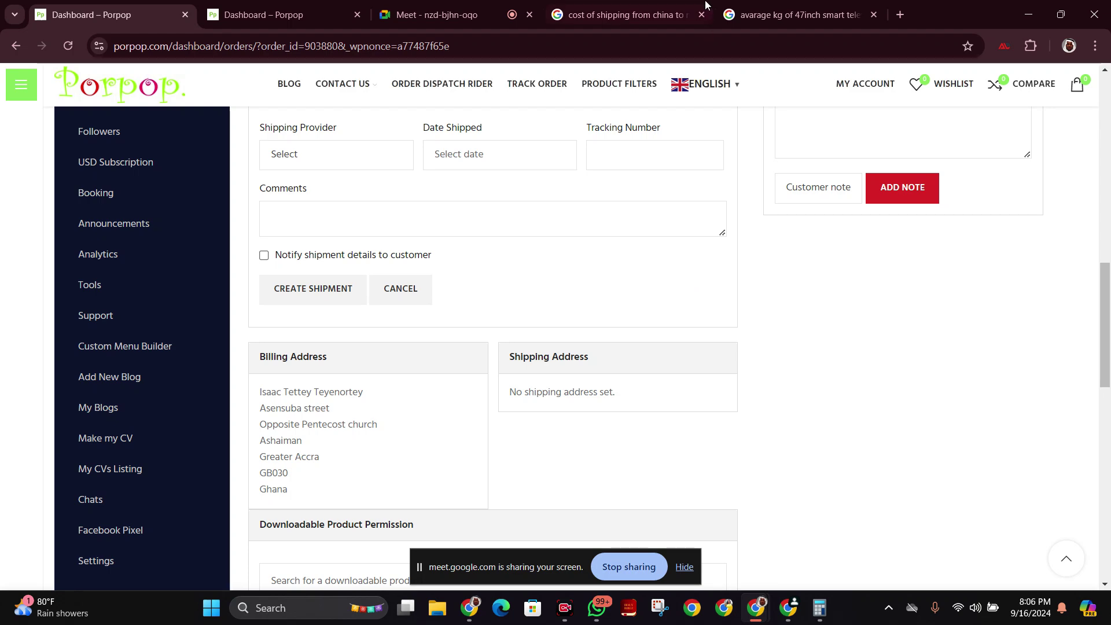
{"action": "left_click", "coordinate": [446, 11]}
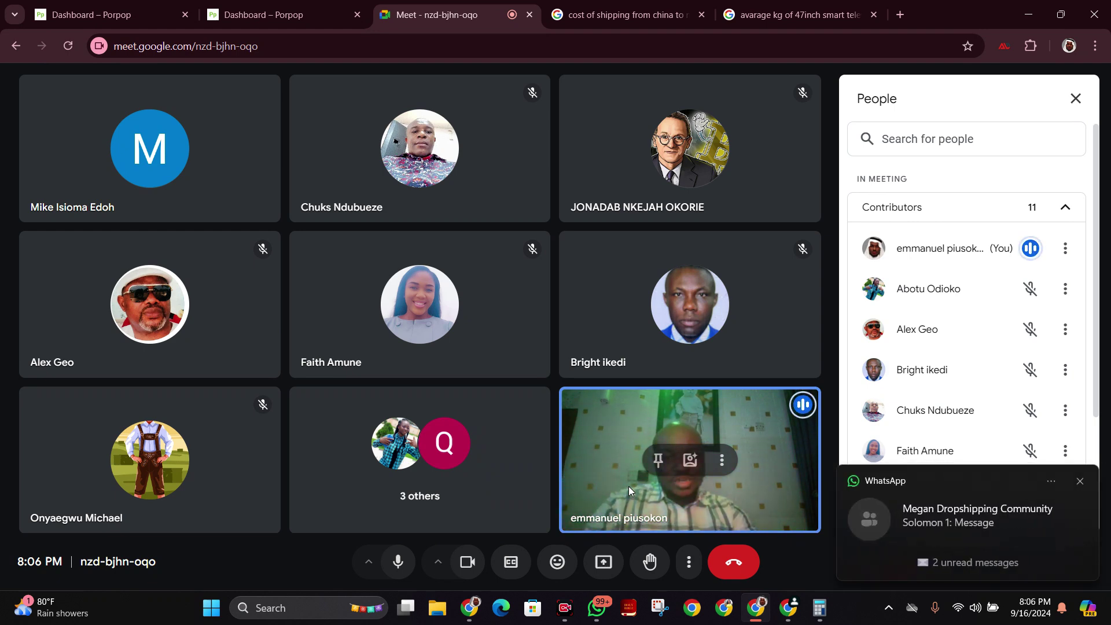
Dismiss the two WhatsApp notification pop-ups over the Meet call.
{"action": "left_click", "coordinate": [1079, 483]}
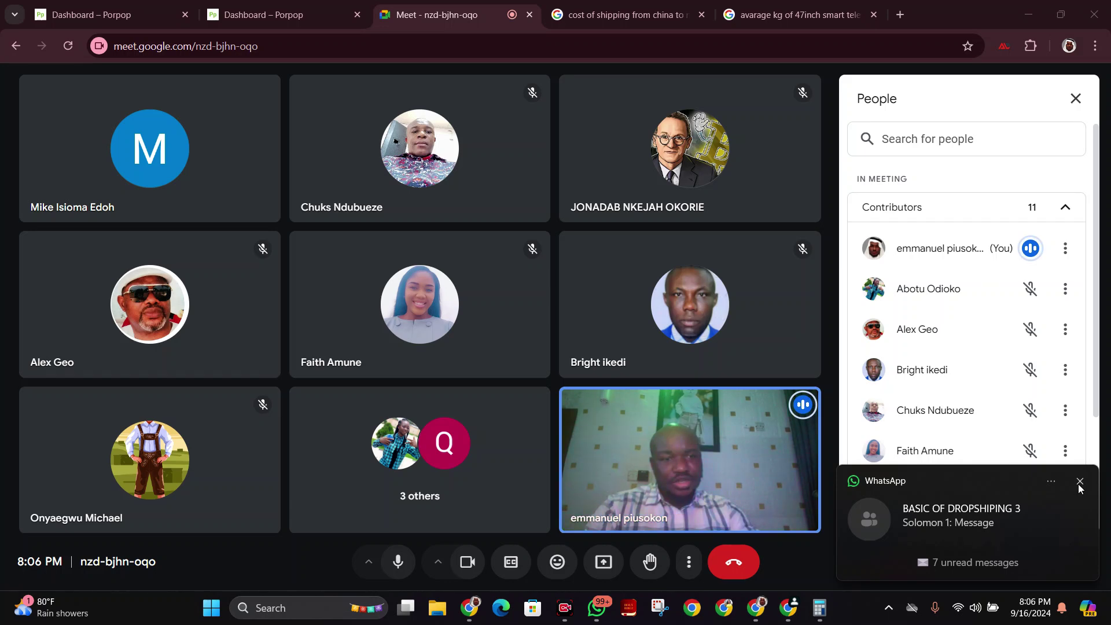
{"action": "left_click", "coordinate": [1079, 481]}
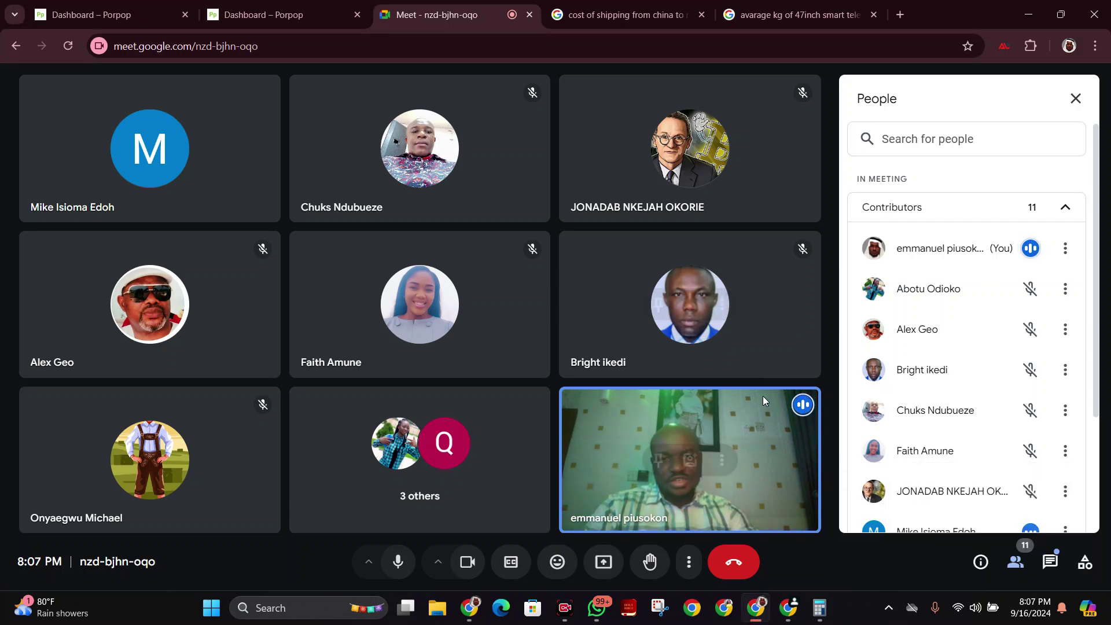
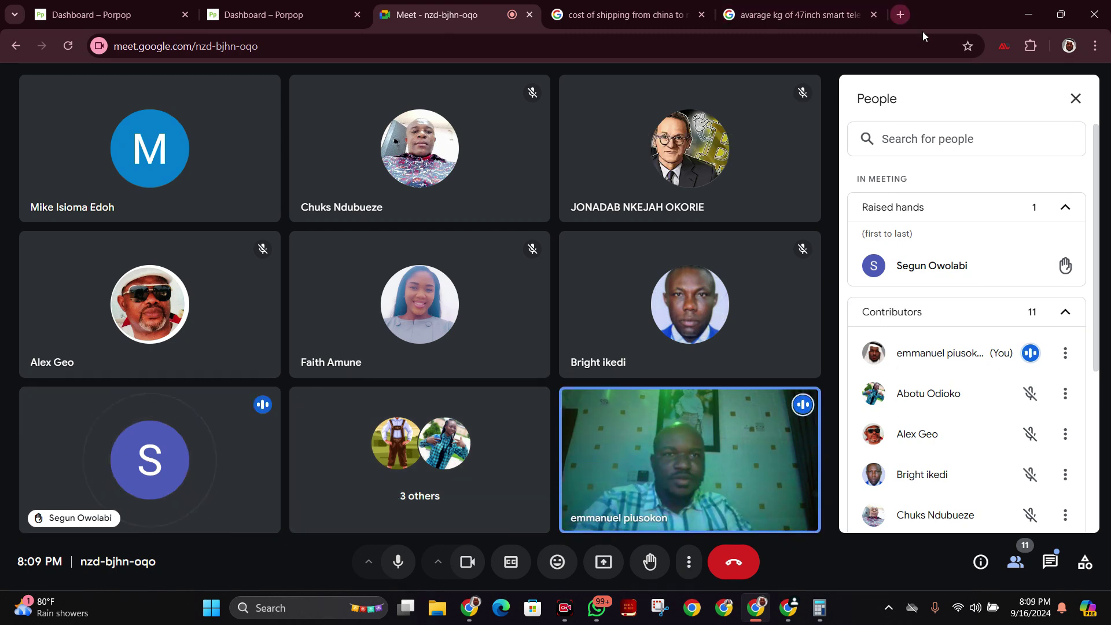
Copy the 24/7 WhatsApp support number from the Porpop page header, then return to the Meet tab.
{"action": "left_click", "coordinate": [142, 6]}
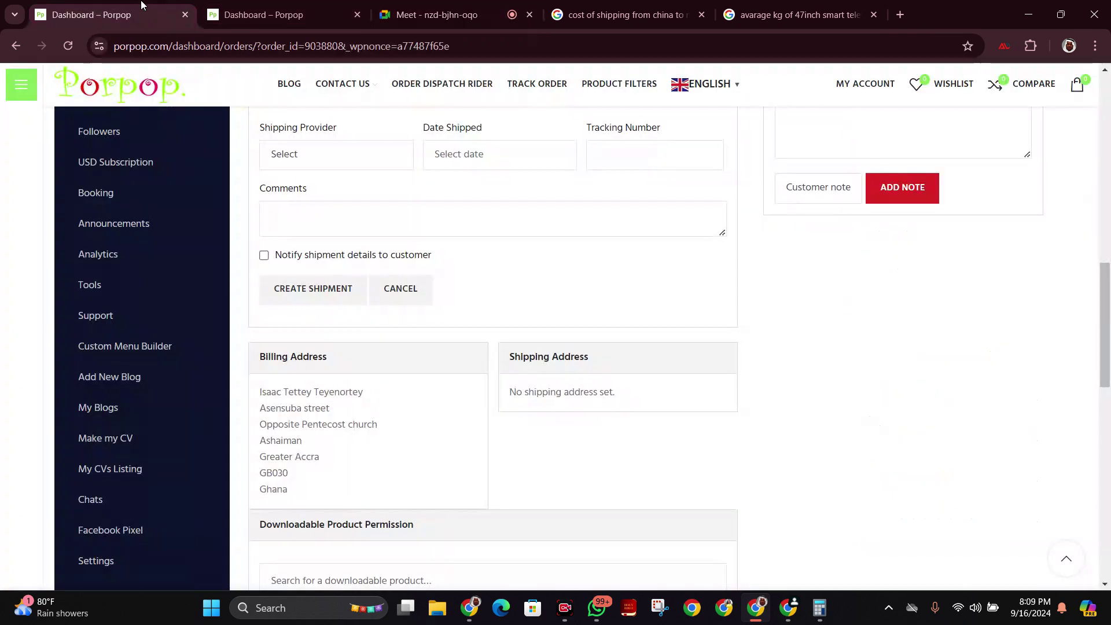
{"action": "scroll", "coordinate": [584, 258], "scroll_direction": "up", "scroll_amount": 10}
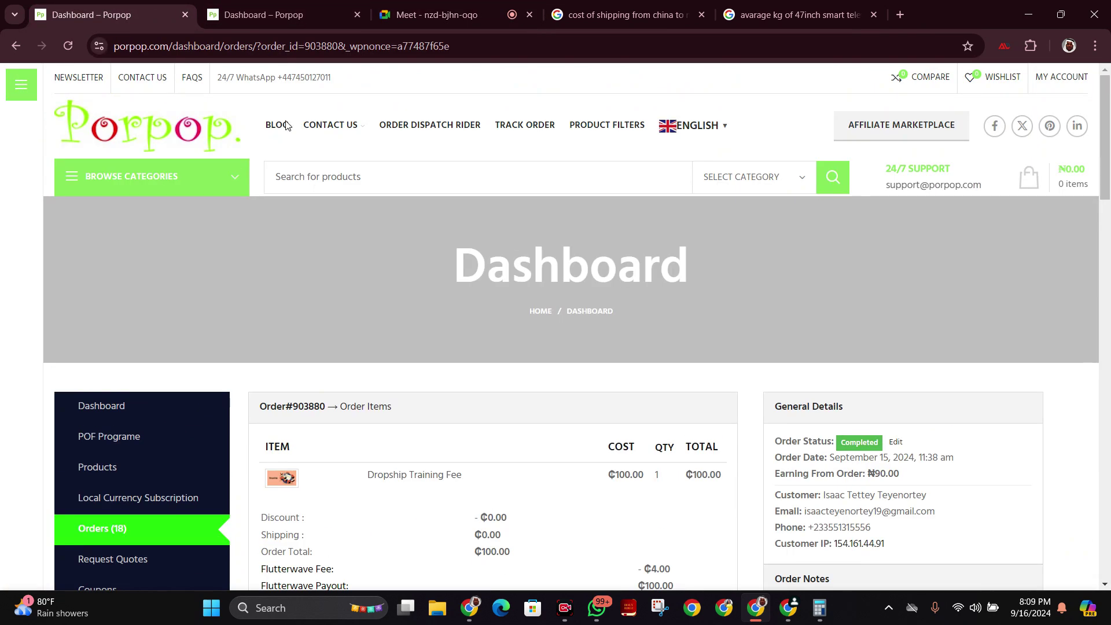
{"action": "left_click_drag", "start_coordinate": [277, 76], "coordinate": [371, 87]}
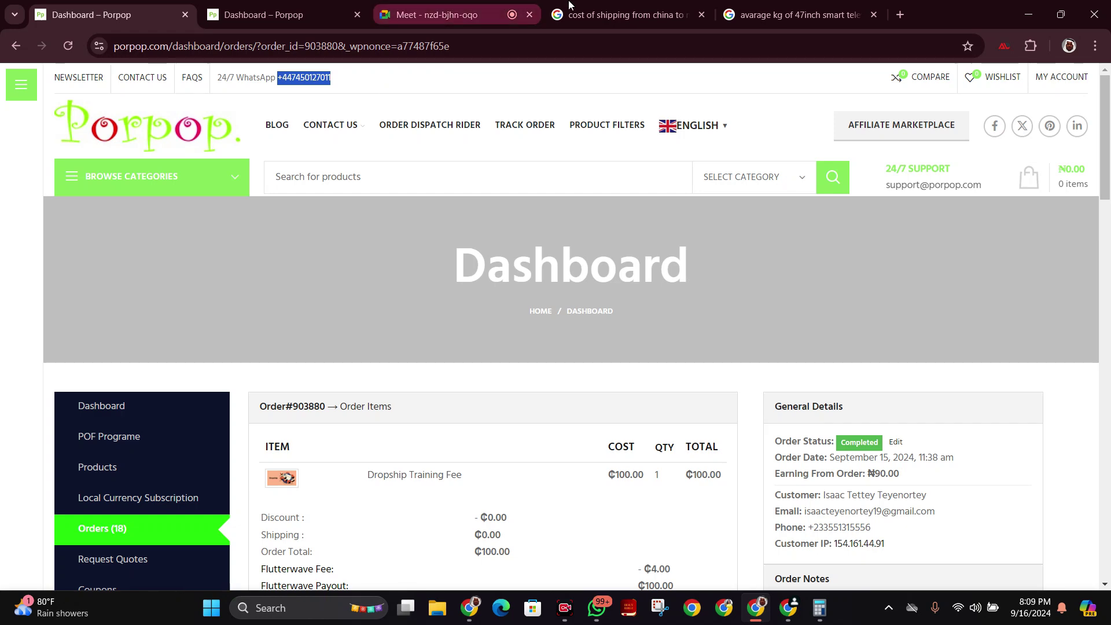
{"action": "left_click", "coordinate": [468, 7]}
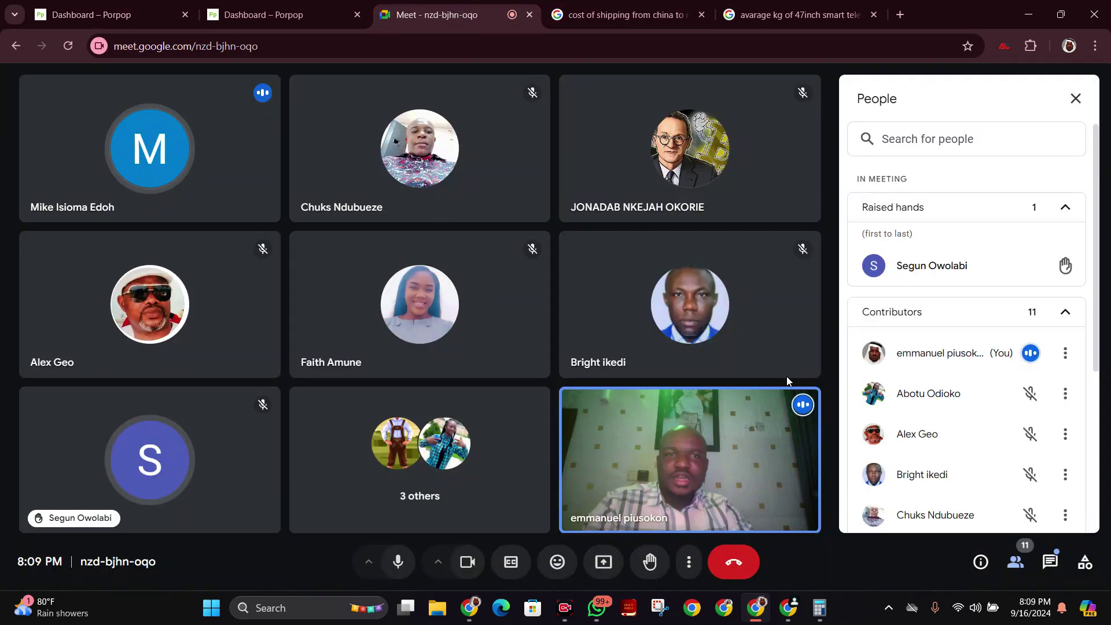
Paste the copied WhatsApp number into the in-call chat and send it to participants.
{"action": "left_click", "coordinate": [1051, 562]}
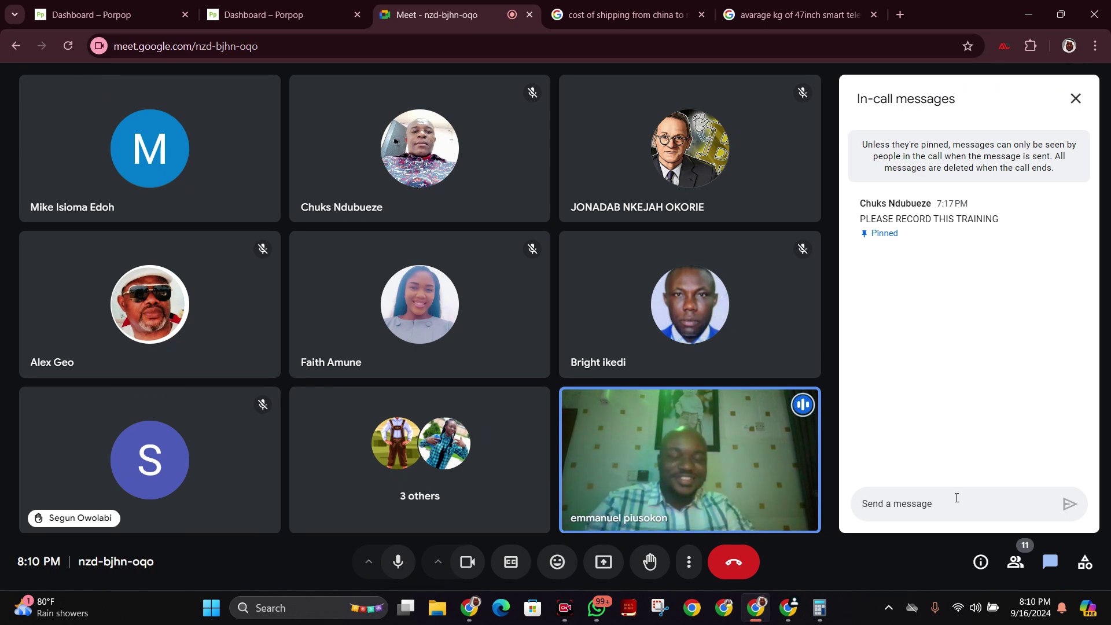
{"action": "key", "text": "ctrl+v"}
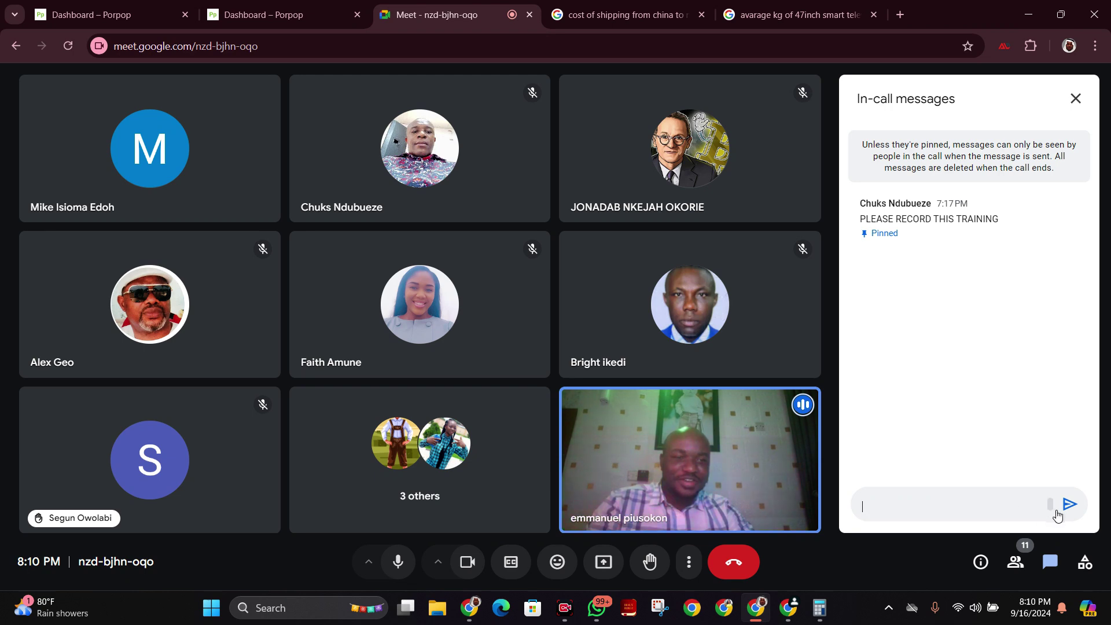
{"action": "left_click", "coordinate": [1069, 505]}
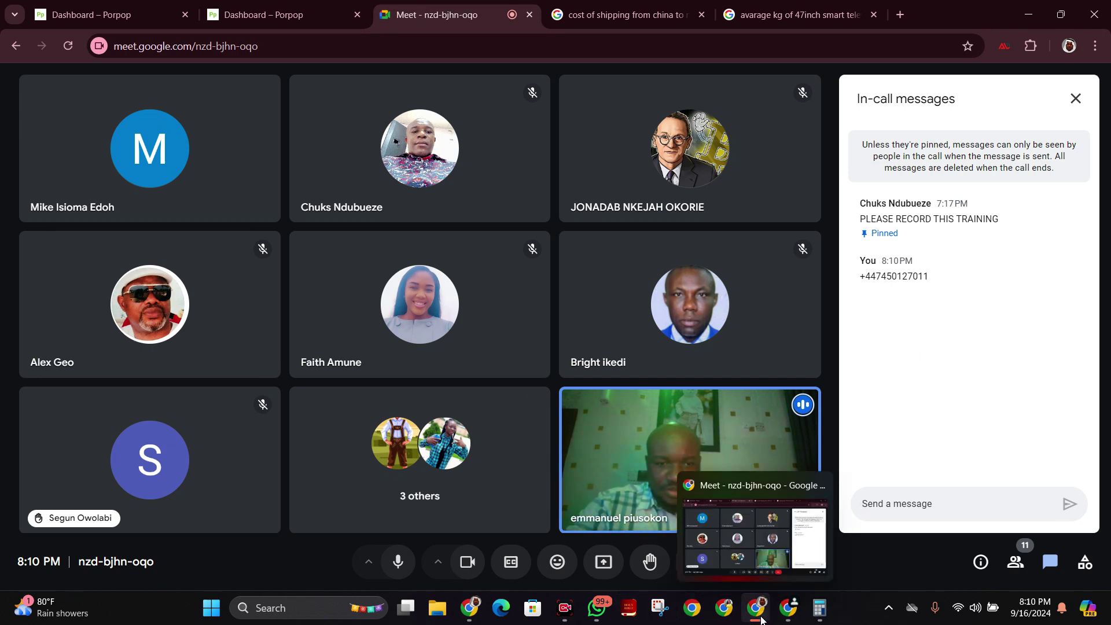
Open the Porpop vendor dashboard from the account menu.
{"action": "left_click", "coordinate": [115, 14]}
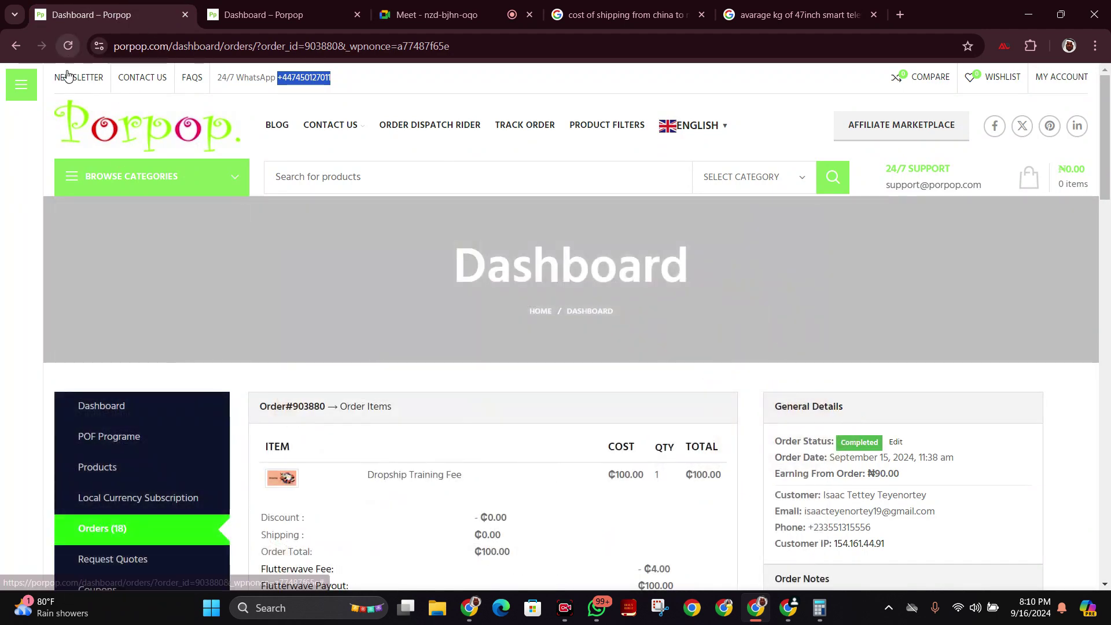
{"action": "mouse_move", "coordinate": [1062, 77]}
{"action": "left_click", "coordinate": [1007, 509]}
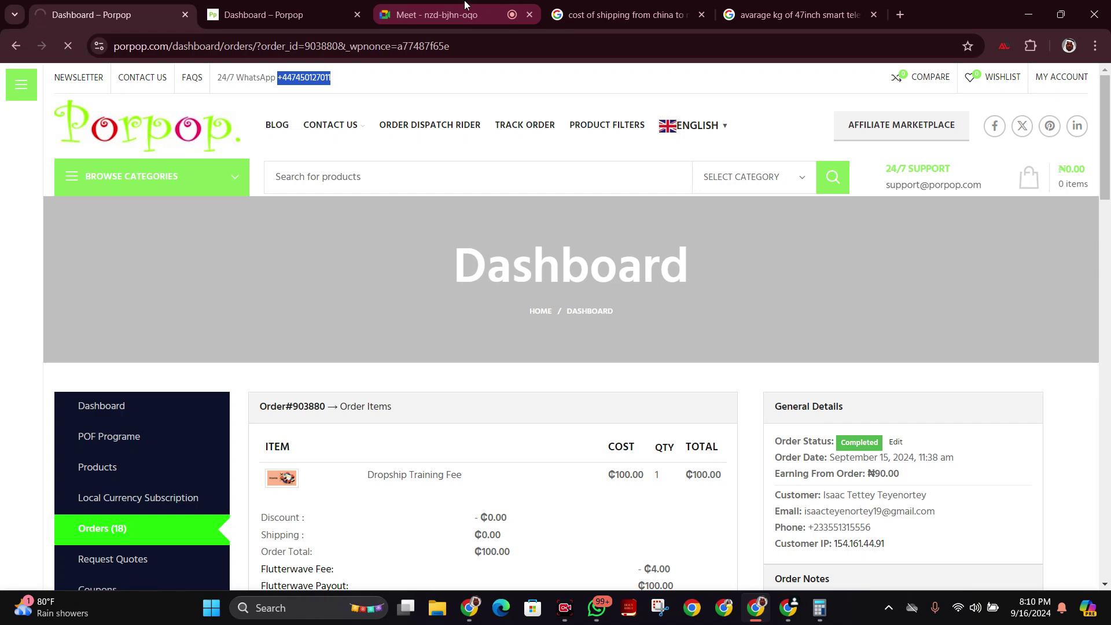
Present the entire screen to the call, leaving the Porpop dashboard on display.
{"action": "left_click", "coordinate": [465, 6]}
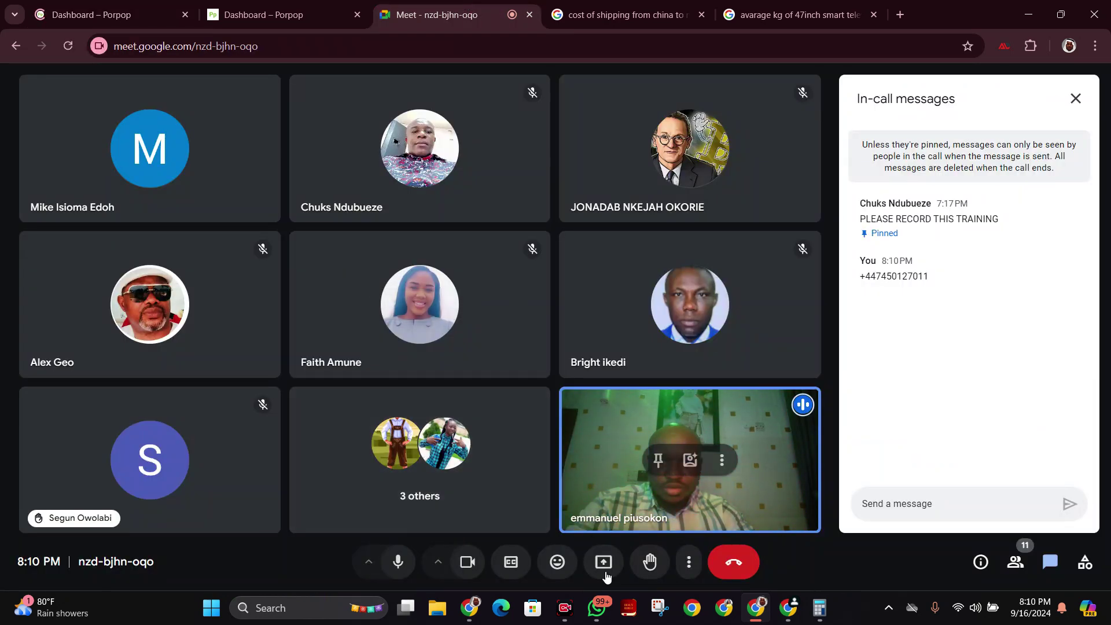
{"action": "left_click", "coordinate": [604, 564]}
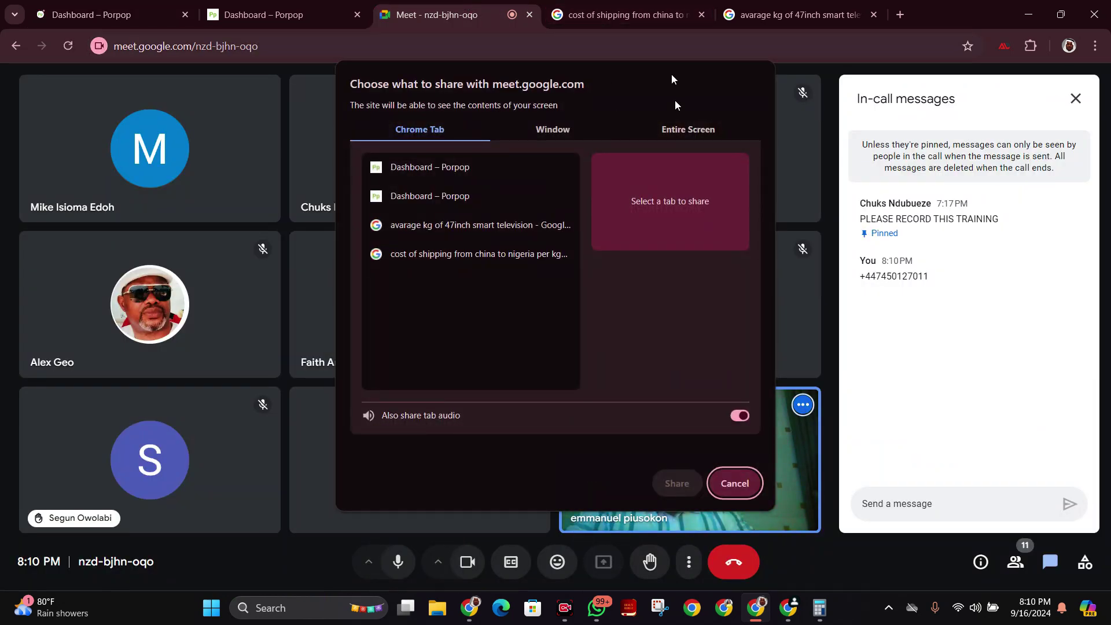
{"action": "left_click", "coordinate": [676, 129]}
{"action": "left_click", "coordinate": [470, 246]}
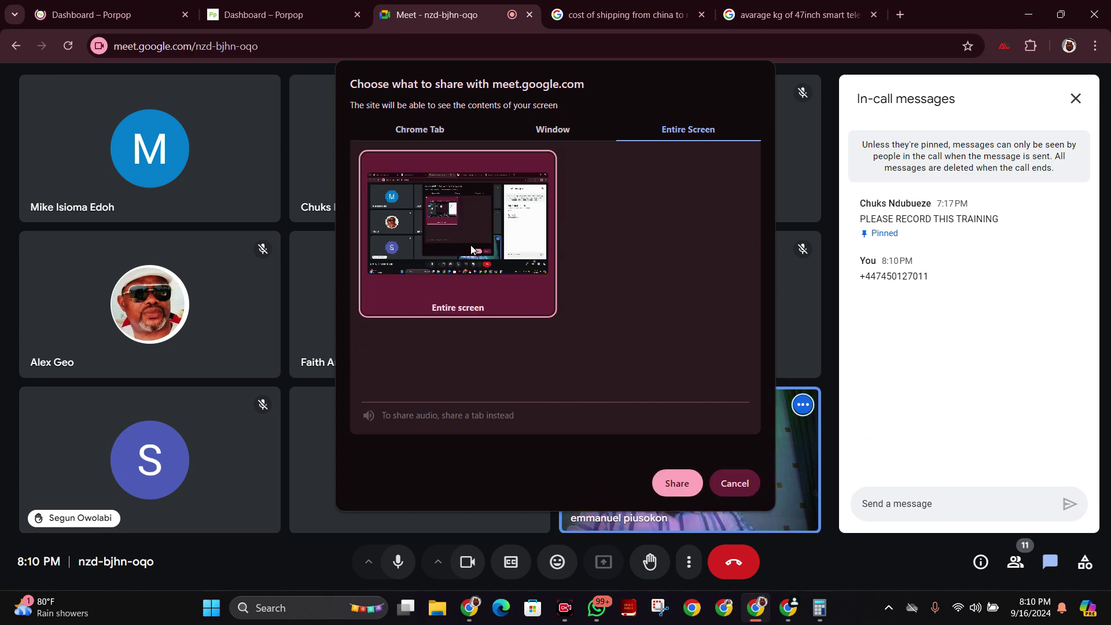
{"action": "left_click", "coordinate": [678, 484]}
{"action": "left_click", "coordinate": [118, 5]}
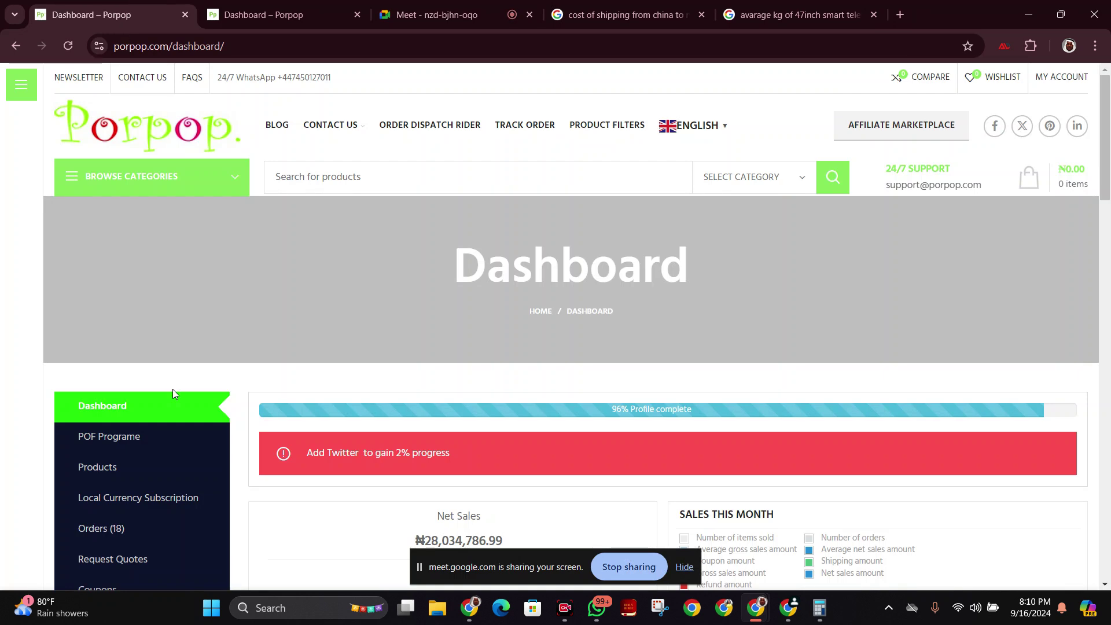
Scroll the vendor dashboard sidebar to the Facebook Pixel entry, closing a stray blank tab.
{"action": "scroll", "coordinate": [171, 394], "scroll_direction": "down", "scroll_amount": 10}
{"action": "scroll", "coordinate": [170, 394], "scroll_direction": "down", "scroll_amount": 2}
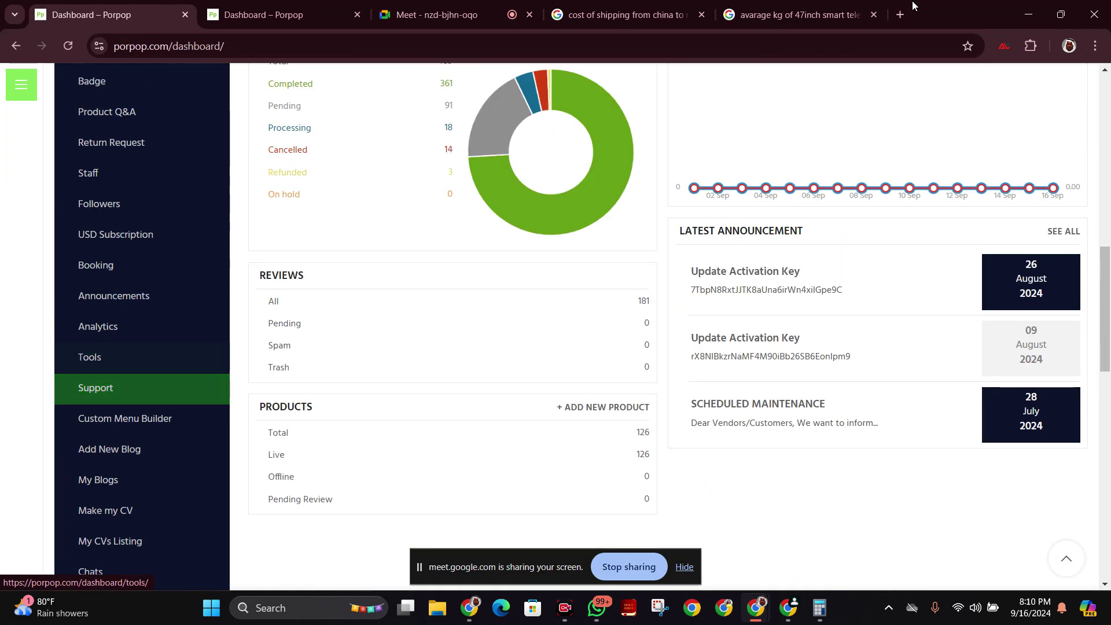
{"action": "left_click", "coordinate": [901, 16]}
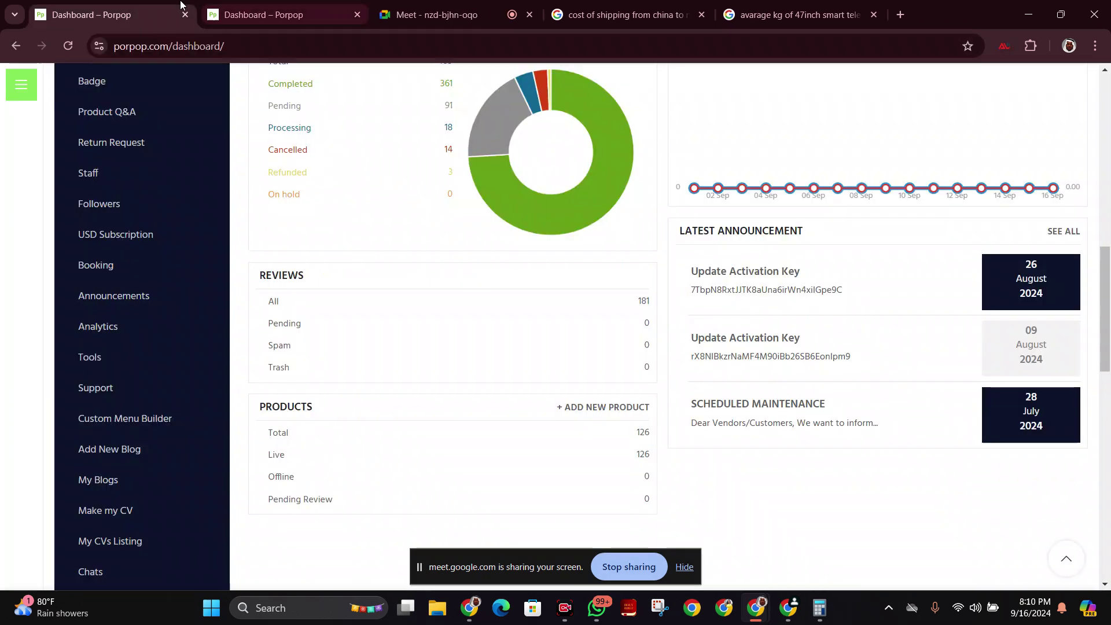
{"action": "left_click", "coordinate": [937, 14]}
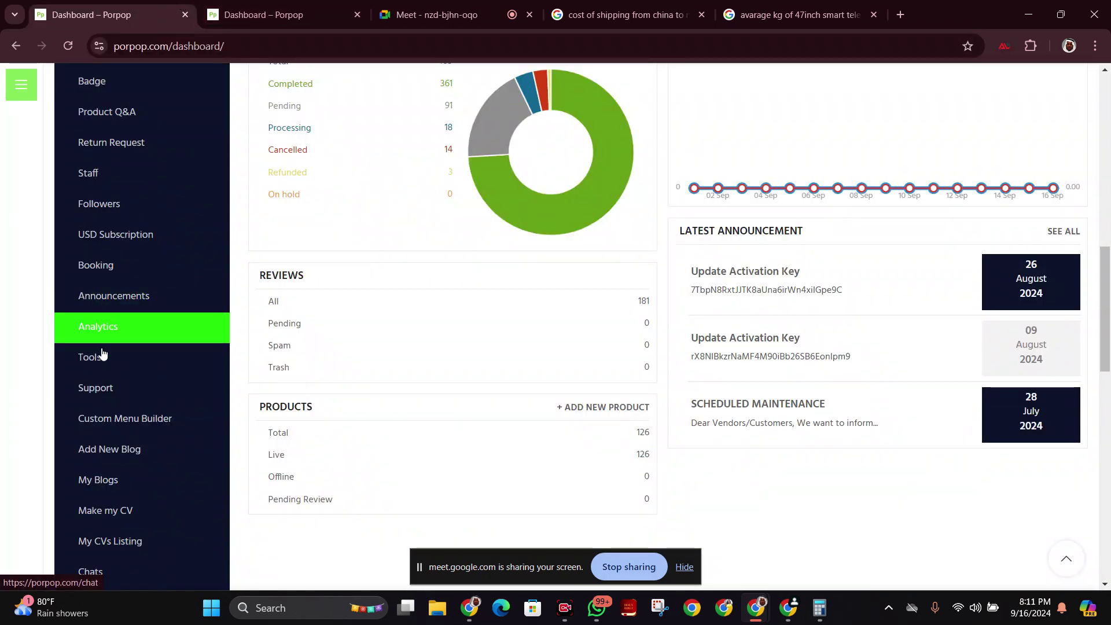
{"action": "scroll", "coordinate": [104, 359], "scroll_direction": "down", "scroll_amount": 6}
{"action": "scroll", "coordinate": [151, 321], "scroll_direction": "up", "scroll_amount": 1}
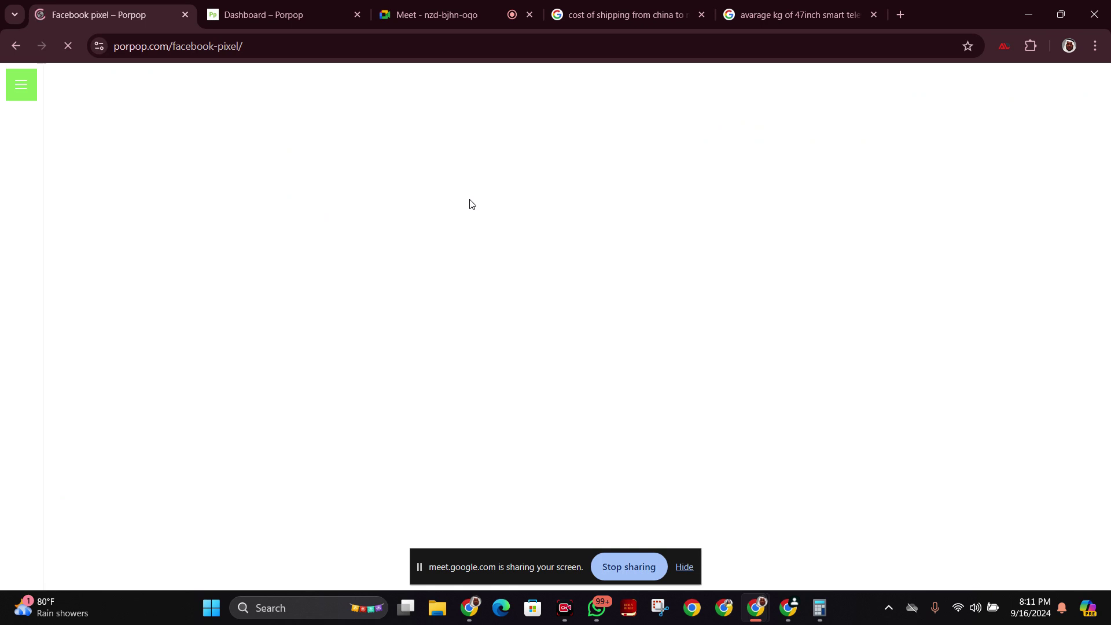
Scroll to the Facebook Pixel form and highlight the stored Pixel ID, dismissing a WhatsApp toast.
{"action": "scroll", "coordinate": [521, 324], "scroll_direction": "down", "scroll_amount": 5}
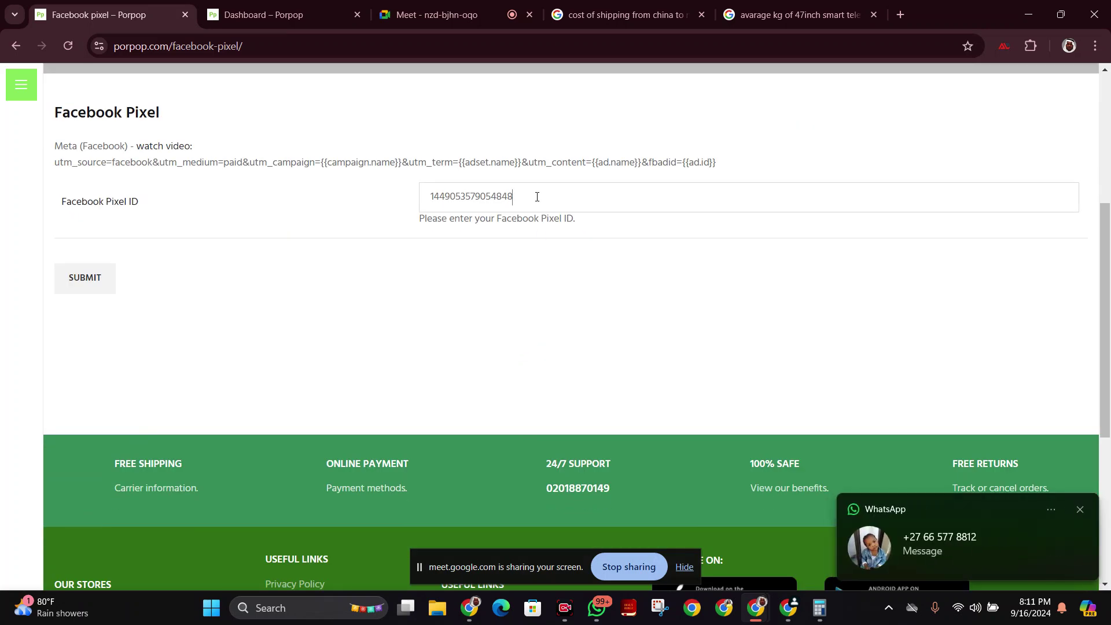
{"action": "left_click", "coordinate": [1081, 510]}
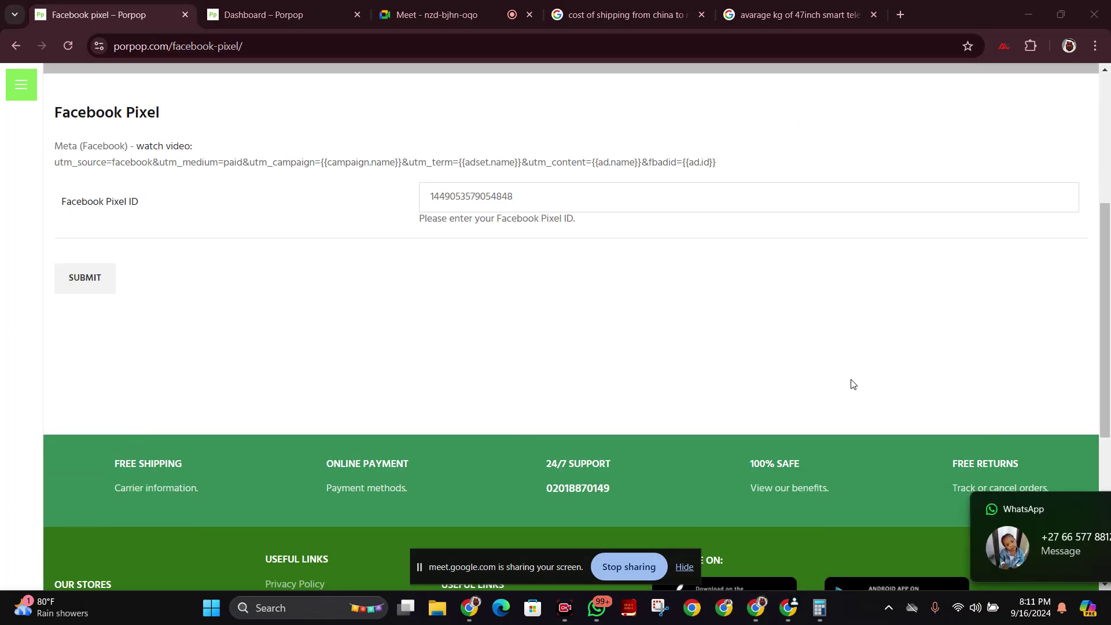
{"action": "left_click", "coordinate": [517, 203]}
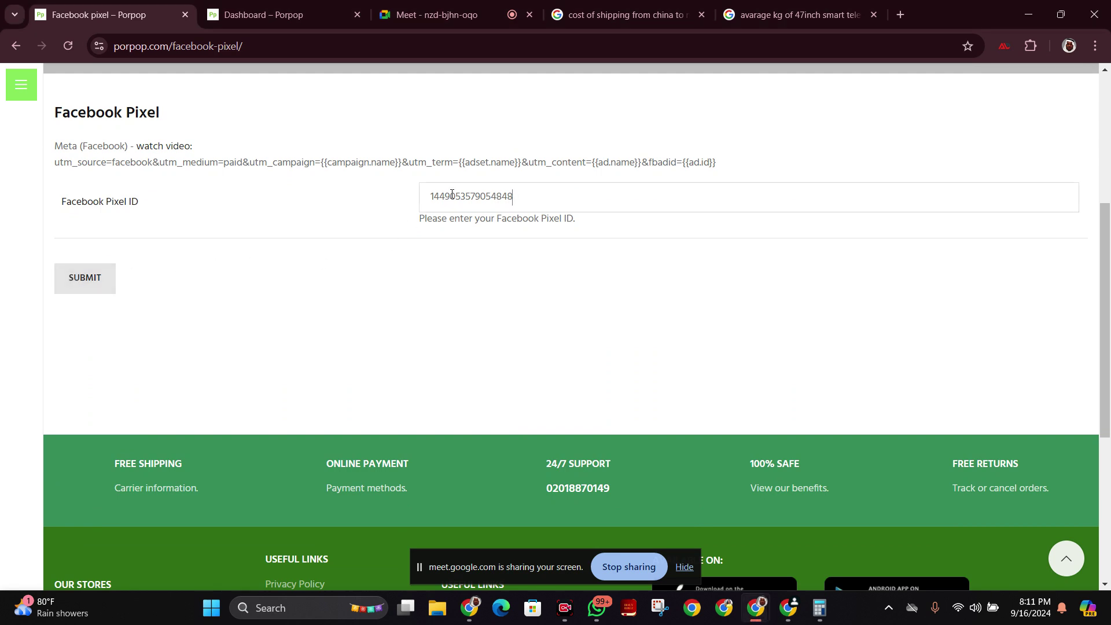
{"action": "left_click_drag", "start_coordinate": [432, 194], "coordinate": [613, 204]}
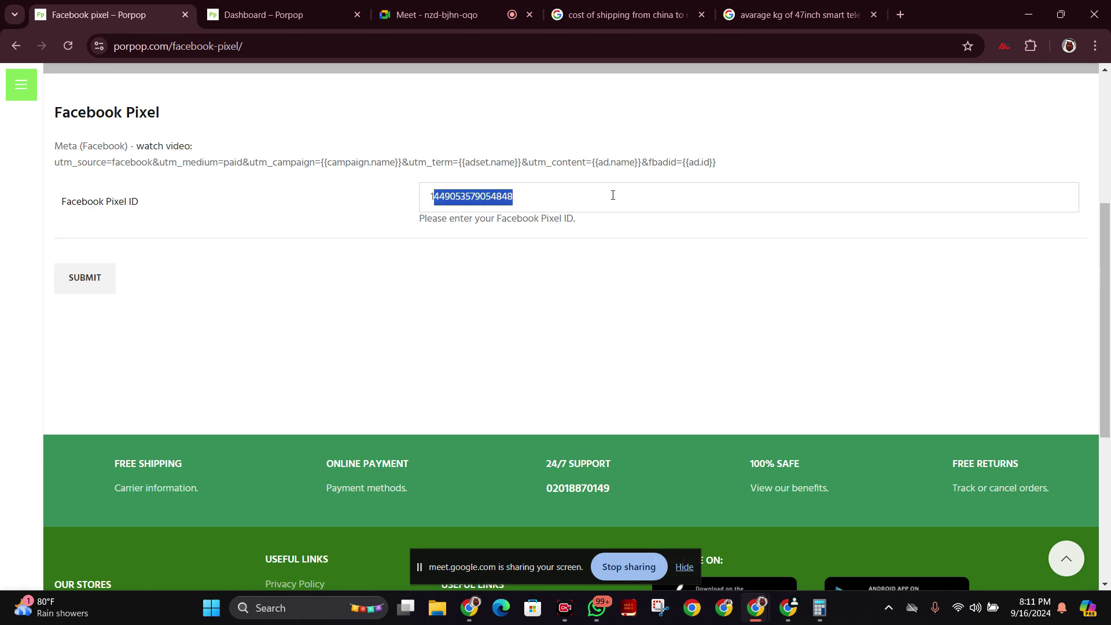
Show the ShipStation settings page, then stop presenting in the Meet call.
{"action": "left_click", "coordinate": [290, 17]}
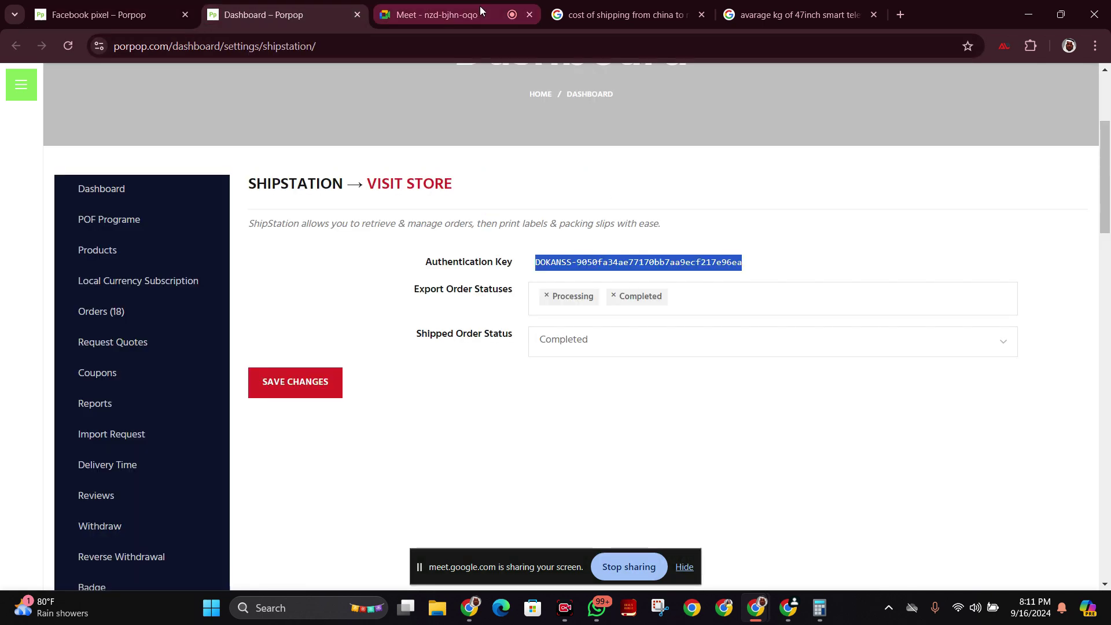
{"action": "left_click", "coordinate": [443, 14]}
{"action": "left_click", "coordinate": [617, 568]}
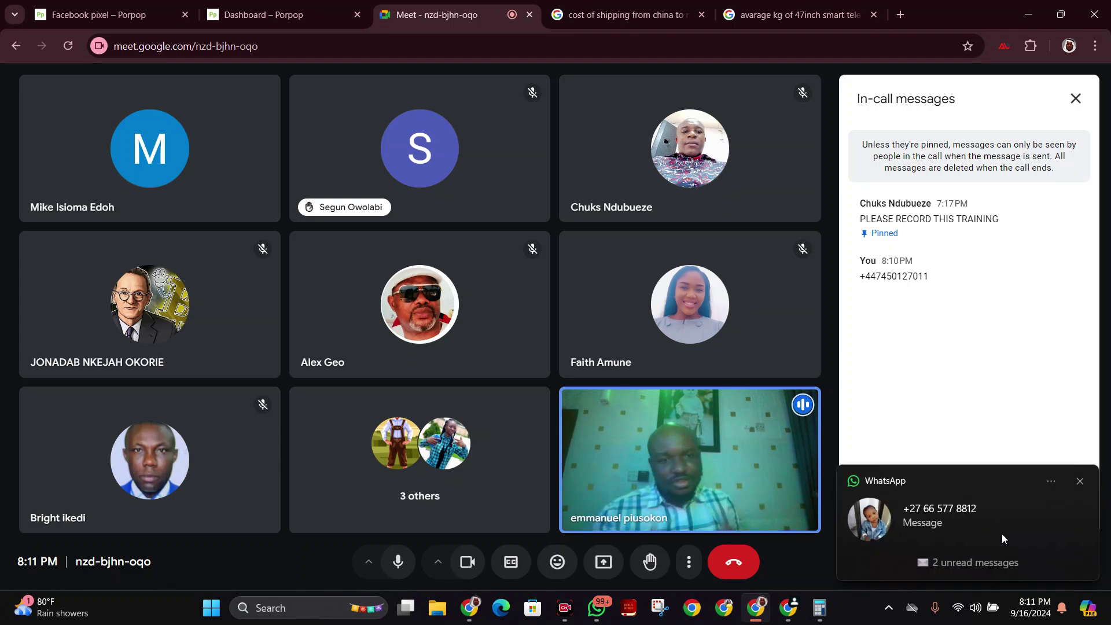
Dismiss the WhatsApp toasts and toggle the People panel closed so the participant grid fills the view.
{"action": "left_click", "coordinate": [1081, 482]}
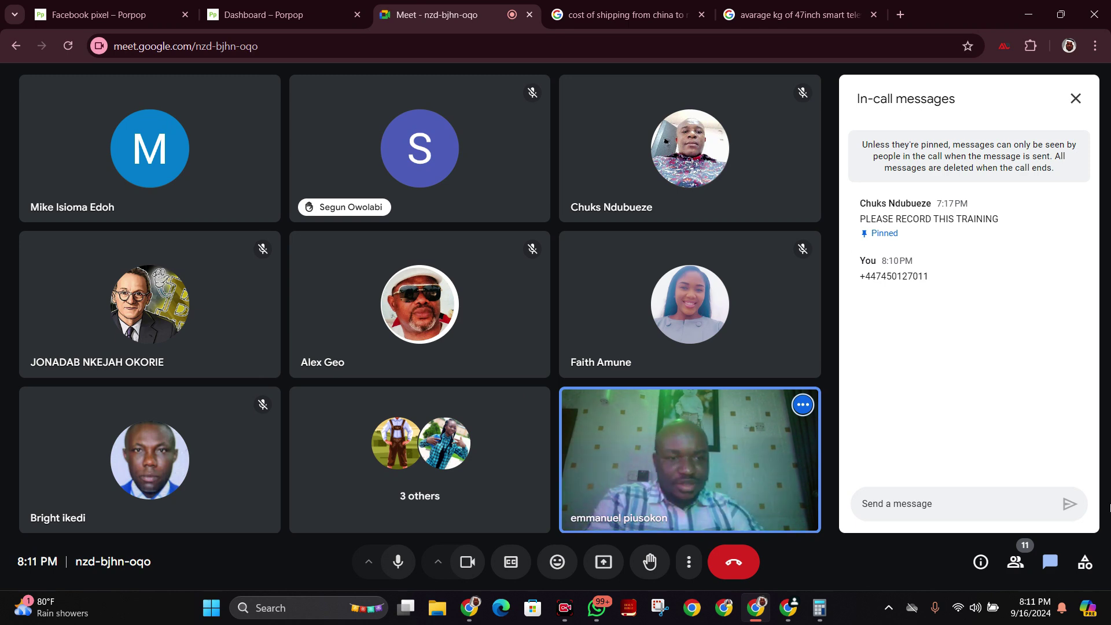
{"action": "left_click", "coordinate": [1017, 562]}
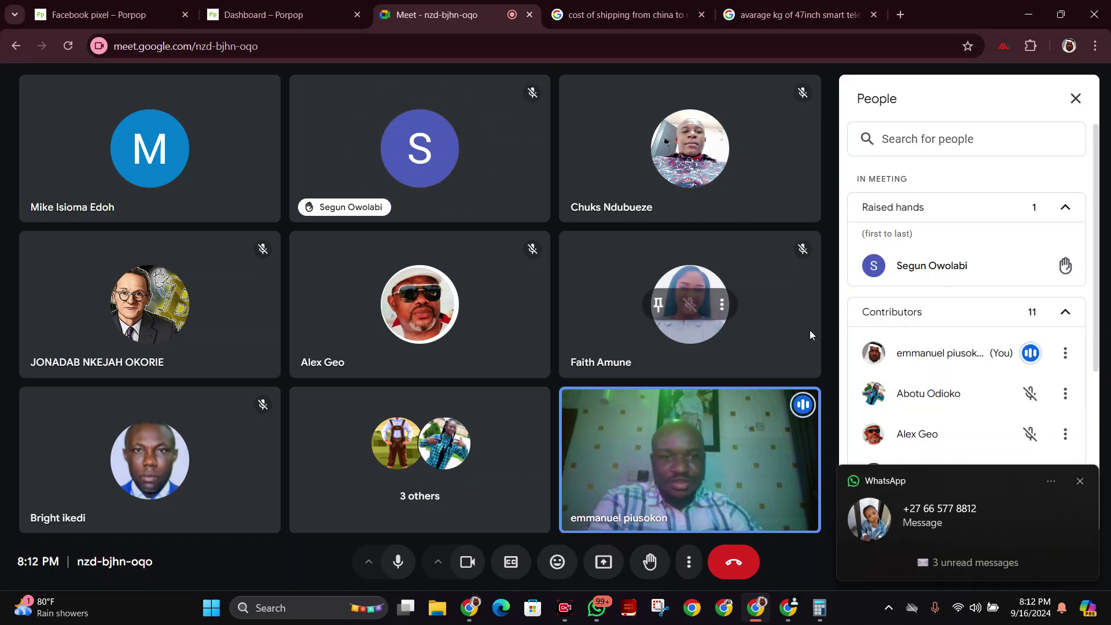
{"action": "left_click", "coordinate": [1079, 482]}
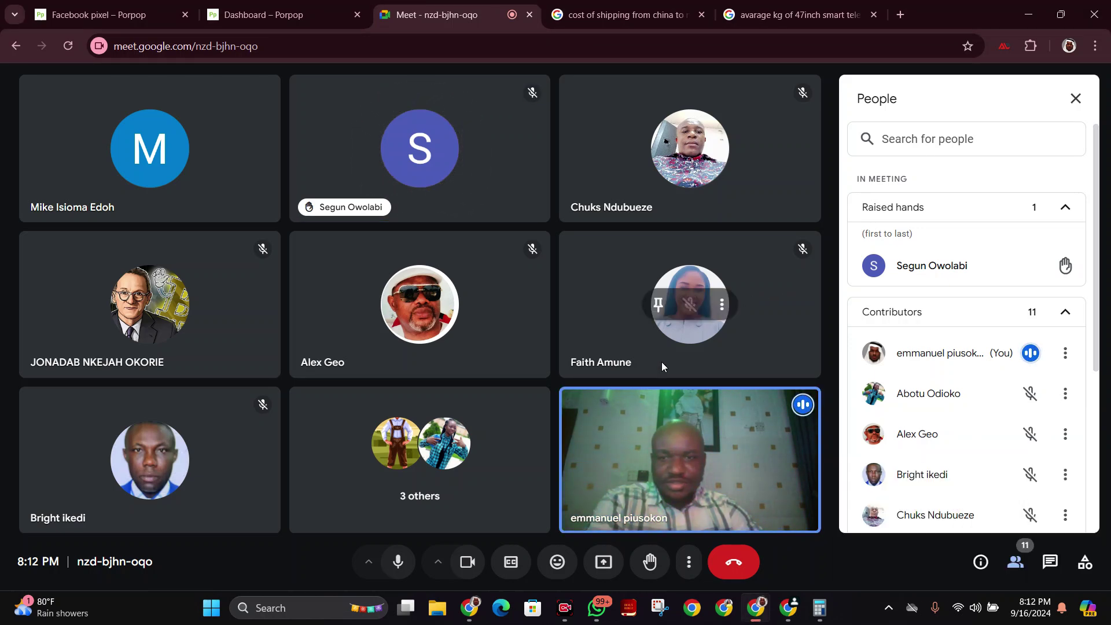
{"action": "left_click", "coordinate": [478, 491]}
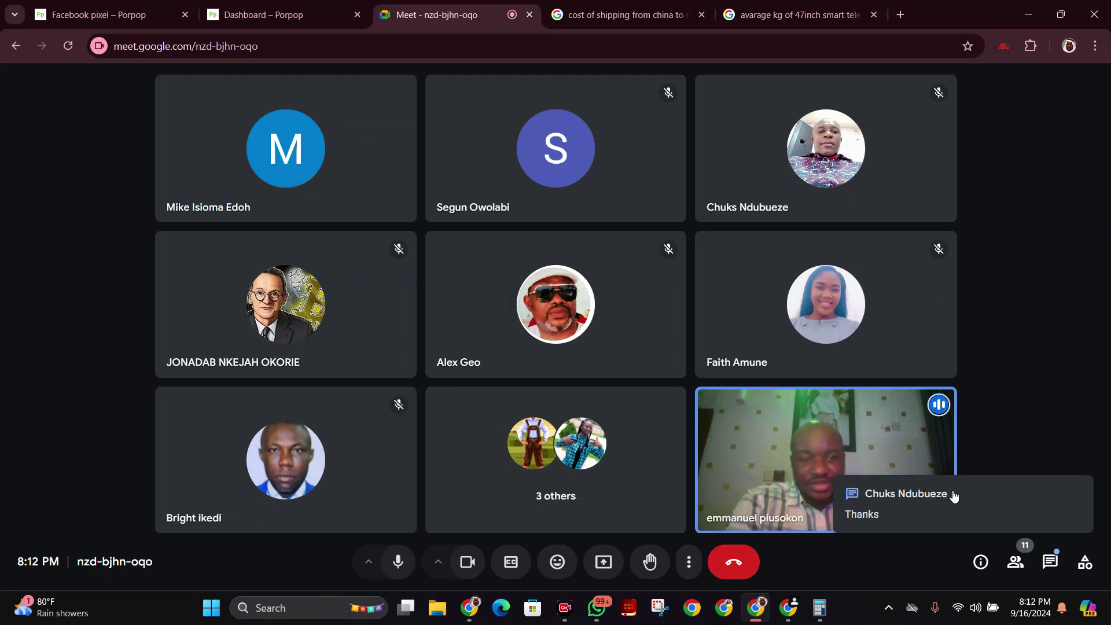
{"action": "left_click", "coordinate": [1012, 496]}
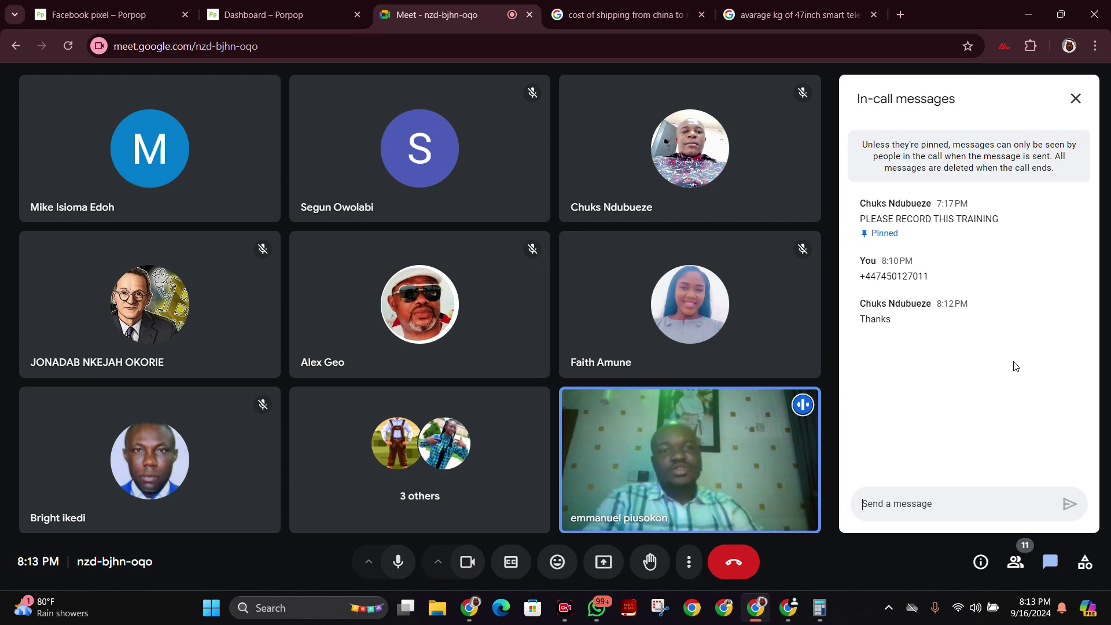
{"action": "left_click", "coordinate": [1076, 98]}
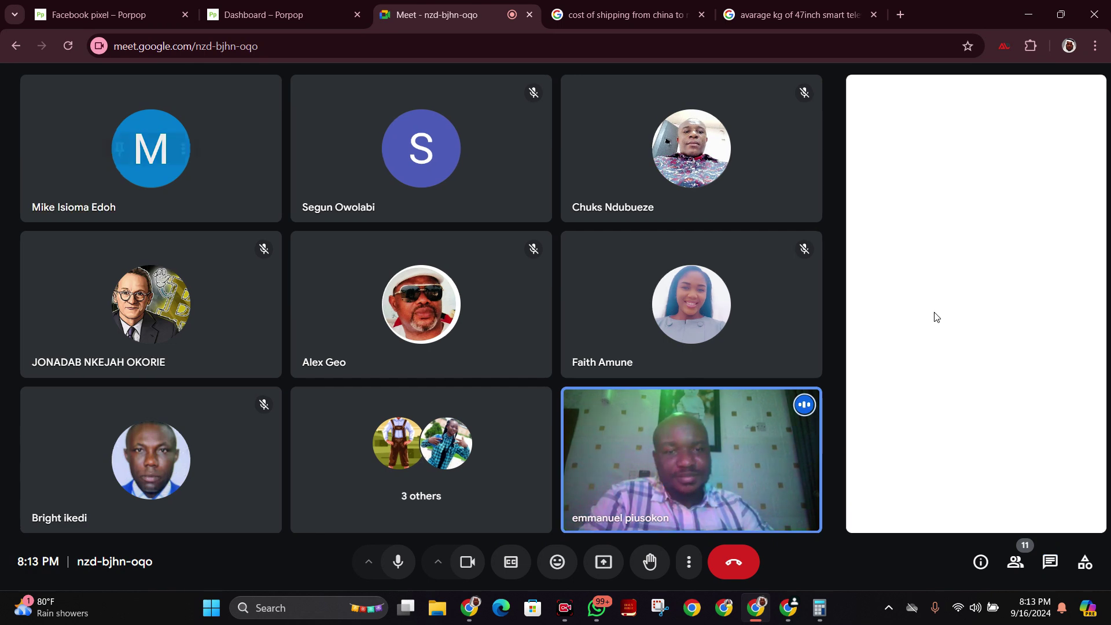